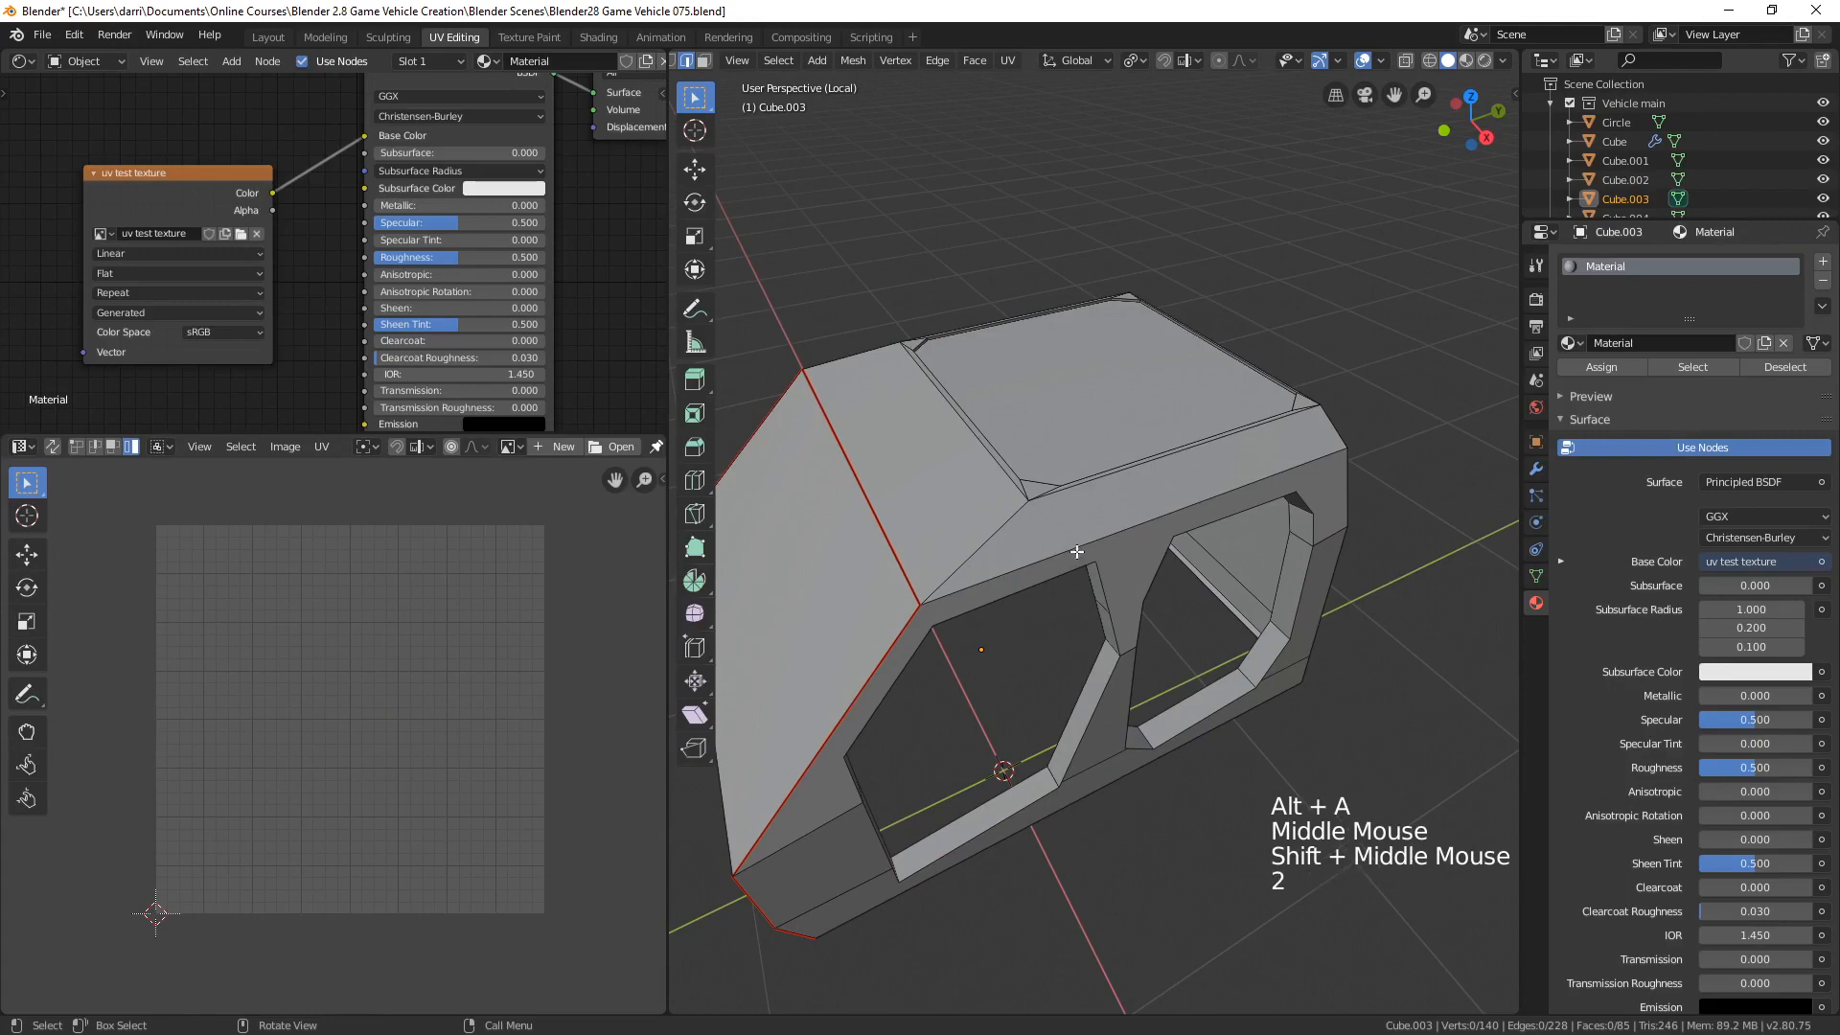
- Mark seams along both outer side edges of the cab roof, around the rear corners and across the rear roof edge
{"action": "left_click", "coordinate": [1080, 548]}
{"action": "middle_click_drag", "start_coordinate": [1081, 549], "coordinate": [978, 586]}
{"action": "scroll", "coordinate": [1179, 522], "scroll_direction": "up", "scroll_amount": 3}
{"action": "left_click", "coordinate": [1018, 614], "text": "shift"}
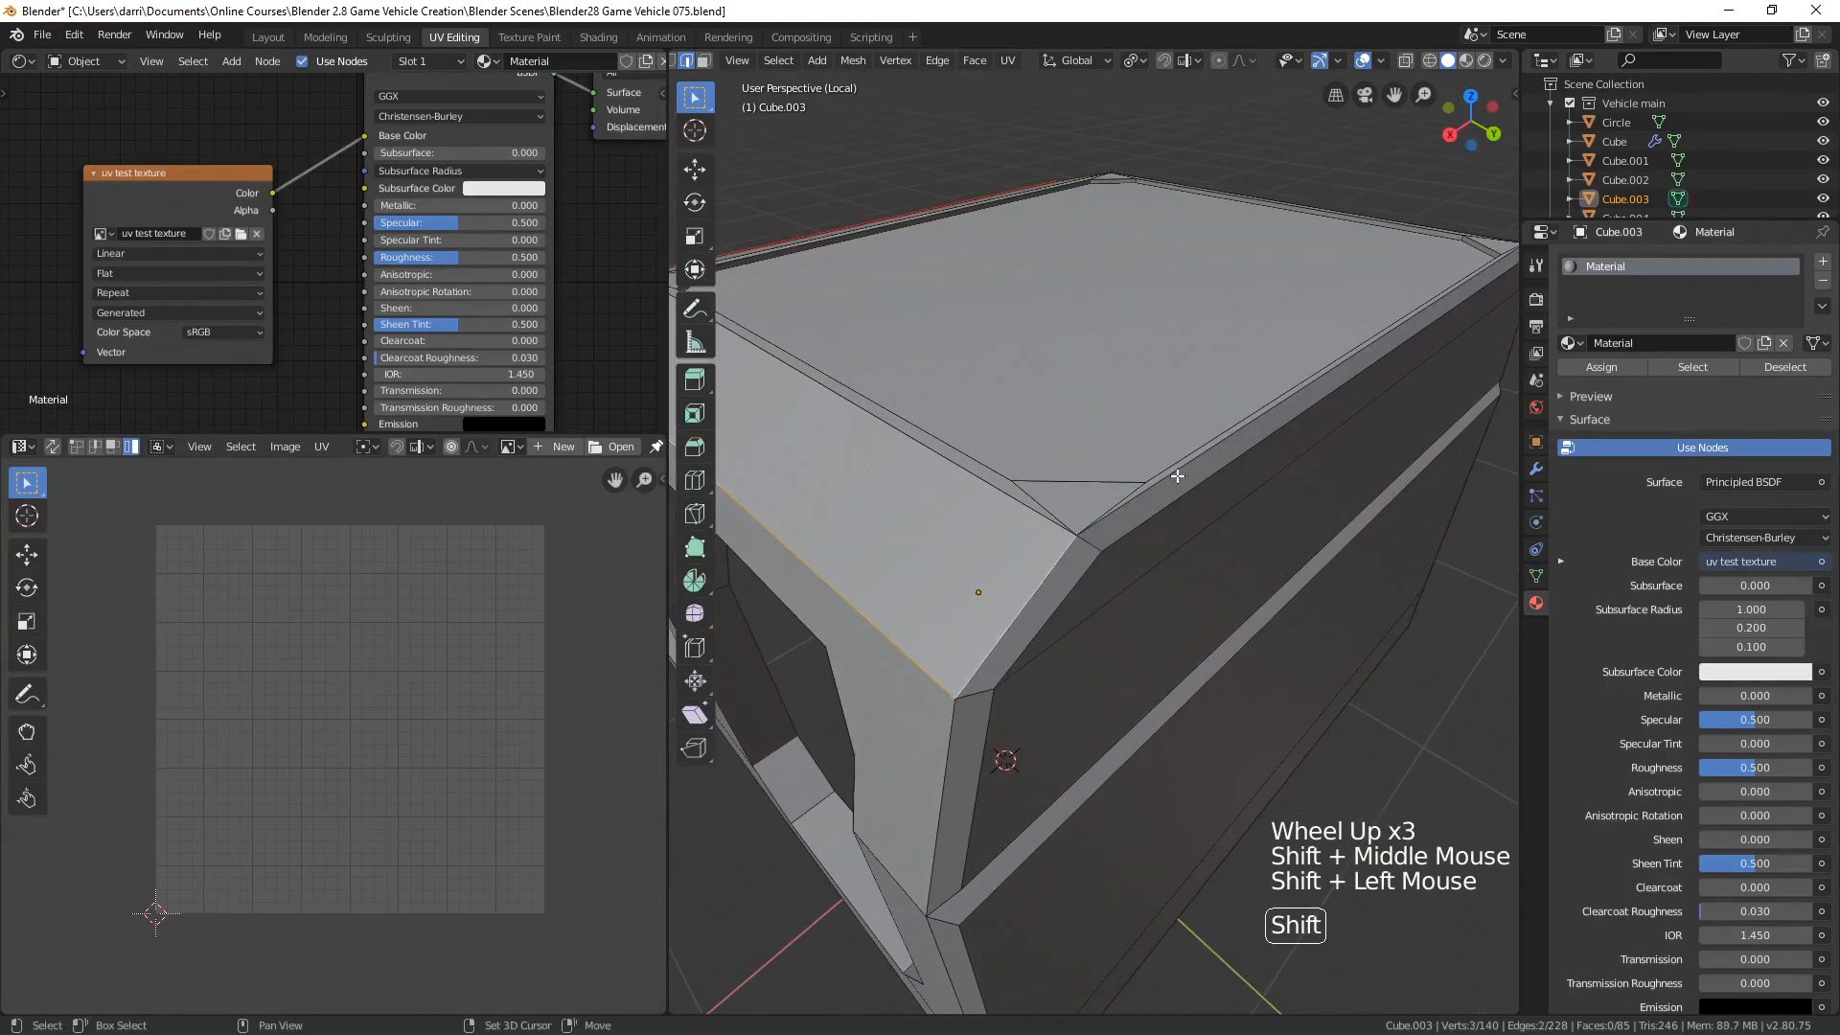
{"action": "scroll", "coordinate": [1179, 471], "scroll_direction": "down", "scroll_amount": 2}
{"action": "middle_click_drag", "start_coordinate": [1179, 471], "coordinate": [1393, 545]}
{"action": "left_click", "coordinate": [1139, 554], "text": "shift"}
{"action": "left_click", "coordinate": [1212, 563], "text": "shift"}
{"action": "middle_click_drag", "start_coordinate": [1165, 486], "coordinate": [1246, 510]}
{"action": "key", "text": "ctrl+e"}
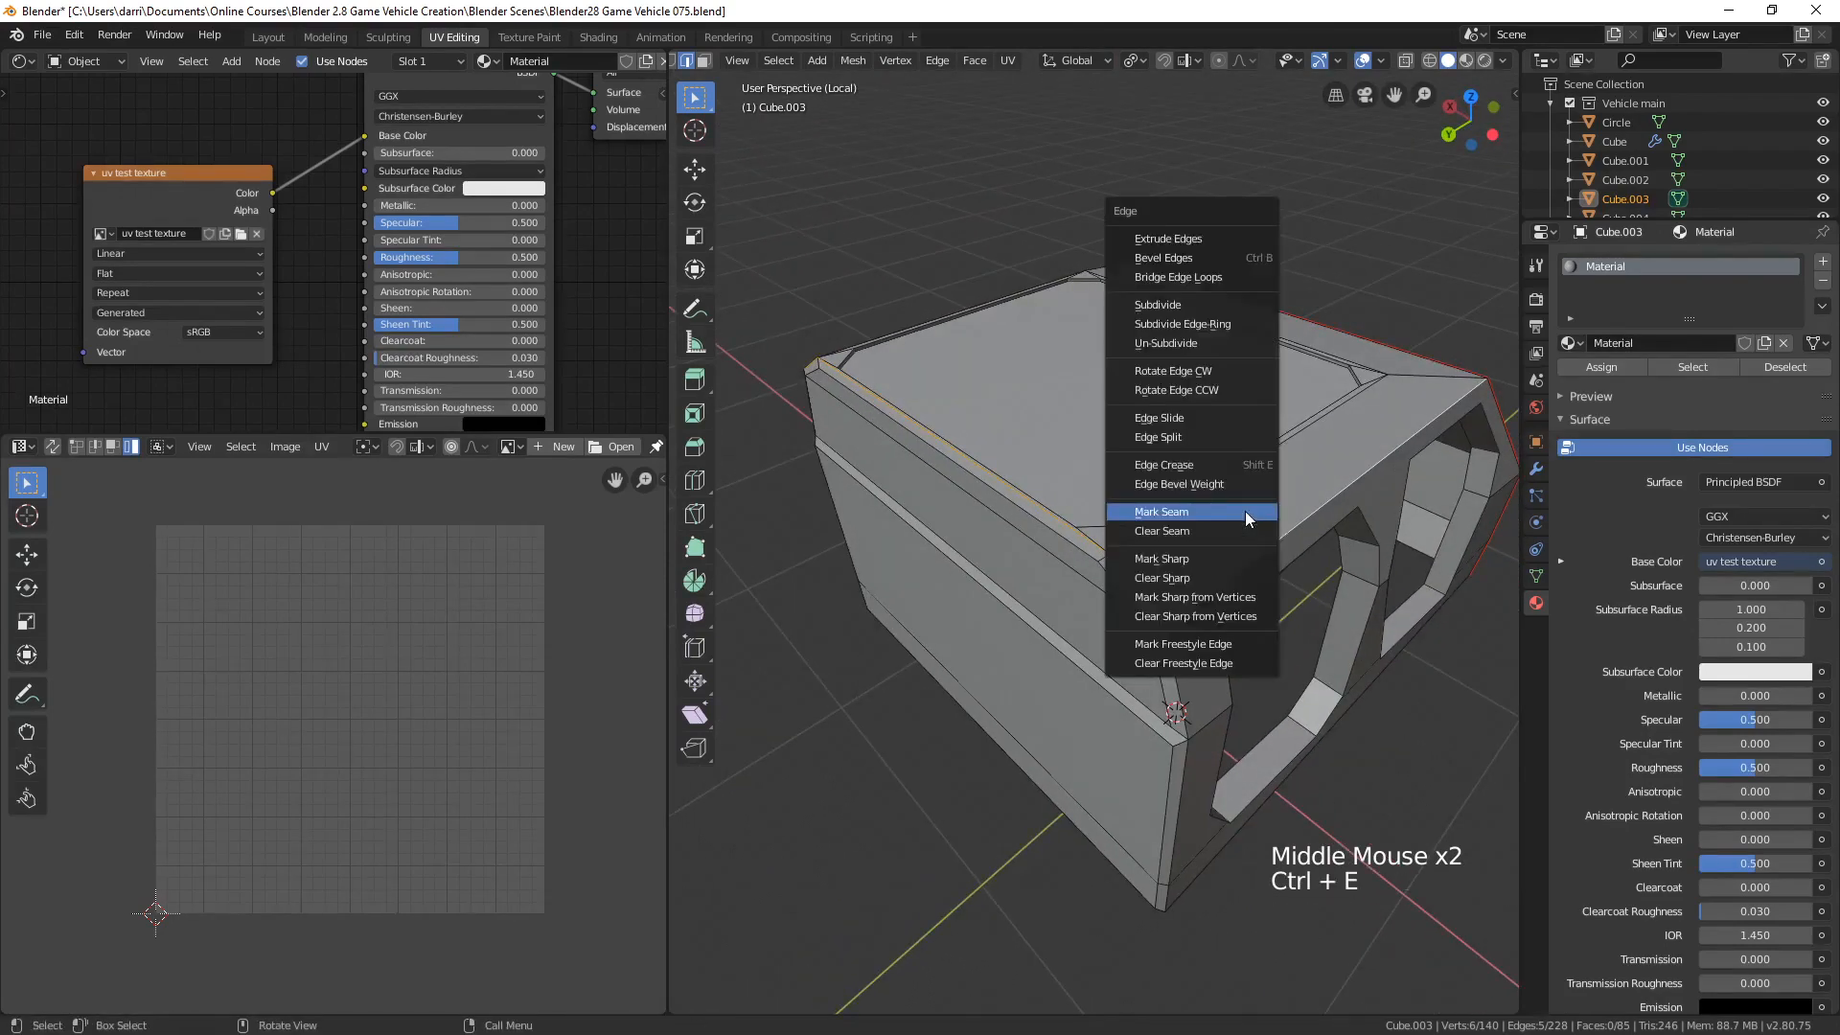
{"action": "left_click", "coordinate": [1246, 510]}
{"action": "key", "text": "alt+a"}
- Mark the outline of the large inset face on top of the roof as a seam
{"action": "middle_click_drag", "start_coordinate": [1233, 565], "coordinate": [1209, 469]}
{"action": "scroll", "coordinate": [1166, 522], "scroll_direction": "up", "scroll_amount": 2}
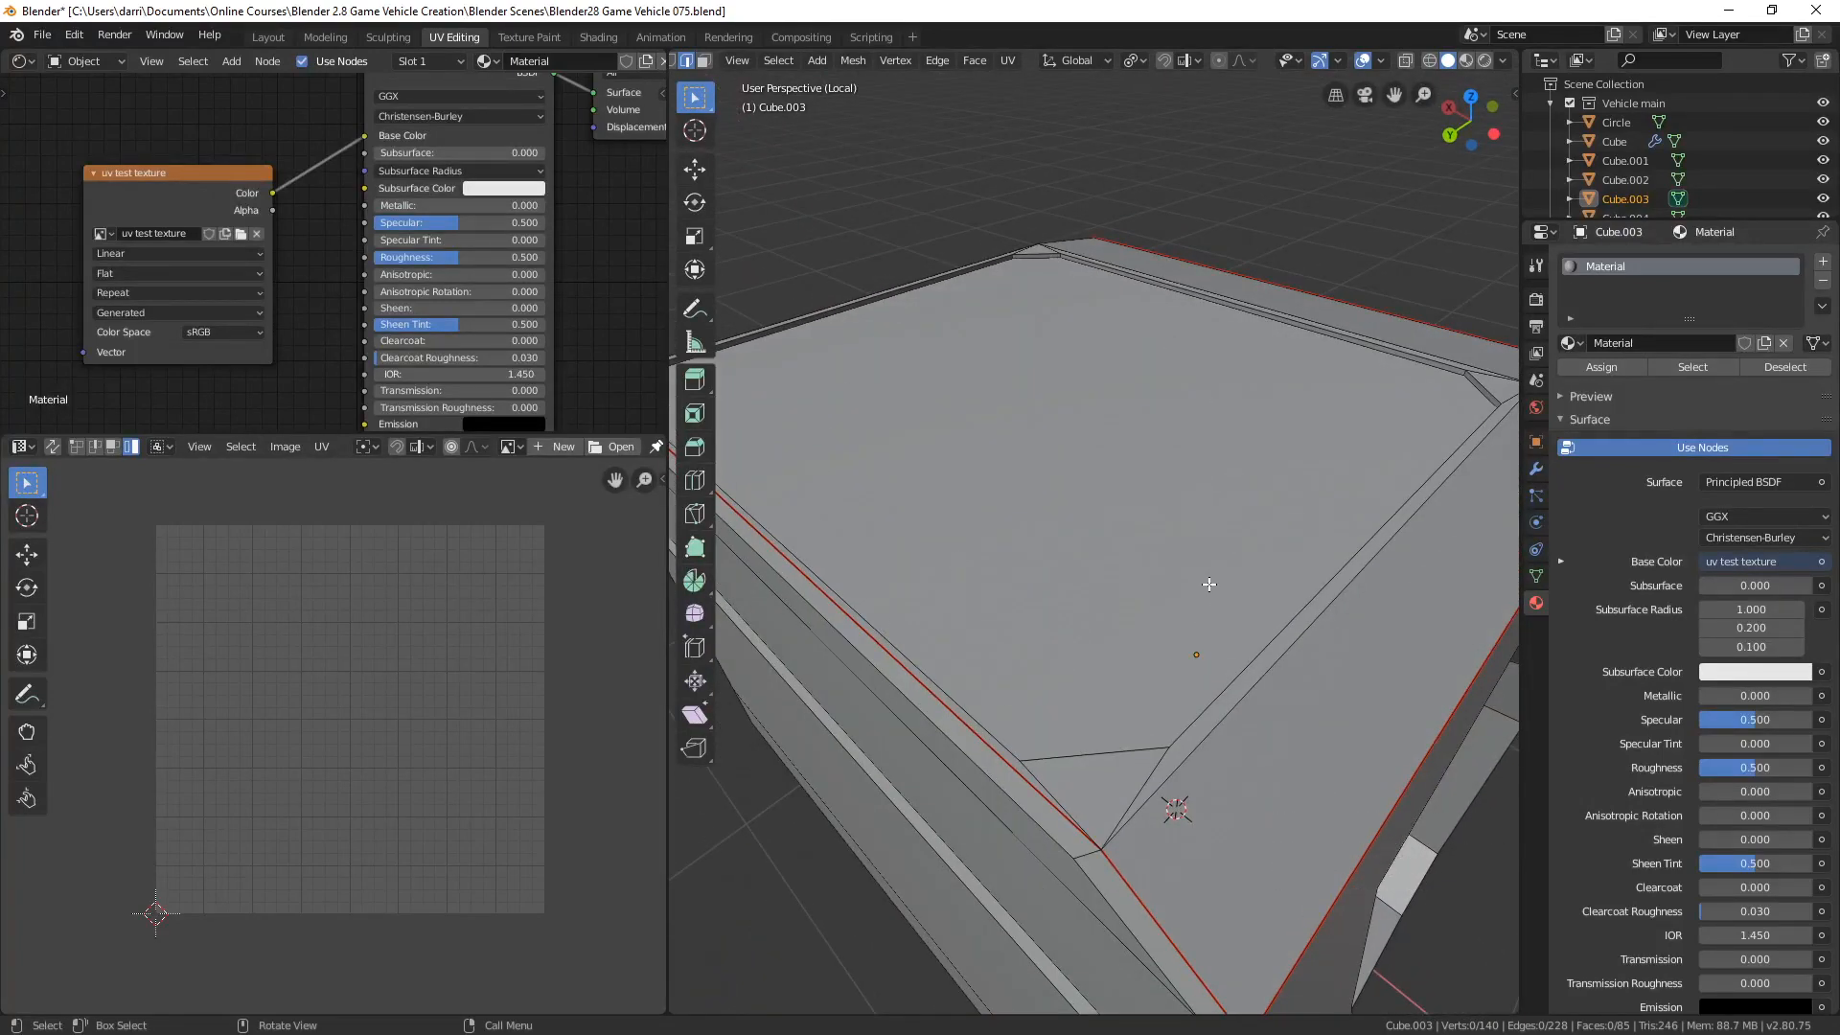
{"action": "scroll", "coordinate": [1205, 584], "scroll_direction": "down", "scroll_amount": 1}
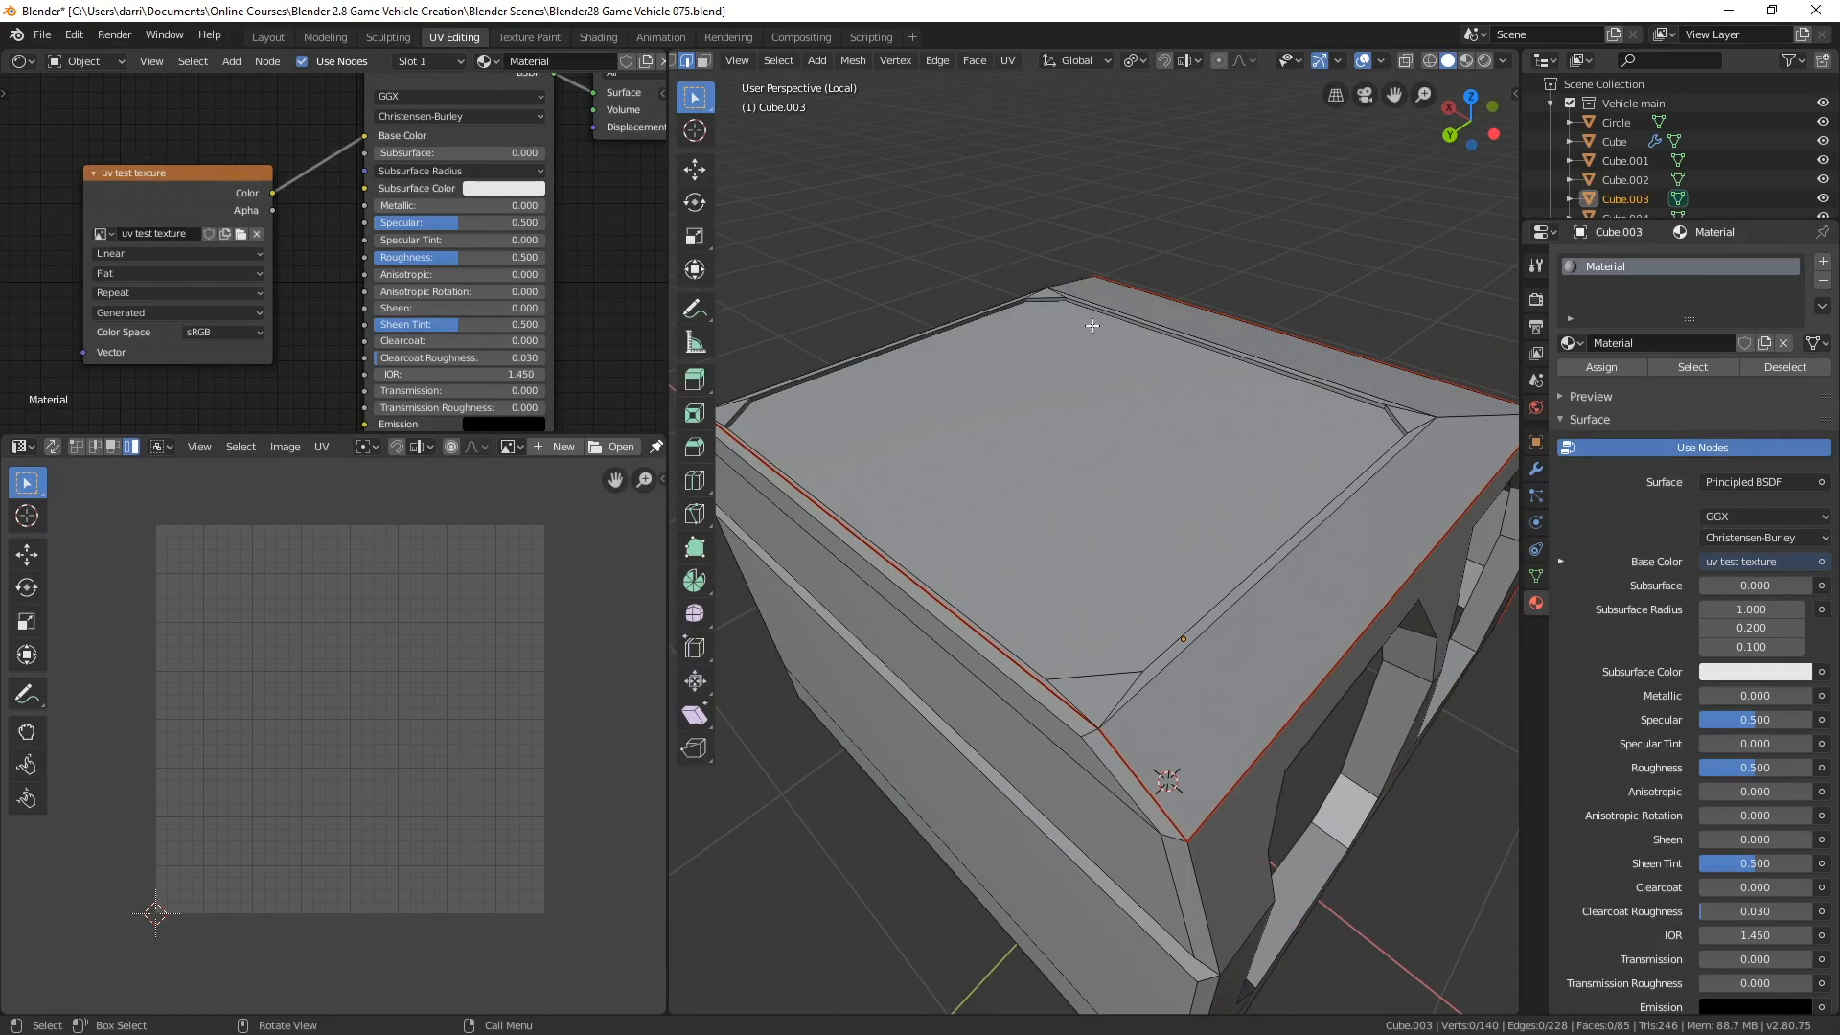
{"action": "key", "text": "3"}
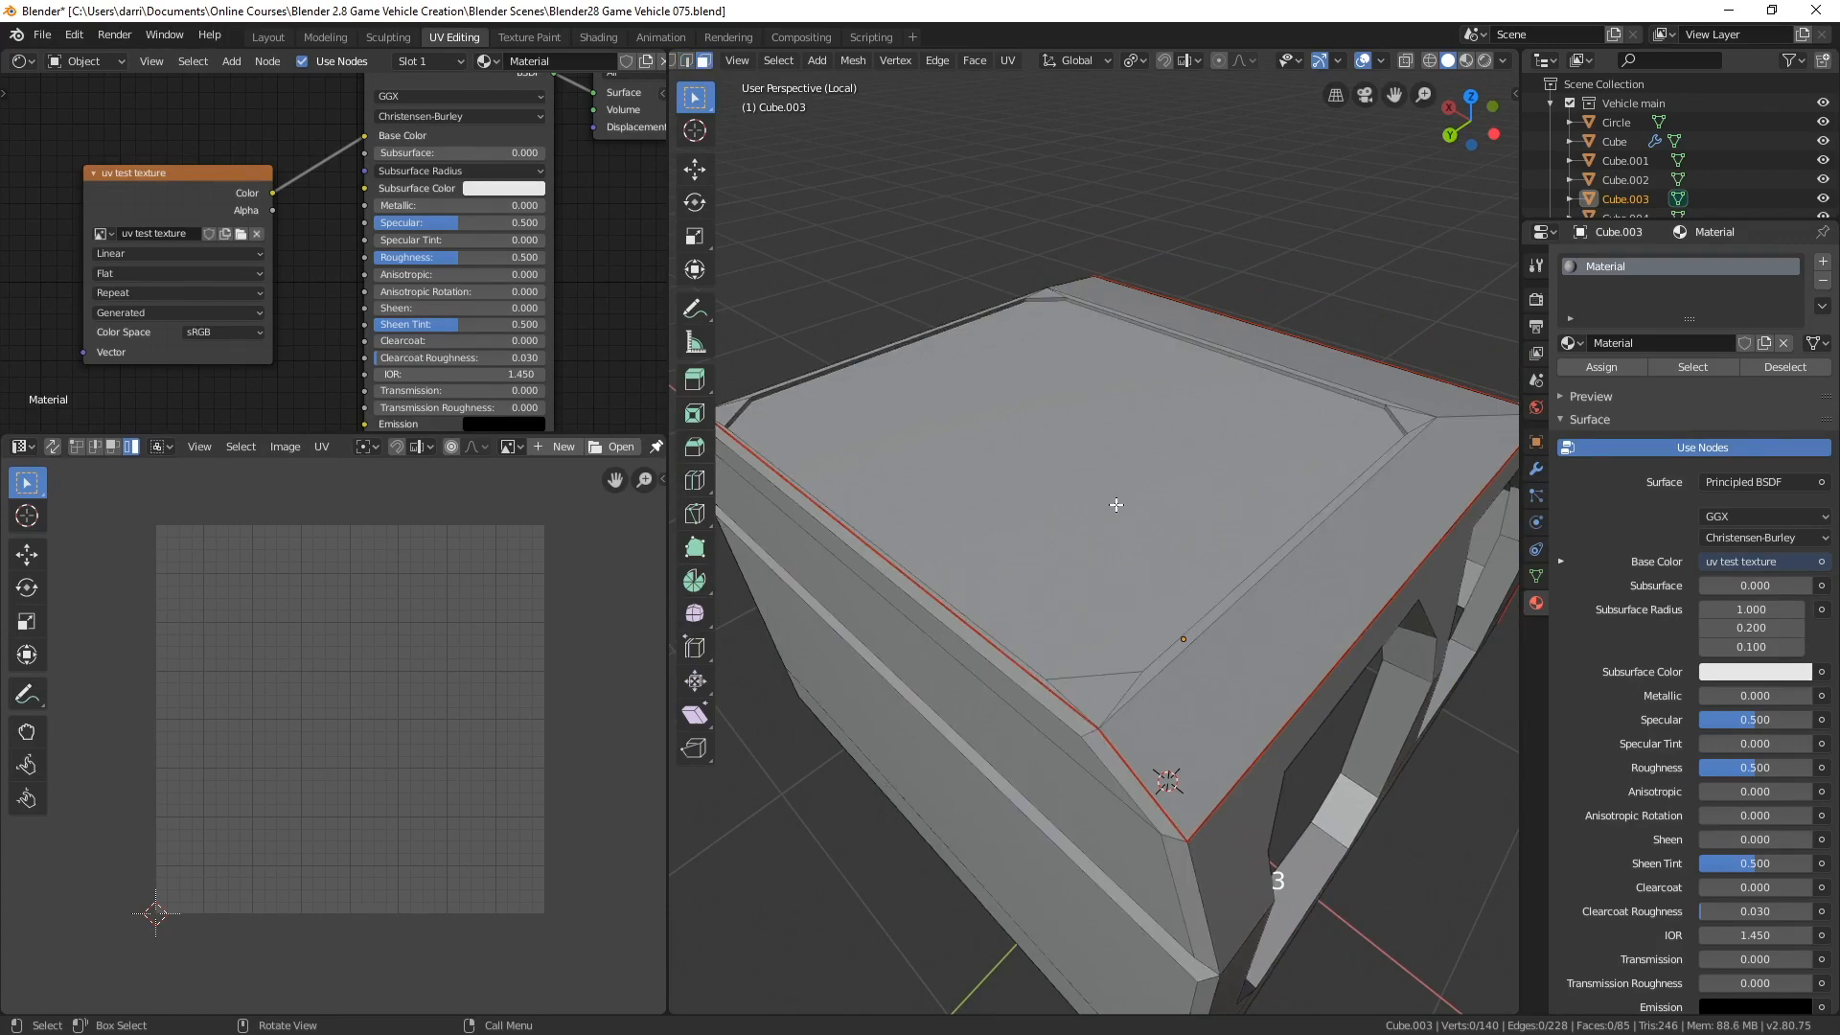
{"action": "left_click", "coordinate": [1069, 469]}
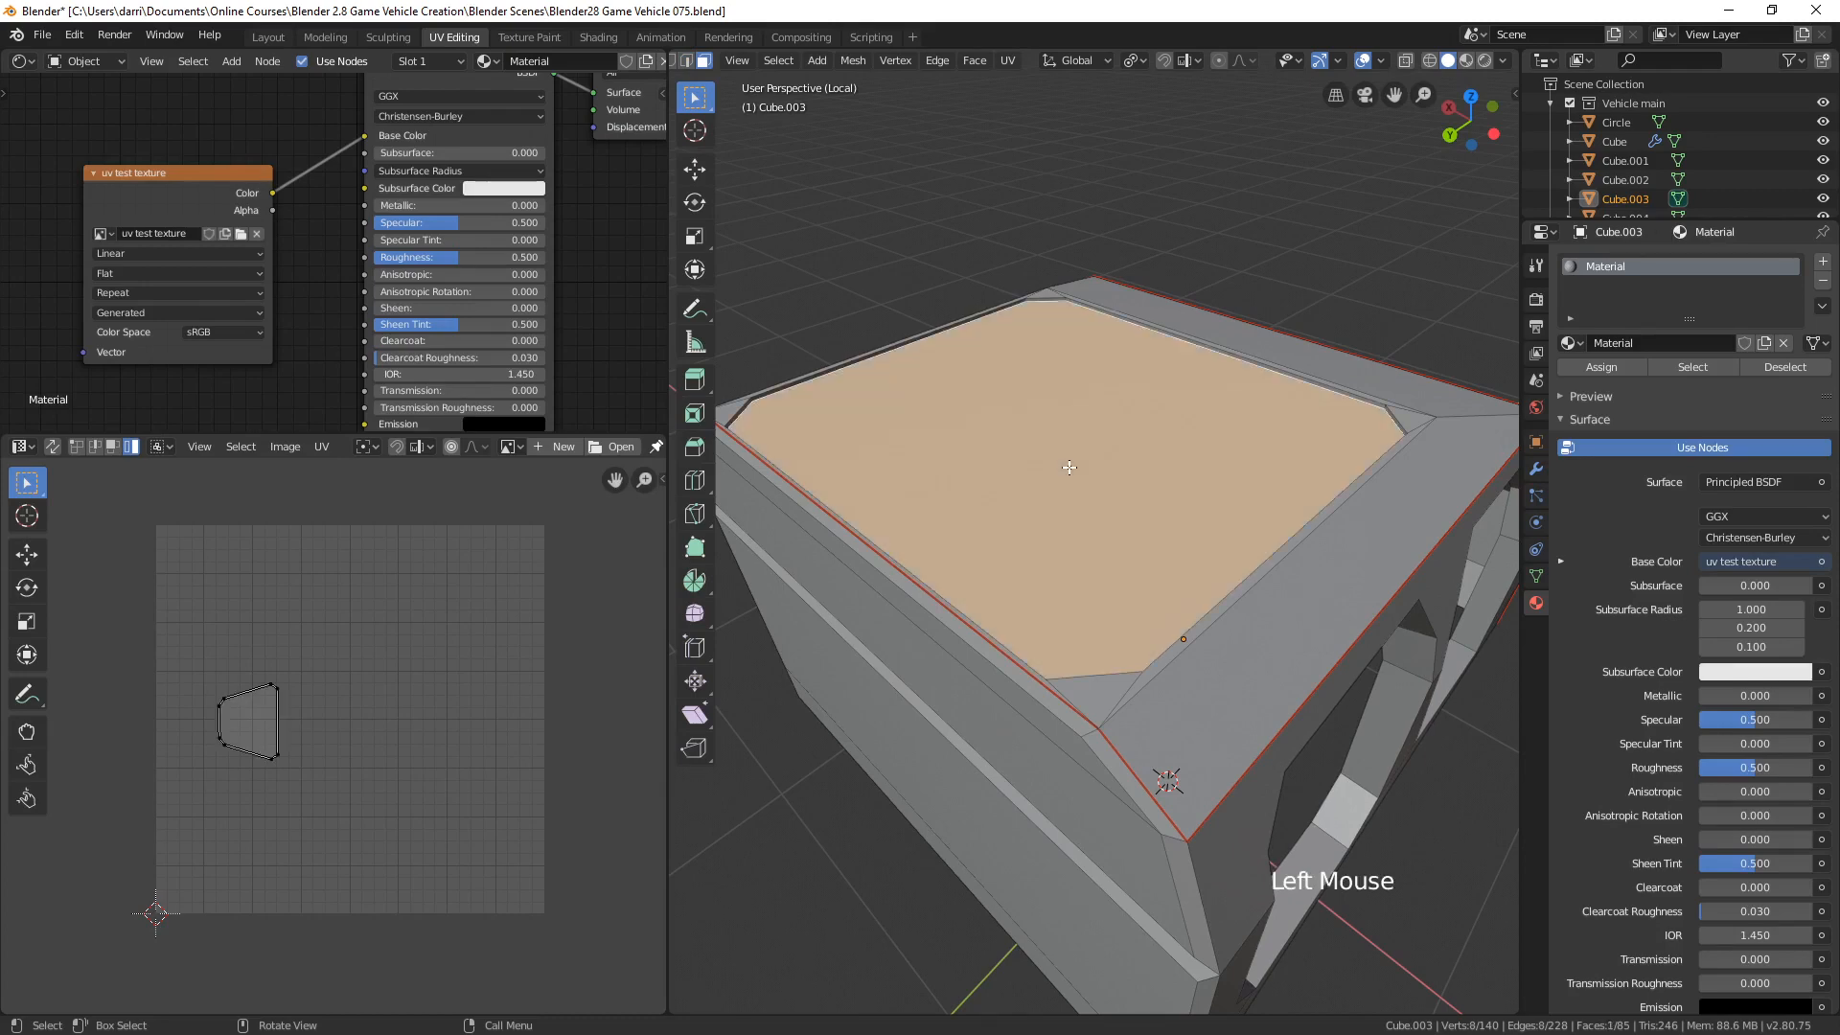
{"action": "left_click", "coordinate": [1069, 469]}
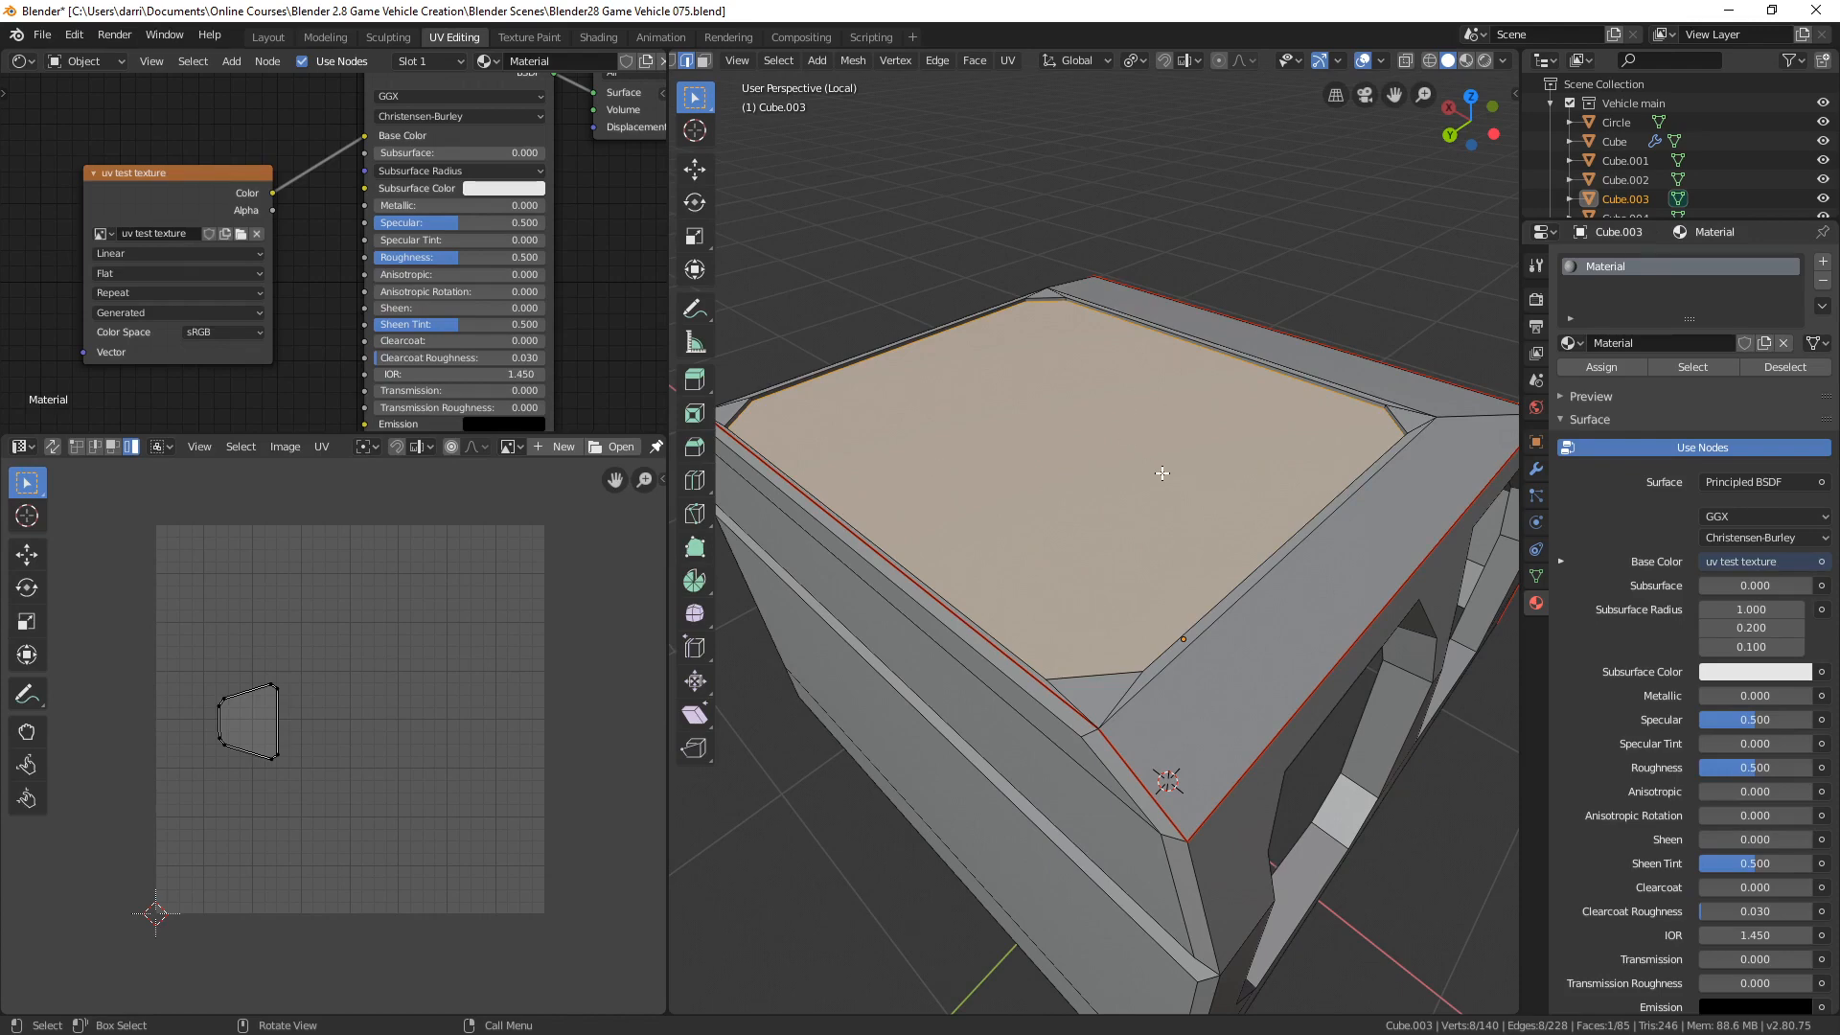
{"action": "key", "text": "ctrl+e"}
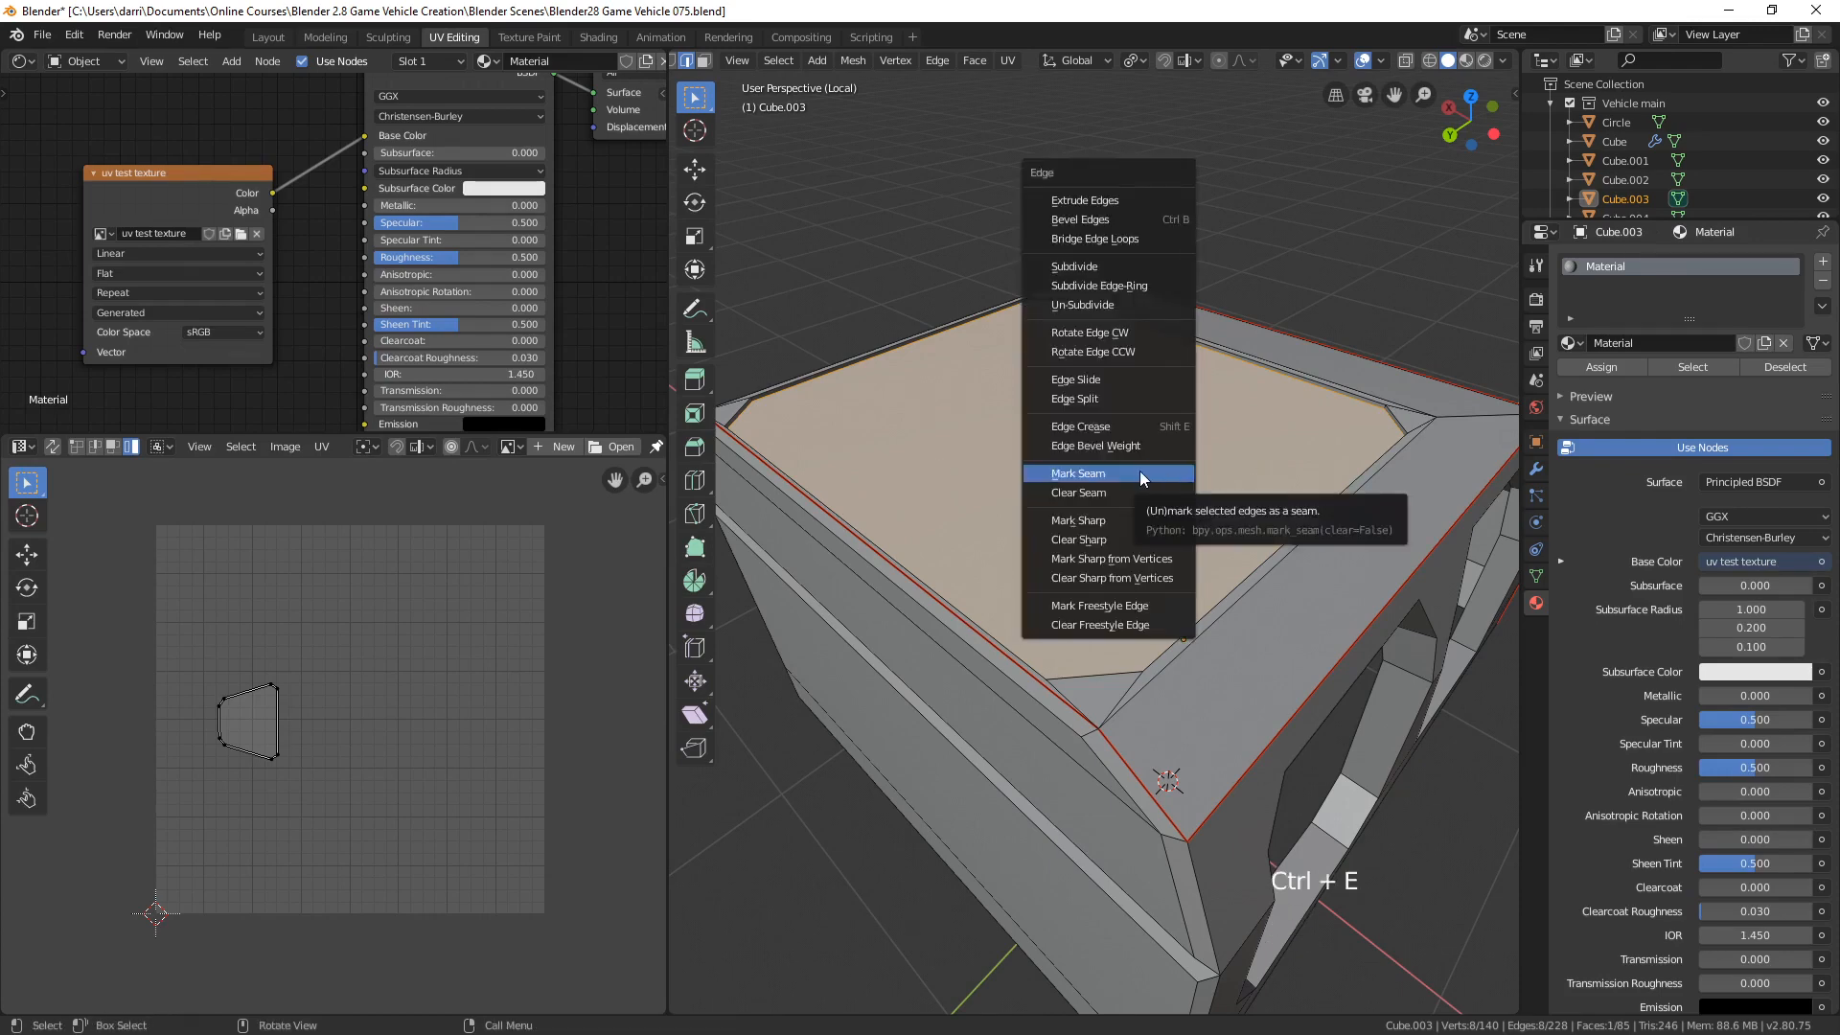
{"action": "left_click", "coordinate": [1139, 471]}
{"action": "key", "text": "alt+a"}
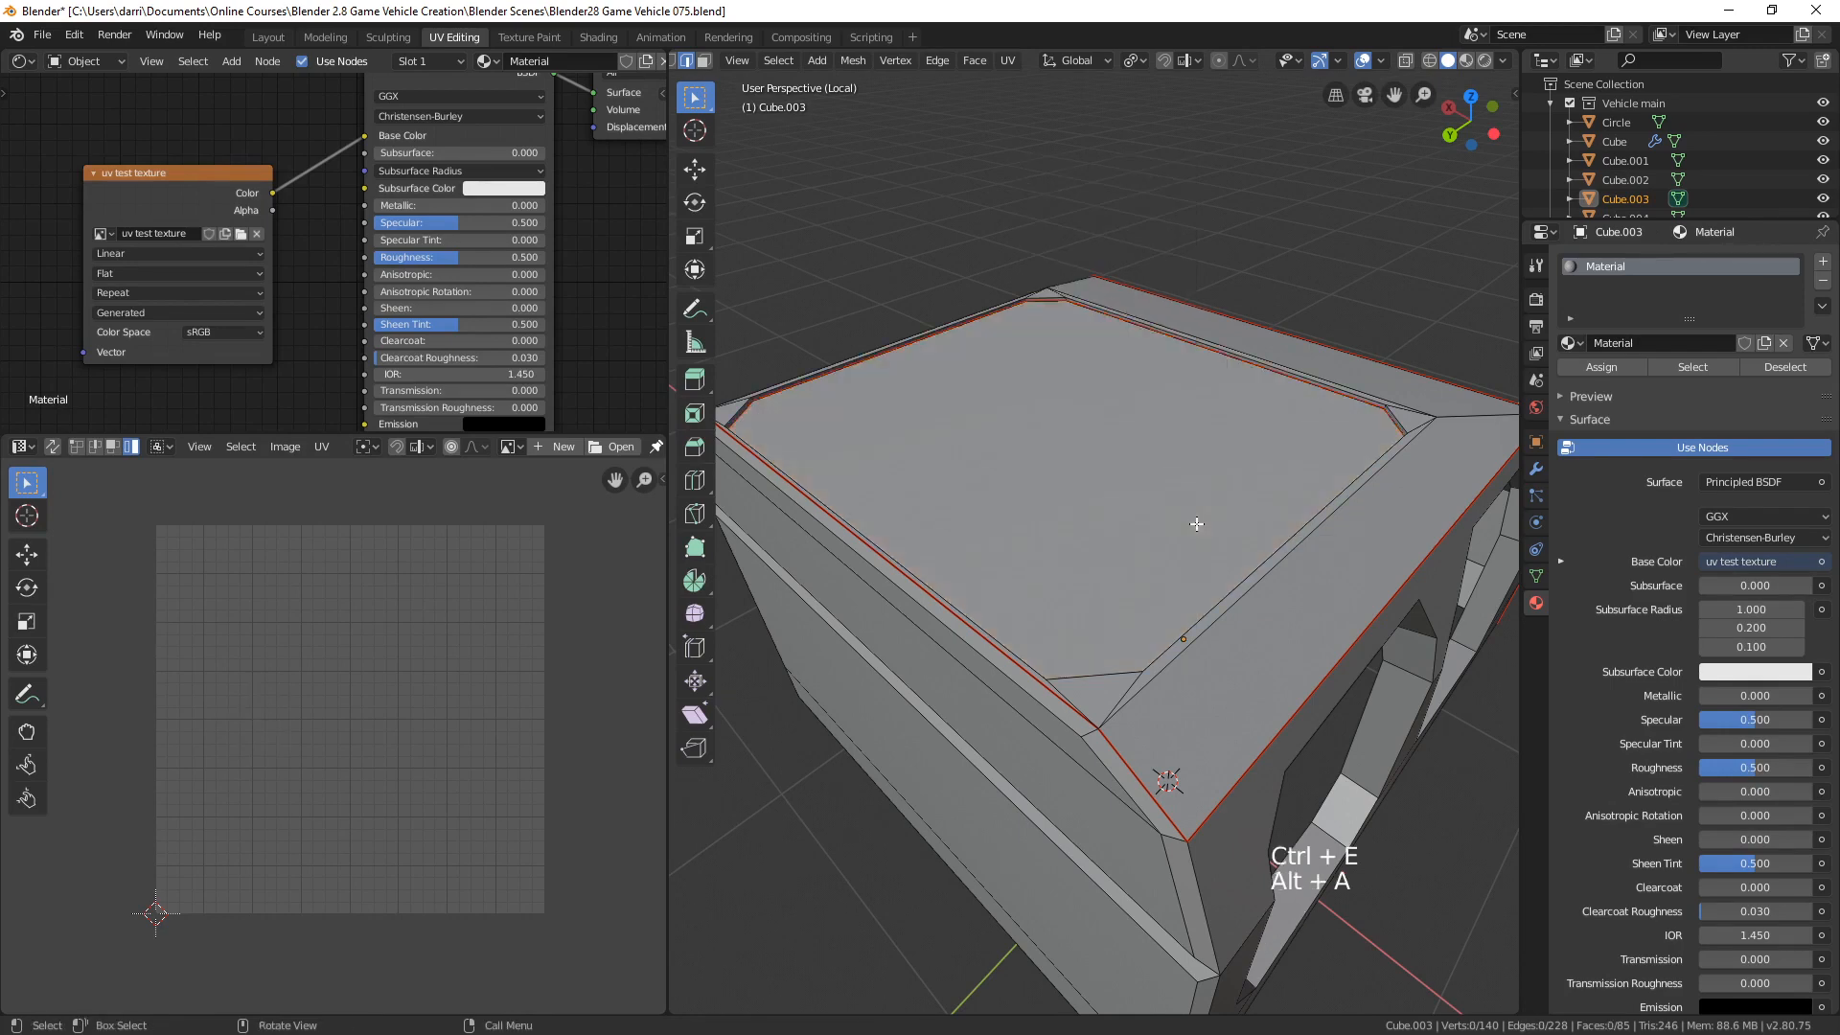
- Mark the outer outlines of the front and rear side openings as seams, leaving out the pillar and body panel cross edges
{"action": "middle_click_drag", "start_coordinate": [1199, 521], "coordinate": [1055, 552]}
{"action": "scroll", "coordinate": [1080, 517], "scroll_direction": "down", "scroll_amount": 4}
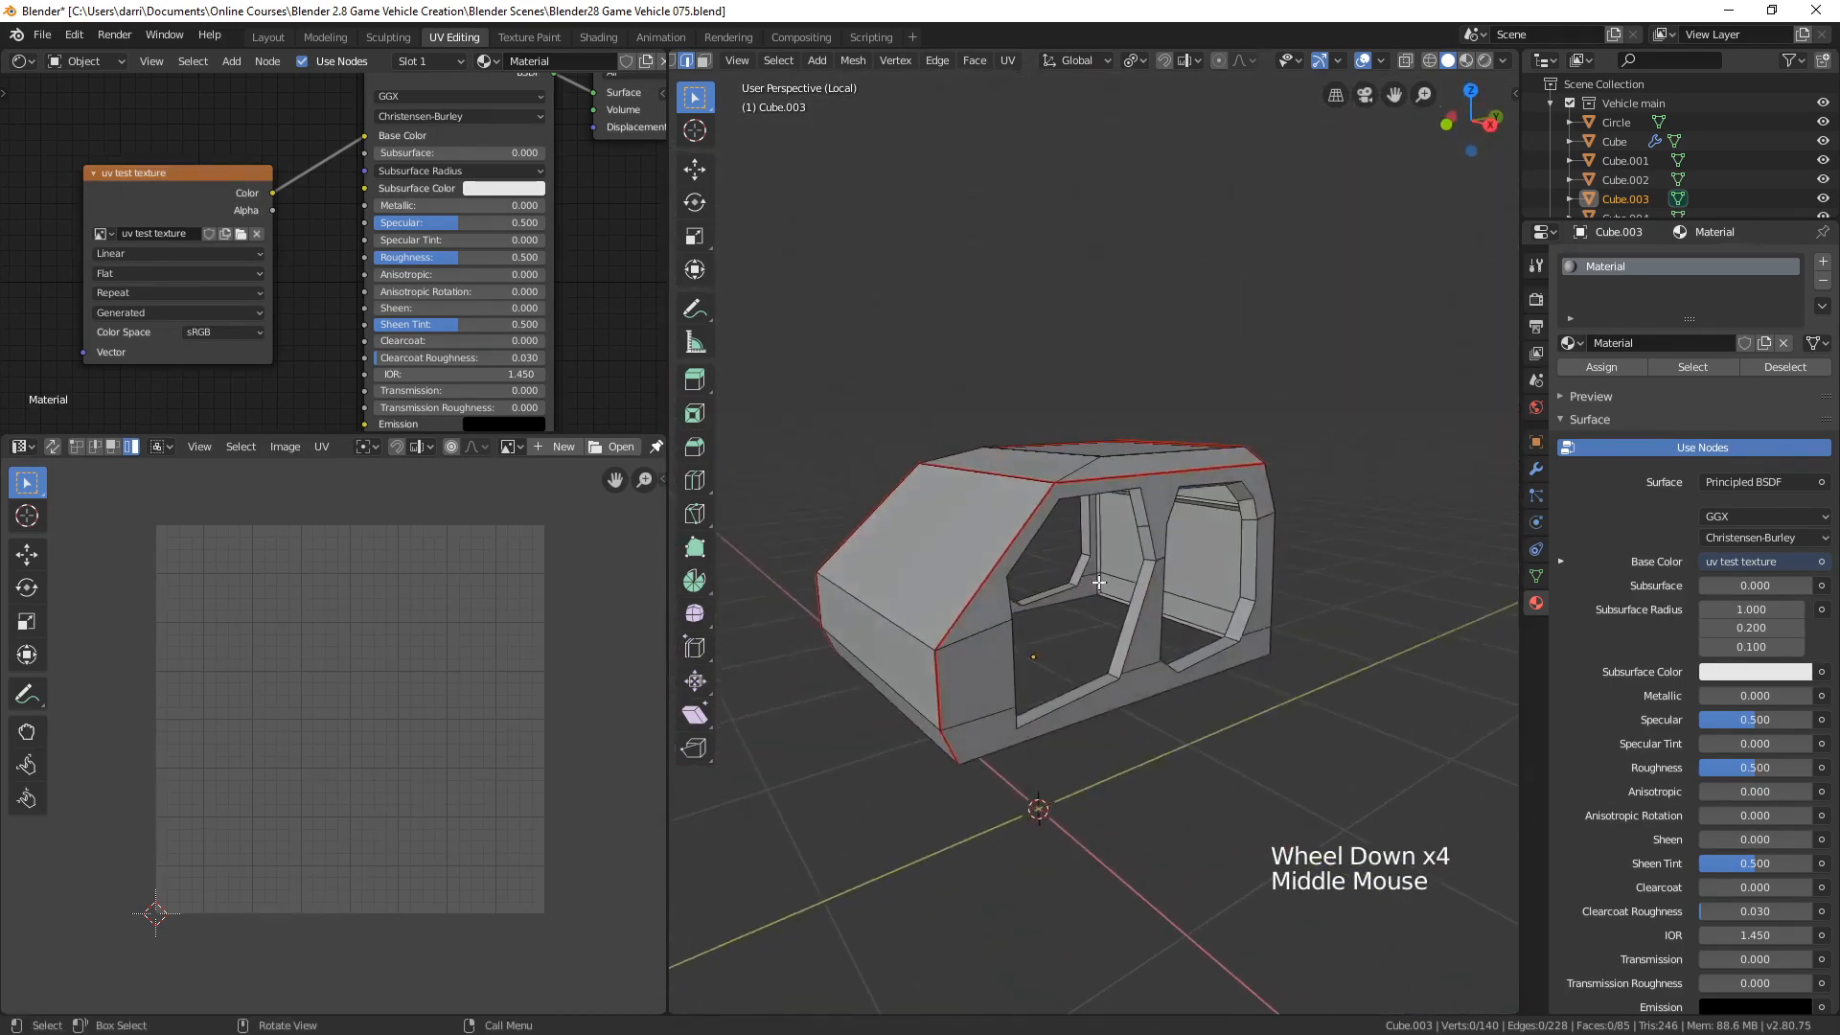
{"action": "scroll", "coordinate": [1180, 557], "scroll_direction": "up", "scroll_amount": 2}
{"action": "middle_click_drag", "start_coordinate": [1174, 579], "coordinate": [1181, 573]}
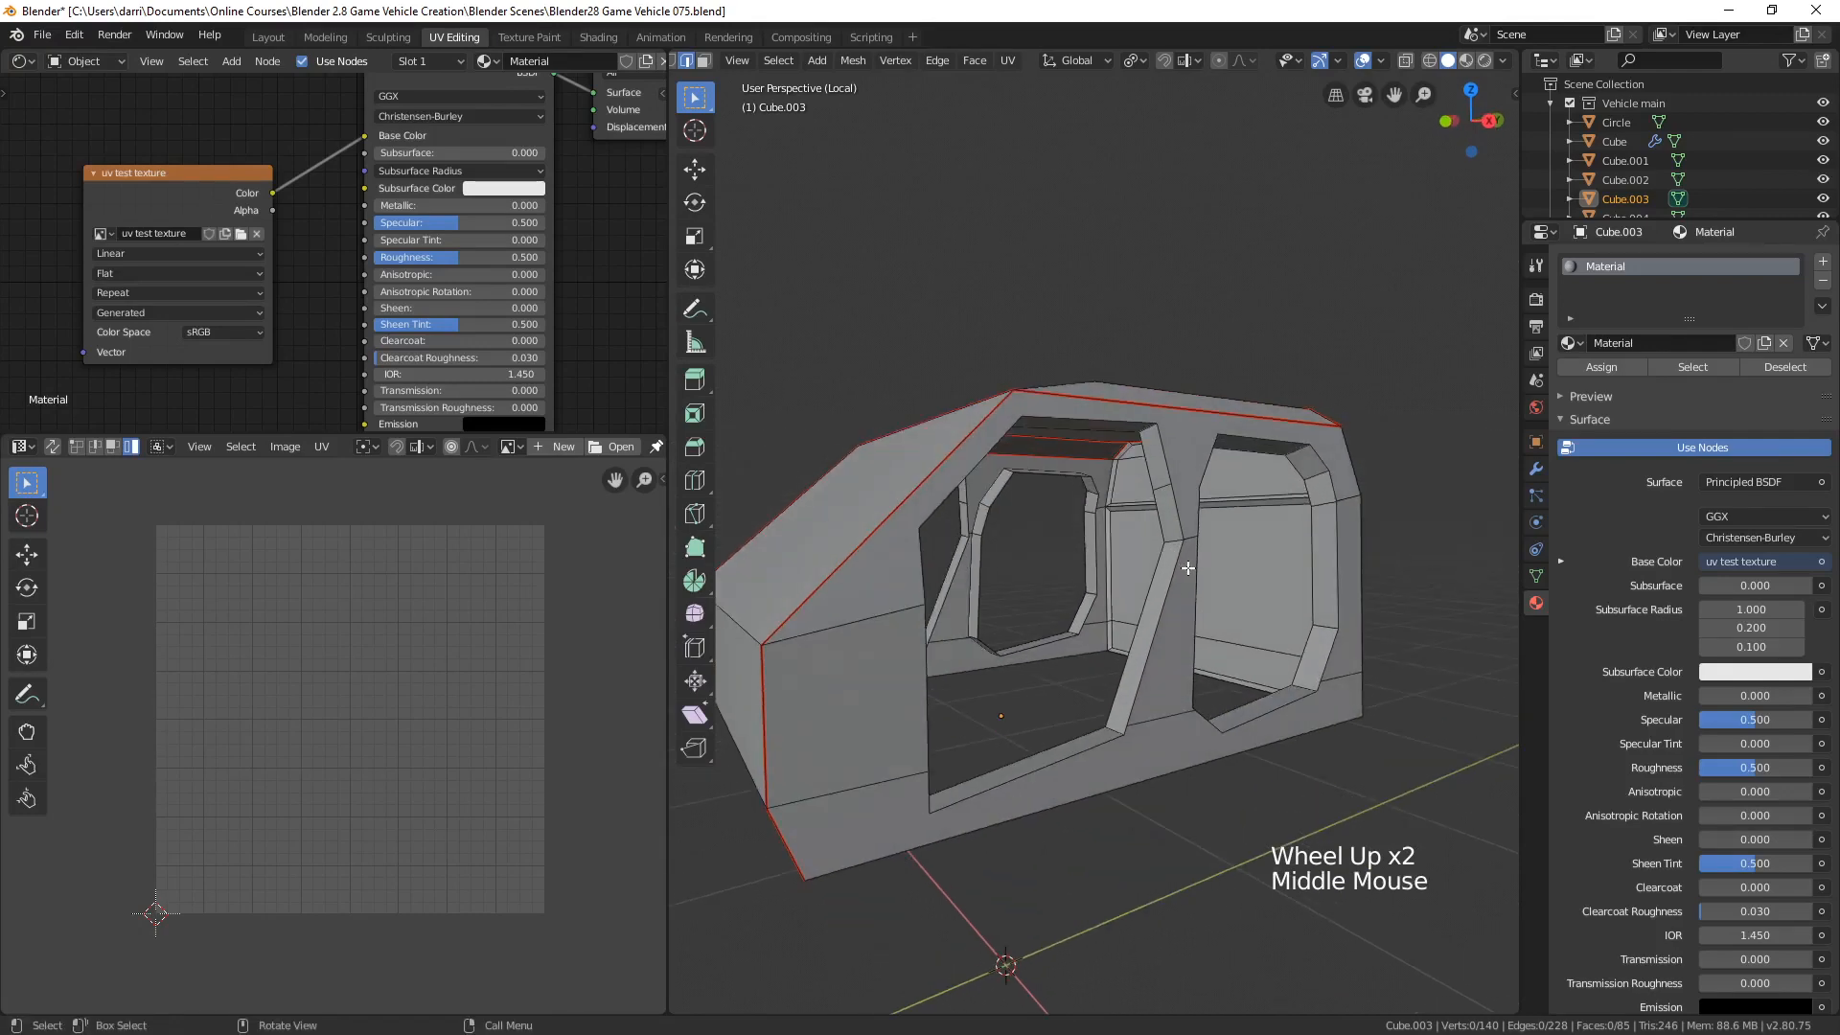
{"action": "key", "text": "2"}
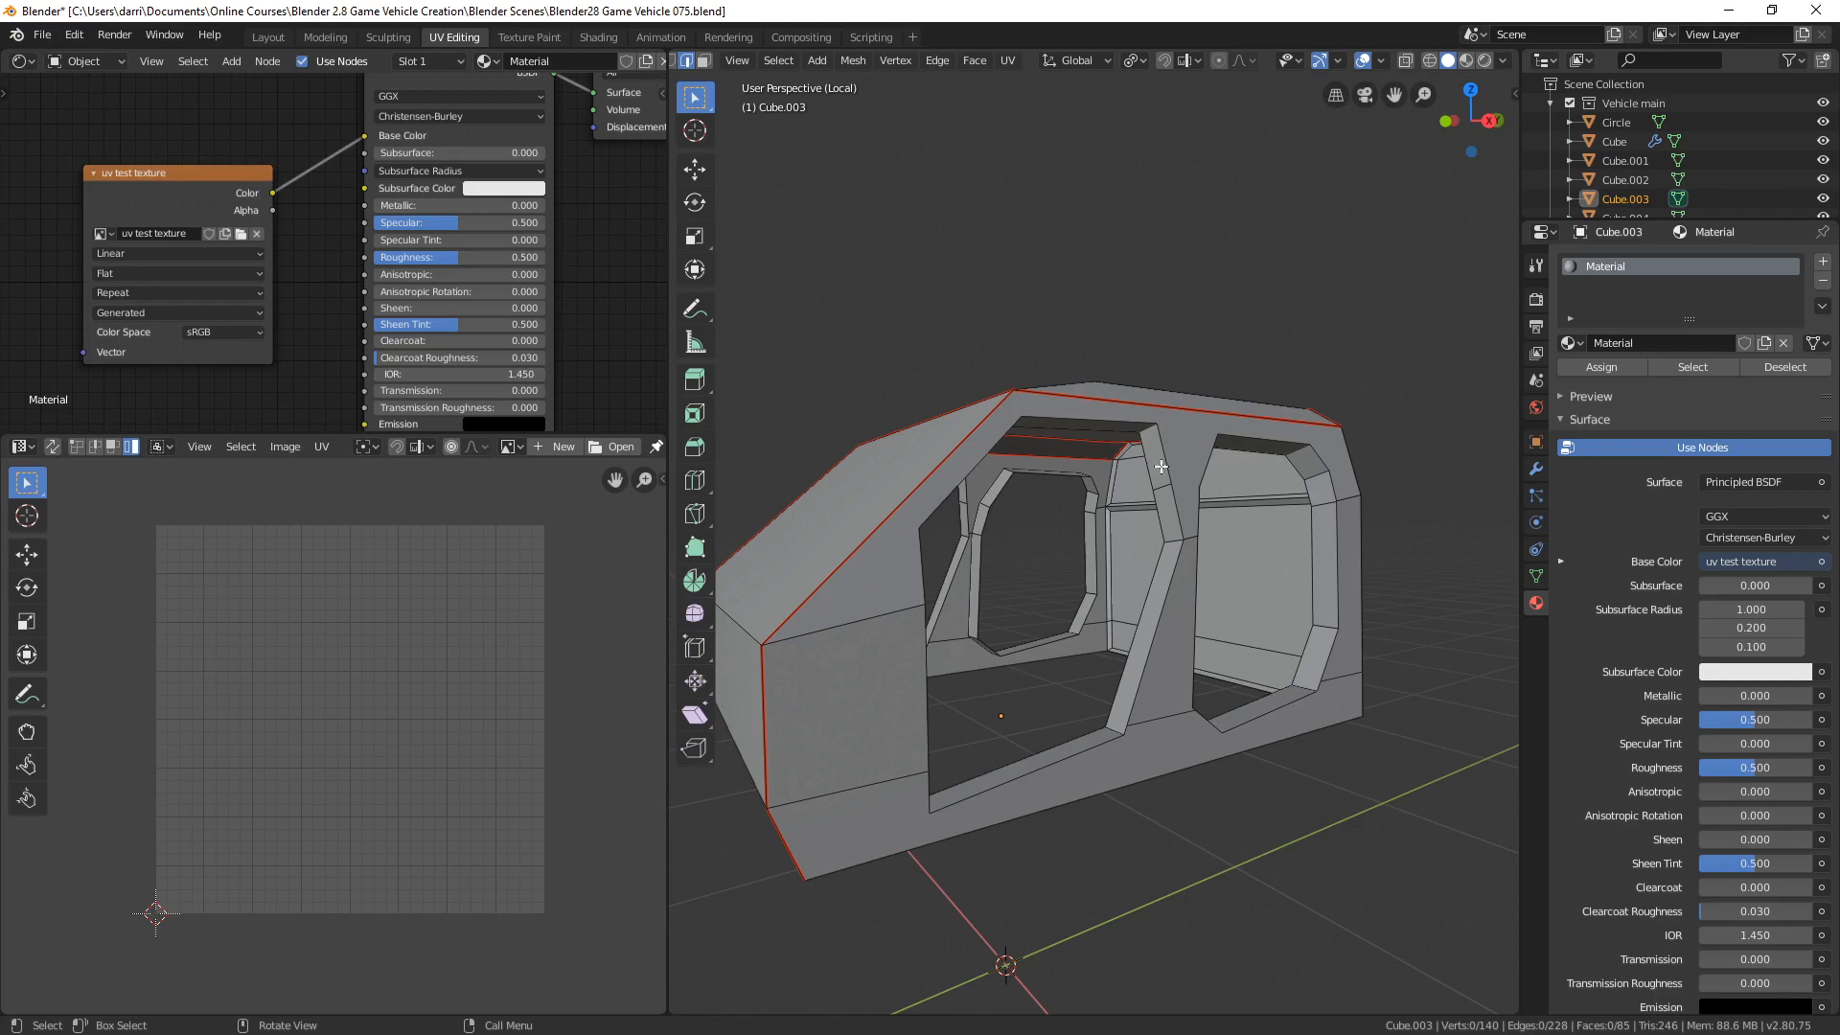
{"action": "left_click", "coordinate": [1096, 414], "text": "alt"}
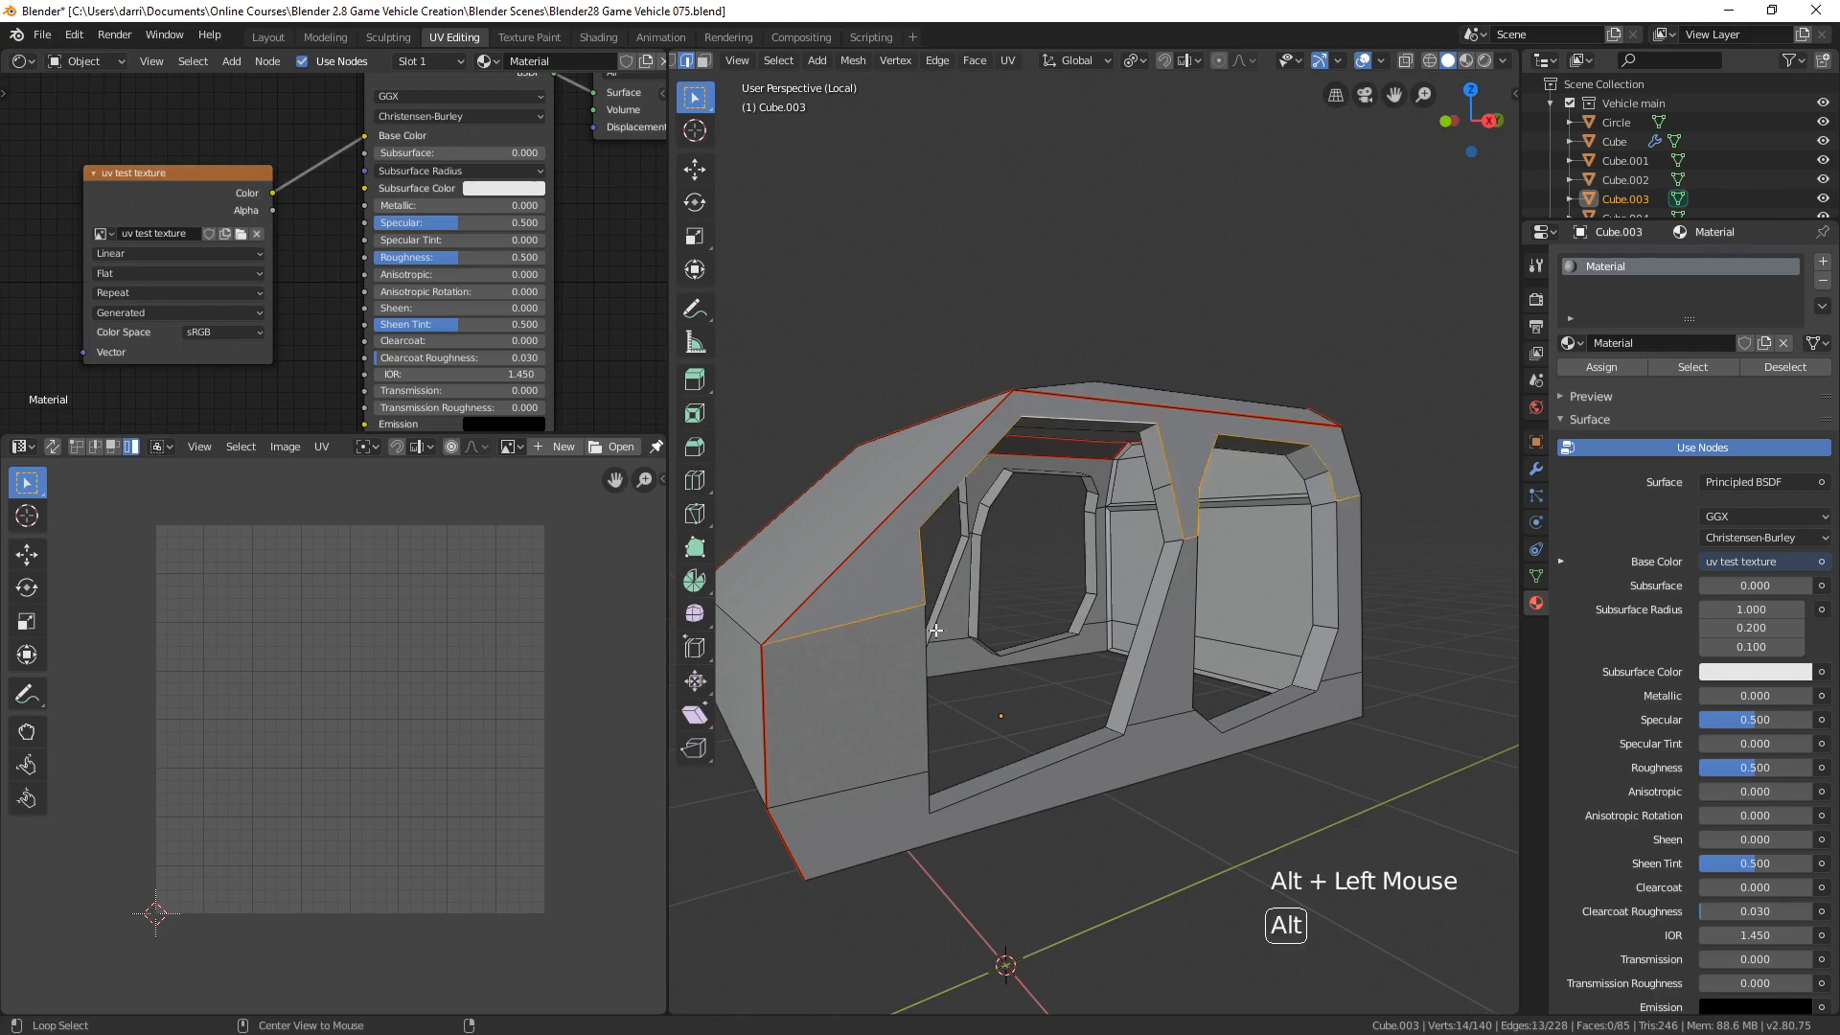
{"action": "left_click", "coordinate": [1152, 653], "text": "alt+shift"}
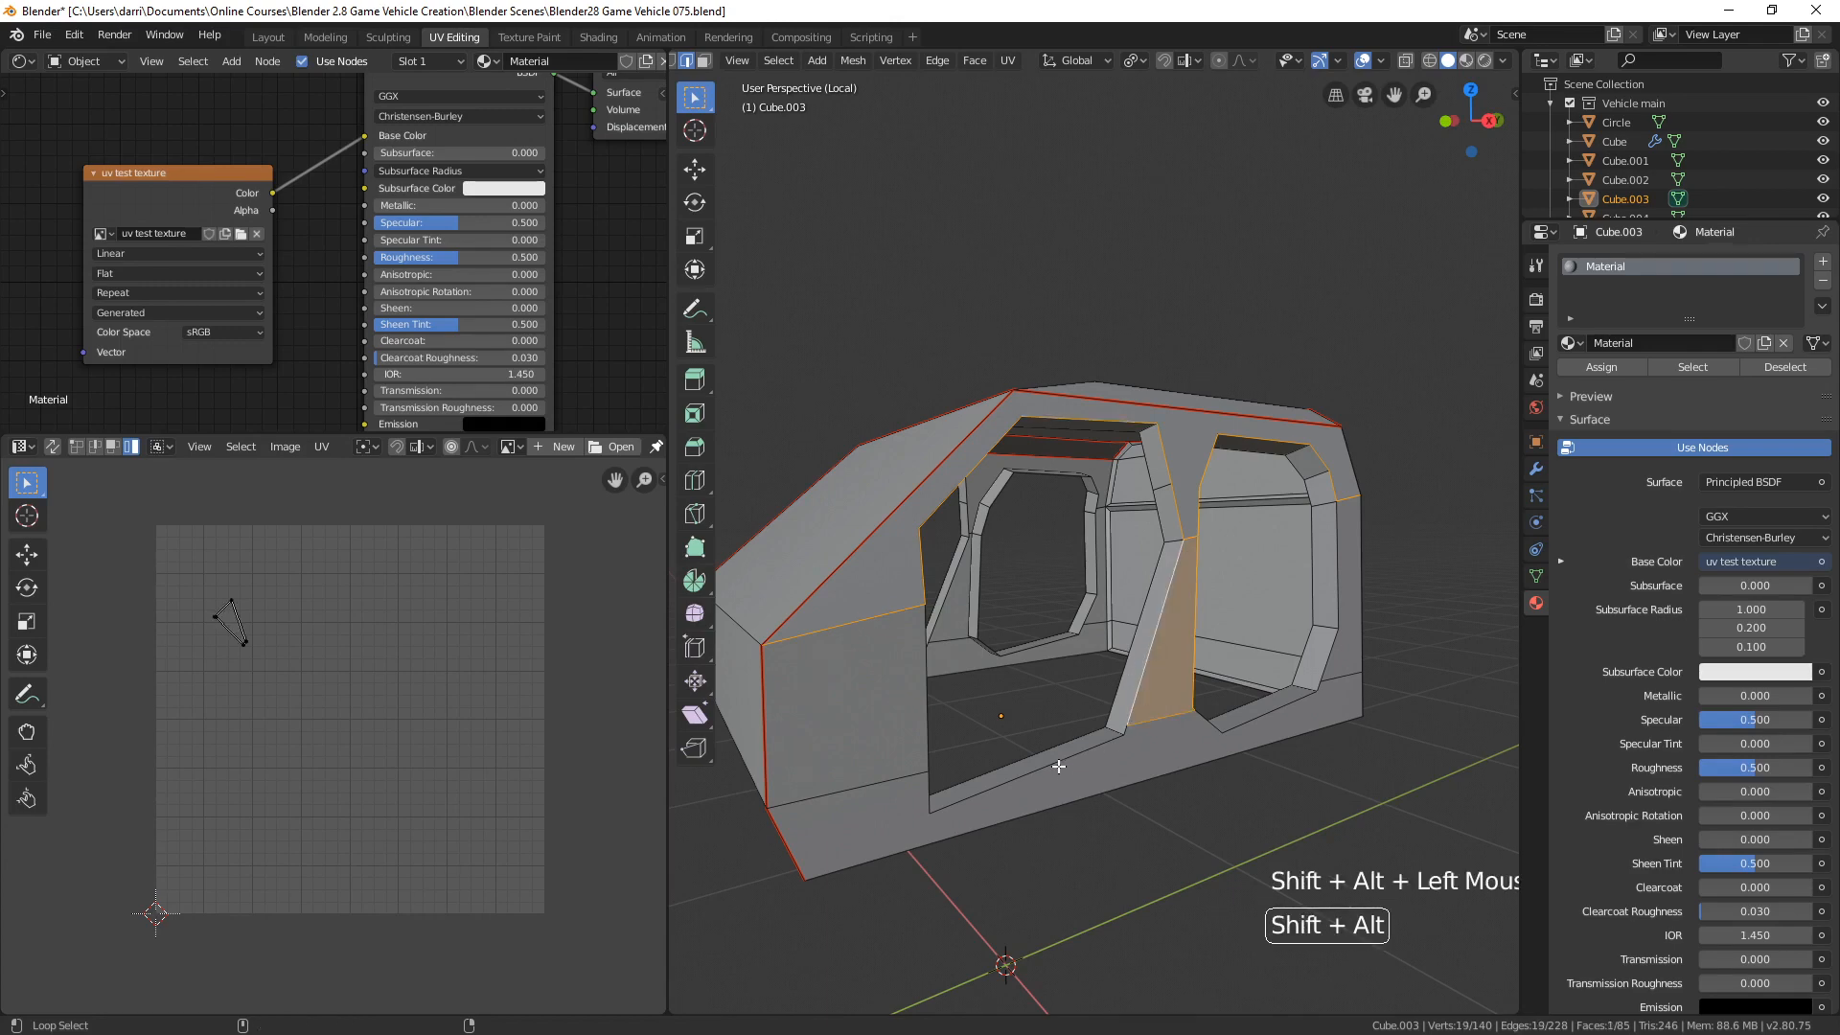
{"action": "left_click", "coordinate": [1058, 765], "text": "alt+shift"}
{"action": "left_click", "coordinate": [914, 701], "text": "alt+shift"}
{"action": "middle_click_drag", "start_coordinate": [1281, 738], "coordinate": [1360, 581]}
{"action": "left_click", "coordinate": [1343, 565], "text": "alt+shift"}
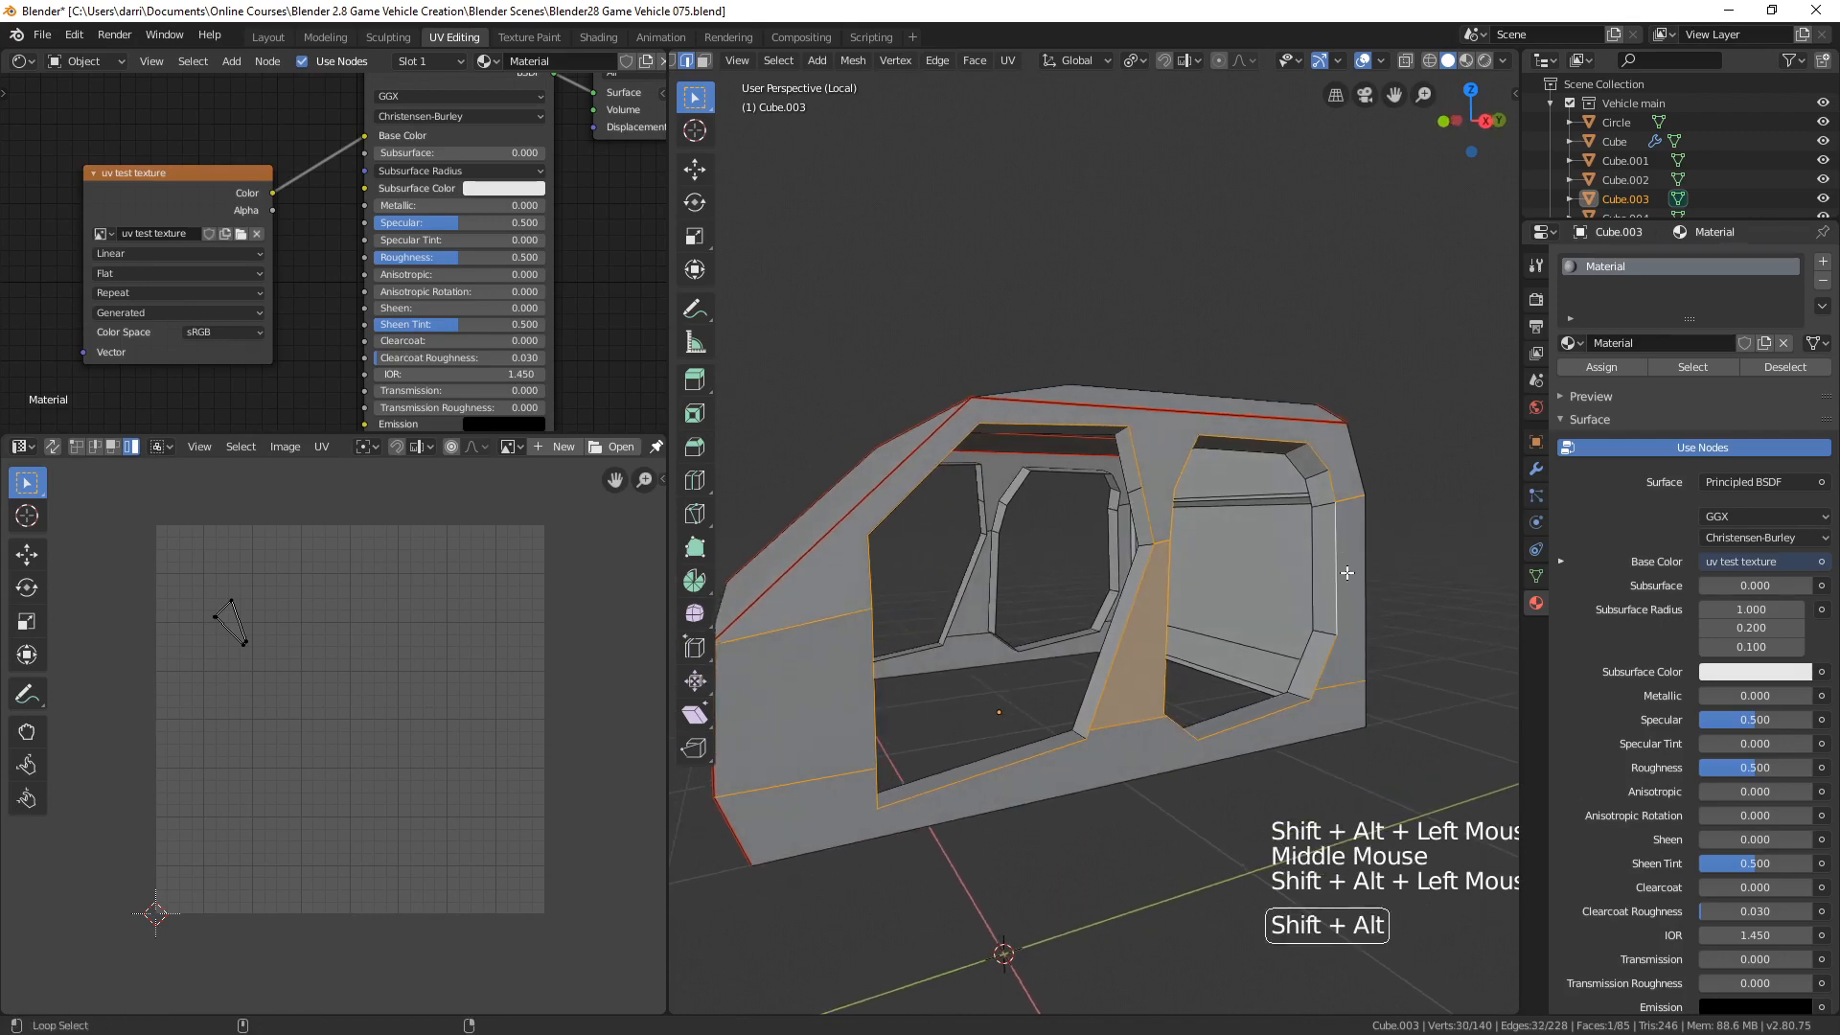
{"action": "middle_click_drag", "start_coordinate": [1348, 654], "coordinate": [1132, 419]}
{"action": "middle_click_drag", "start_coordinate": [1325, 597], "coordinate": [1354, 598]}
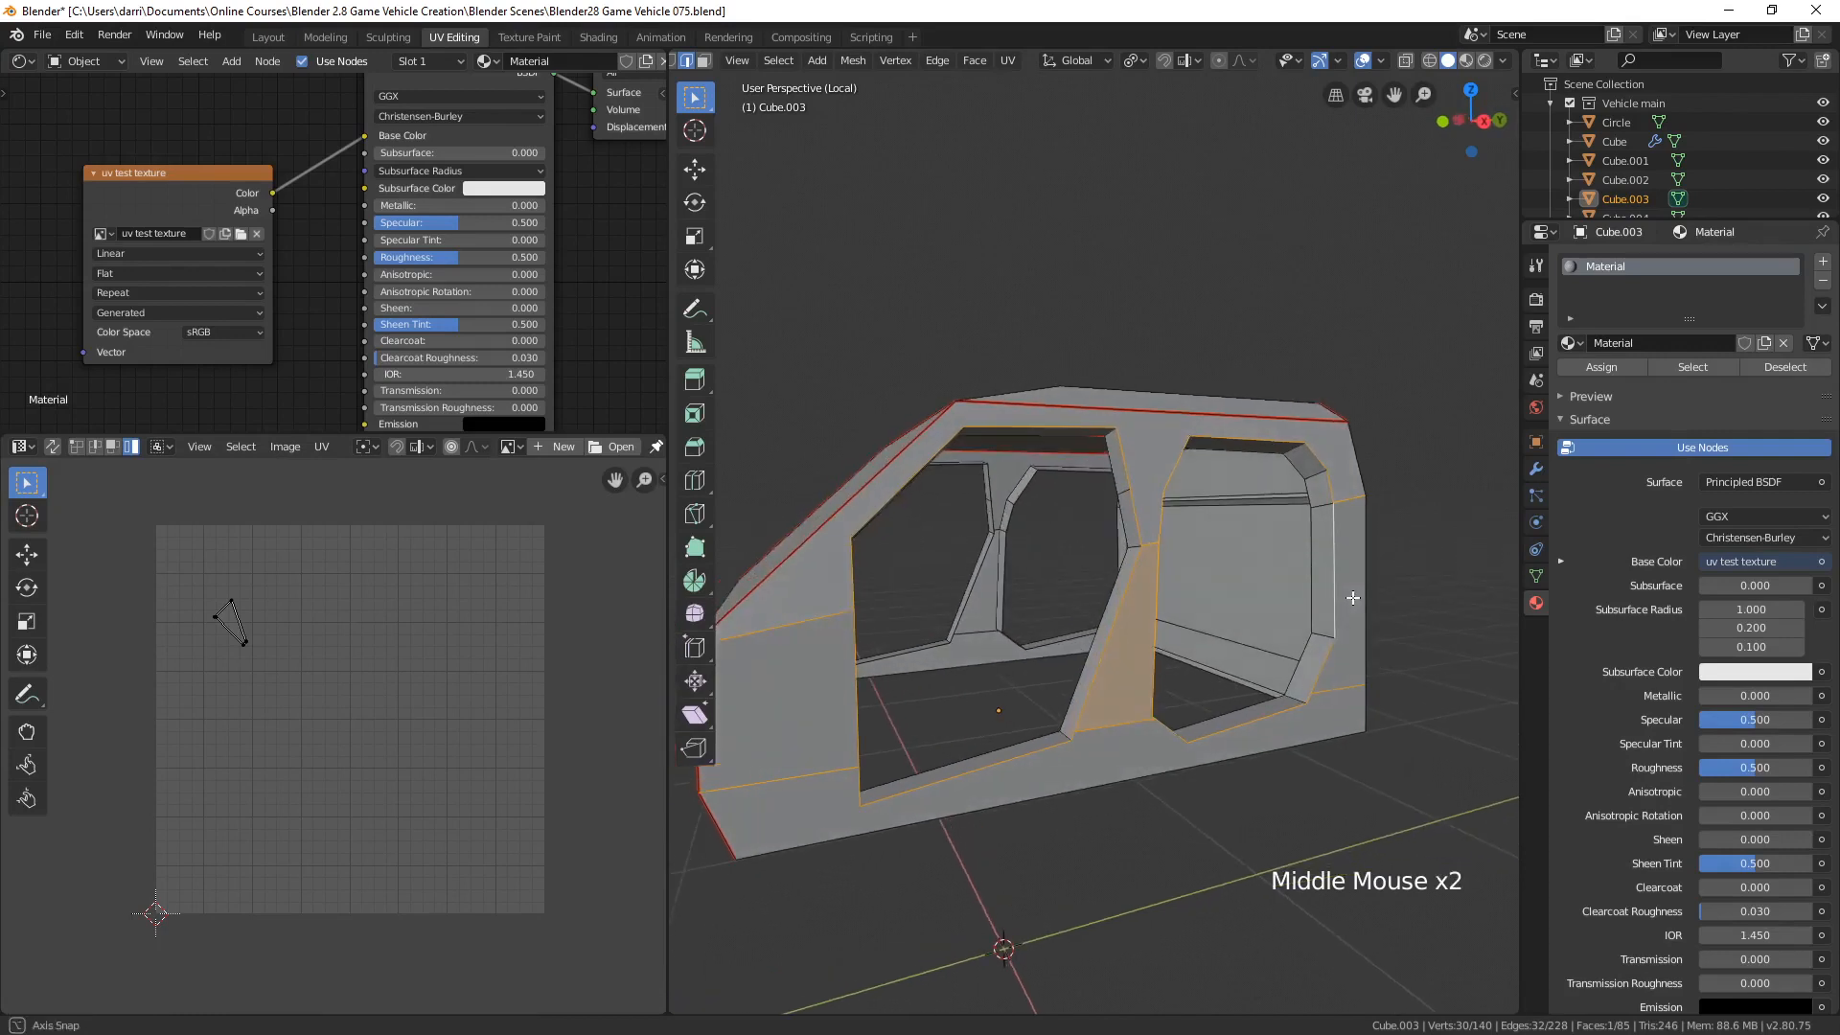
{"action": "left_click", "coordinate": [1350, 501], "text": "shift"}
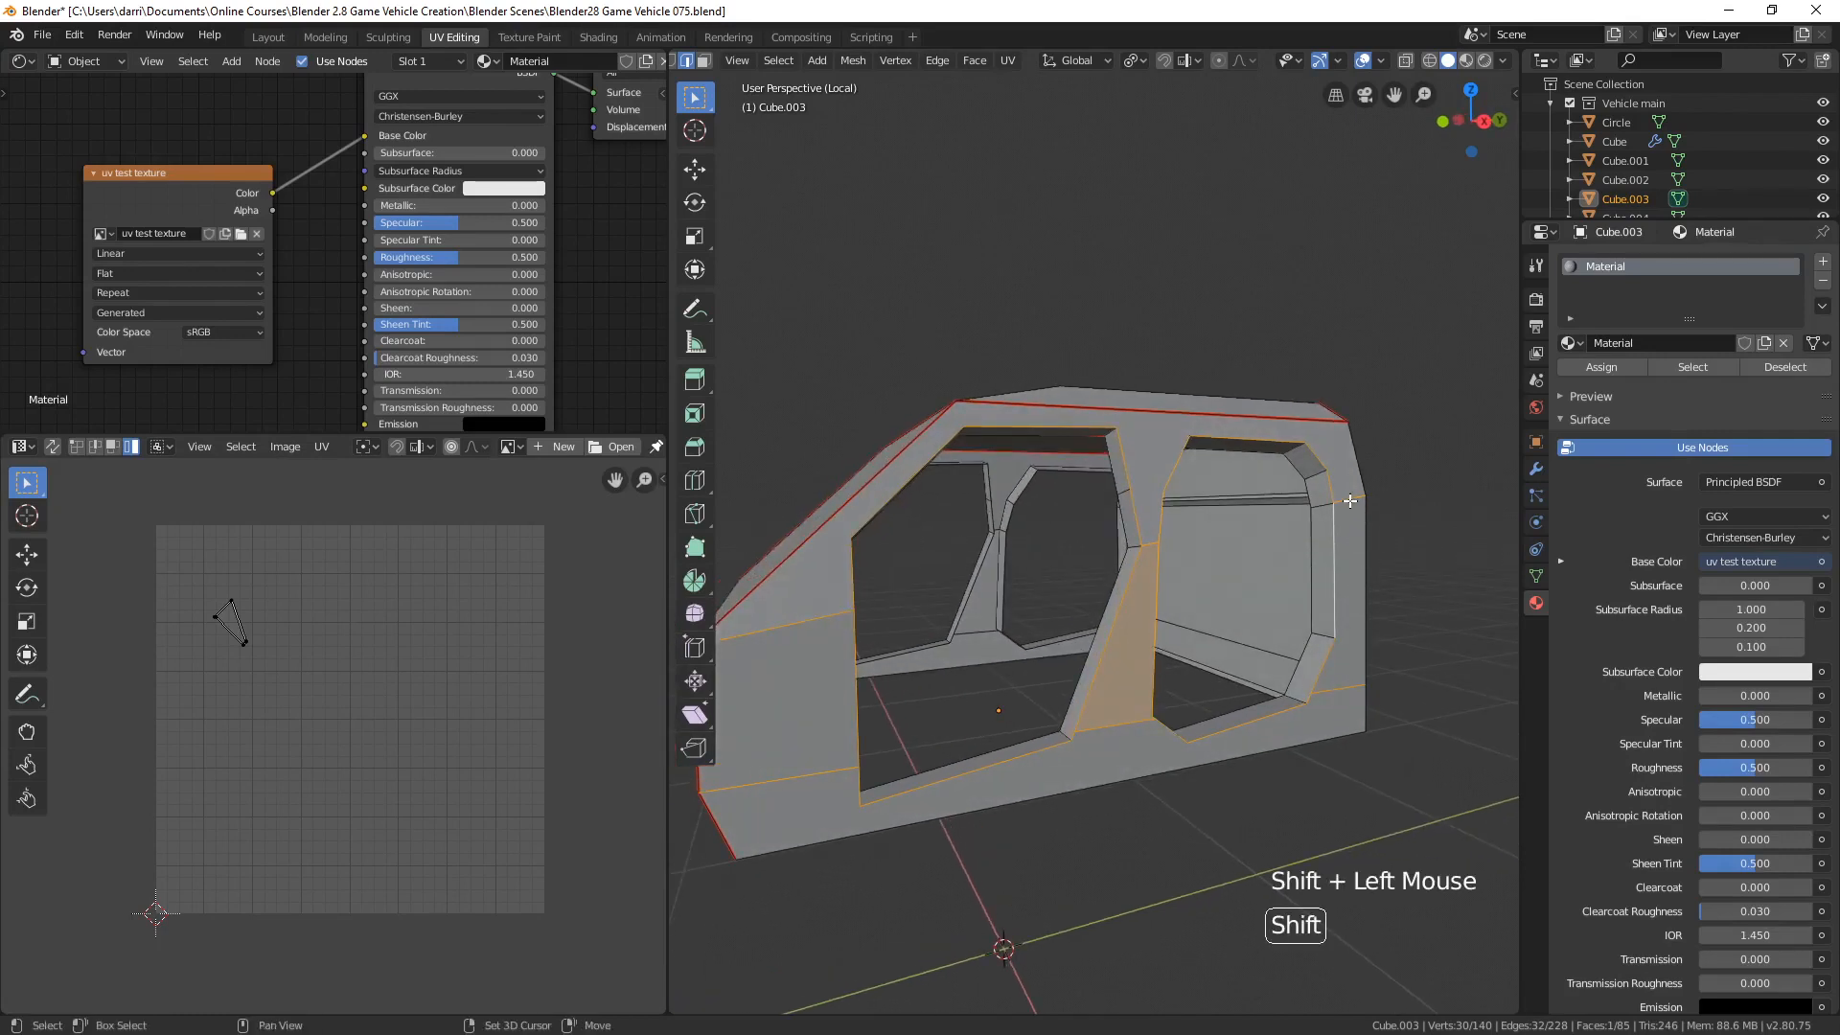
{"action": "left_click", "coordinate": [1126, 726], "text": "shift"}
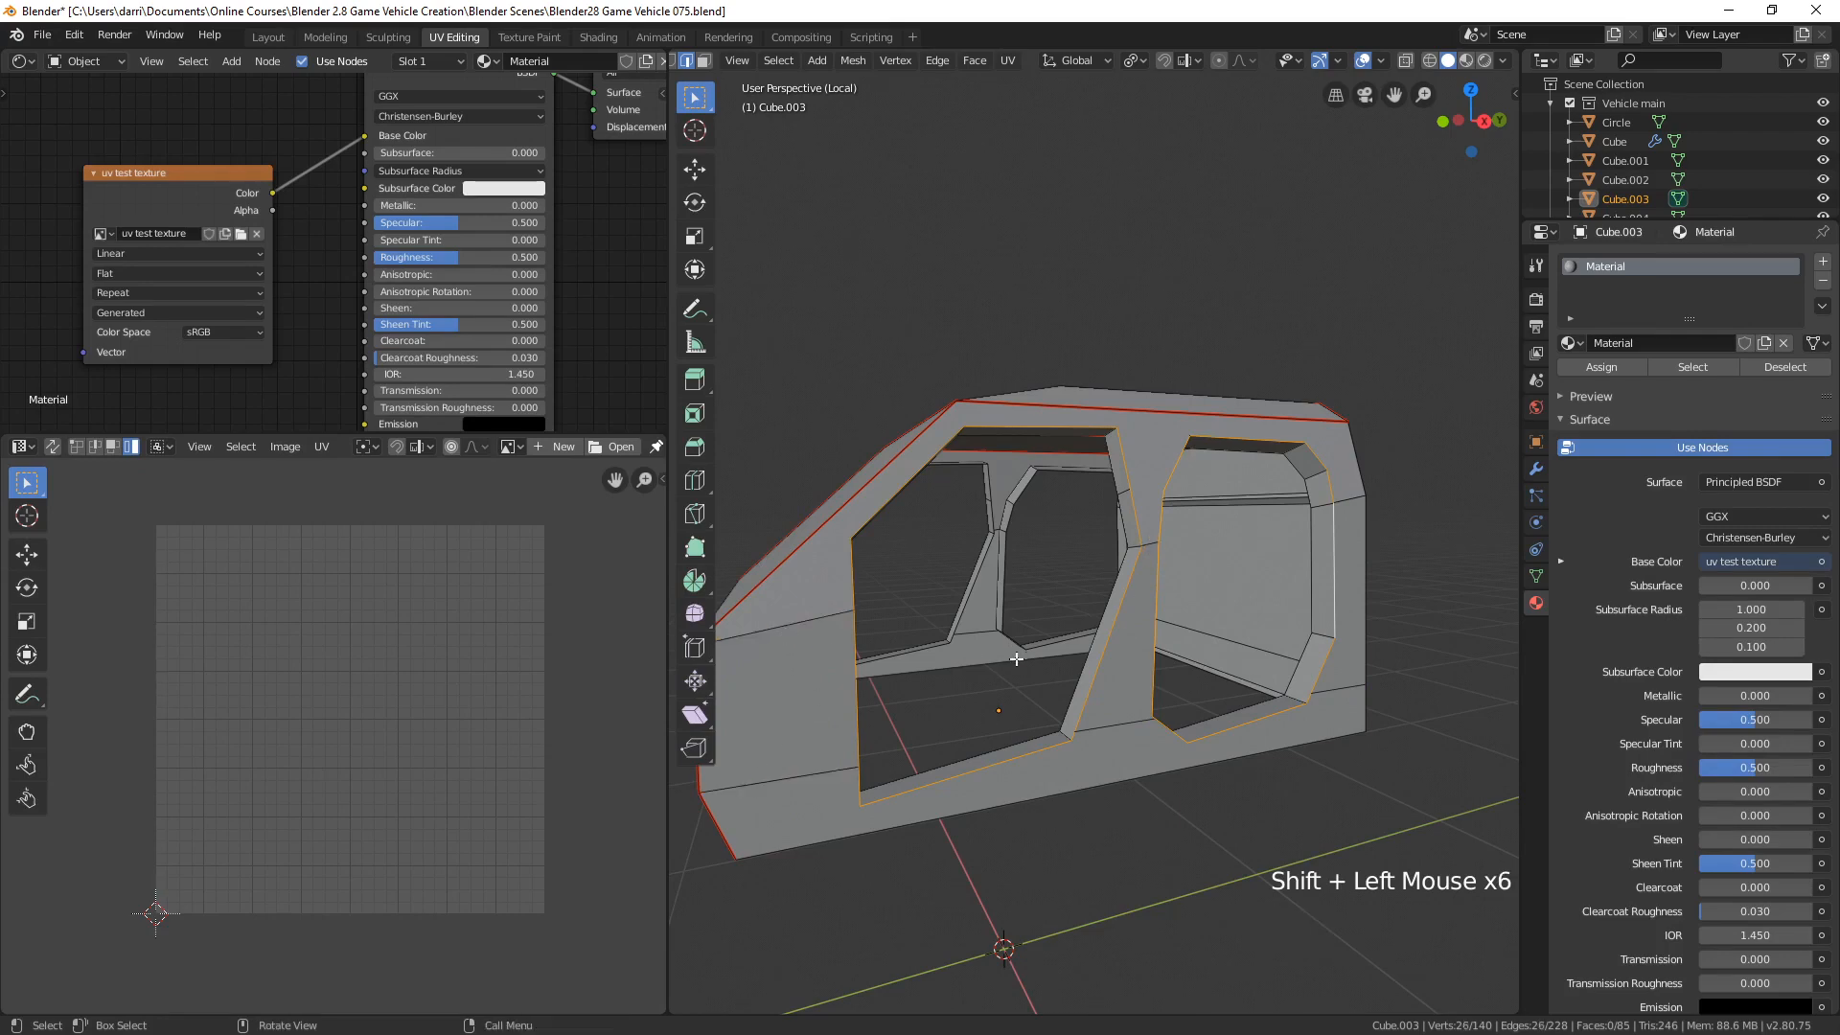
{"action": "key", "text": "ctrl+e"}
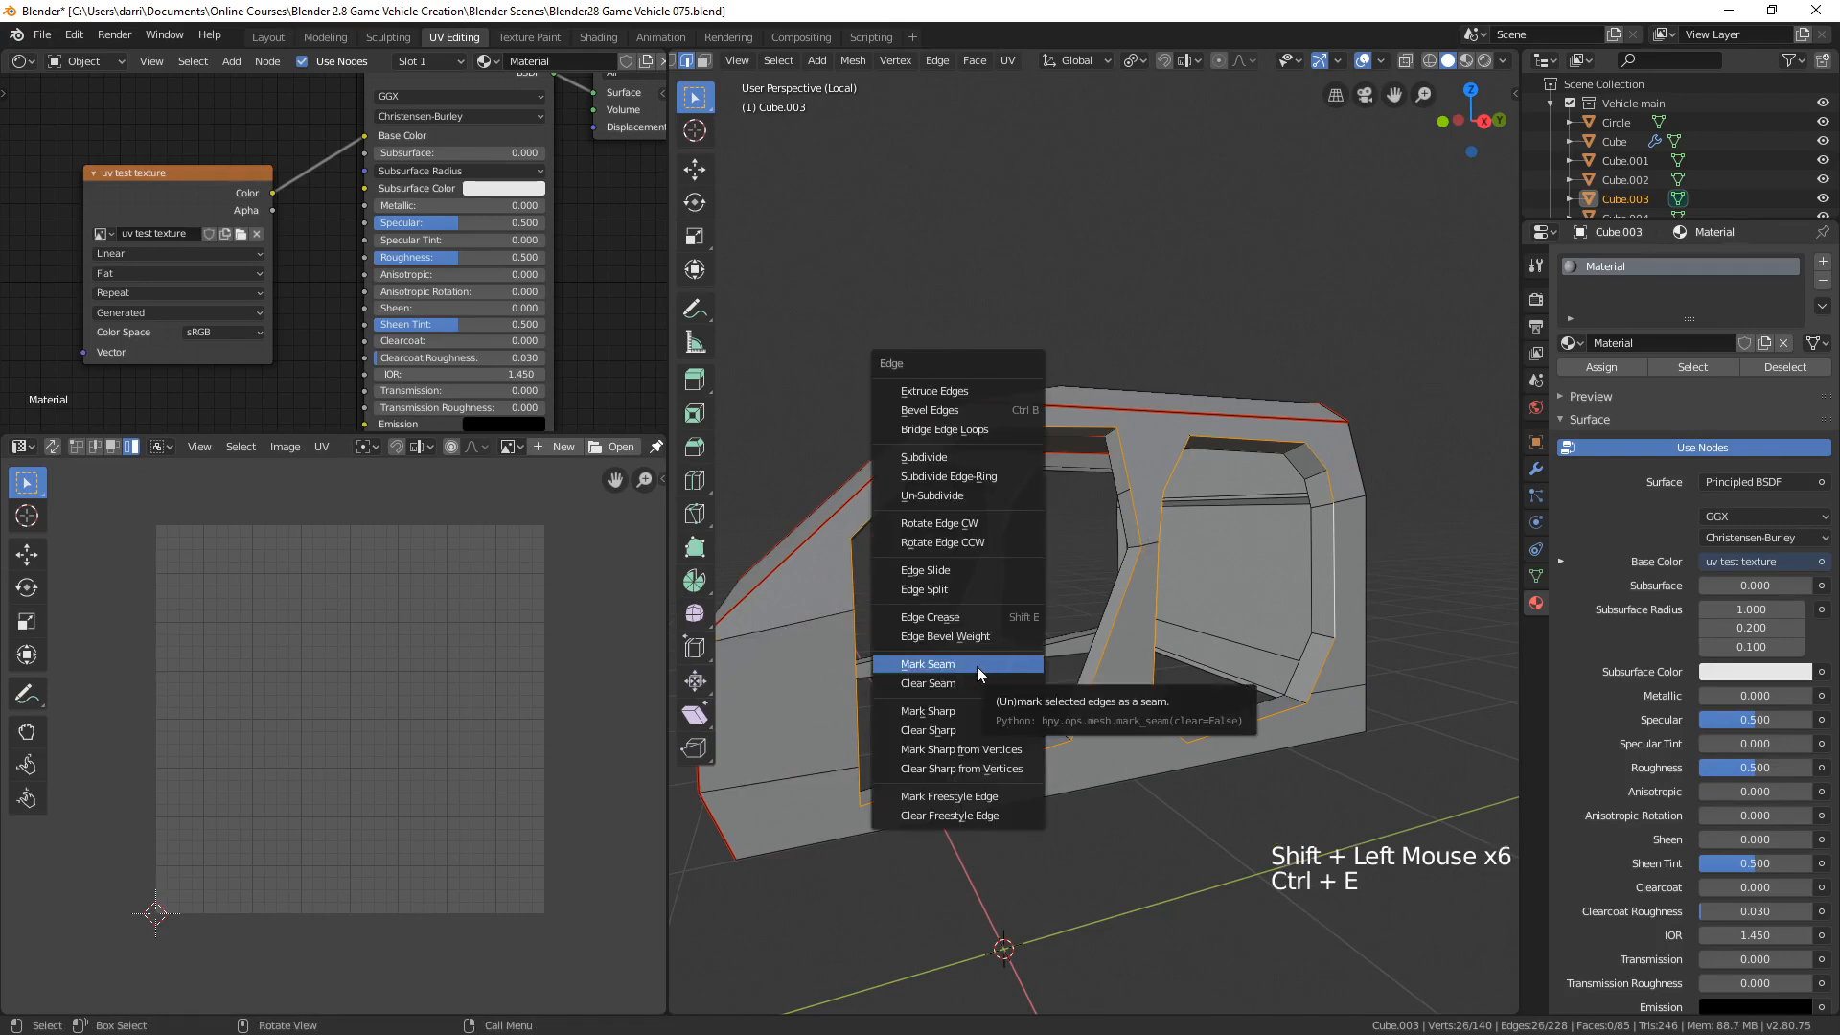
{"action": "left_click", "coordinate": [976, 665]}
{"action": "key", "text": "alt+a"}
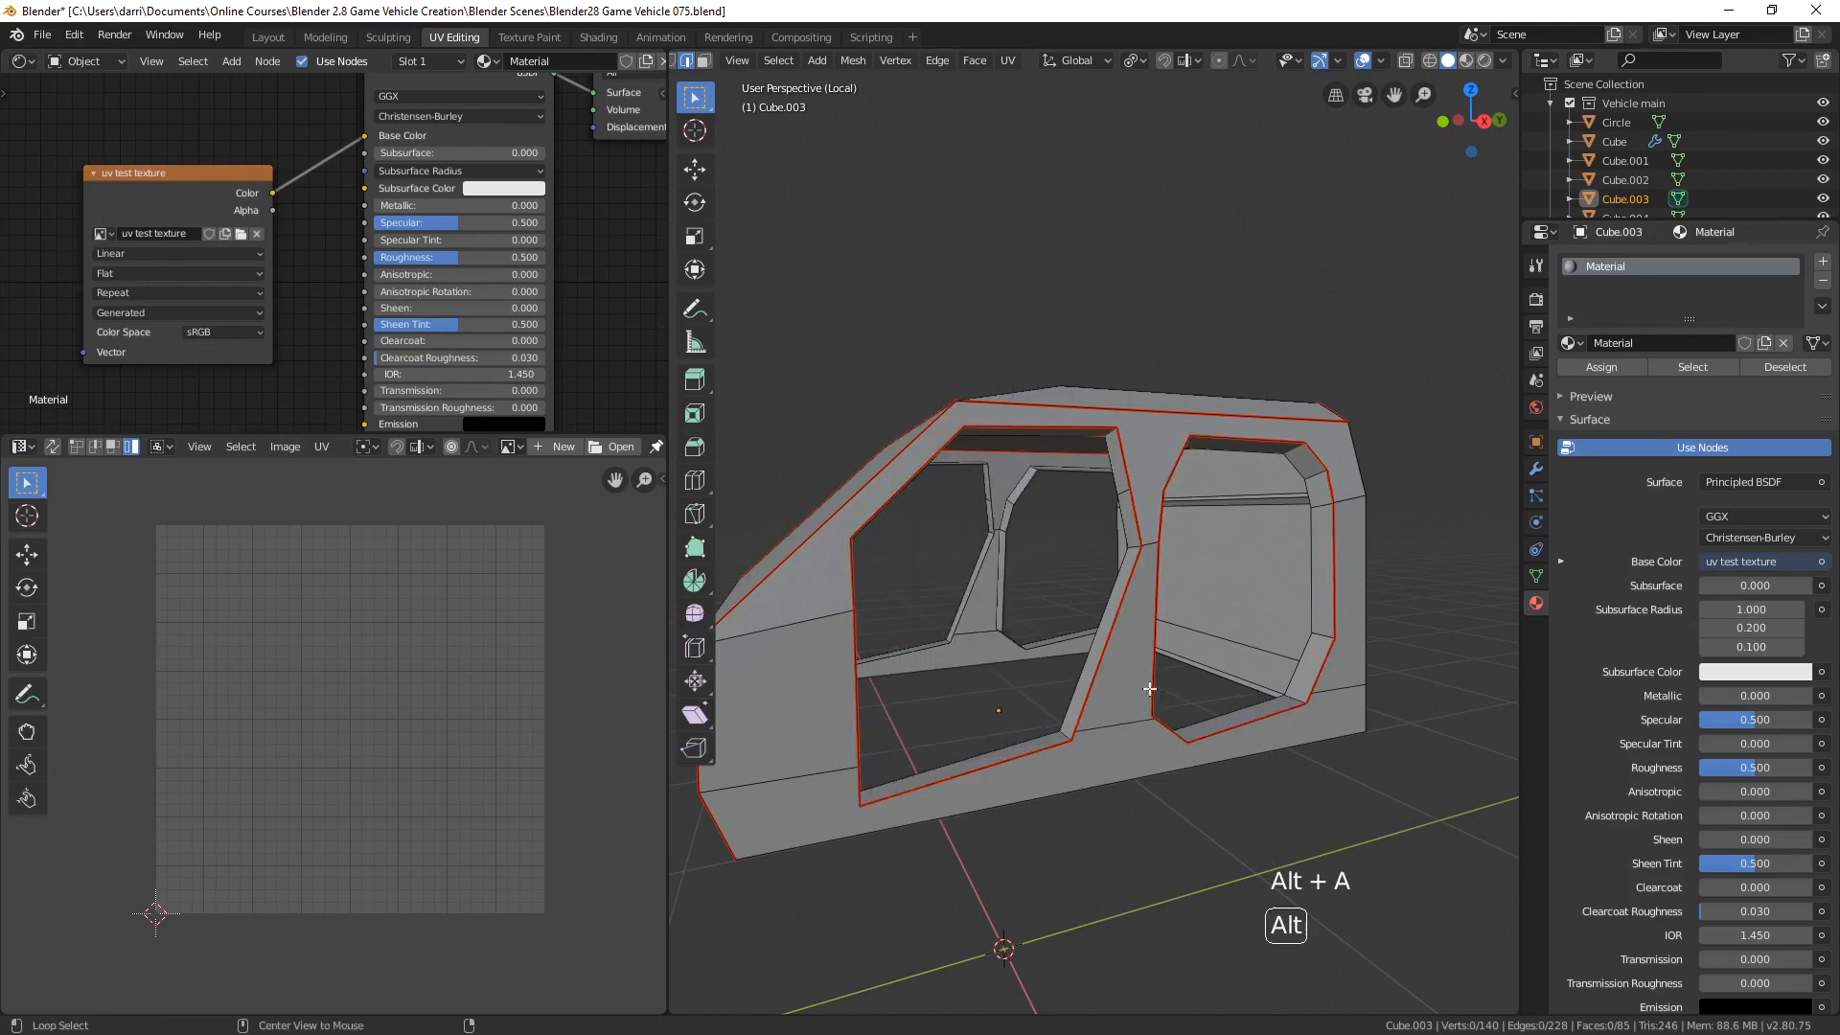
- Mark two edges across the rim of the front side opening as seams, at its upper pillar corner and lower front corner
{"action": "middle_click_drag", "start_coordinate": [1152, 697], "coordinate": [1174, 536]}
{"action": "scroll", "coordinate": [1109, 692], "scroll_direction": "up", "scroll_amount": 2}
{"action": "middle_click_drag", "start_coordinate": [1139, 713], "coordinate": [1008, 786]}
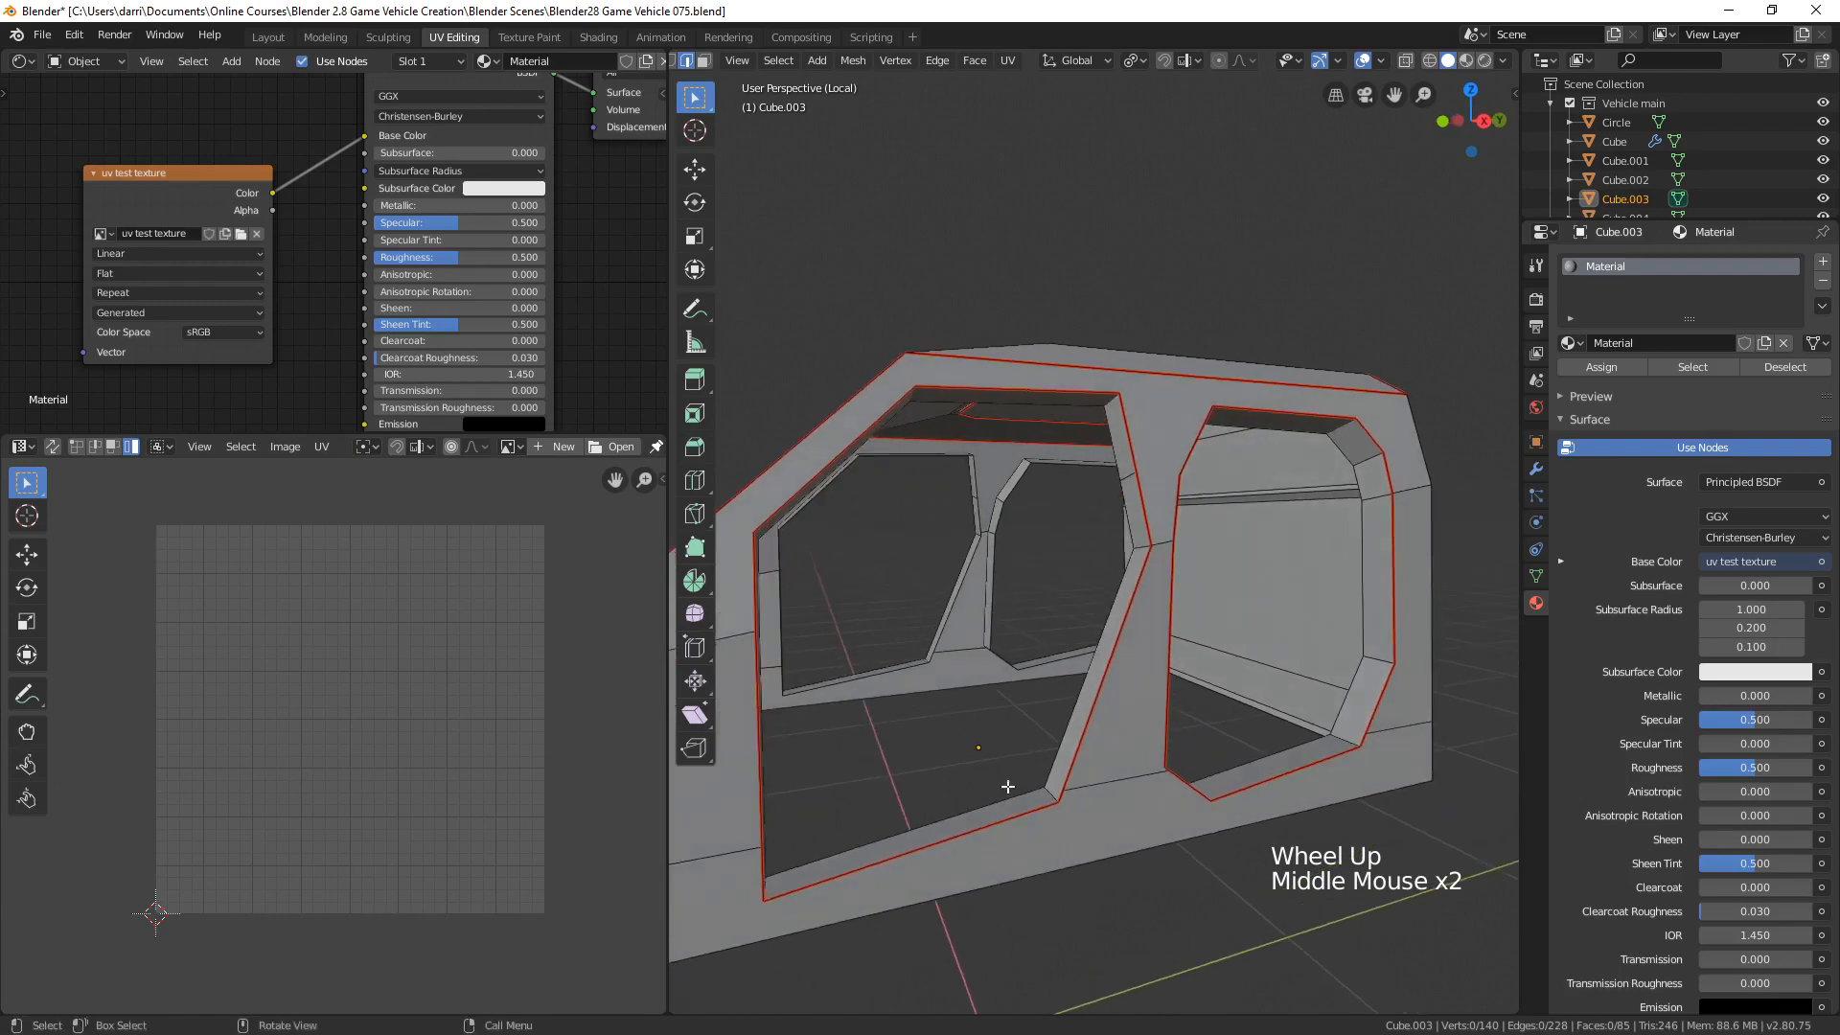
{"action": "middle_click_drag", "start_coordinate": [757, 765], "coordinate": [1166, 484]}
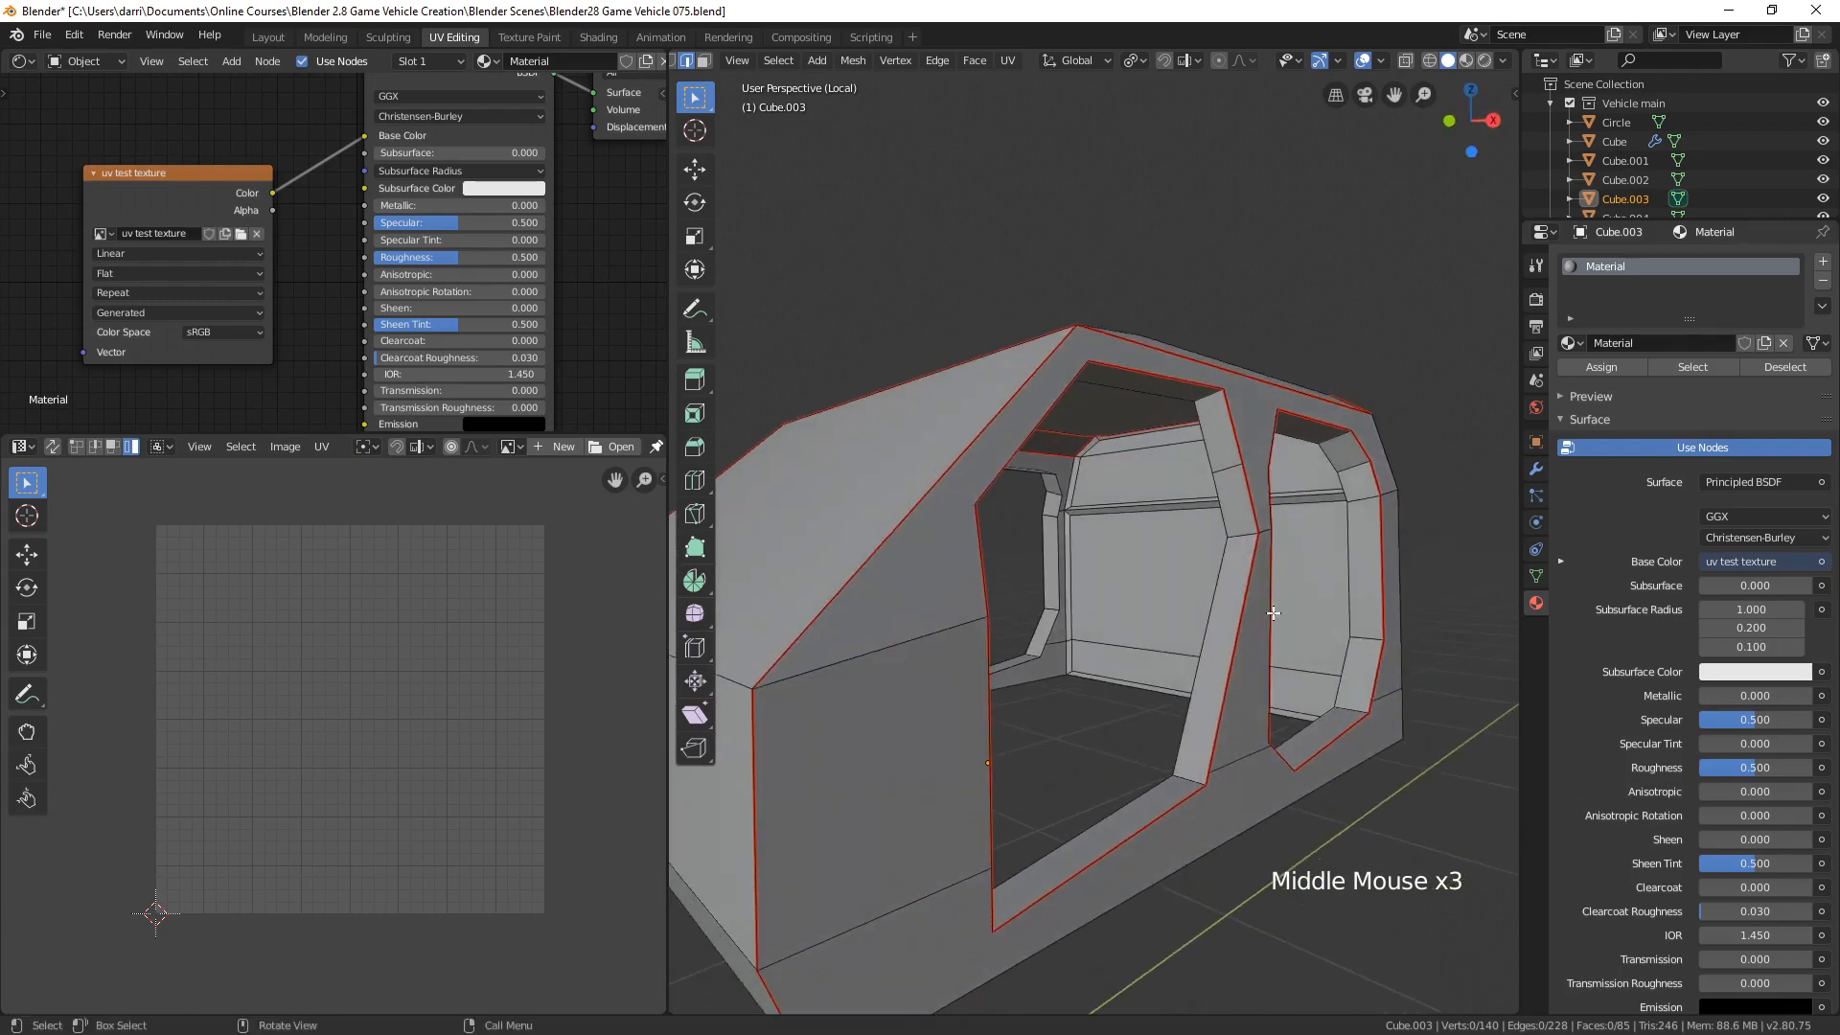
{"action": "left_click", "coordinate": [1209, 396]}
{"action": "middle_click_drag", "start_coordinate": [1381, 557], "coordinate": [1274, 637]}
{"action": "left_click", "coordinate": [947, 713], "text": "shift"}
{"action": "key", "text": "ctrl+e"}
{"action": "left_click", "coordinate": [1185, 671]}
{"action": "key", "text": "a"}
{"action": "key", "text": "alt+a"}
- Check how the seams divide the front opening's rim by selecting the shortest face path on each part
{"action": "middle_click_drag", "start_coordinate": [1397, 534], "coordinate": [1342, 575], "text": "shift"}
{"action": "middle_click_drag", "start_coordinate": [1342, 575], "coordinate": [1233, 494]}
{"action": "key", "text": "3"}
{"action": "left_click", "coordinate": [1193, 415]}
{"action": "middle_click_drag", "start_coordinate": [1193, 415], "coordinate": [1232, 612]}
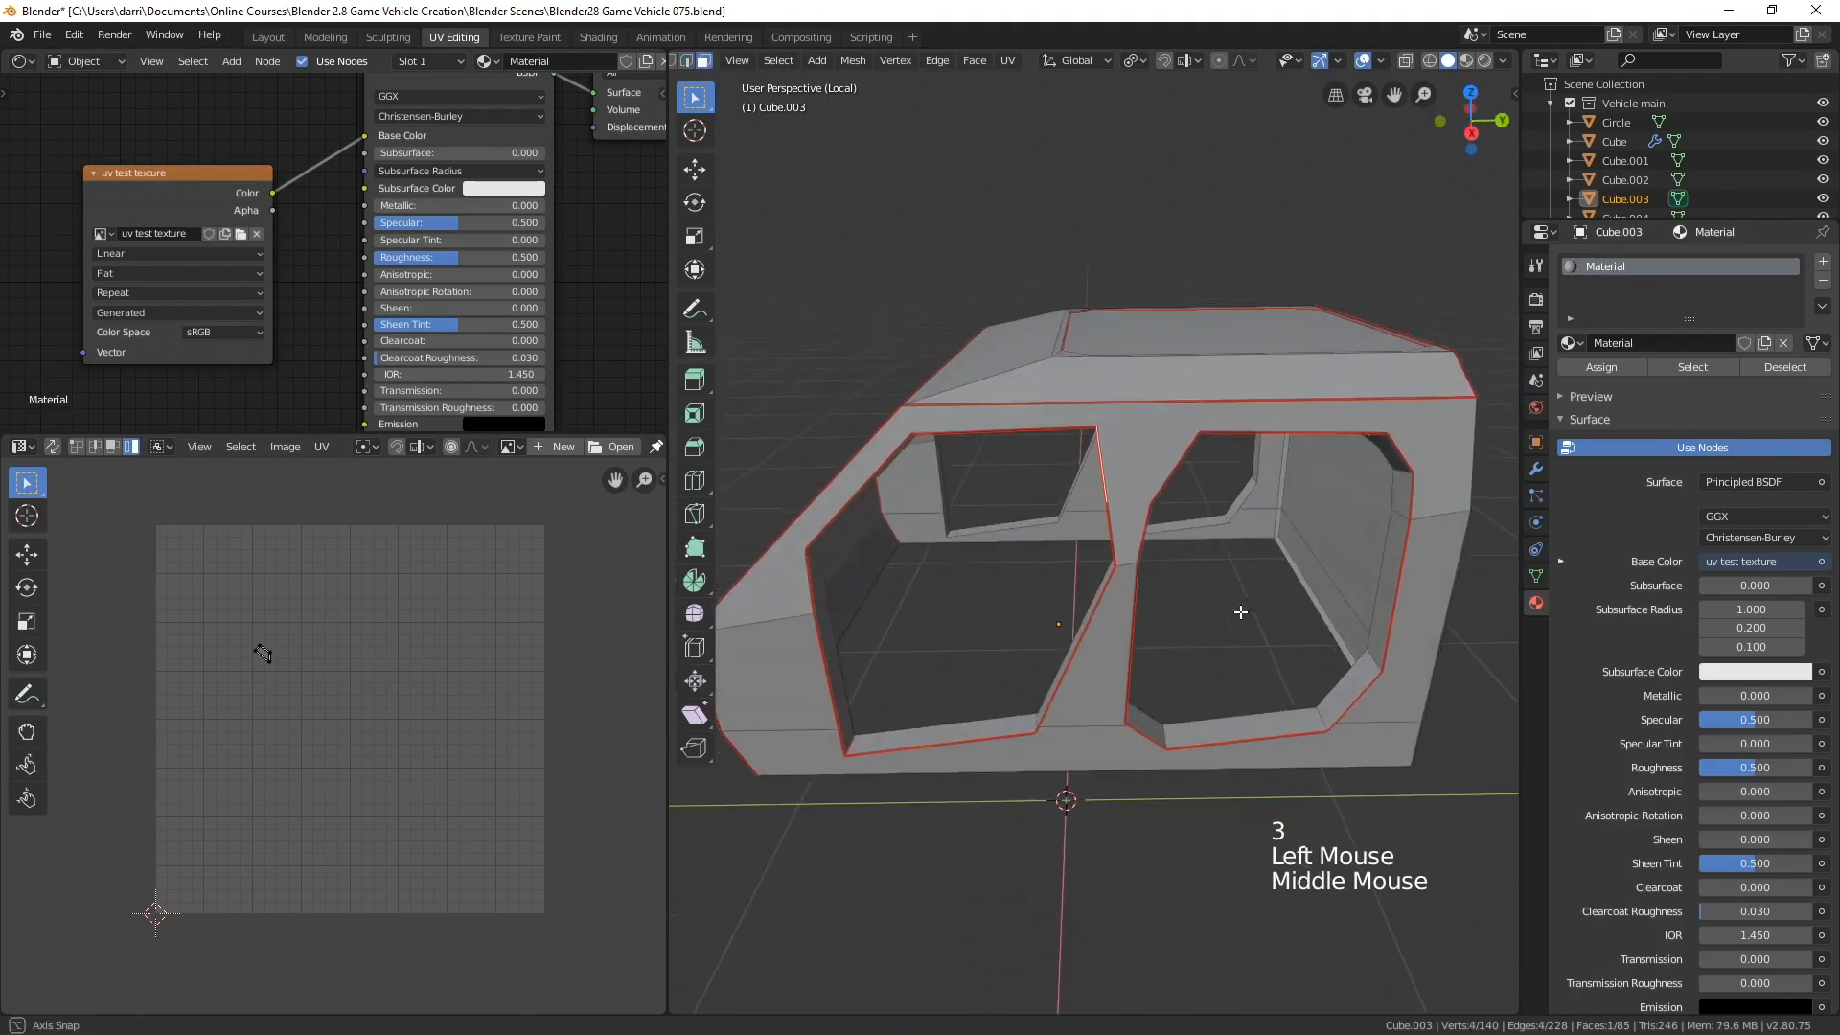
{"action": "left_click", "coordinate": [944, 733], "text": "ctrl"}
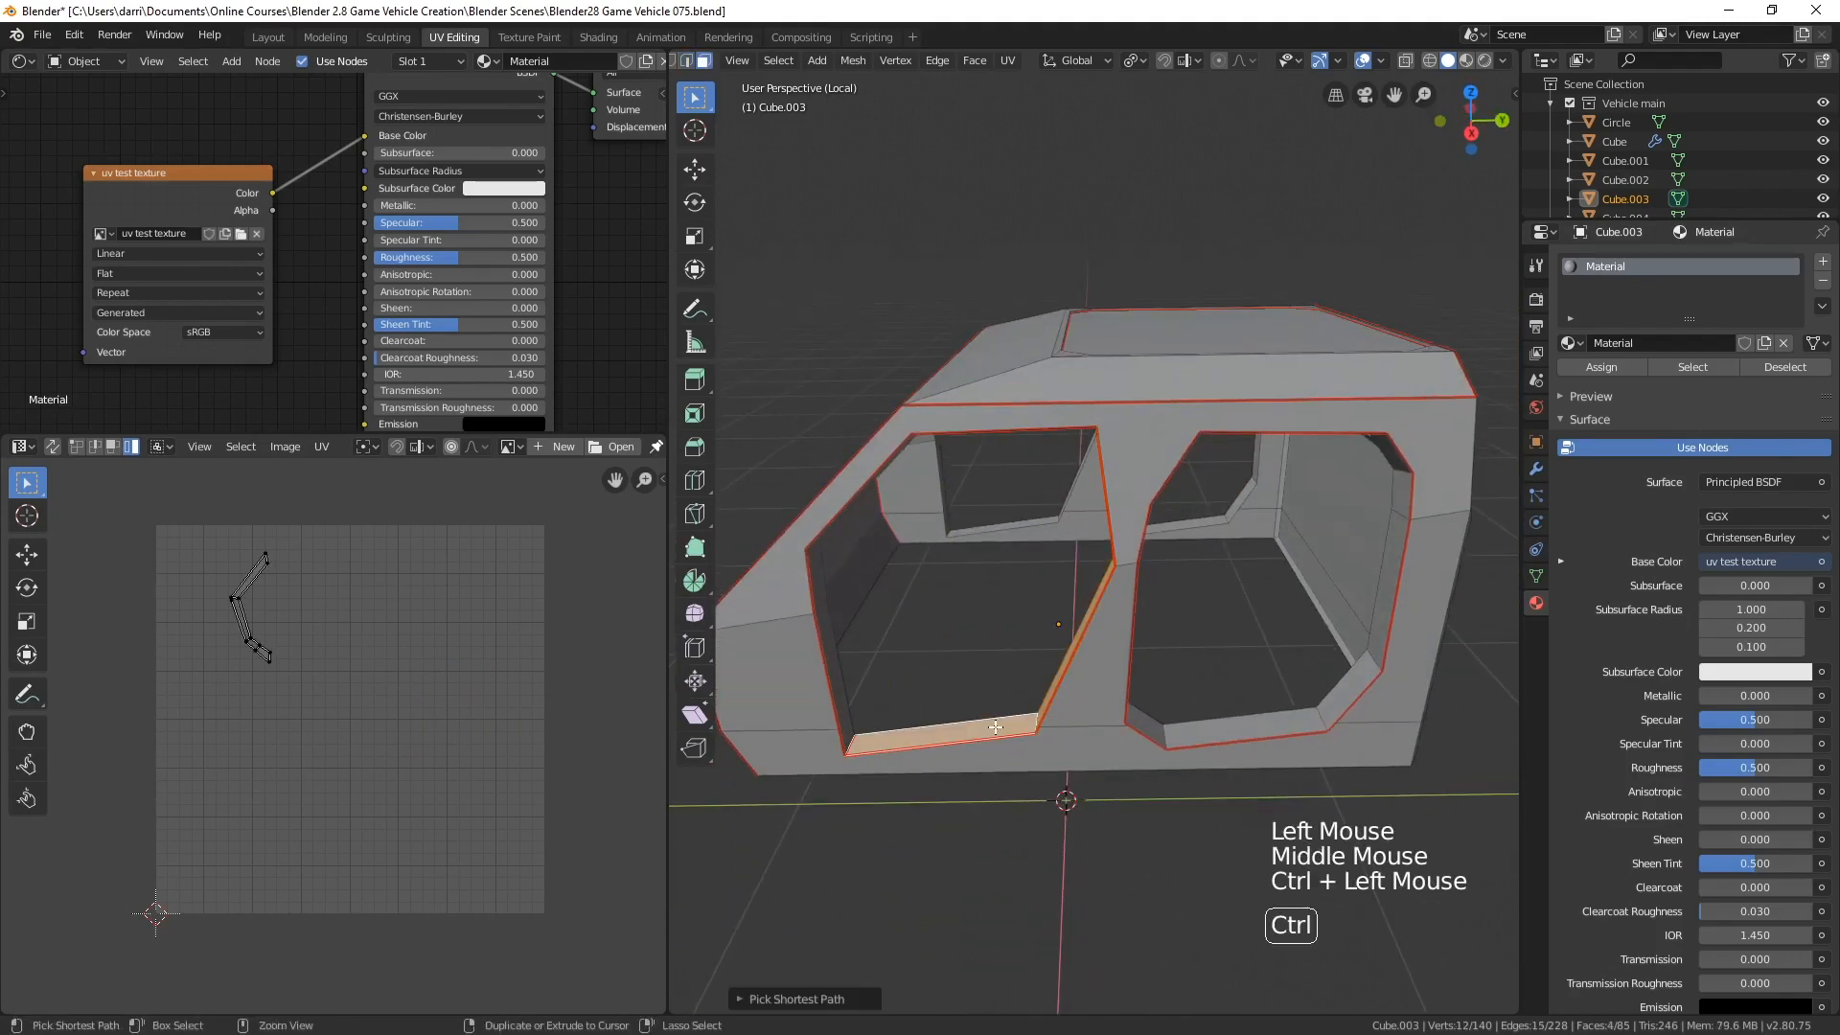
{"action": "middle_click_drag", "start_coordinate": [943, 733], "coordinate": [1139, 491]}
{"action": "left_click", "coordinate": [1062, 638]}
{"action": "left_click", "coordinate": [1163, 412], "text": "ctrl"}
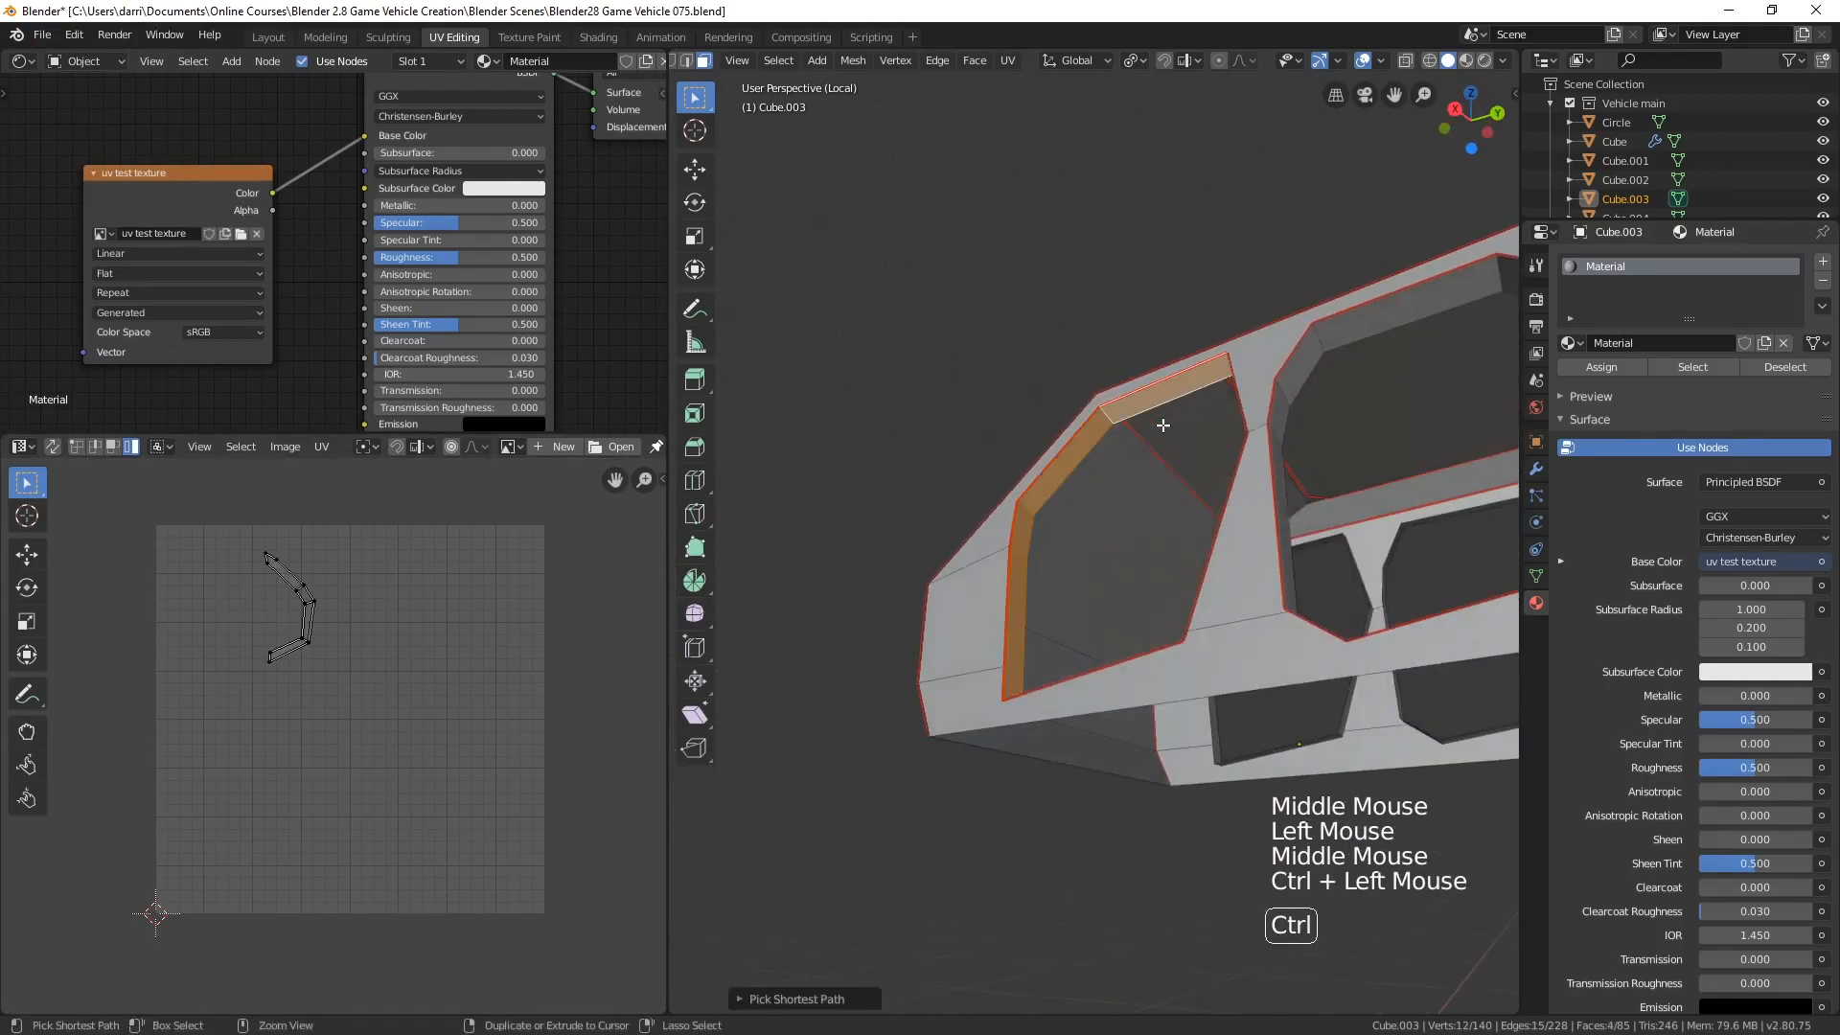
{"action": "middle_click_drag", "start_coordinate": [1163, 423], "coordinate": [1198, 614]}
{"action": "key", "text": "alt+a"}
- Mark two edges across the rim thickness of the rear side opening as seams
{"action": "scroll", "coordinate": [1170, 598], "scroll_direction": "up", "scroll_amount": 4}
{"action": "key", "text": "2"}
{"action": "left_click", "coordinate": [1269, 530]}
{"action": "left_click", "coordinate": [1129, 894], "text": "shift"}
{"action": "scroll", "coordinate": [1224, 814], "scroll_direction": "down", "scroll_amount": 3}
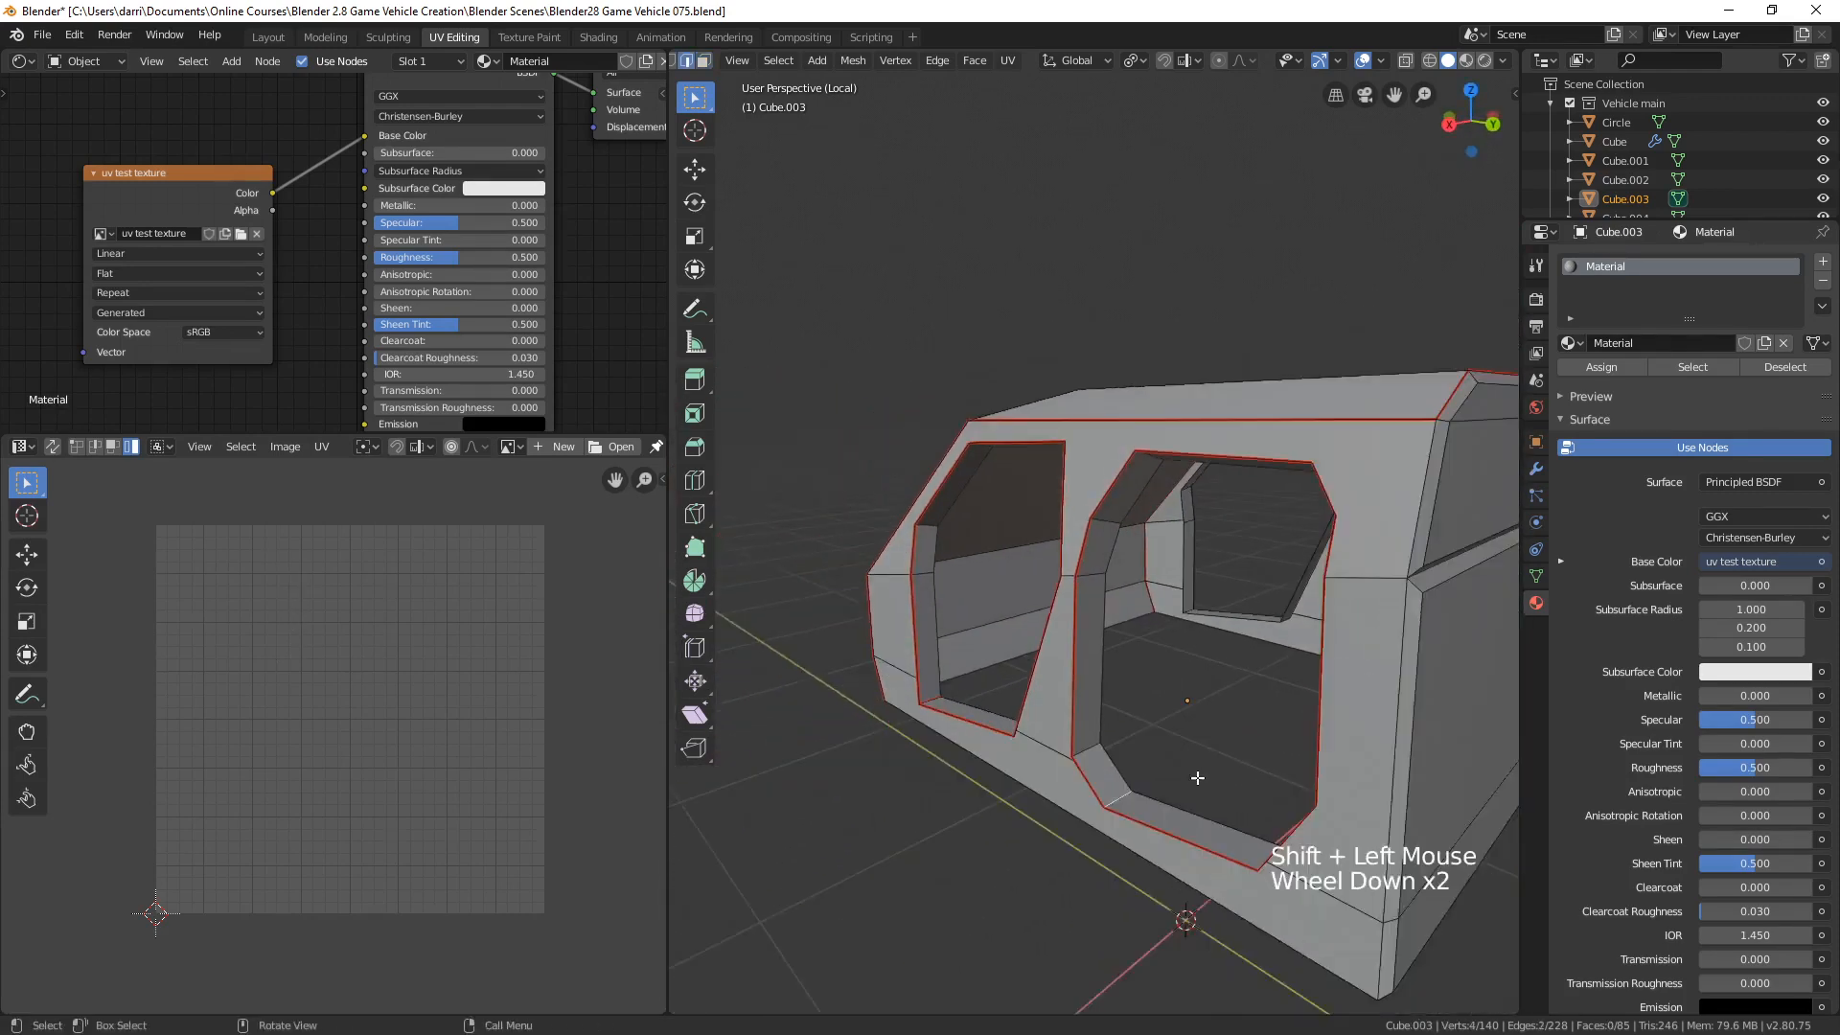
{"action": "middle_click_drag", "start_coordinate": [1225, 814], "coordinate": [1358, 743]}
{"action": "key", "text": "ctrl+e"}
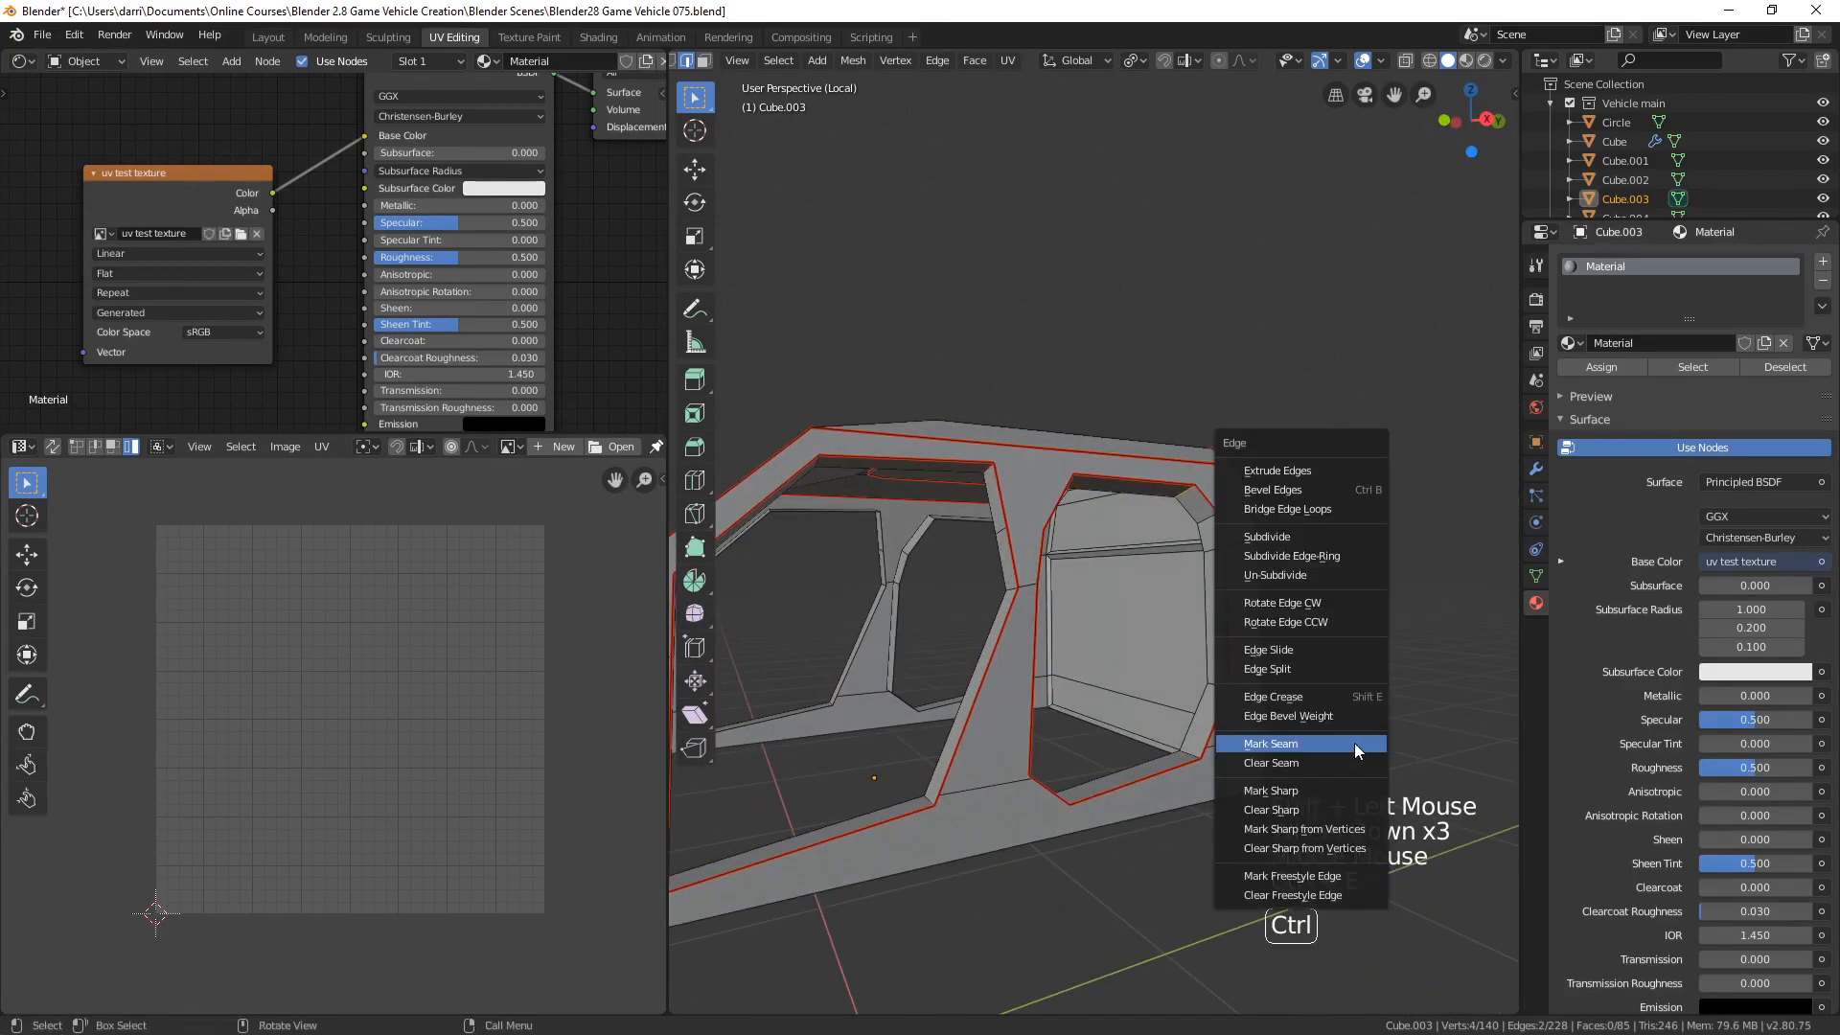
{"action": "left_click", "coordinate": [1349, 745]}
{"action": "key", "text": "alt+a"}
- Mark the outer outlines of both openings on the cab's right side as seams, excluding the pillar face and body panel cross edges
{"action": "scroll", "coordinate": [1167, 742], "scroll_direction": "down", "scroll_amount": 2}
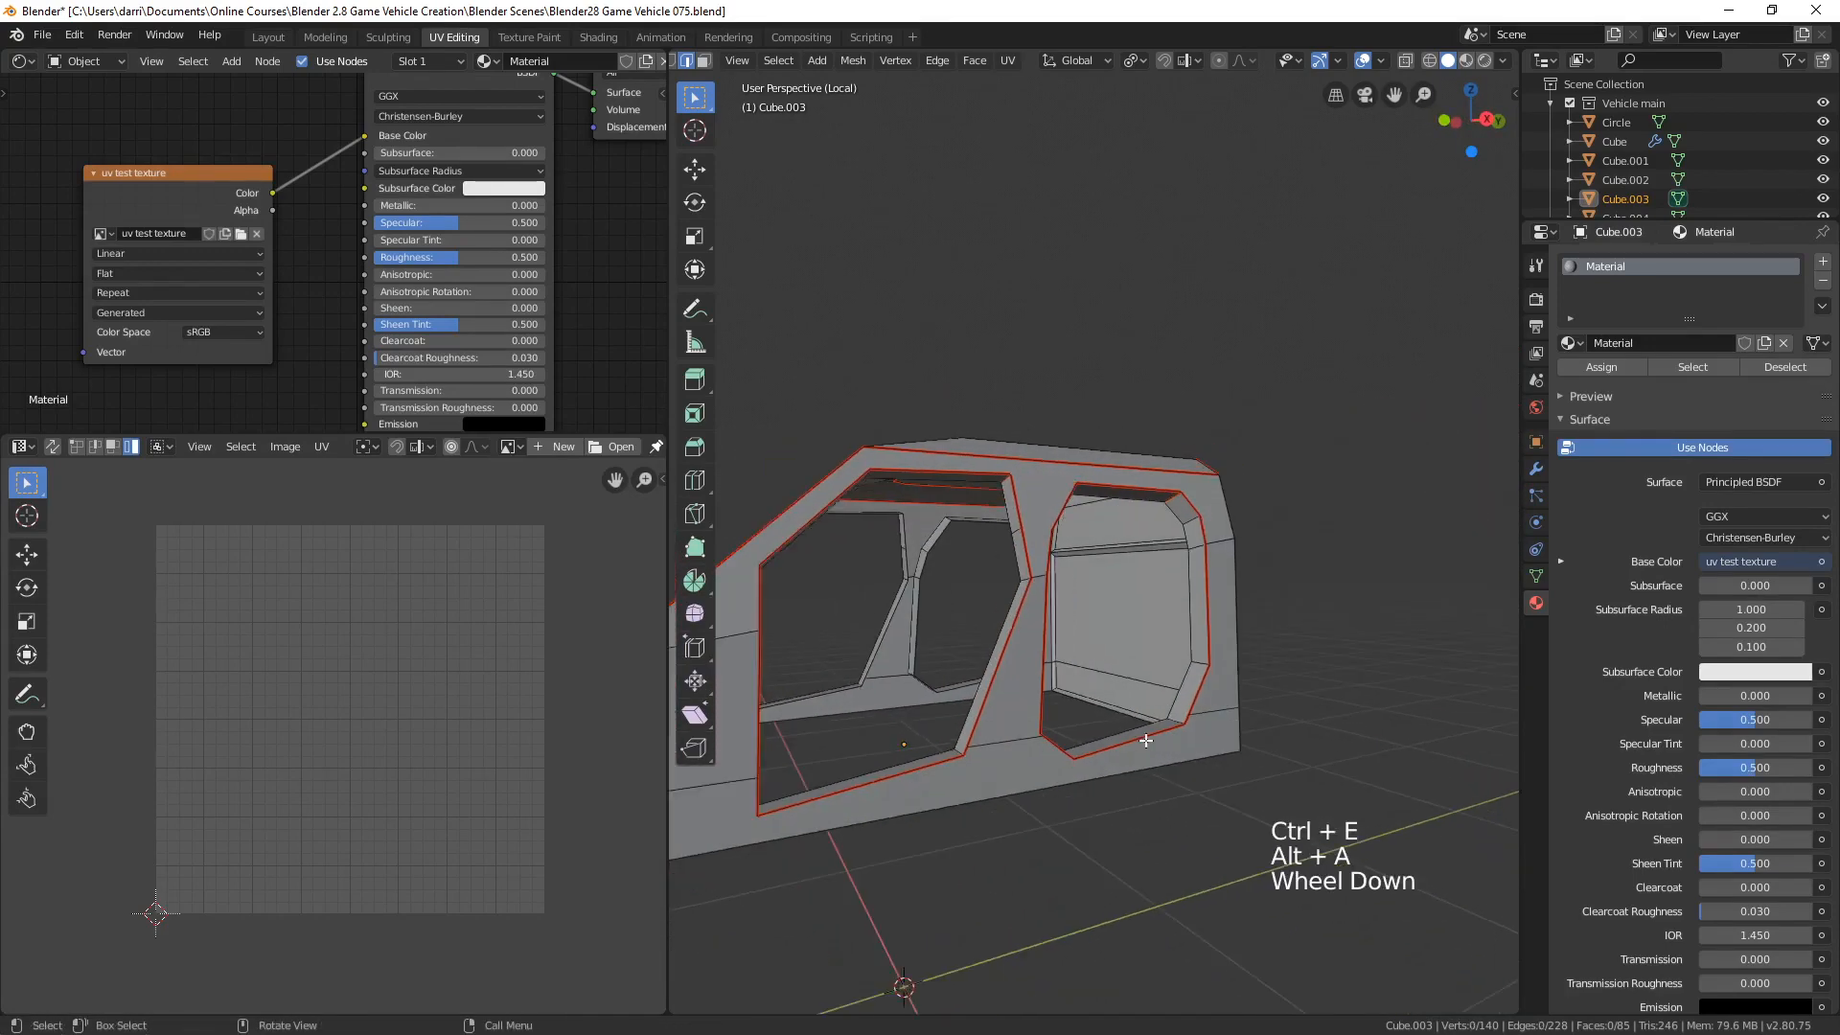
{"action": "middle_click_drag", "start_coordinate": [1167, 741], "coordinate": [1207, 748]}
{"action": "scroll", "coordinate": [1213, 743], "scroll_direction": "down", "scroll_amount": 1}
{"action": "scroll", "coordinate": [1260, 731], "scroll_direction": "down", "scroll_amount": 1}
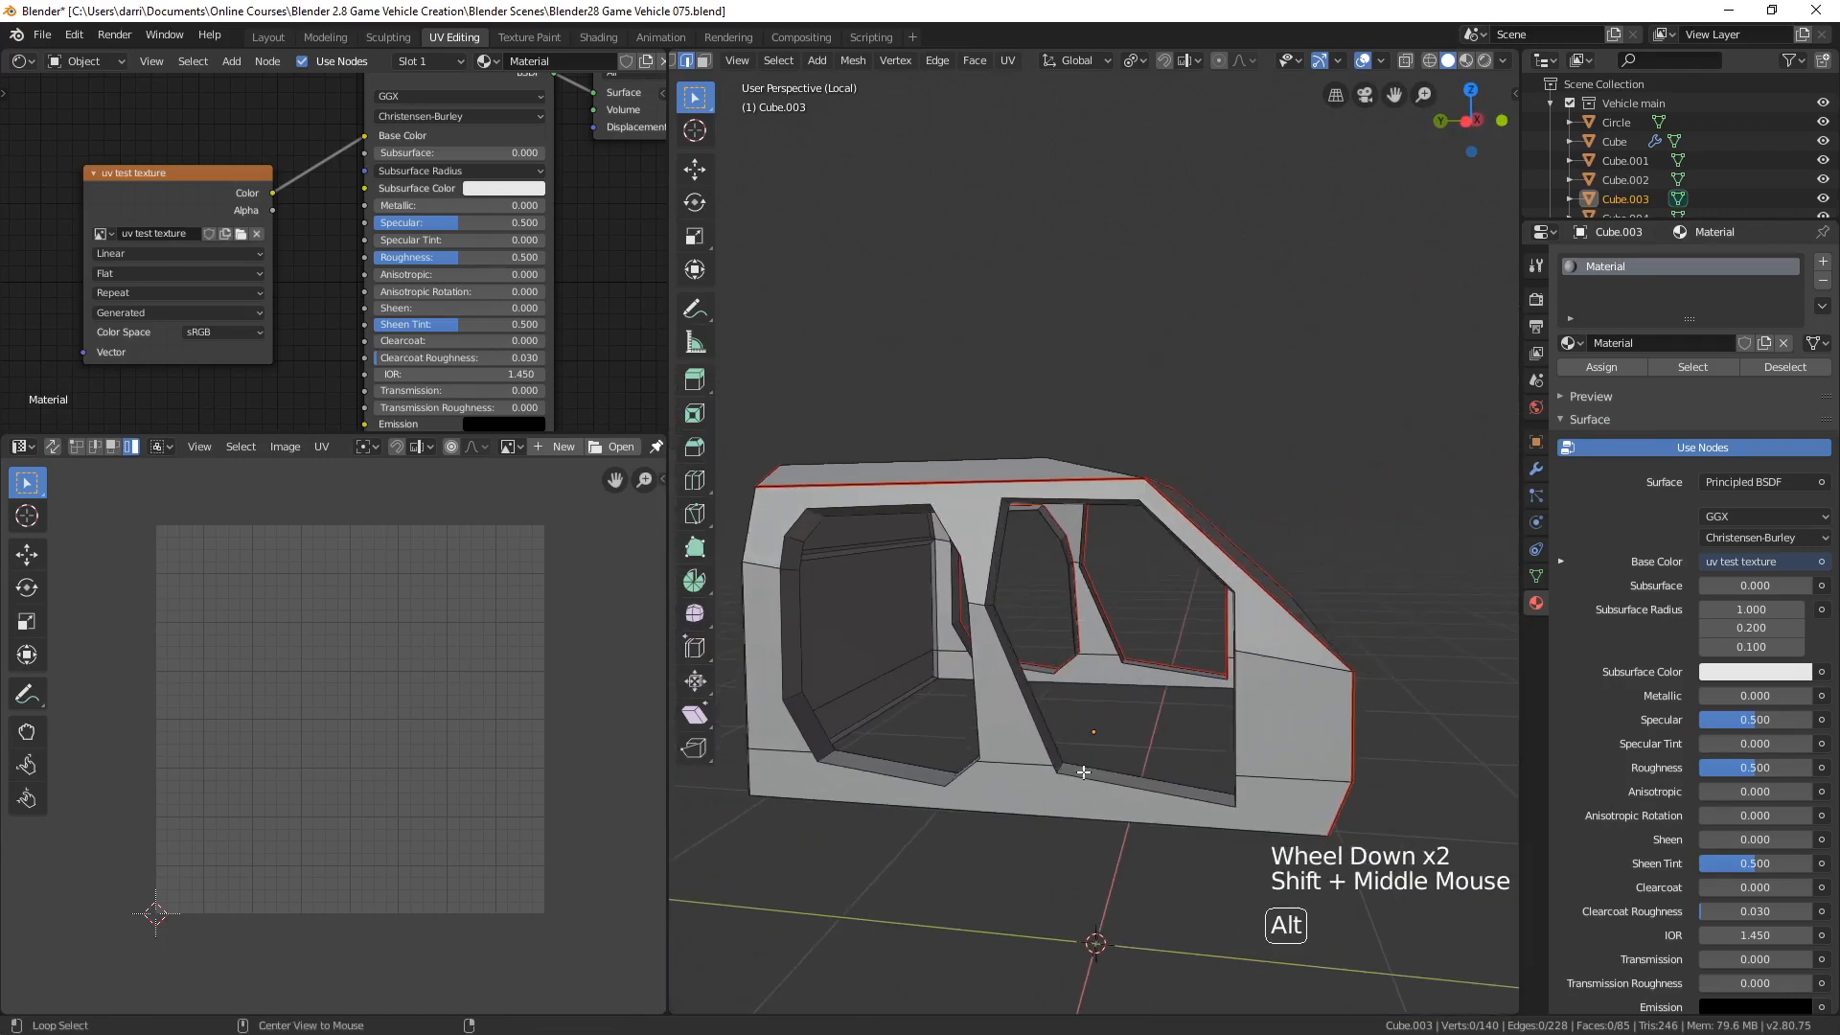
{"action": "left_click", "coordinate": [1029, 741], "text": "alt"}
{"action": "left_click", "coordinate": [1296, 671], "text": "alt+shift"}
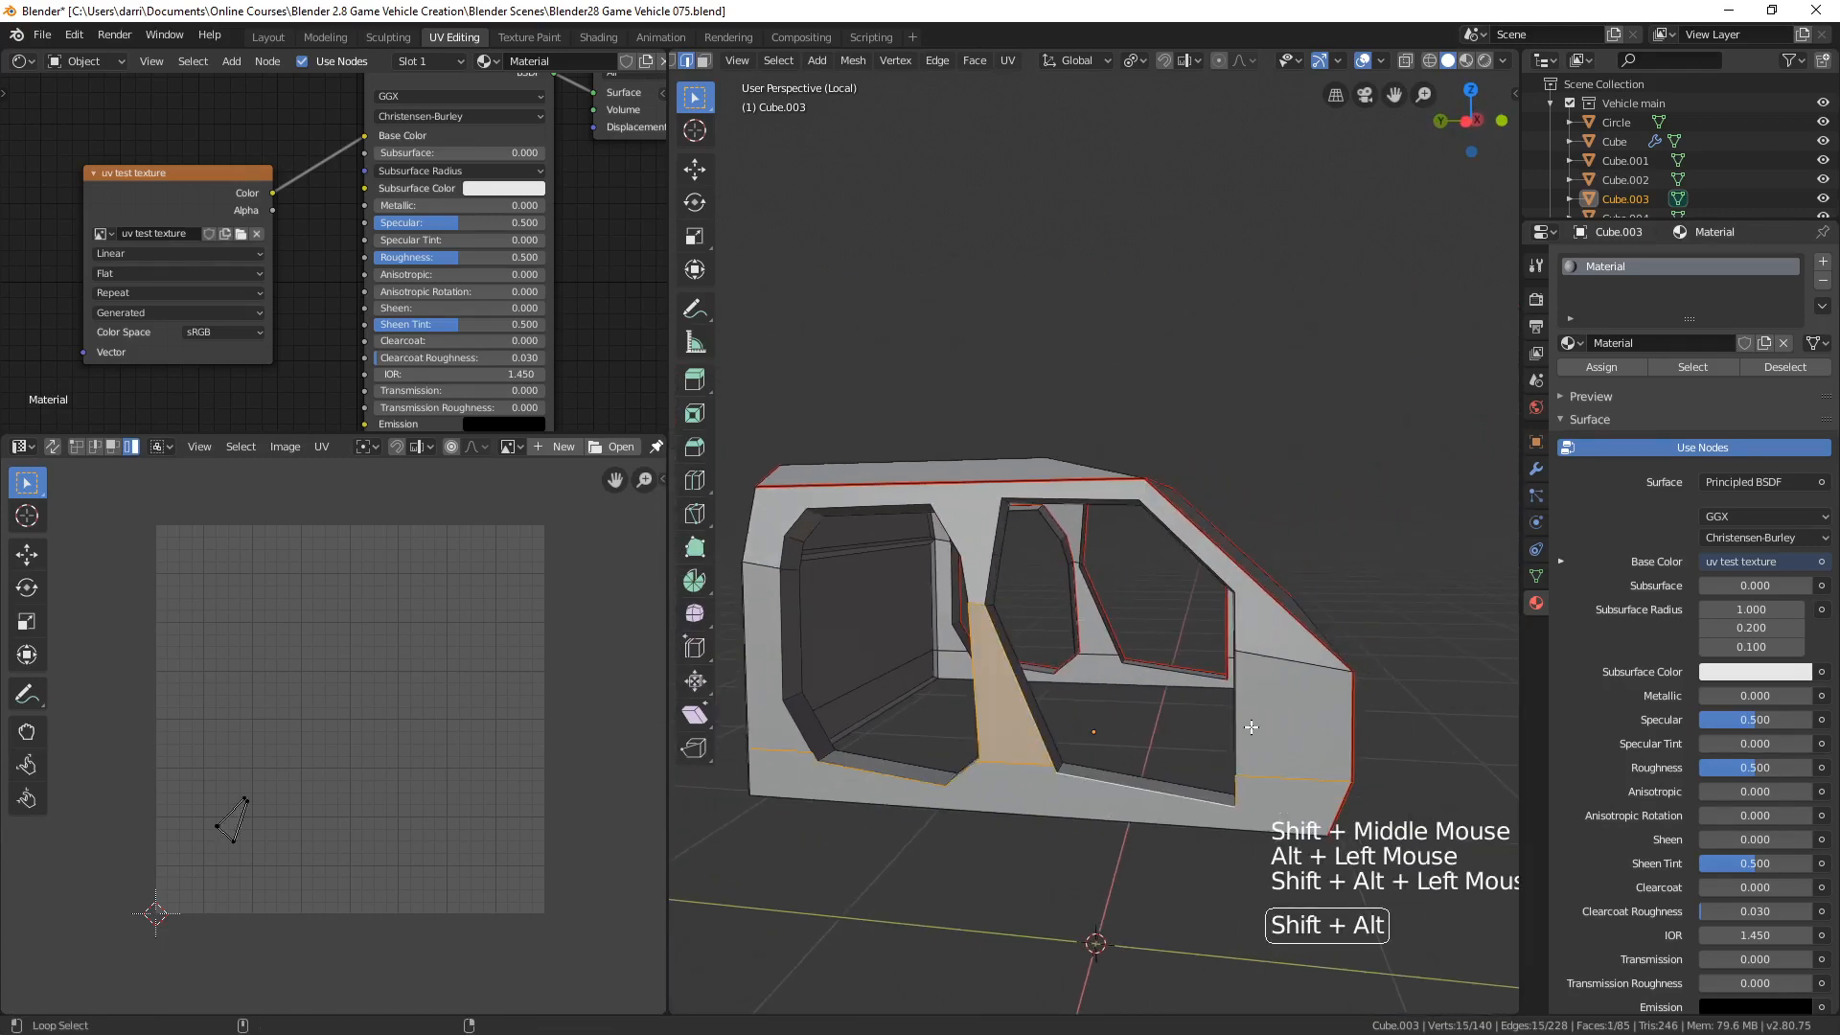
{"action": "left_click", "coordinate": [1216, 566], "text": "alt+shift"}
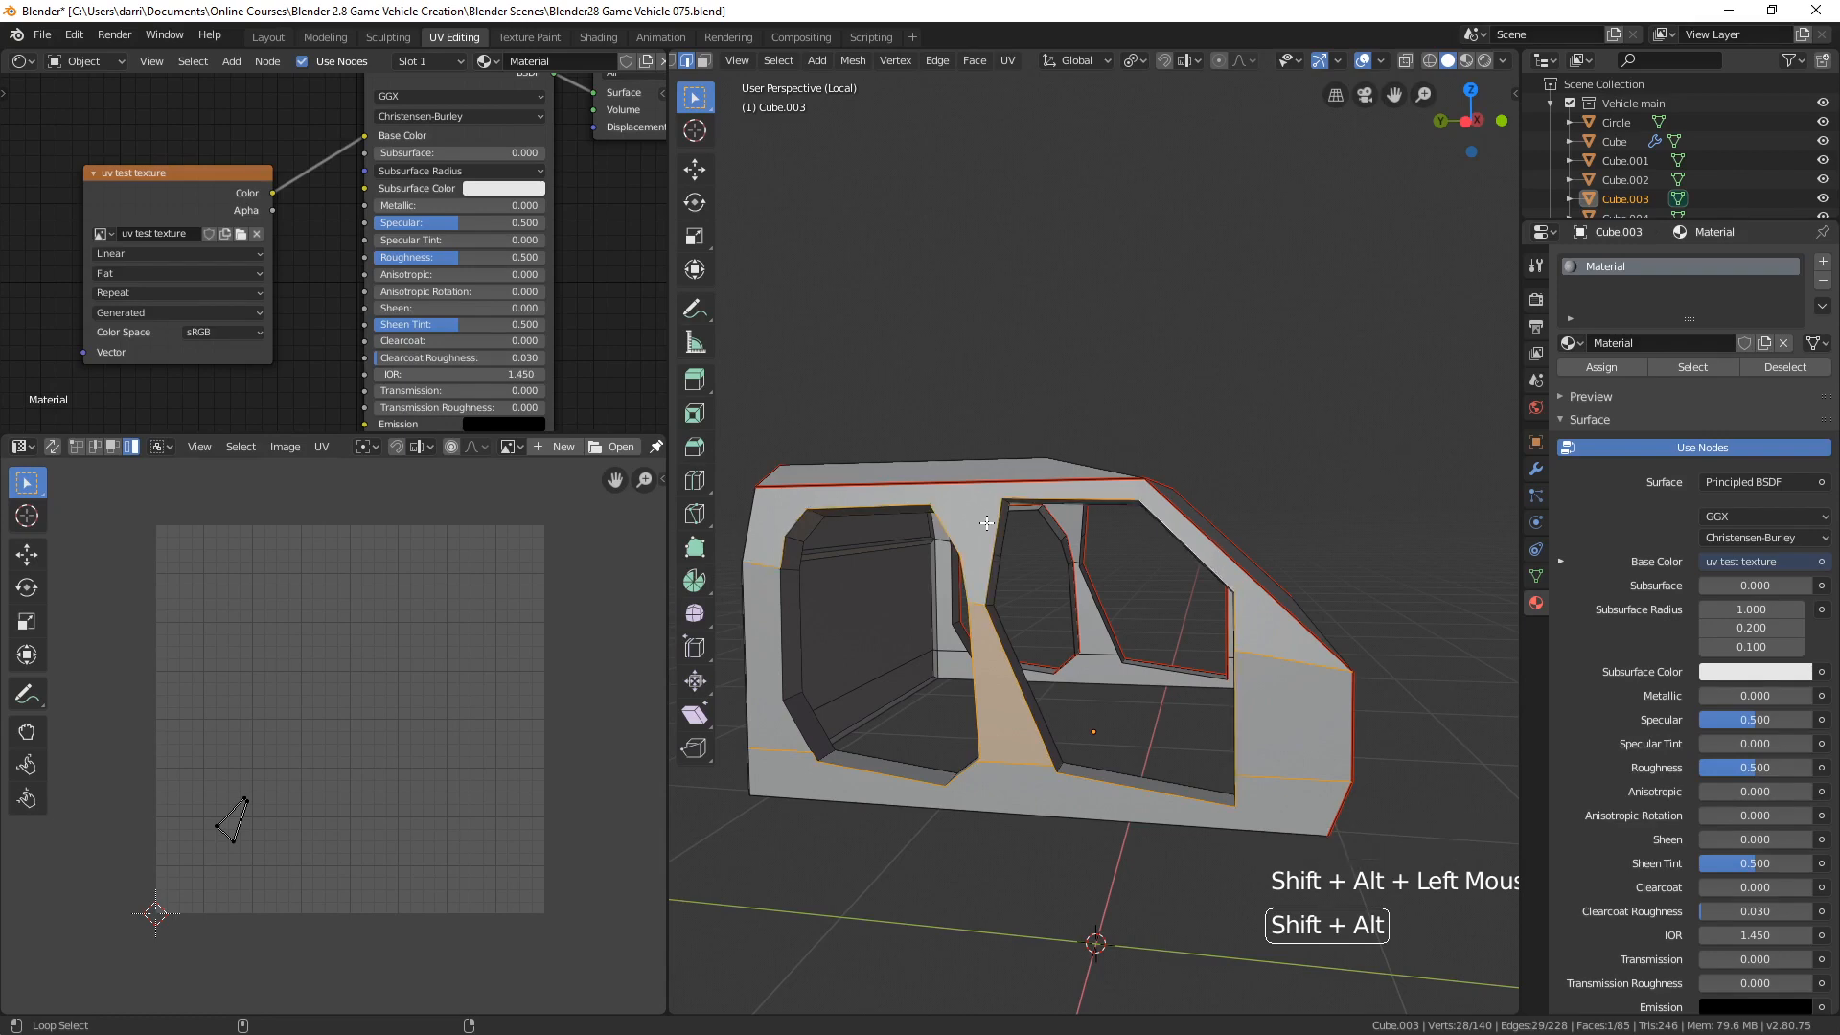
{"action": "middle_click_drag", "start_coordinate": [1030, 608], "coordinate": [991, 597]}
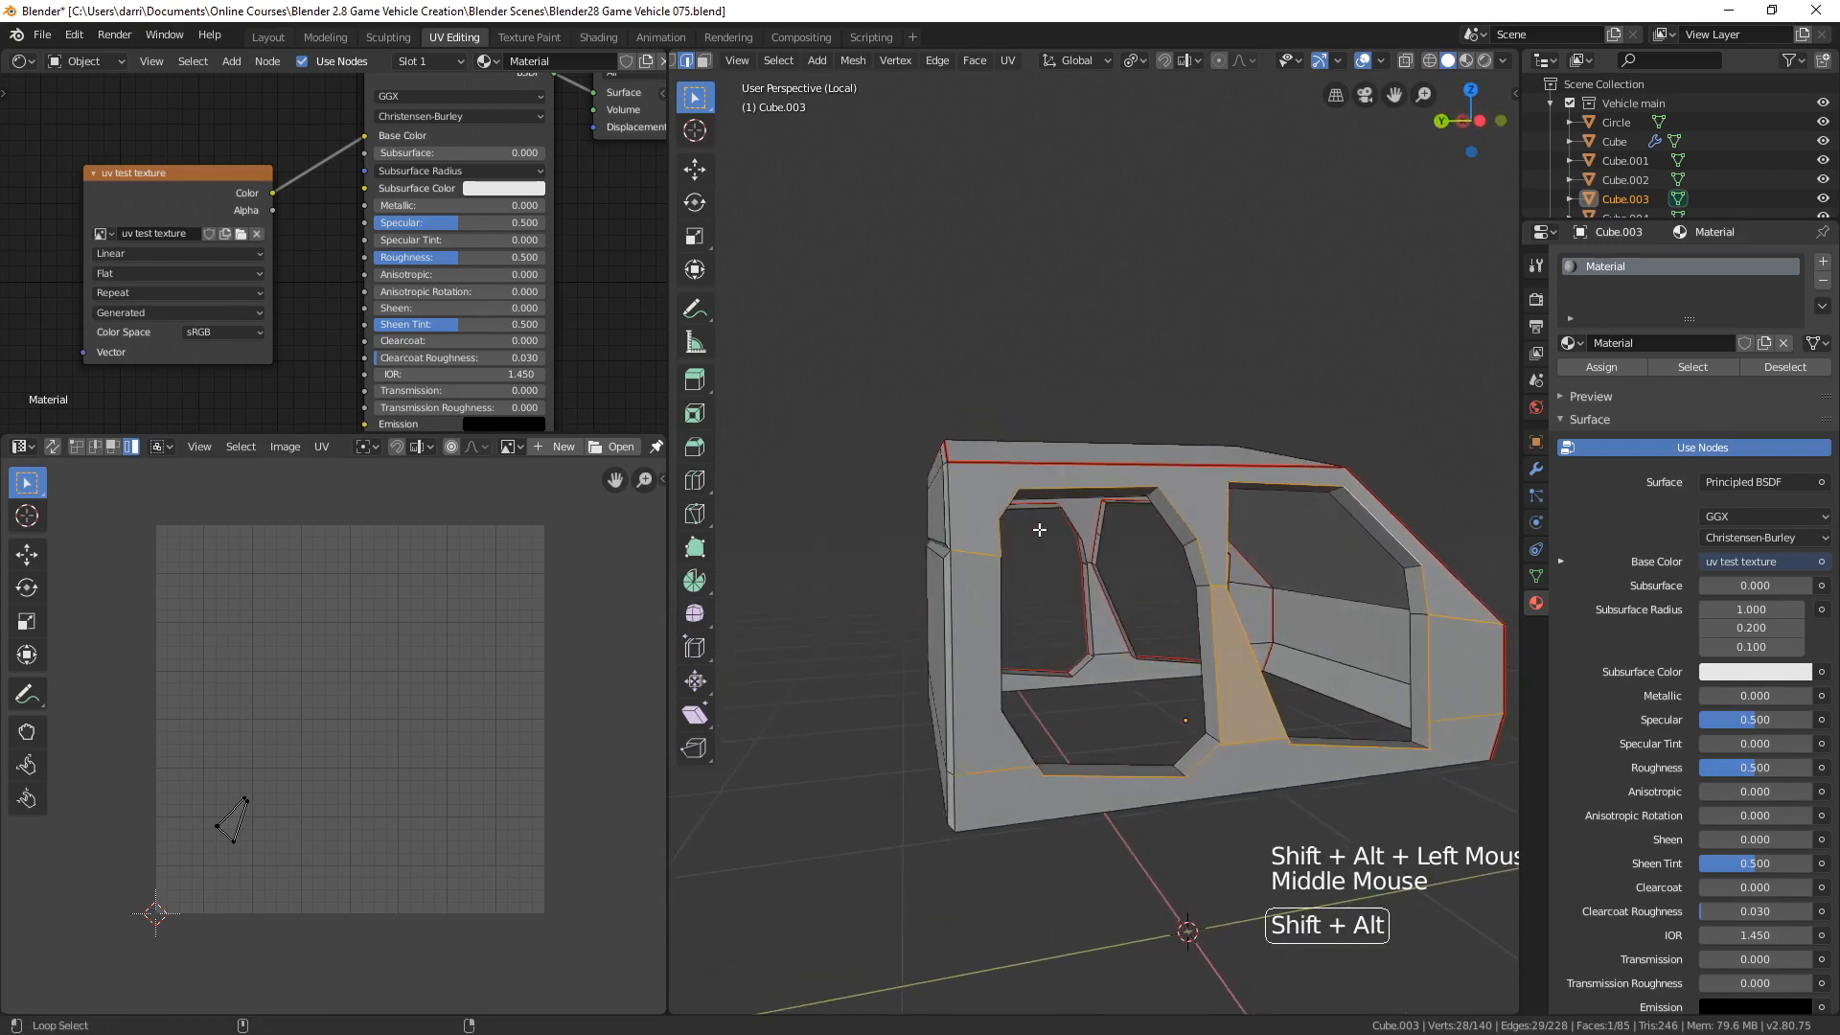
{"action": "left_click", "coordinate": [992, 597], "text": "alt+shift"}
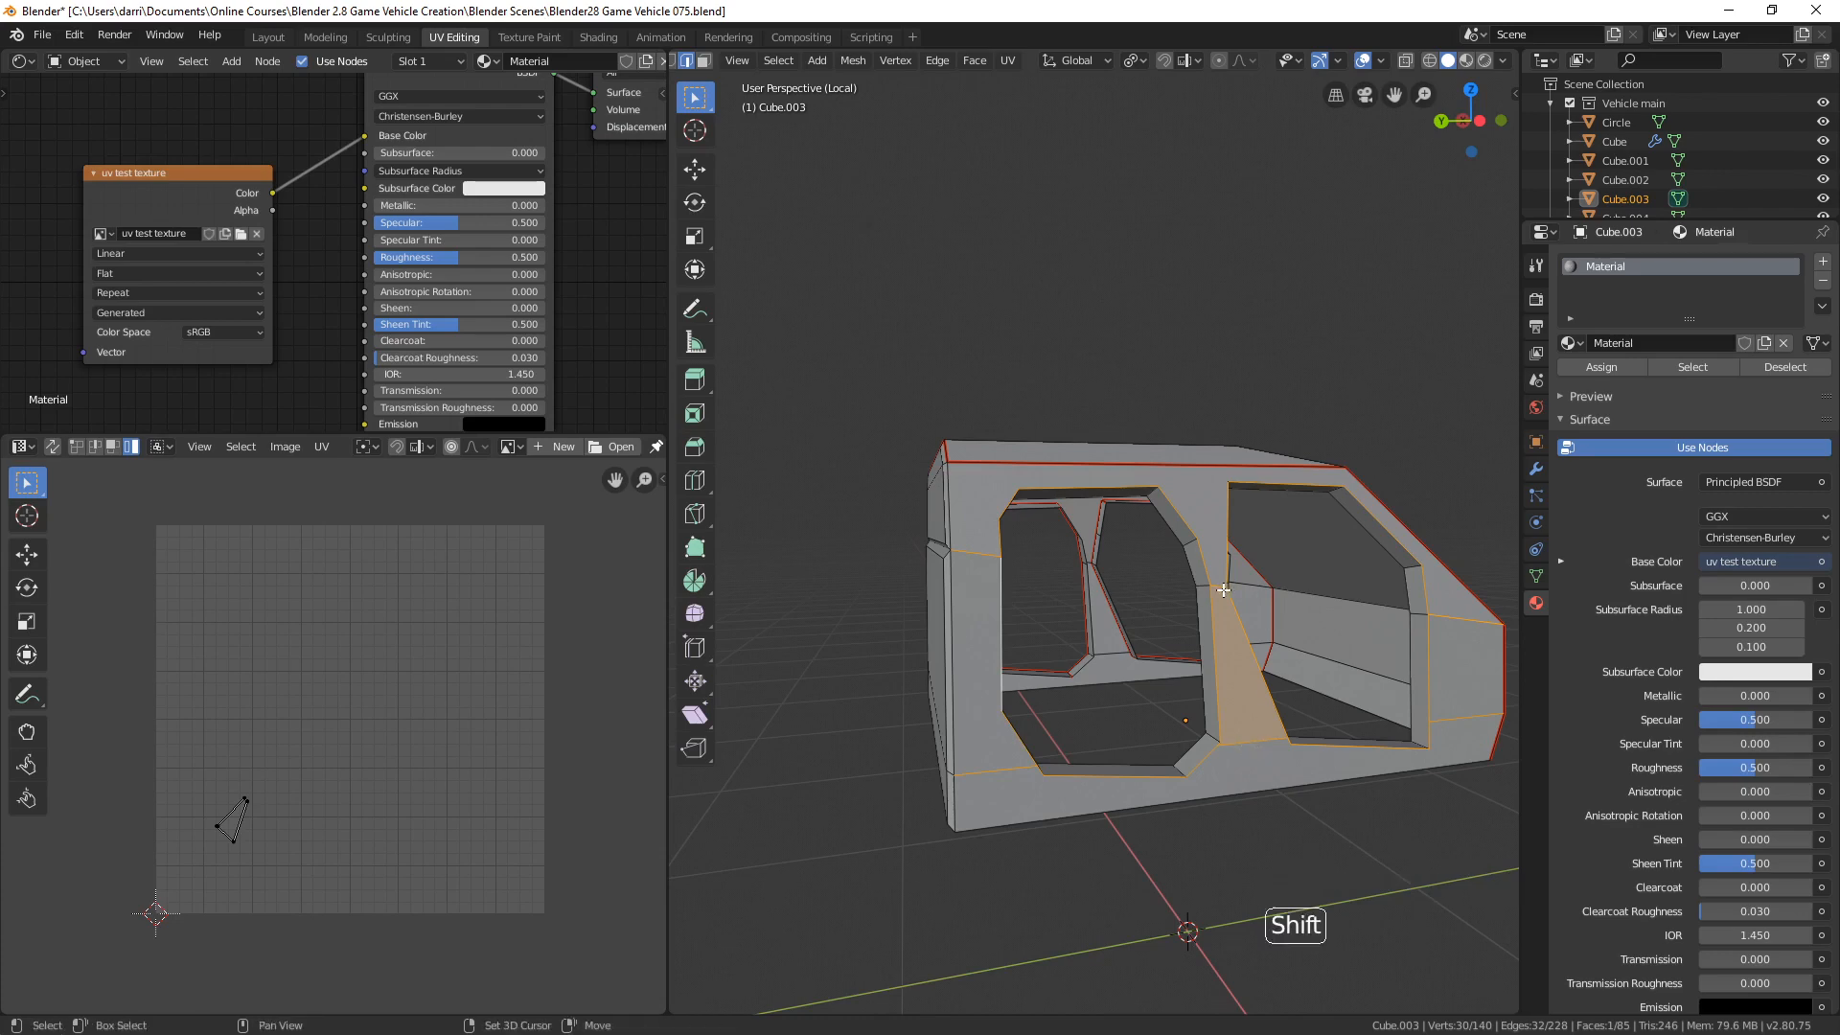
{"action": "left_click", "coordinate": [1245, 736], "text": "shift"}
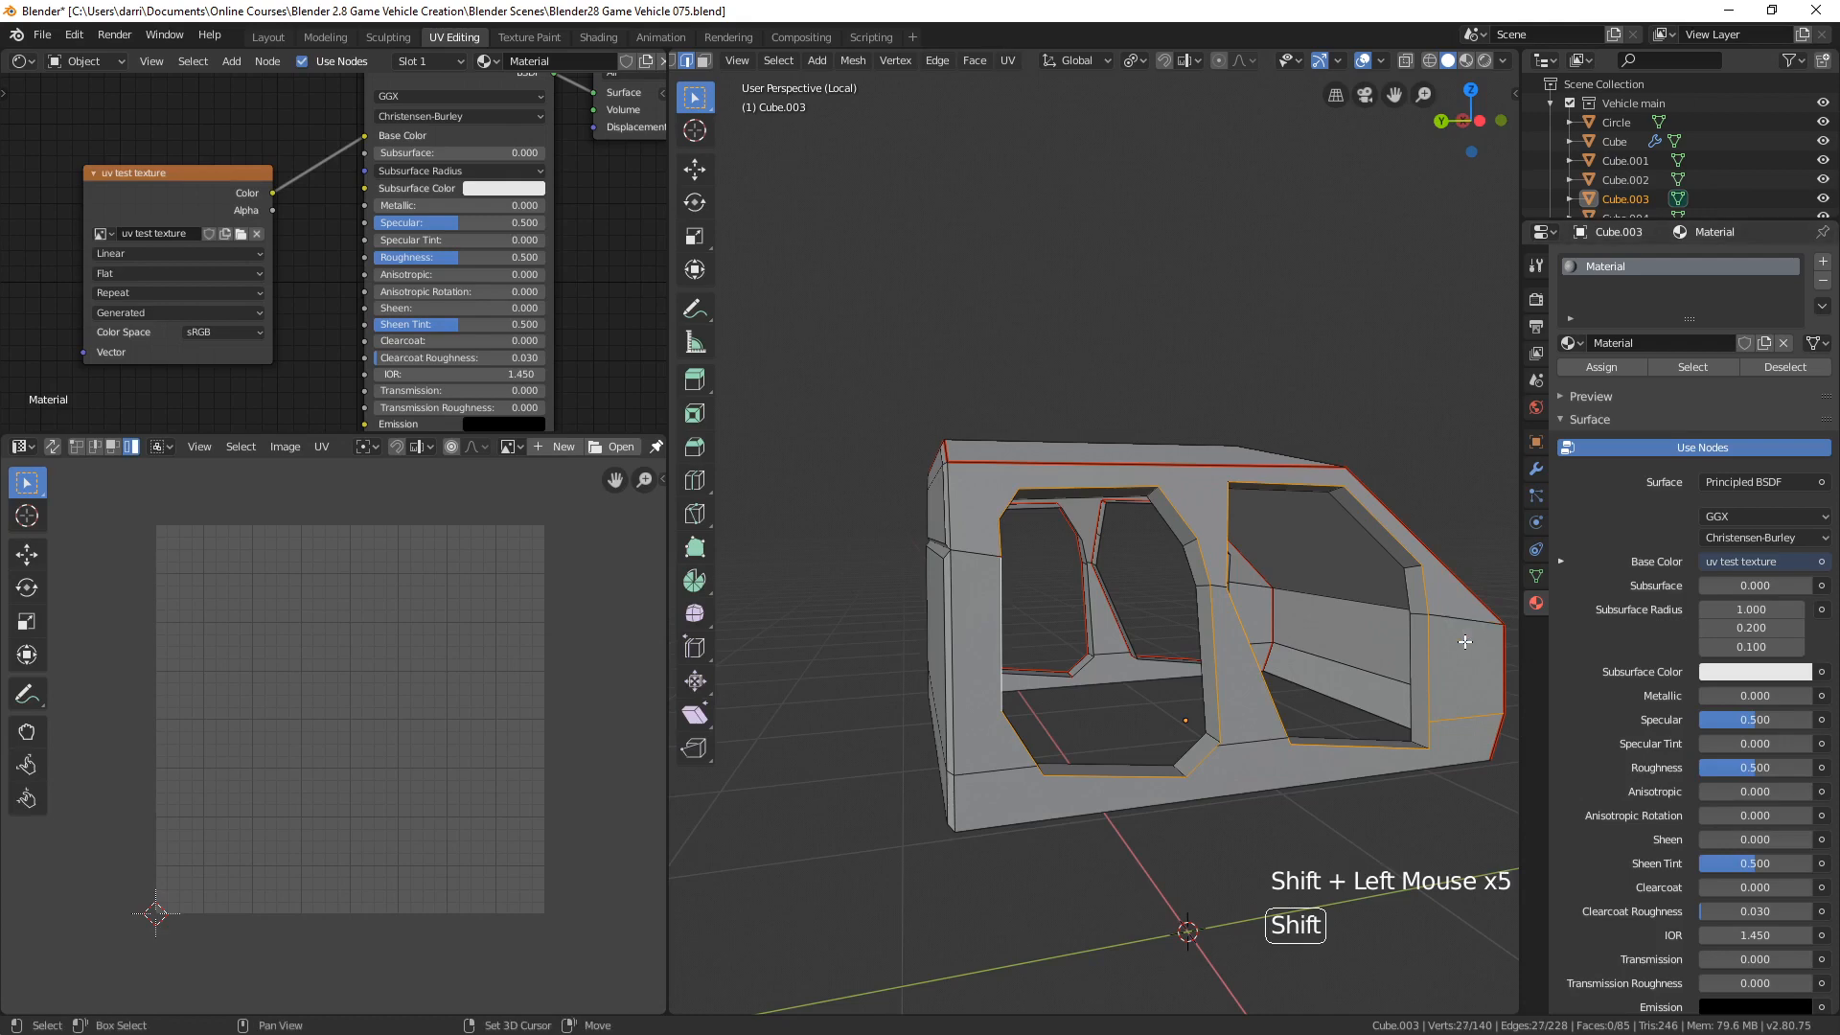
{"action": "left_click", "coordinate": [1457, 718], "text": "shift"}
{"action": "key", "text": "ctrl+e"}
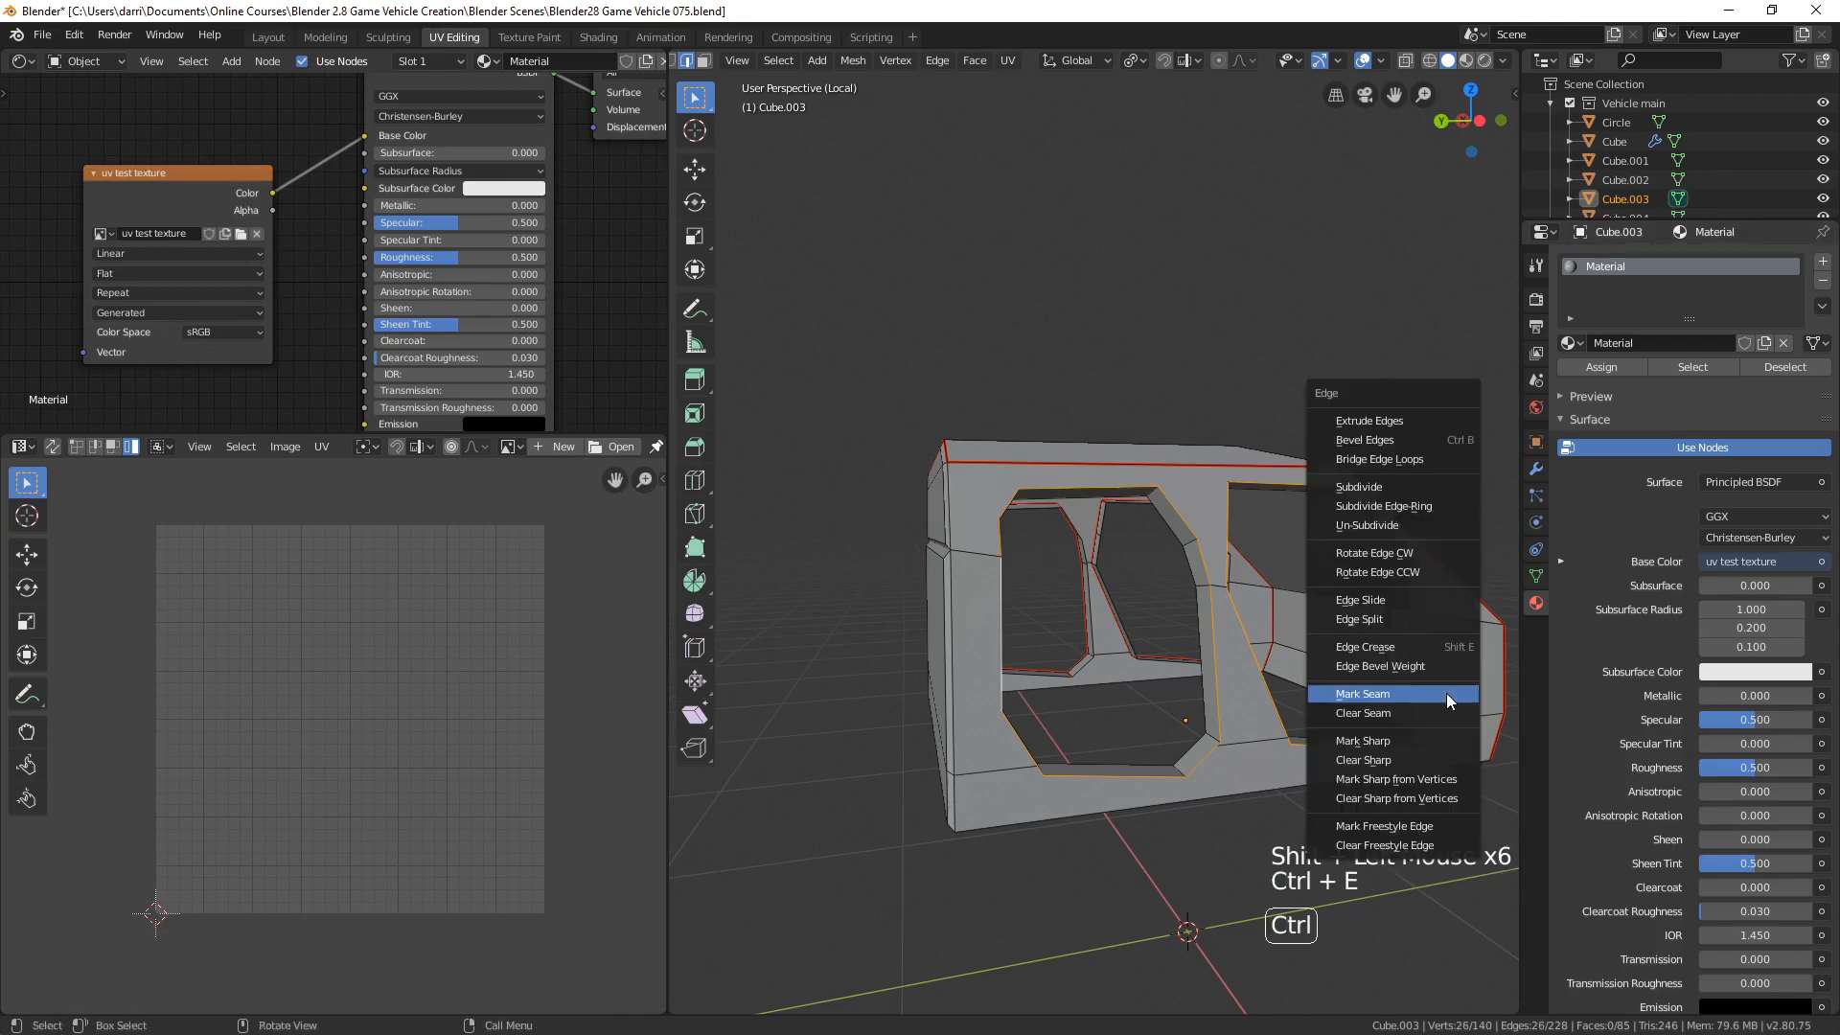
{"action": "left_click", "coordinate": [1389, 694]}
- Mark two edges across the rim of the right rear opening as seams, at its upper pillar corner and lower rear corner
{"action": "middle_click_drag", "start_coordinate": [1274, 641], "coordinate": [1300, 597]}
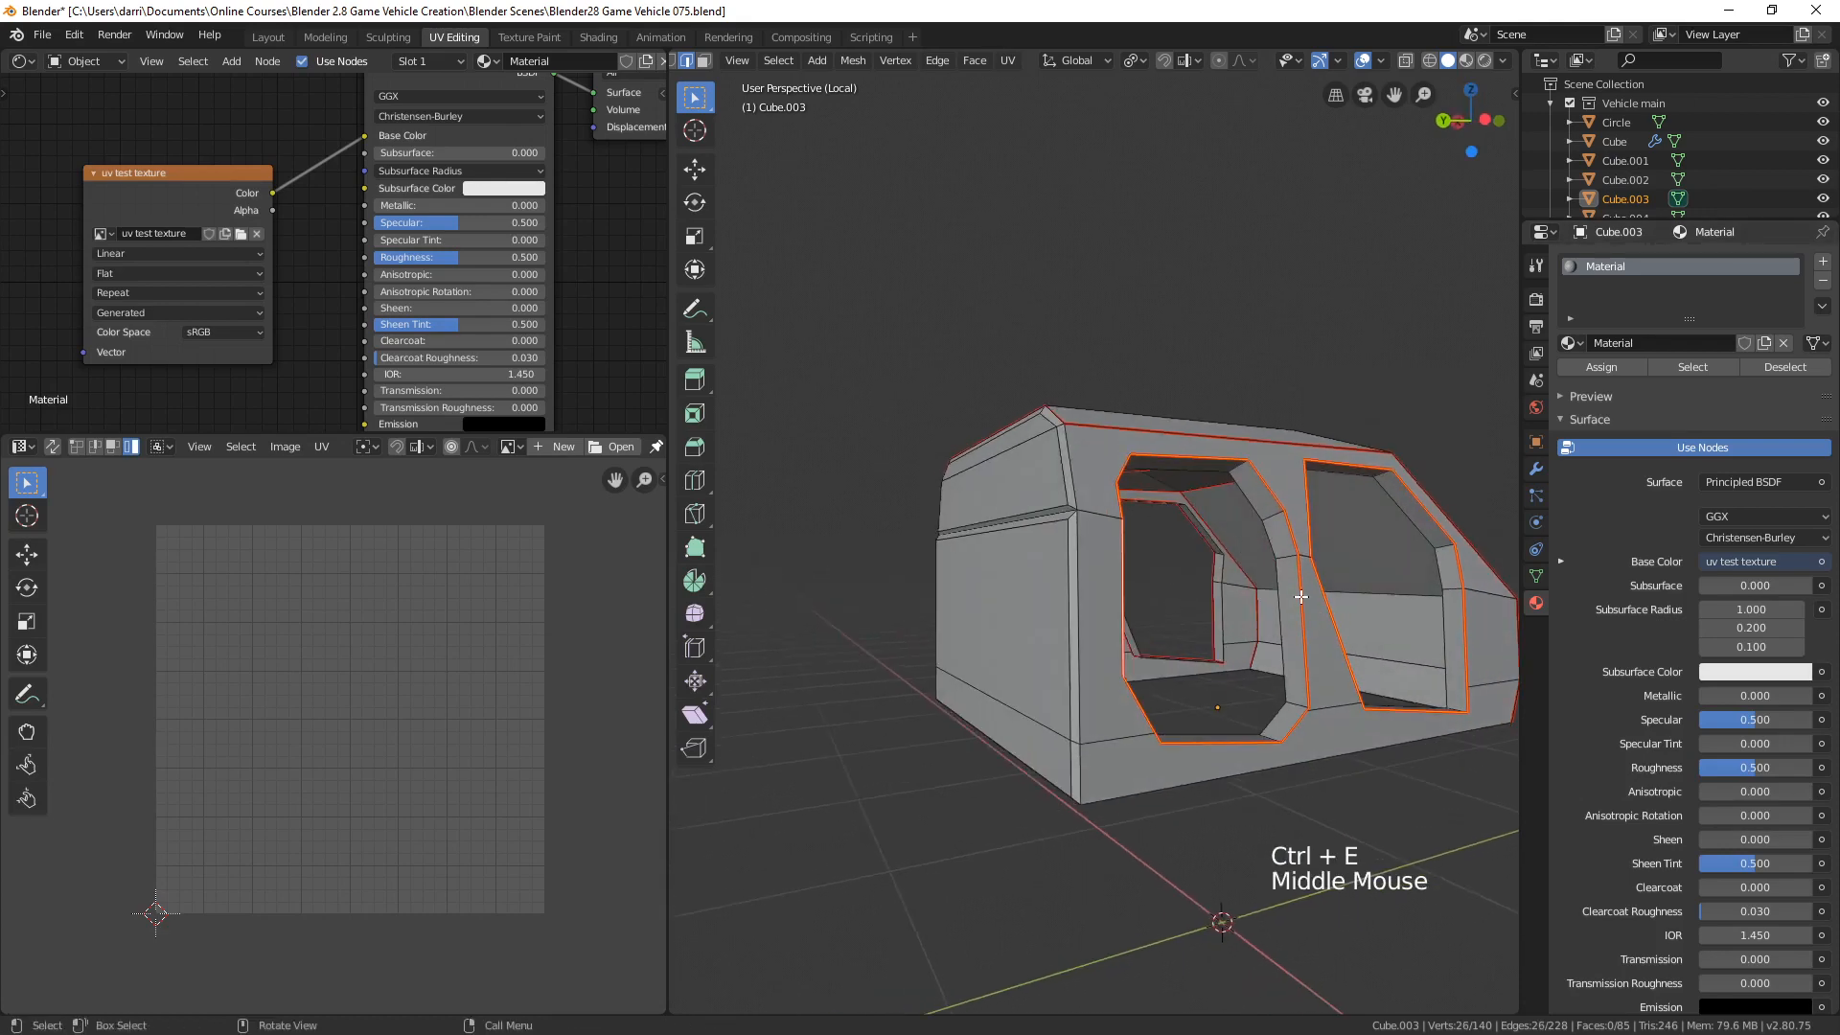
{"action": "left_click", "coordinate": [1233, 473]}
{"action": "middle_click_drag", "start_coordinate": [1234, 474], "coordinate": [1137, 739]}
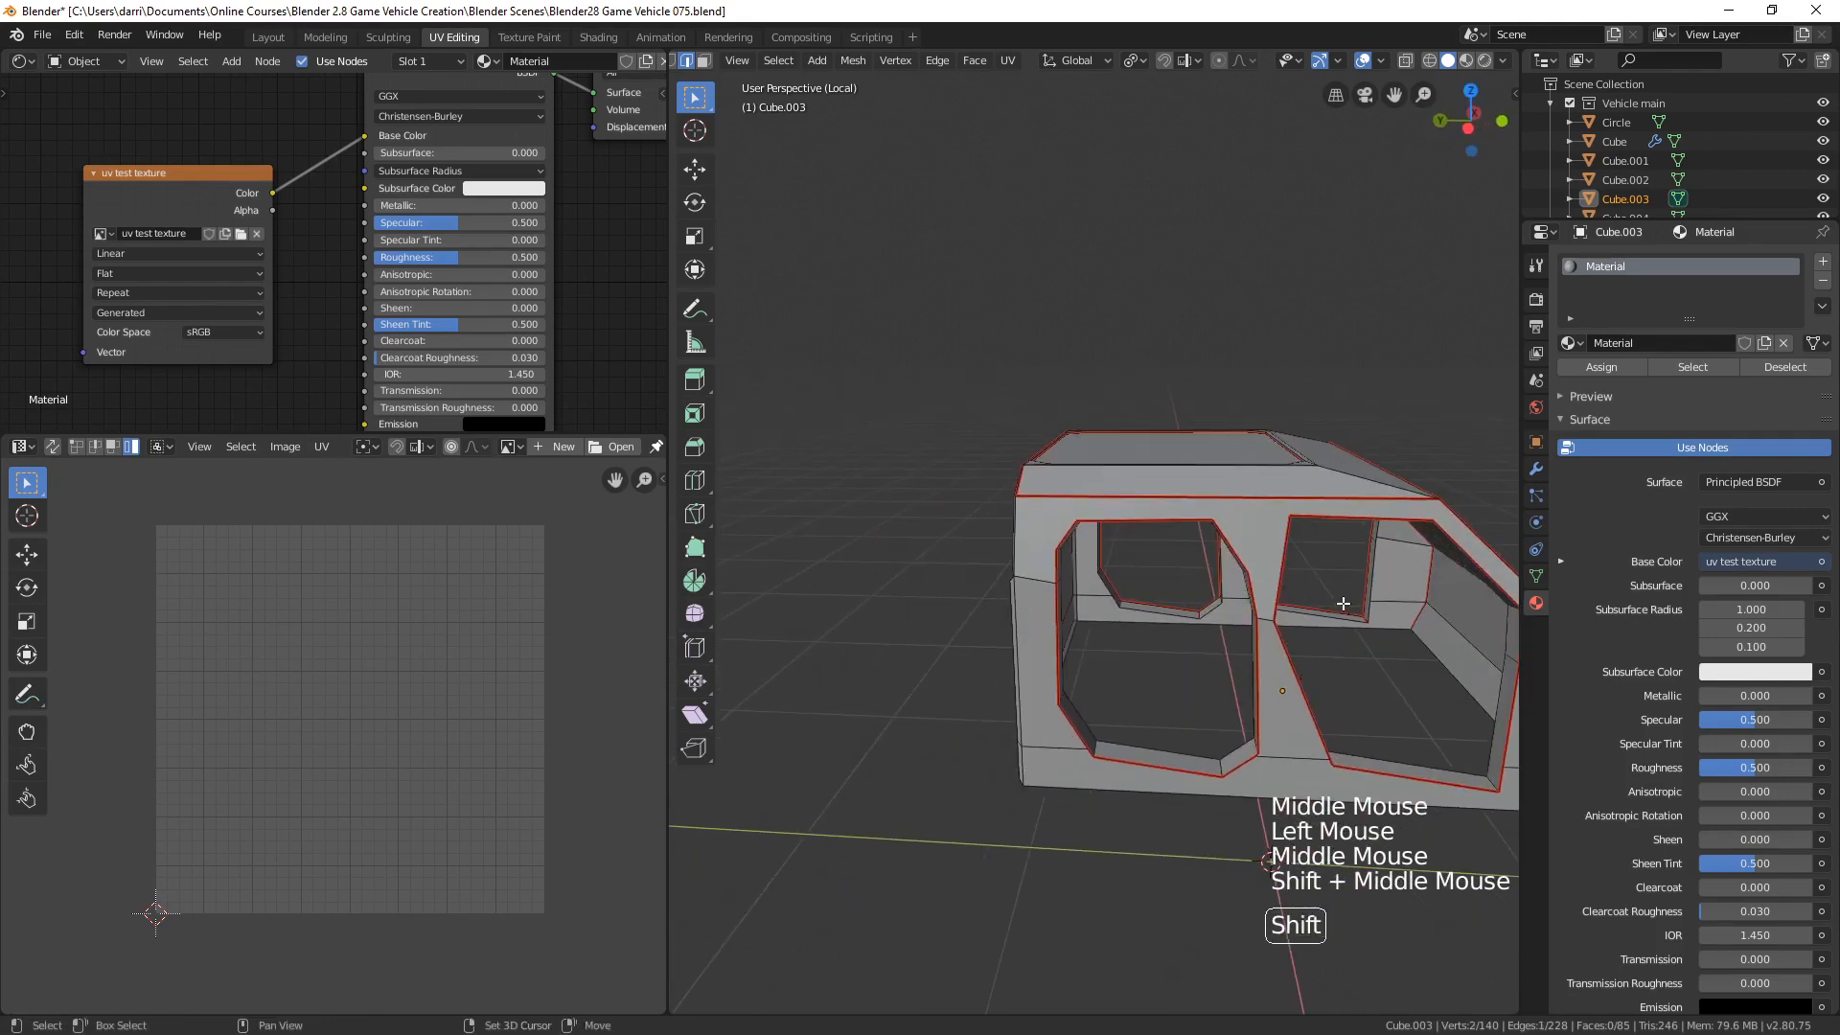
{"action": "left_click", "coordinate": [1102, 746], "text": "shift"}
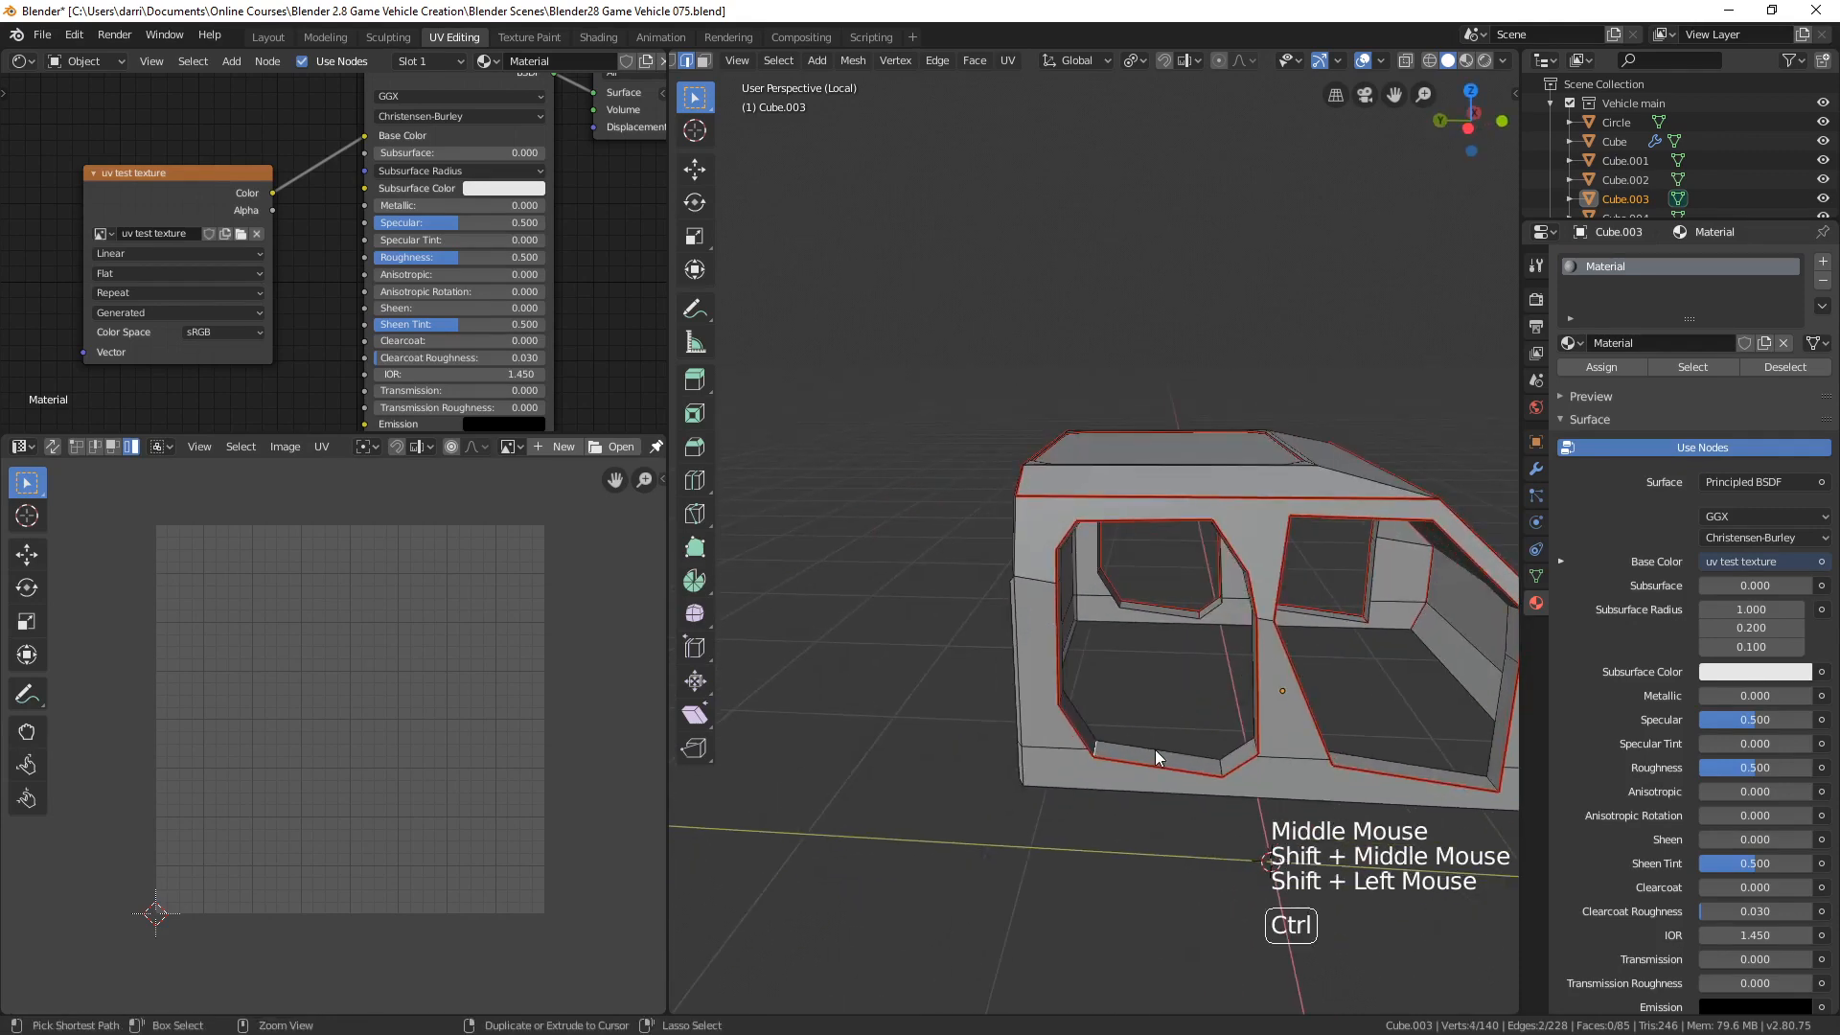
{"action": "key", "text": "ctrl+e"}
{"action": "key", "text": "ctrl+e"}
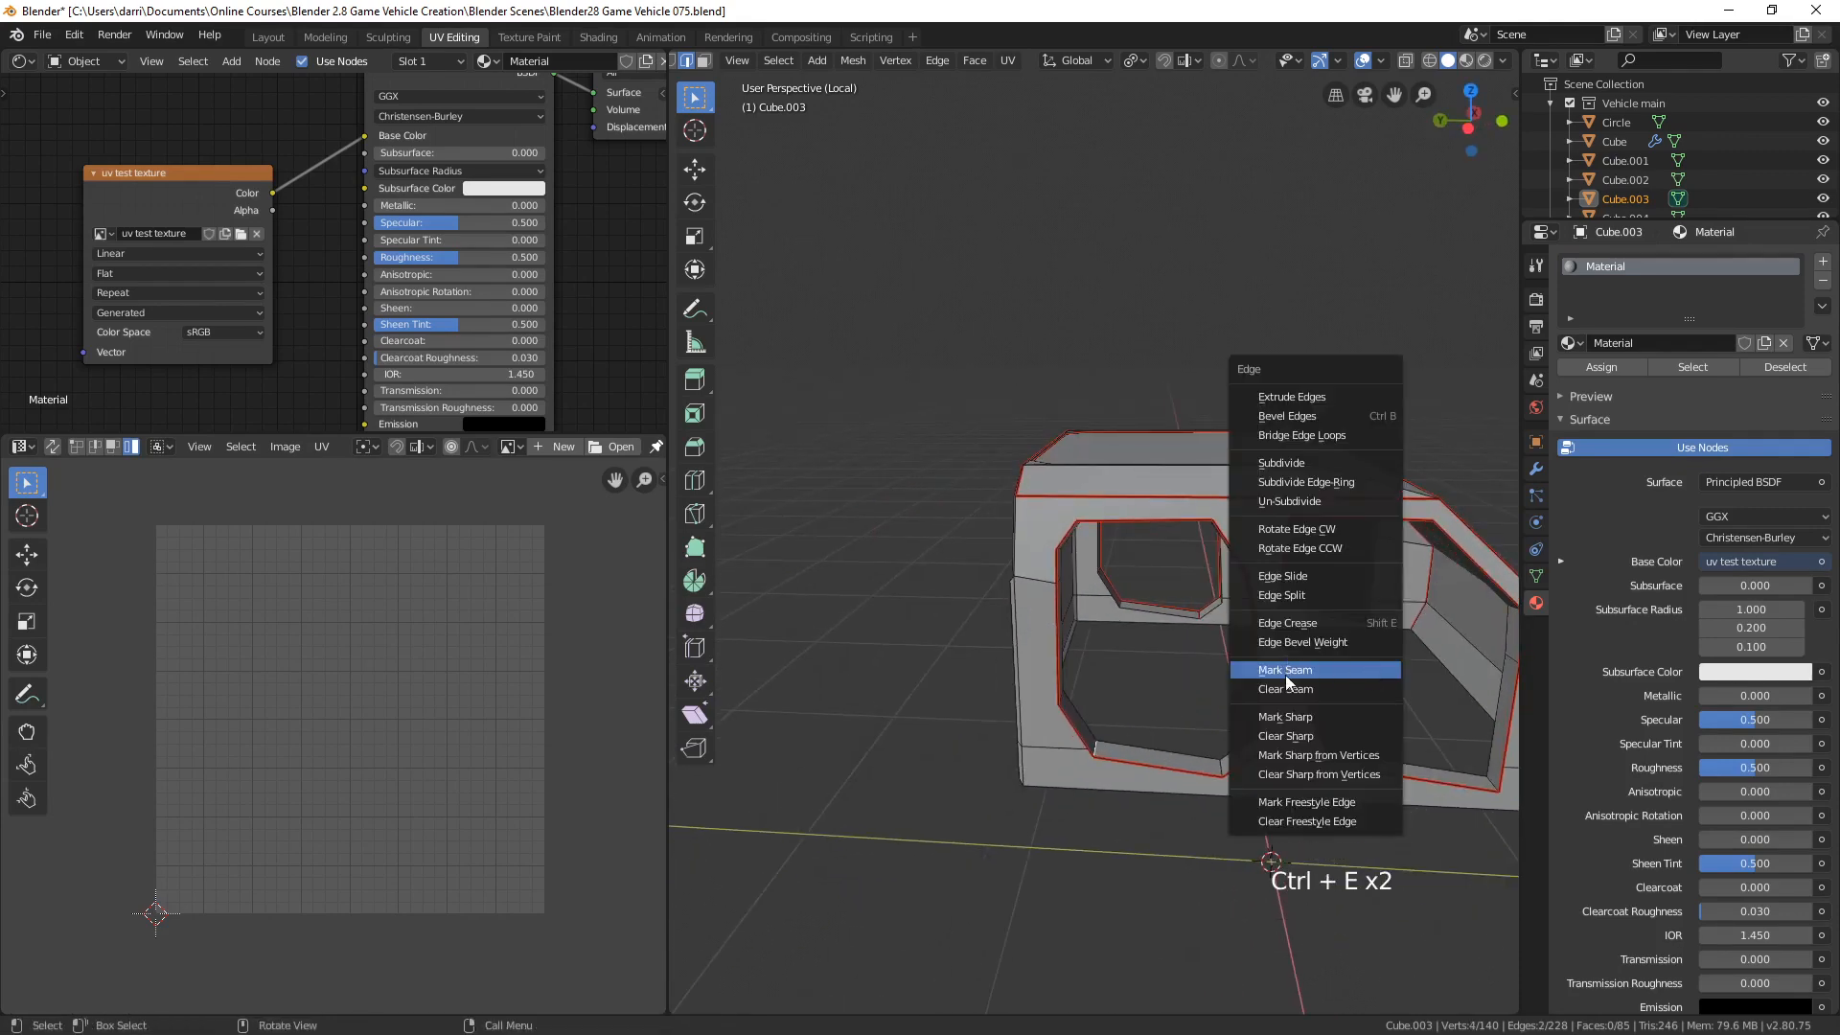
- Mark two edges across the rim of the right front opening as seams, at its upper front corner and lower pillar corner
{"action": "middle_click_drag", "start_coordinate": [1456, 626], "coordinate": [1277, 607], "text": "shift"}
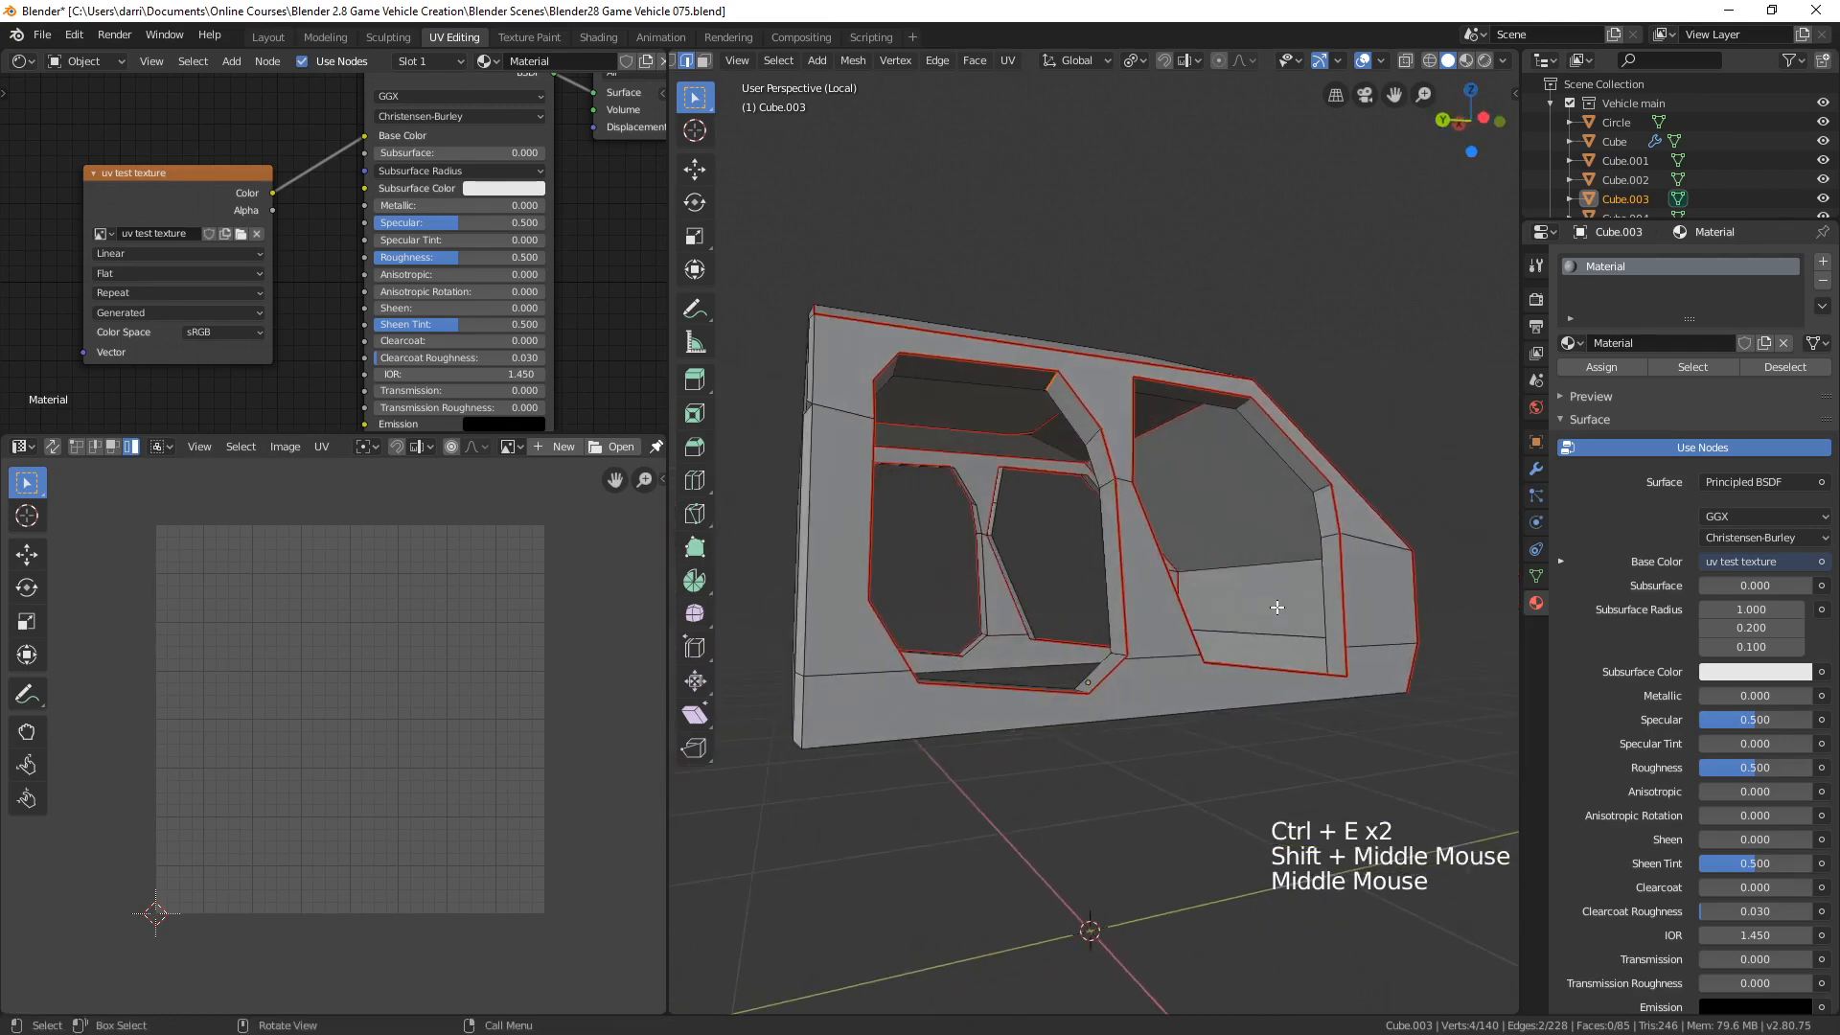
{"action": "left_click", "coordinate": [1248, 400]}
{"action": "middle_click_drag", "start_coordinate": [1248, 401], "coordinate": [1079, 755]}
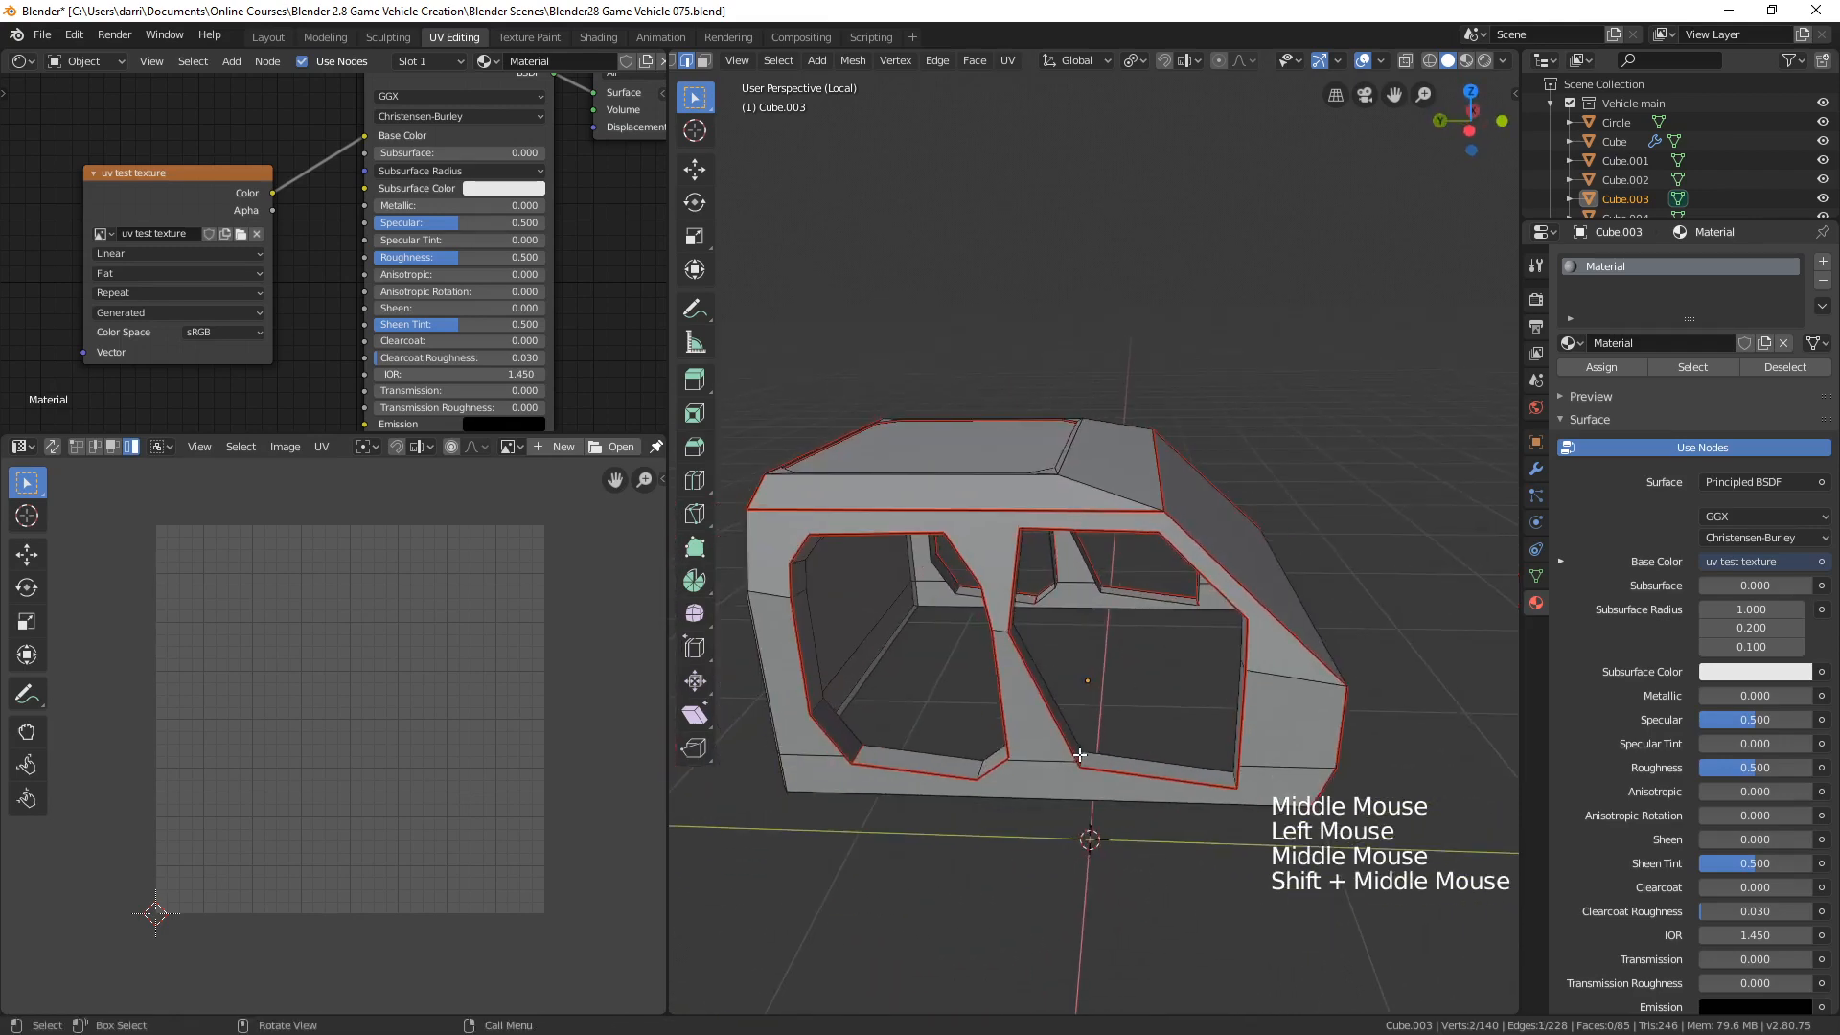
{"action": "left_click", "coordinate": [1175, 769], "text": "shift"}
{"action": "key", "text": "ctrl+e"}
{"action": "left_click", "coordinate": [1175, 769]}
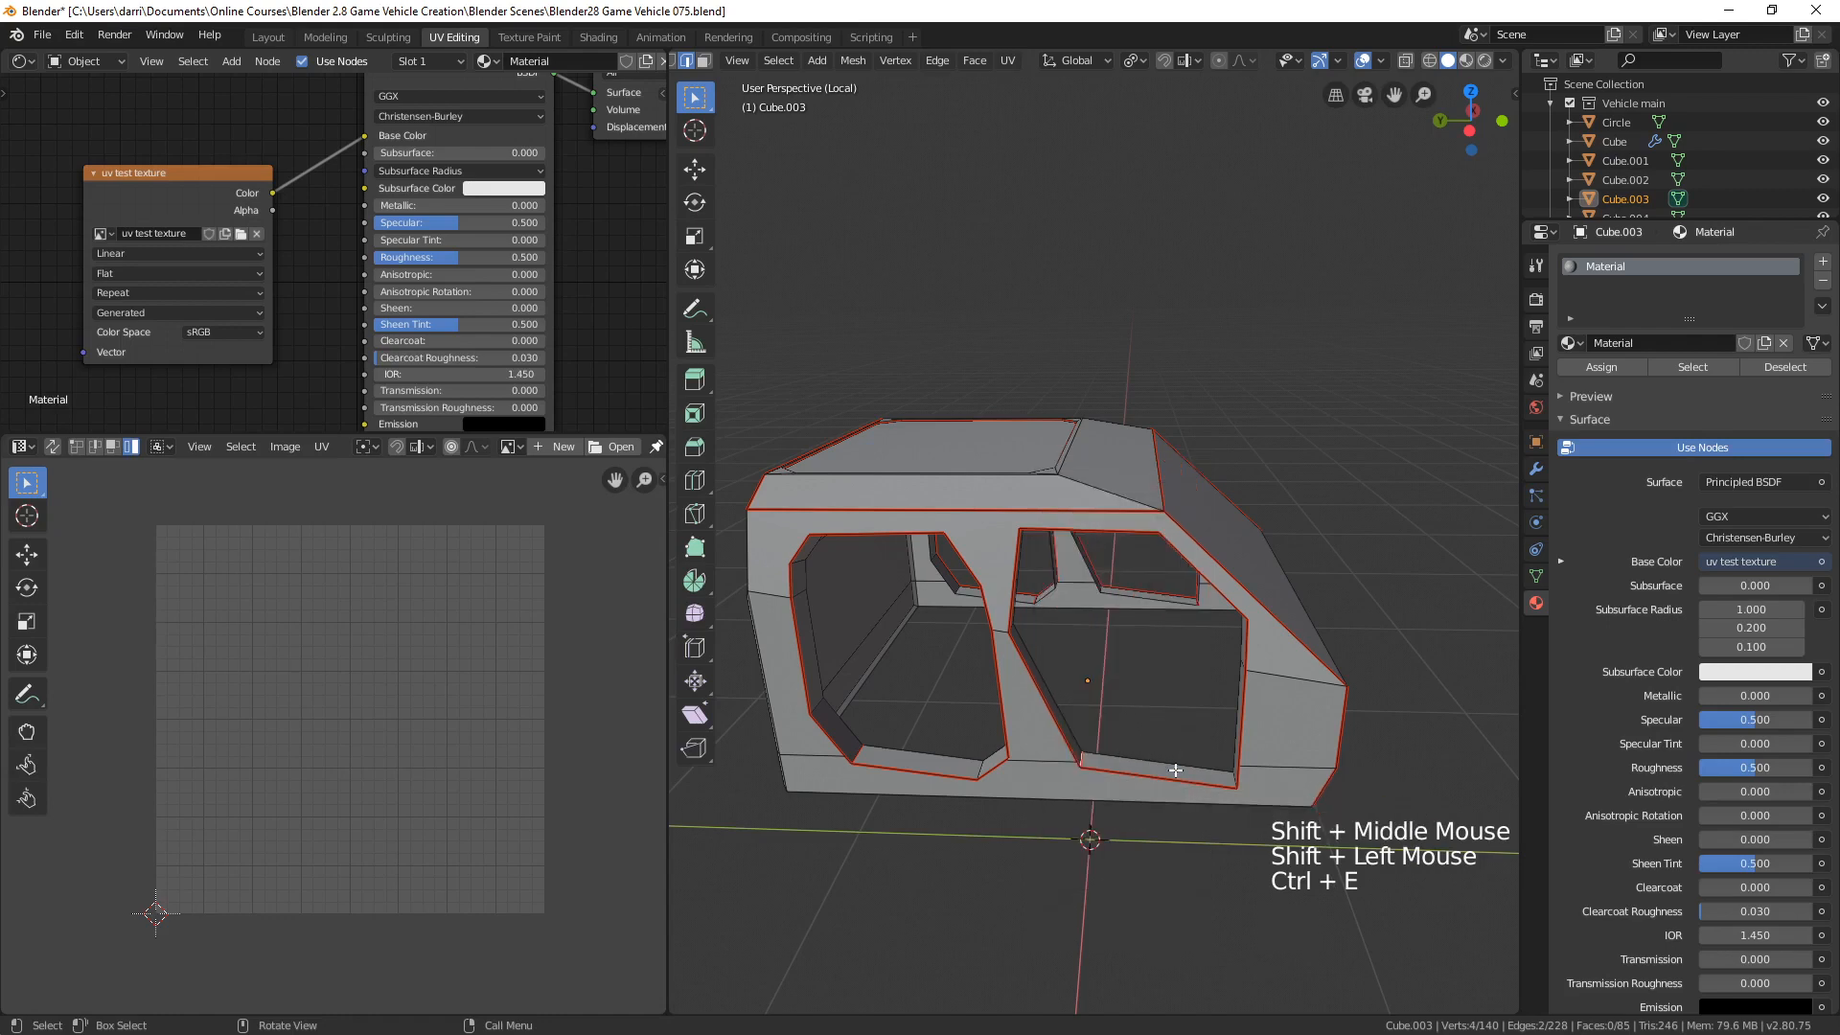
{"action": "key", "text": "alt+a"}
- Mark the three outer vertical edges down the cab's right rear corner, from the roof to the base, as seams
{"action": "middle_click_drag", "start_coordinate": [1175, 769], "coordinate": [1168, 549], "text": "shift"}
{"action": "scroll", "coordinate": [1203, 617], "scroll_direction": "up", "scroll_amount": 2}
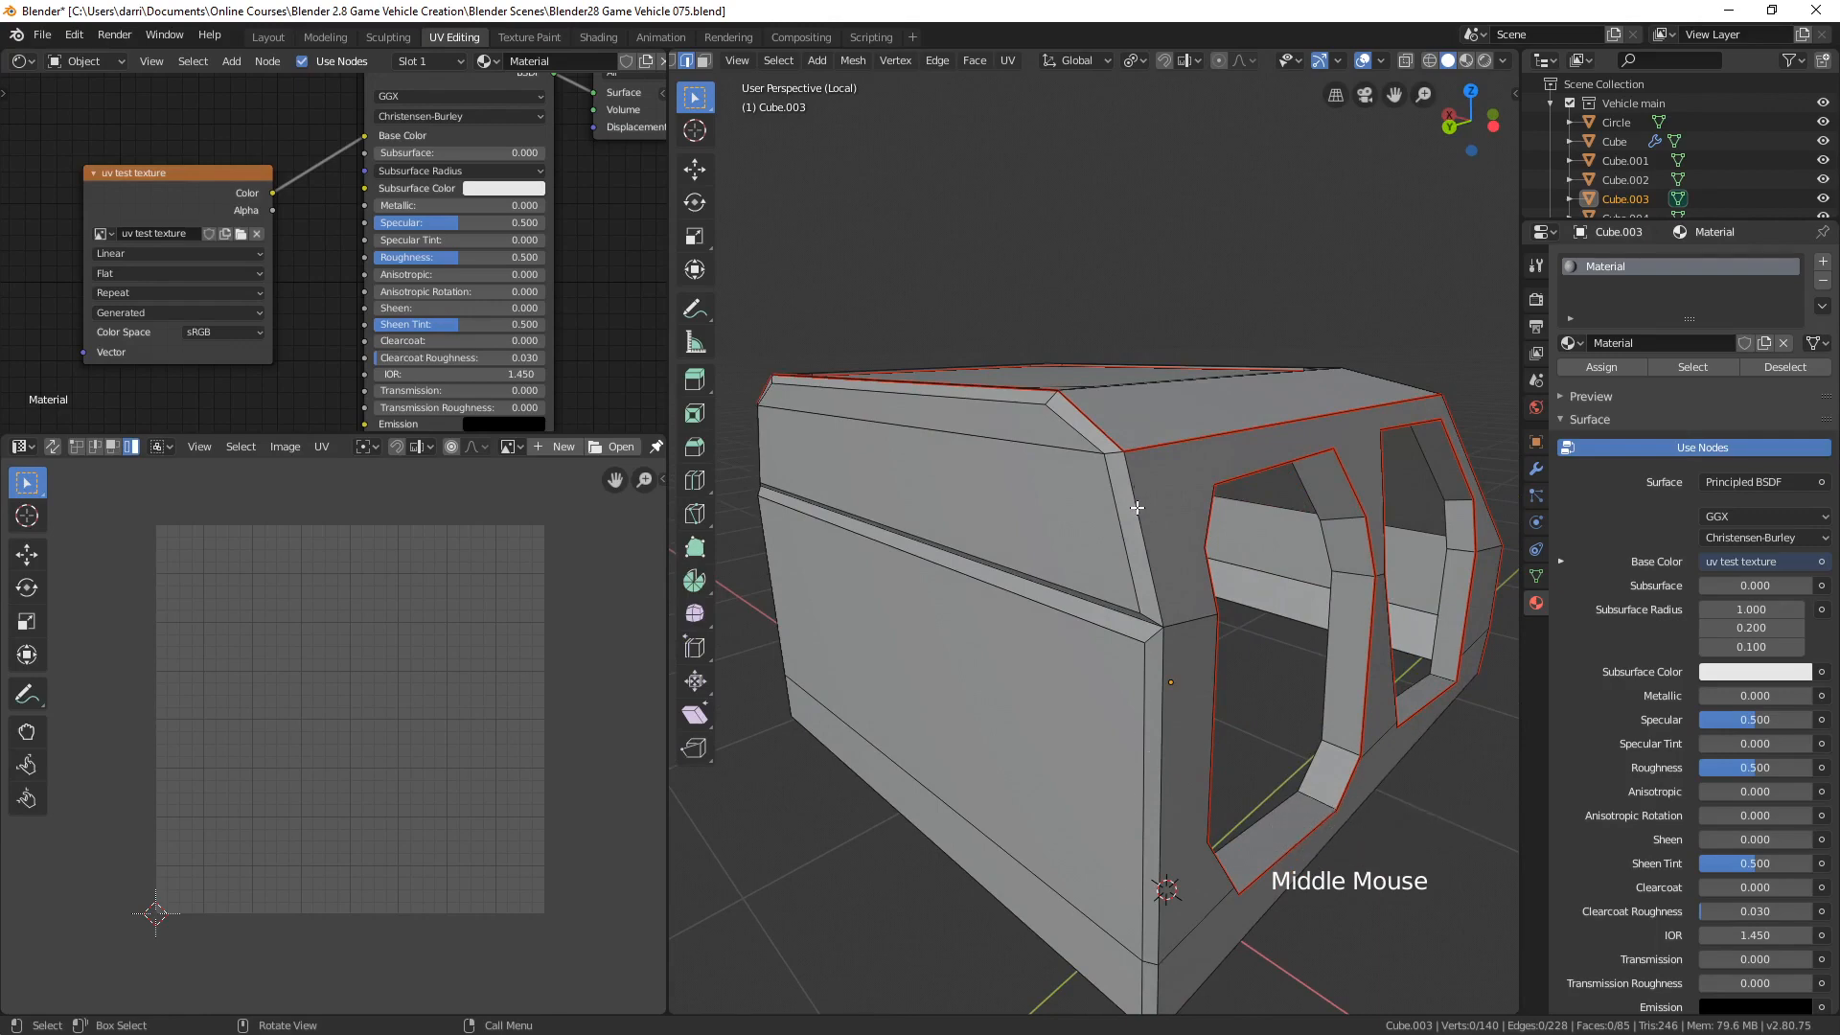
{"action": "left_click", "coordinate": [1137, 507]}
{"action": "left_click", "coordinate": [1178, 802], "text": "shift"}
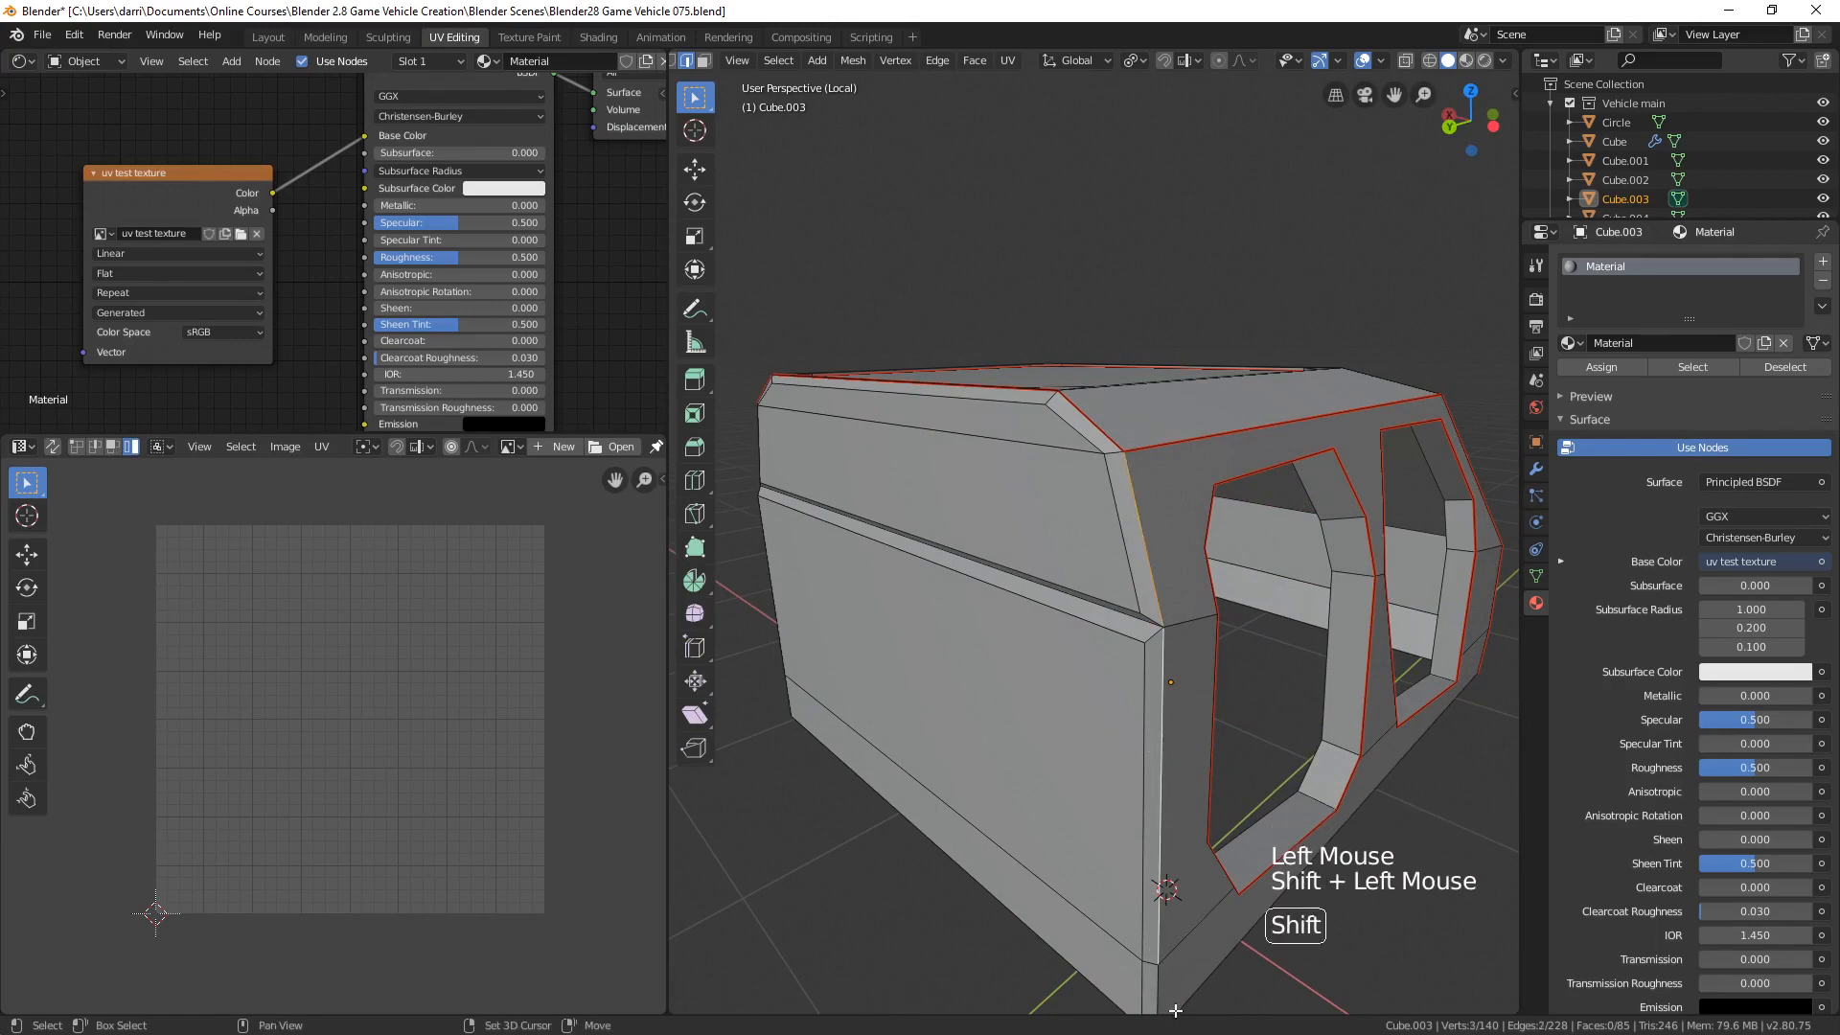
{"action": "left_click", "coordinate": [1162, 984], "text": "shift"}
{"action": "middle_click_drag", "start_coordinate": [1162, 985], "coordinate": [1291, 770], "text": "shift"}
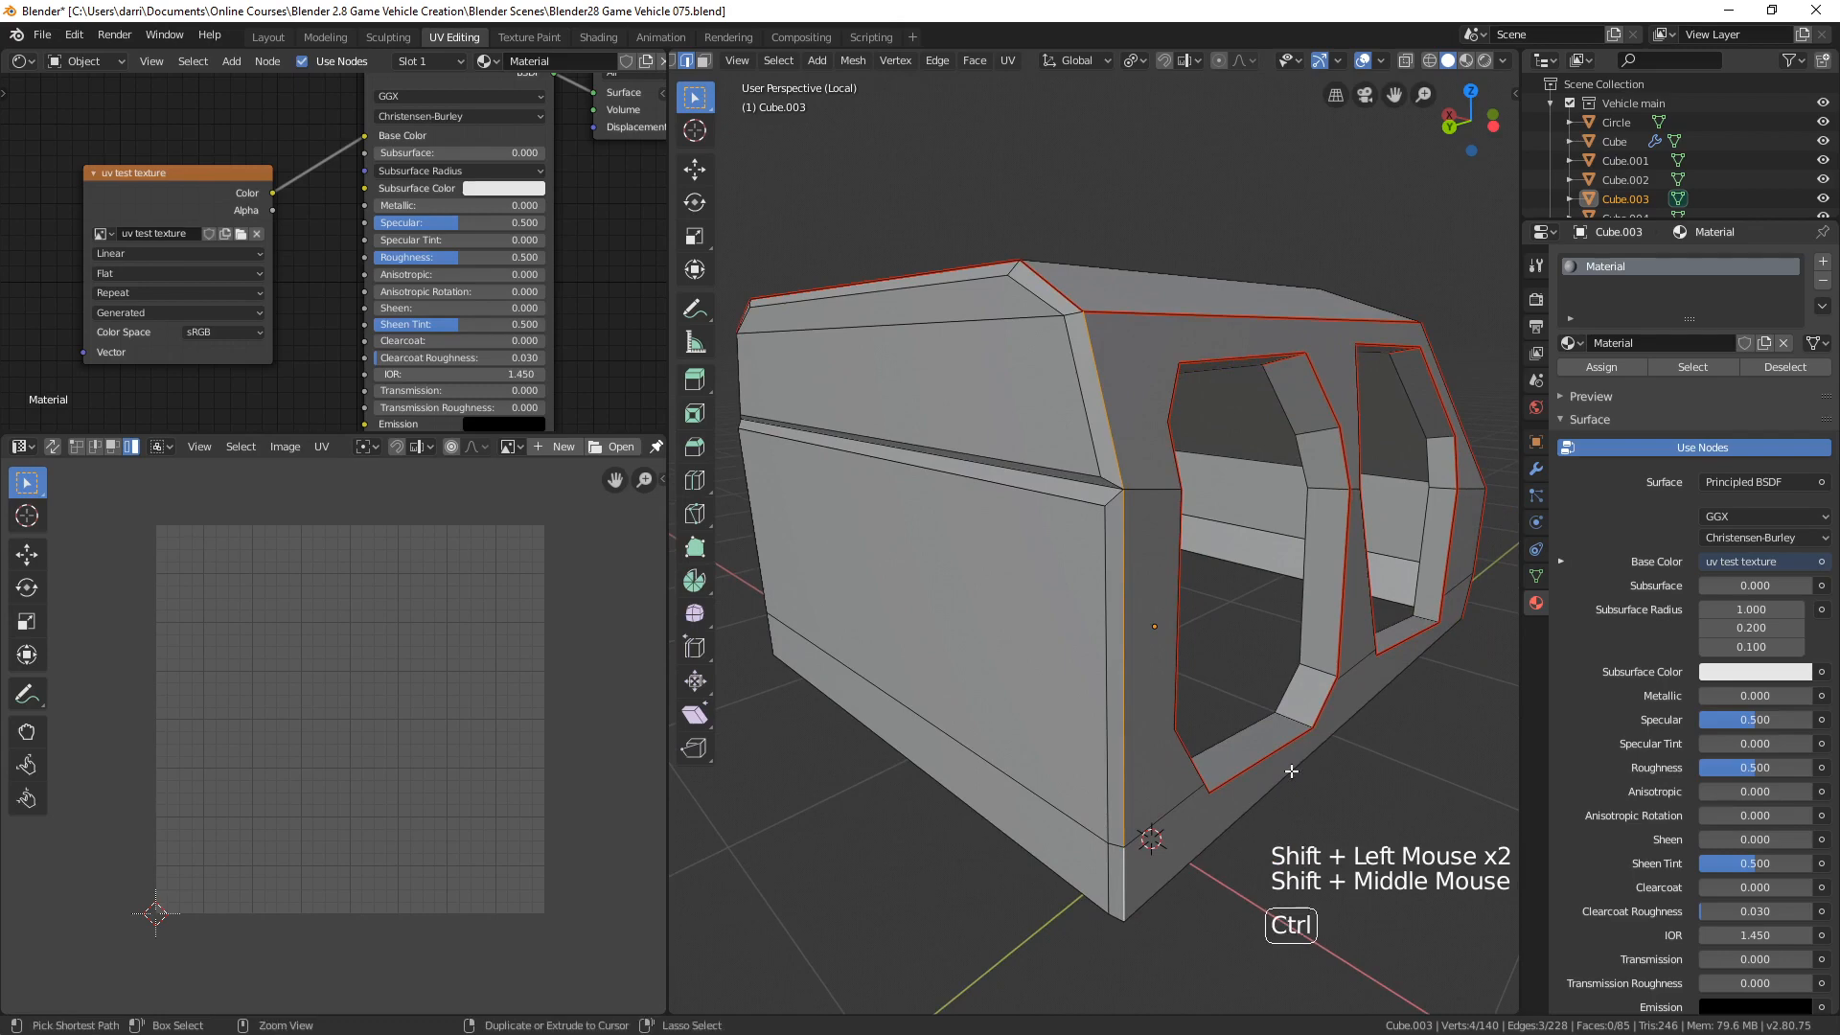
{"action": "key", "text": "ctrl+e"}
{"action": "left_click", "coordinate": [1291, 771]}
{"action": "key", "text": "alt+a"}
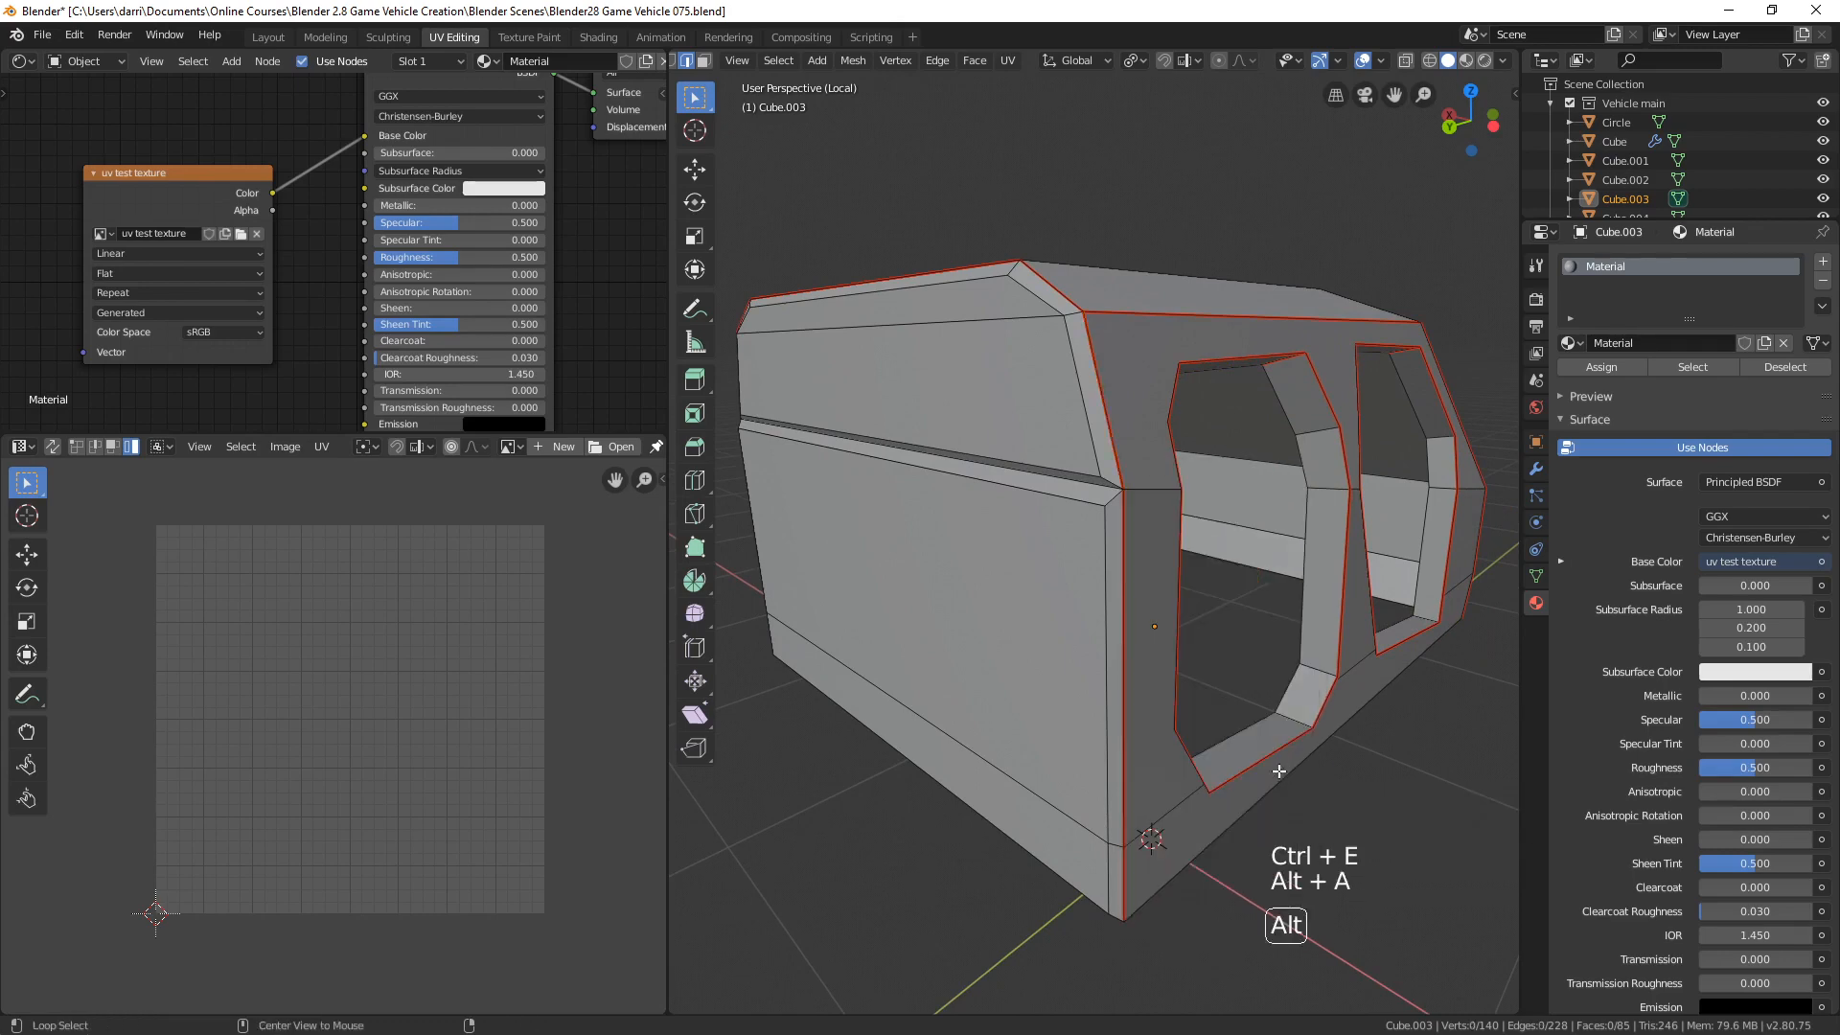
- Mark the matching three outer vertical edges down the cab's left rear corner, from the roof to the base, as seams
{"action": "middle_click_drag", "start_coordinate": [1291, 771], "coordinate": [1277, 402]}
{"action": "scroll", "coordinate": [1165, 413], "scroll_direction": "up", "scroll_amount": 2}
{"action": "left_click", "coordinate": [1018, 279]}
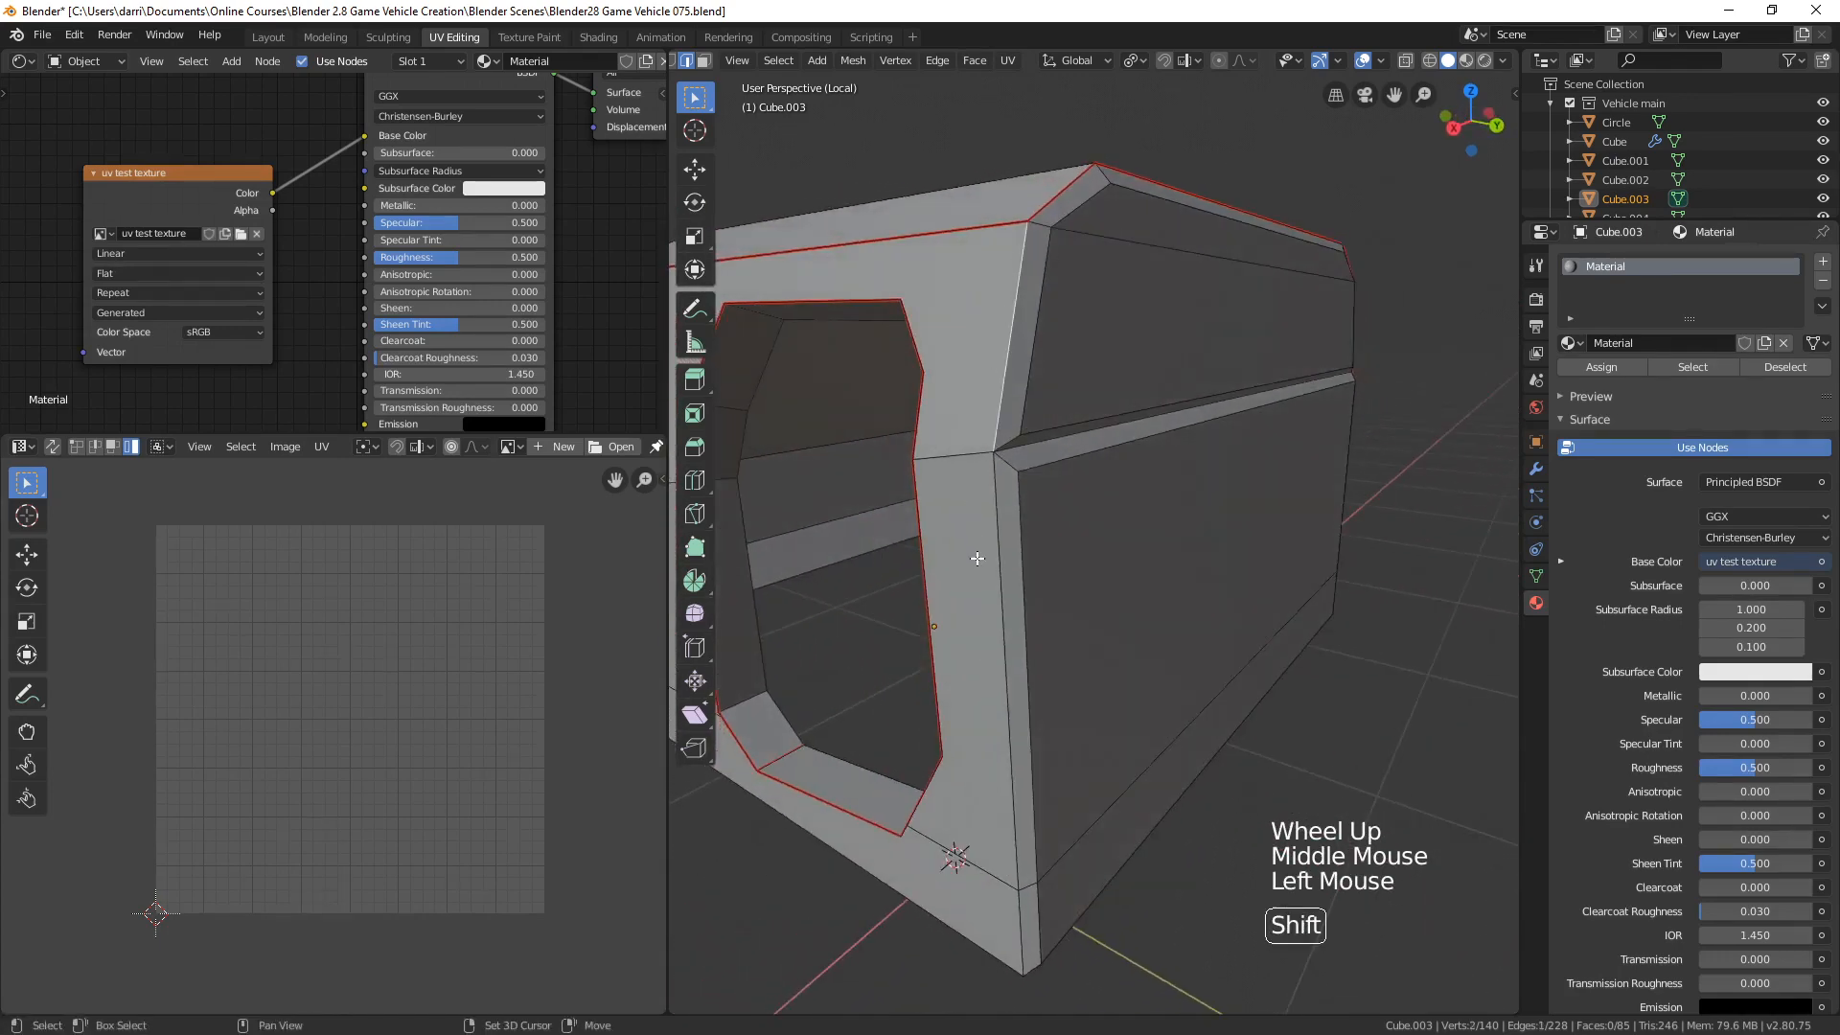
{"action": "left_click", "coordinate": [1002, 719], "text": "shift"}
{"action": "left_click", "coordinate": [1016, 909], "text": "shift"}
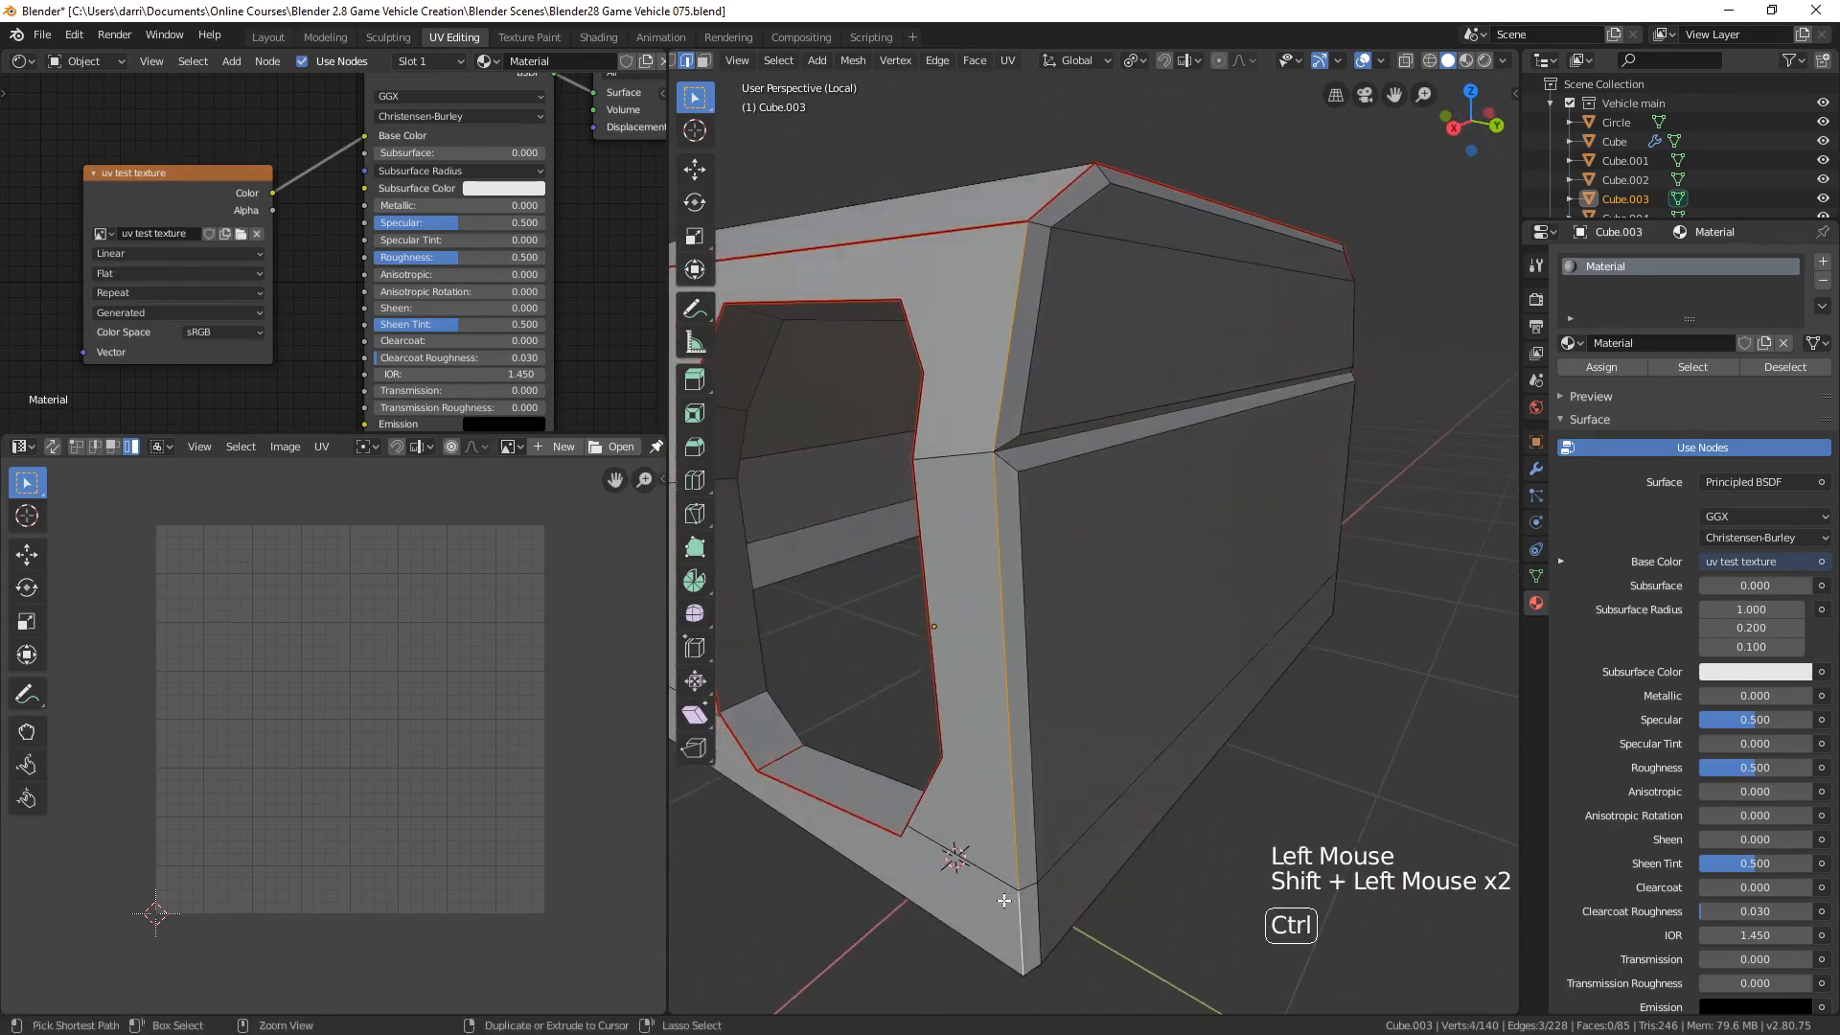
{"action": "key", "text": "ctrl+e"}
{"action": "left_click", "coordinate": [947, 861]}
{"action": "key", "text": "alt+a"}
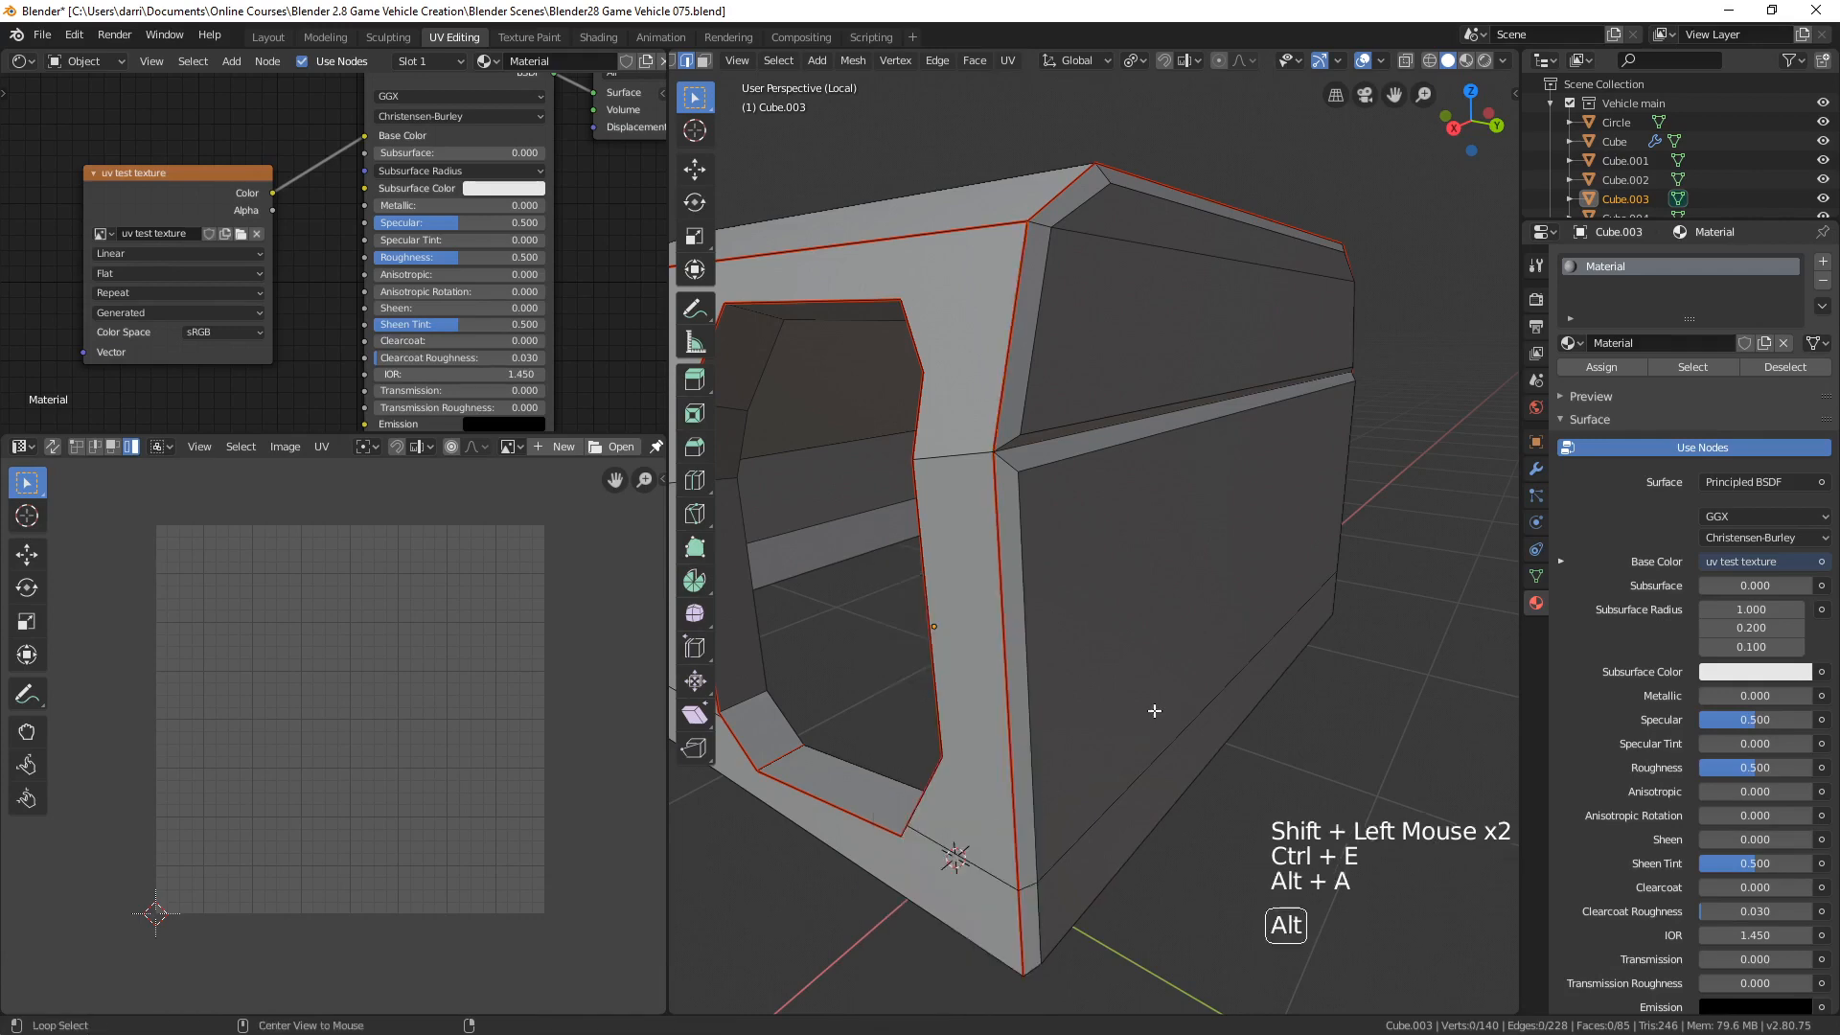
- Mark the horizontal crease edge along the ledge across the cab's back panel as a seam
{"action": "middle_click_drag", "start_coordinate": [1212, 669], "coordinate": [1018, 382]}
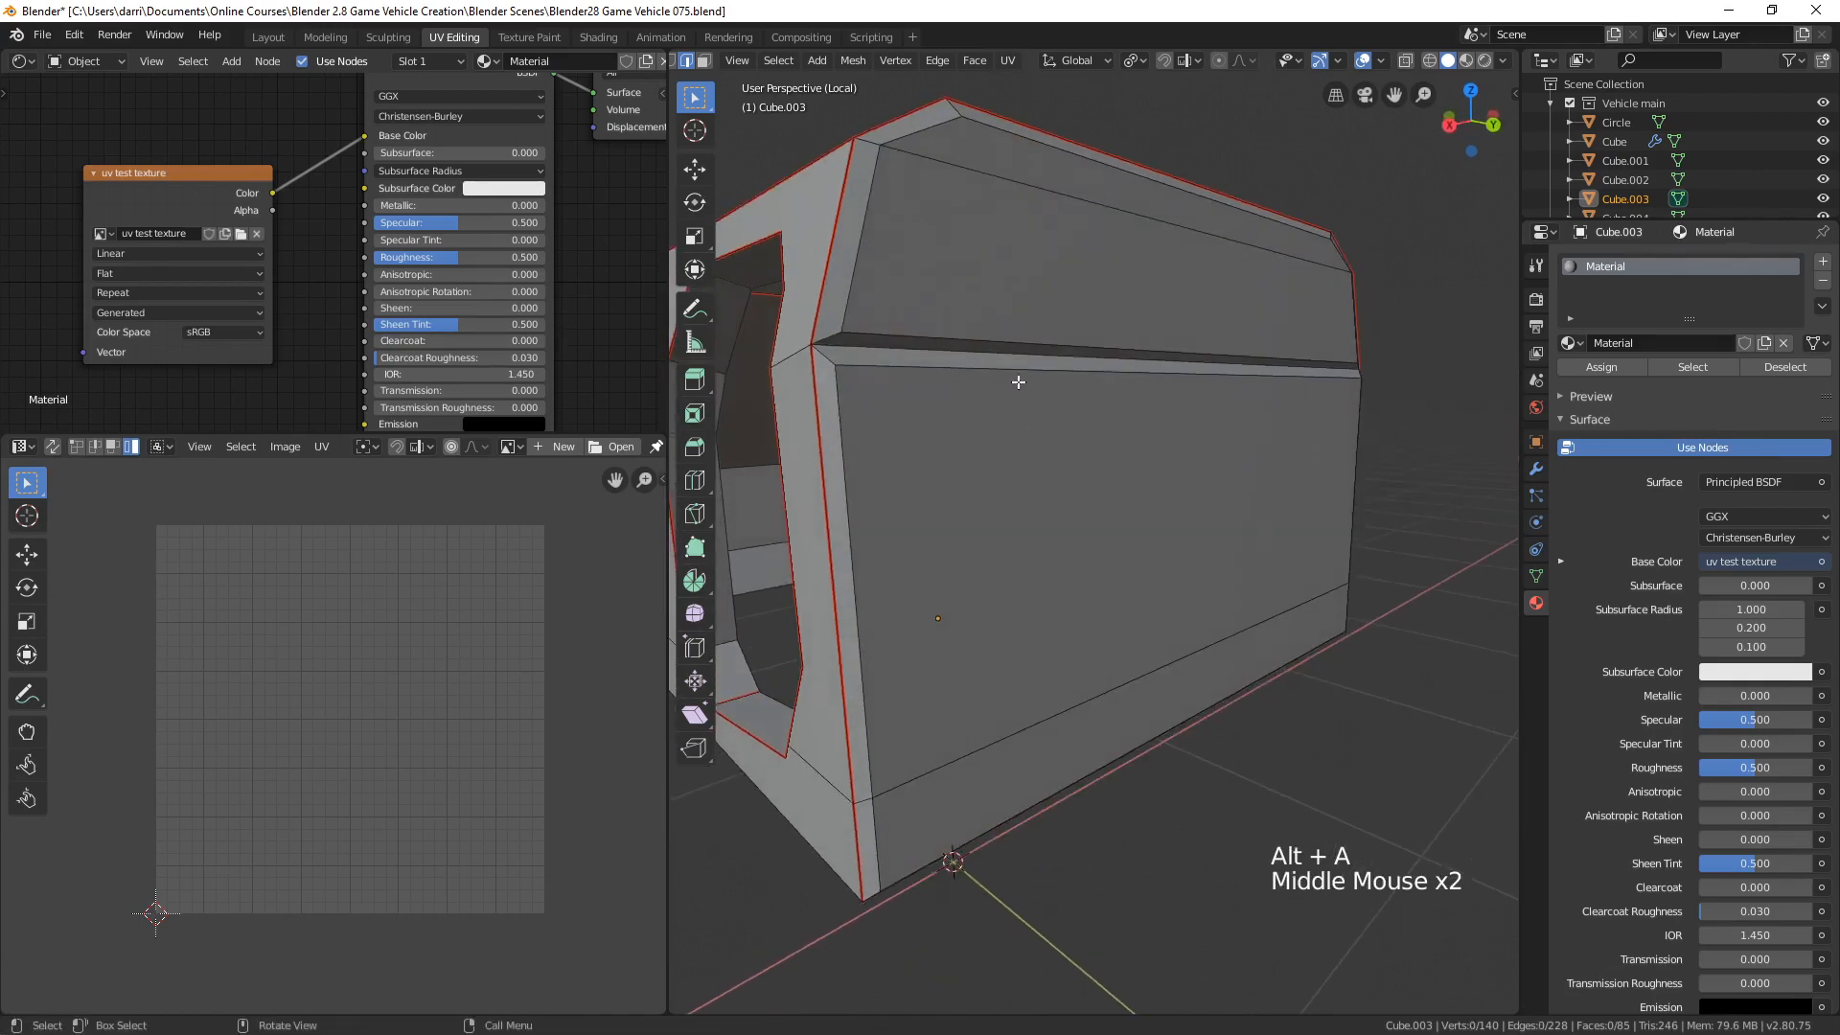
{"action": "left_click", "coordinate": [1023, 349]}
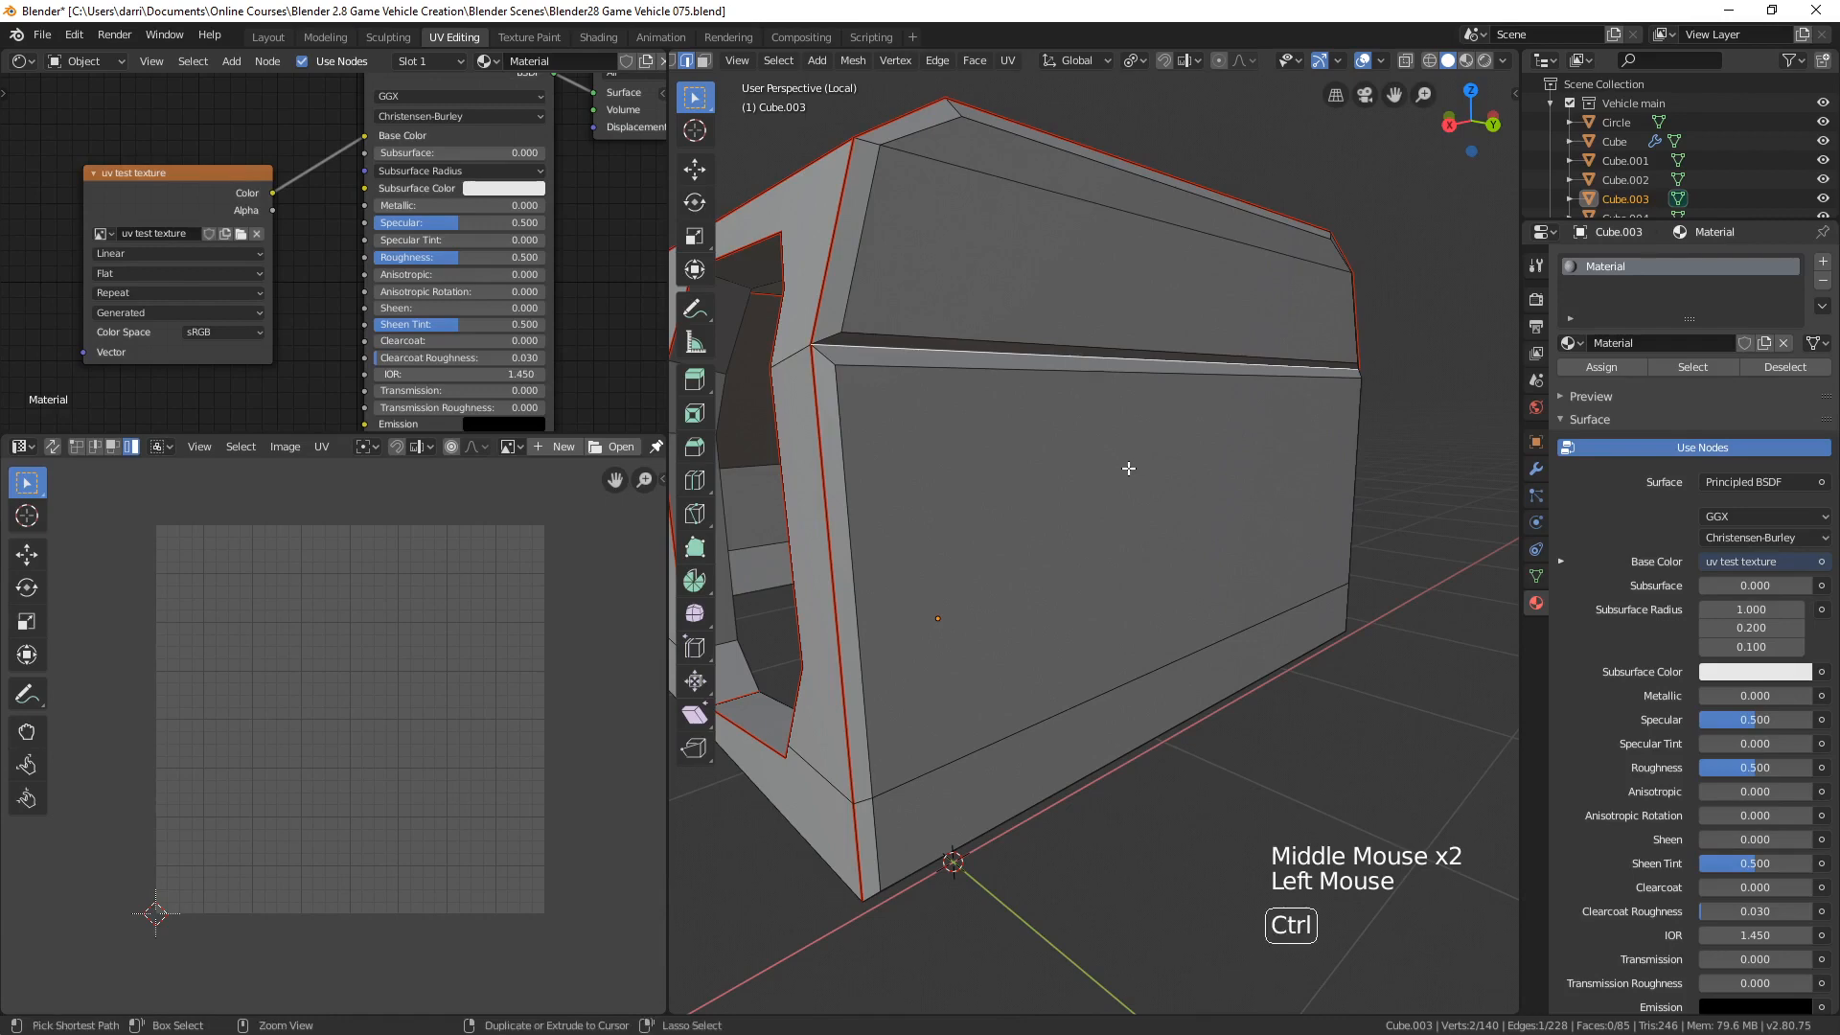
{"action": "key", "text": "ctrl+e"}
{"action": "left_click", "coordinate": [1128, 468]}
{"action": "key", "text": "alt+a"}
- Select the whole cab mesh and unwrap it along the marked seams
{"action": "middle_click_drag", "start_coordinate": [1126, 467], "coordinate": [1185, 439]}
{"action": "scroll", "coordinate": [1089, 350], "scroll_direction": "down", "scroll_amount": 2}
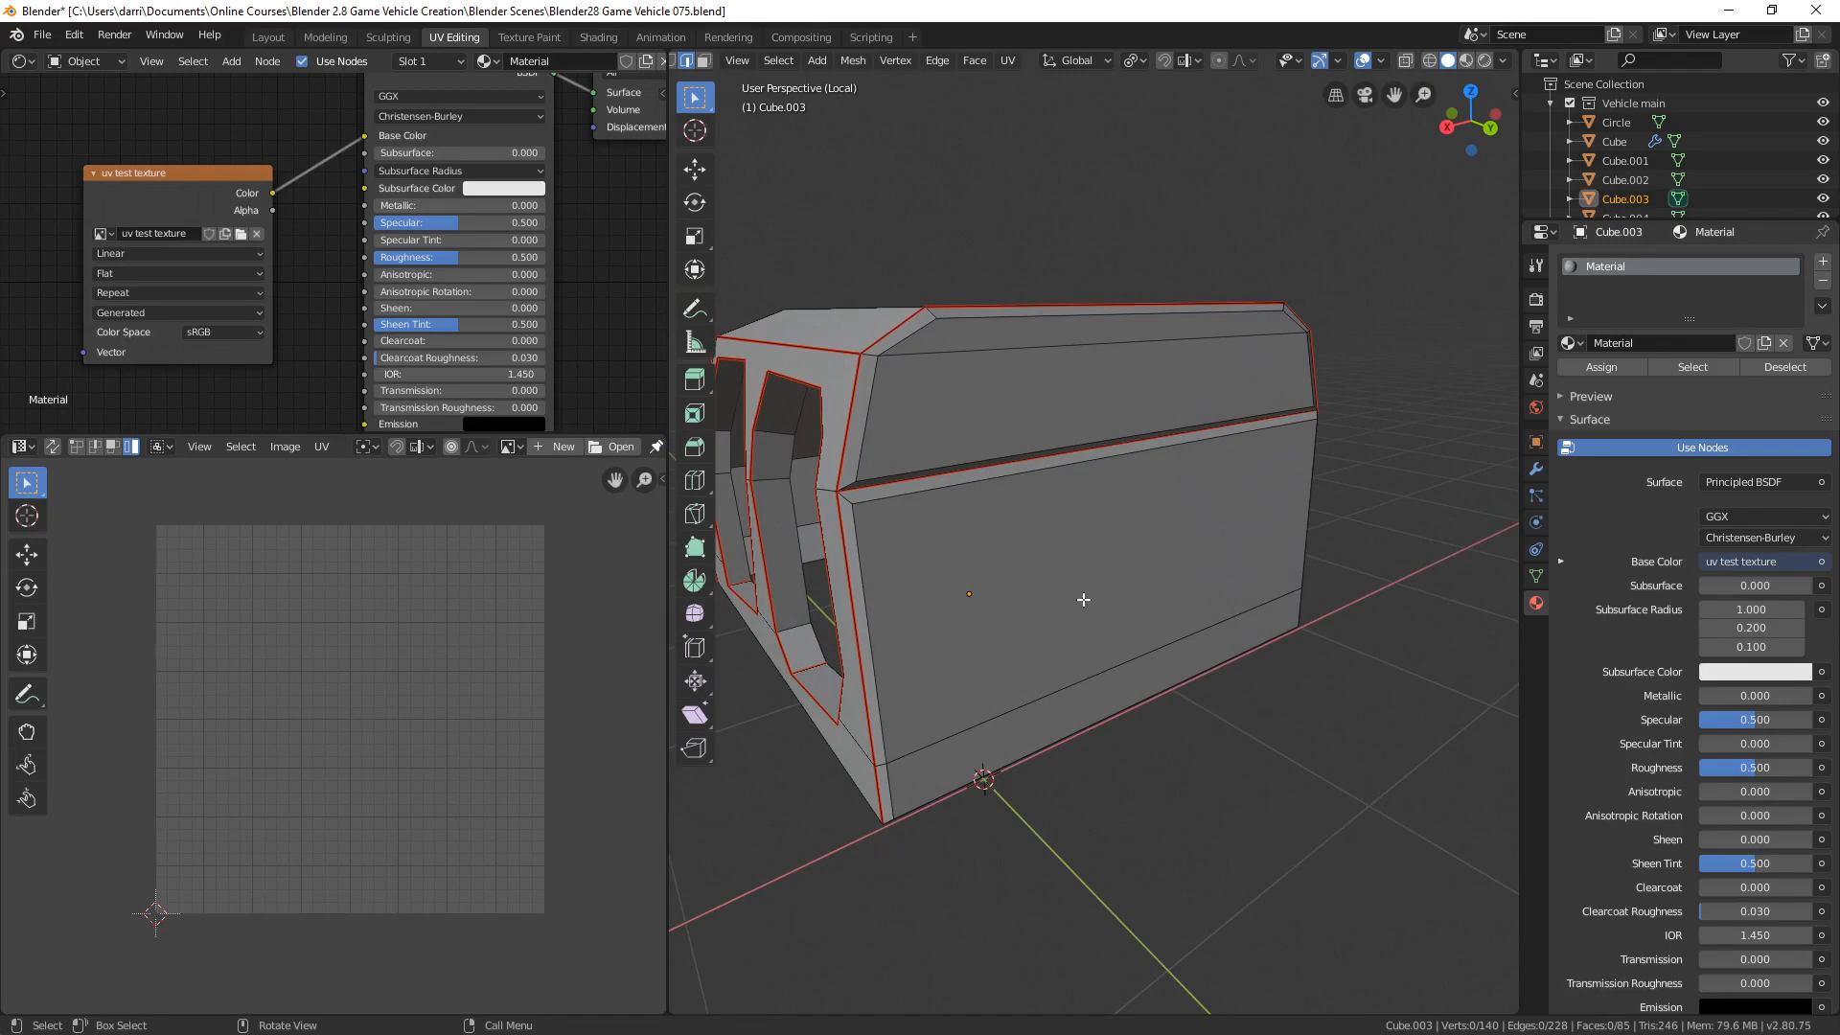
{"action": "scroll", "coordinate": [1083, 599], "scroll_direction": "down", "scroll_amount": 2}
{"action": "middle_click_drag", "start_coordinate": [1083, 599], "coordinate": [973, 702]}
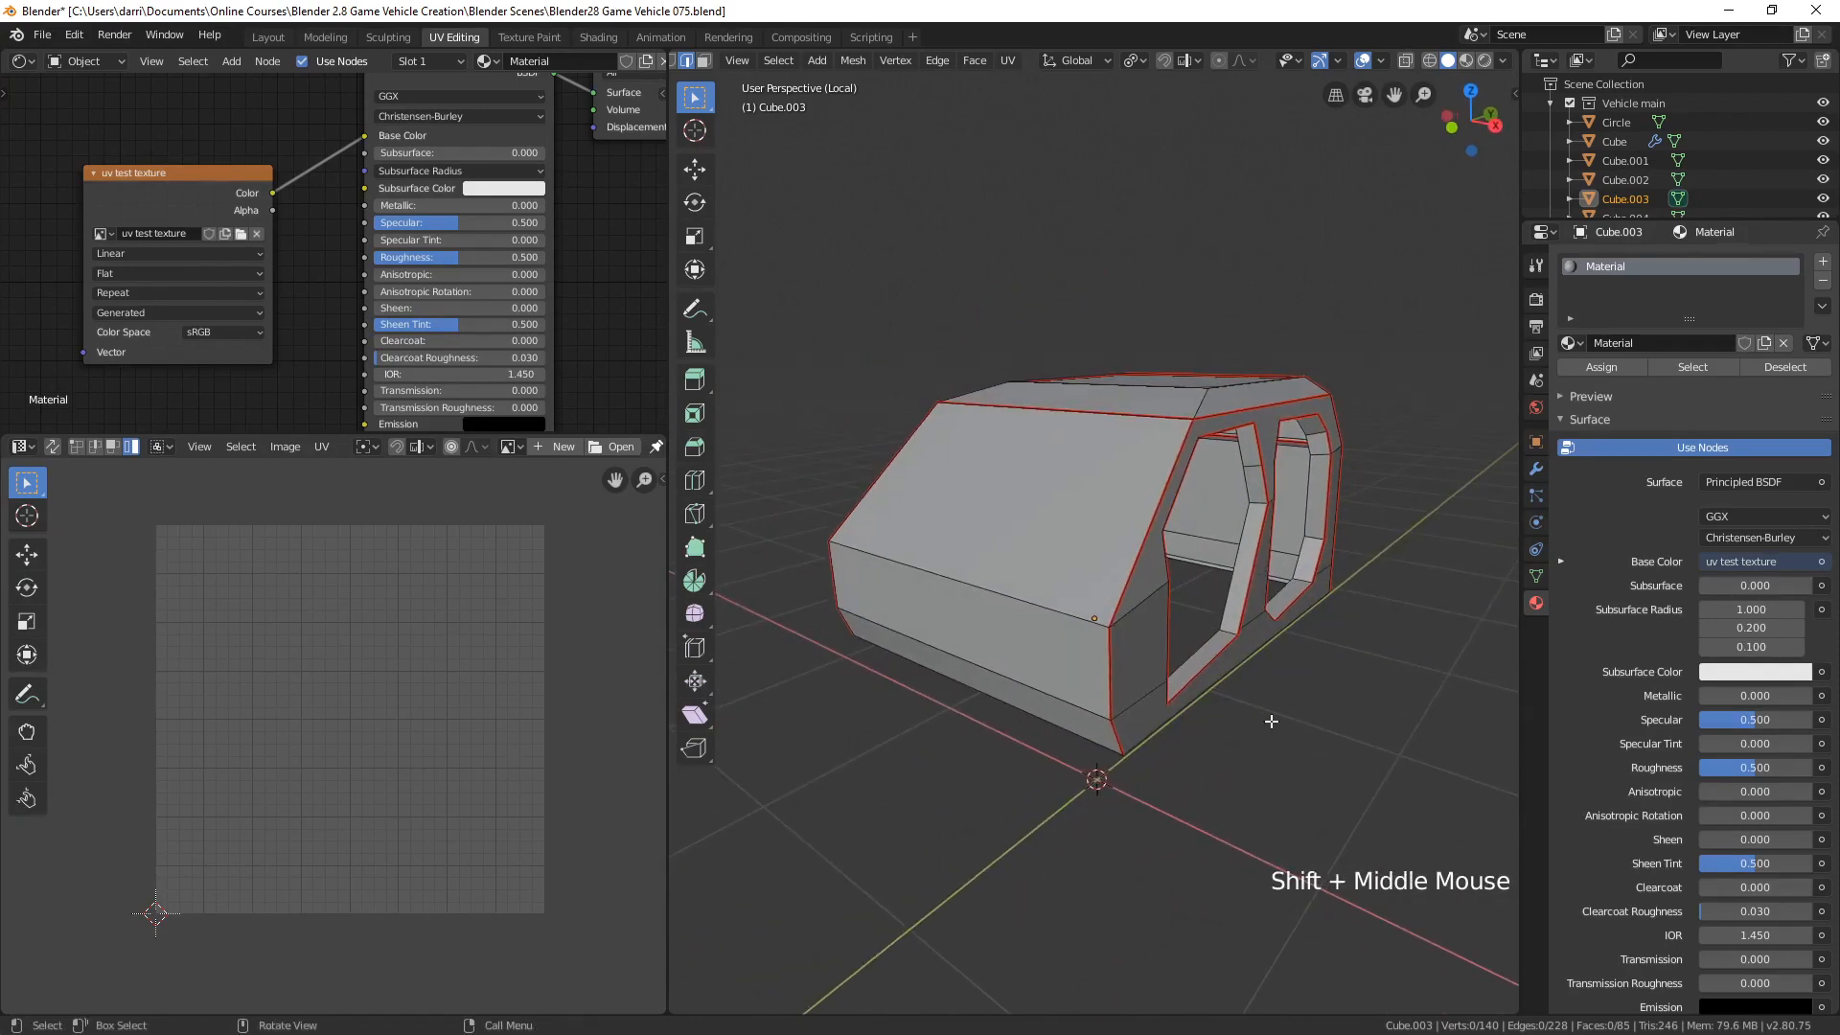
{"action": "key", "text": "a"}
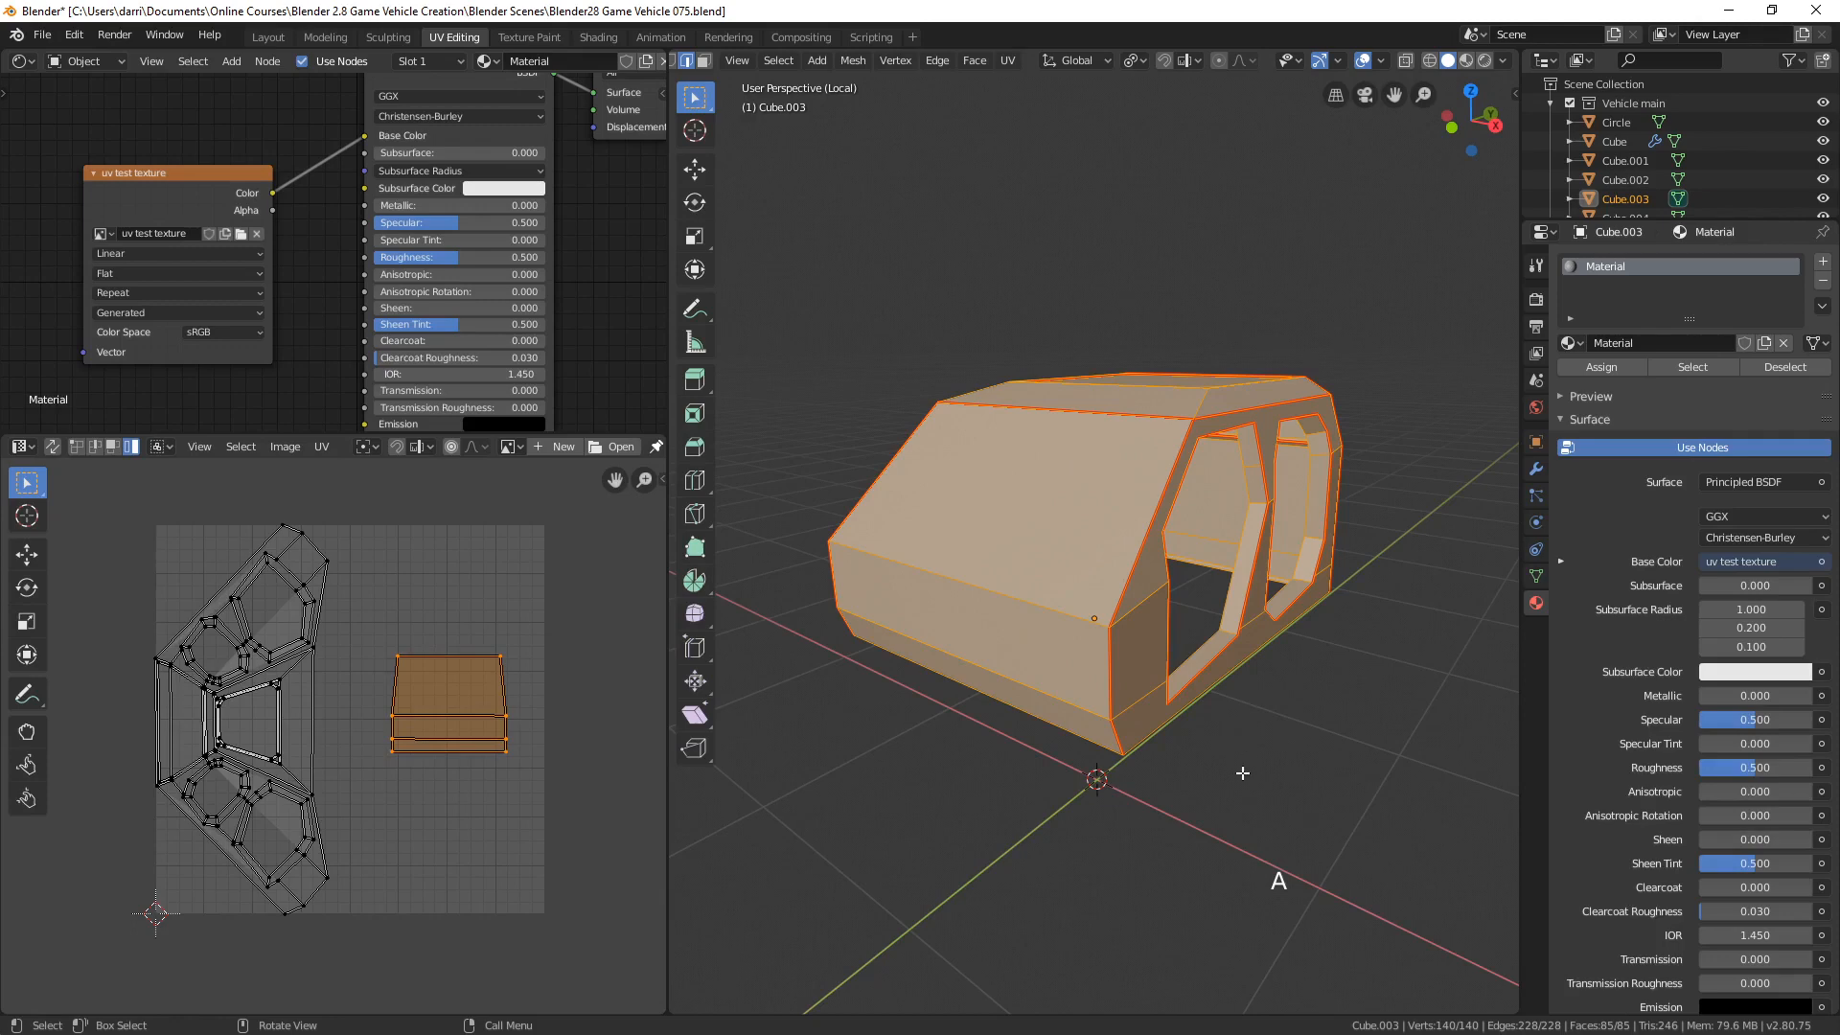
{"action": "key", "text": "u"}
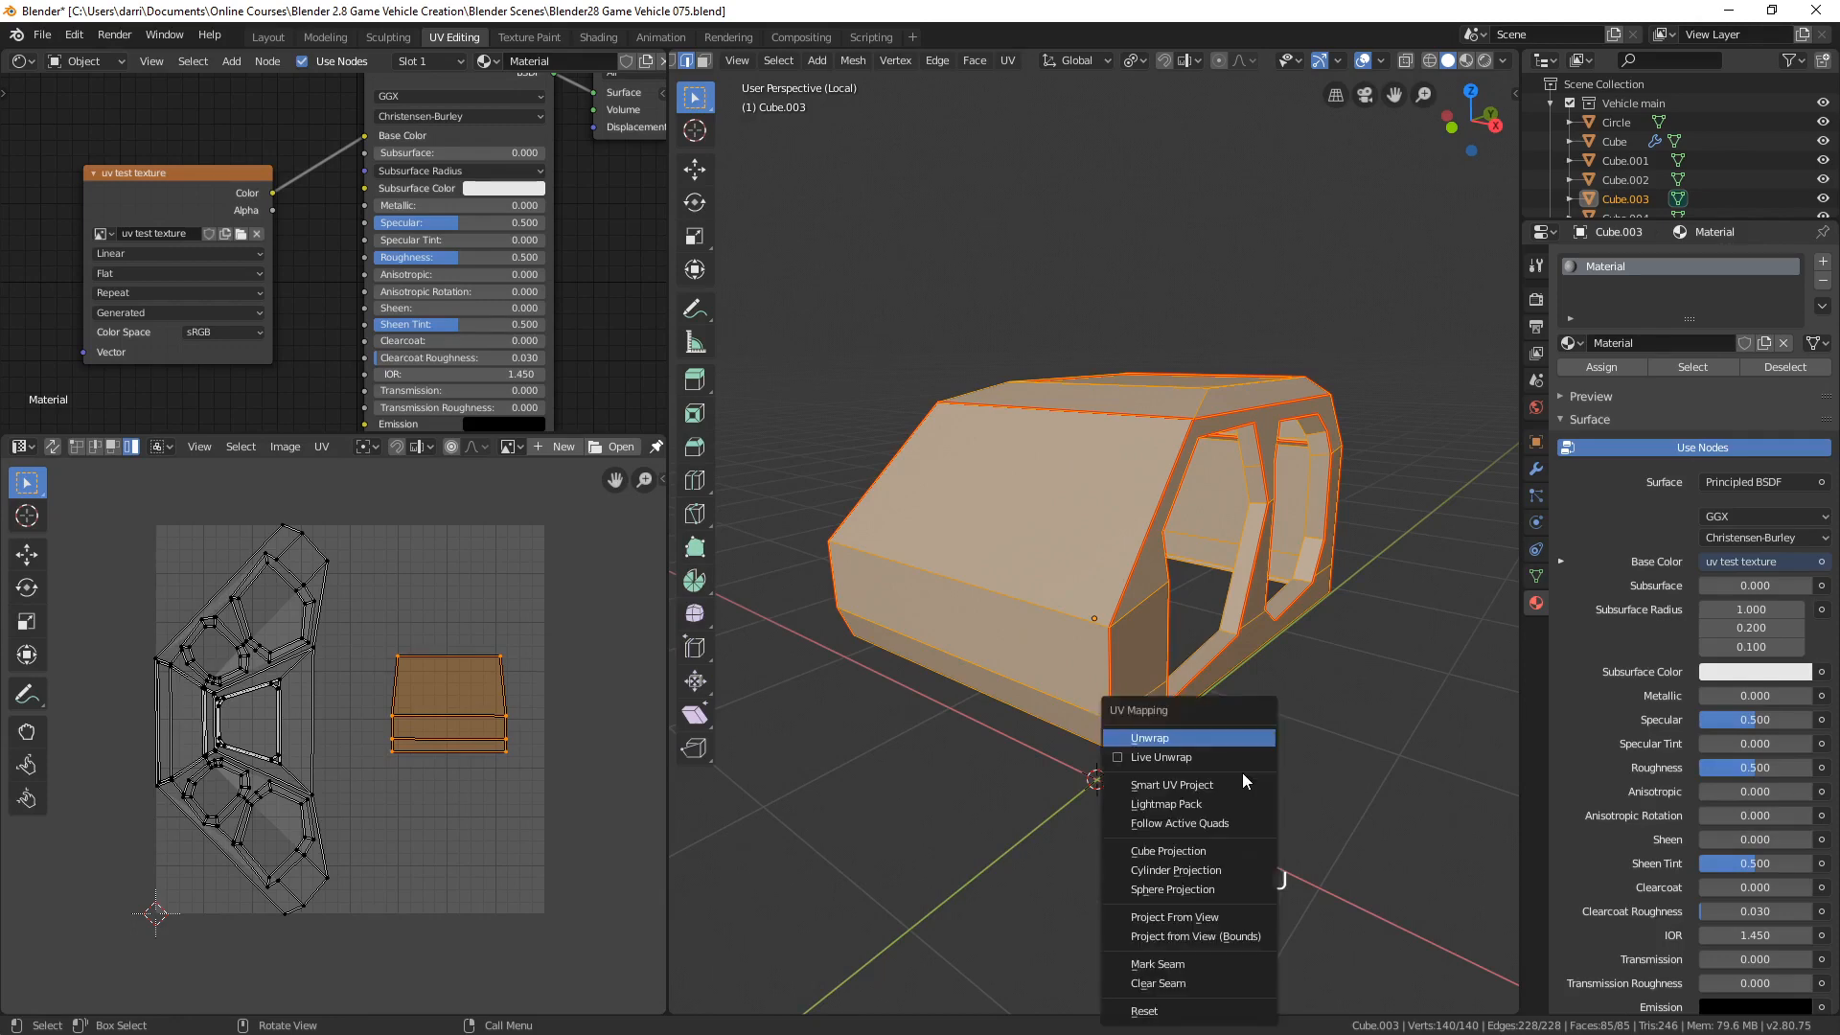
{"action": "left_click", "coordinate": [1184, 737]}
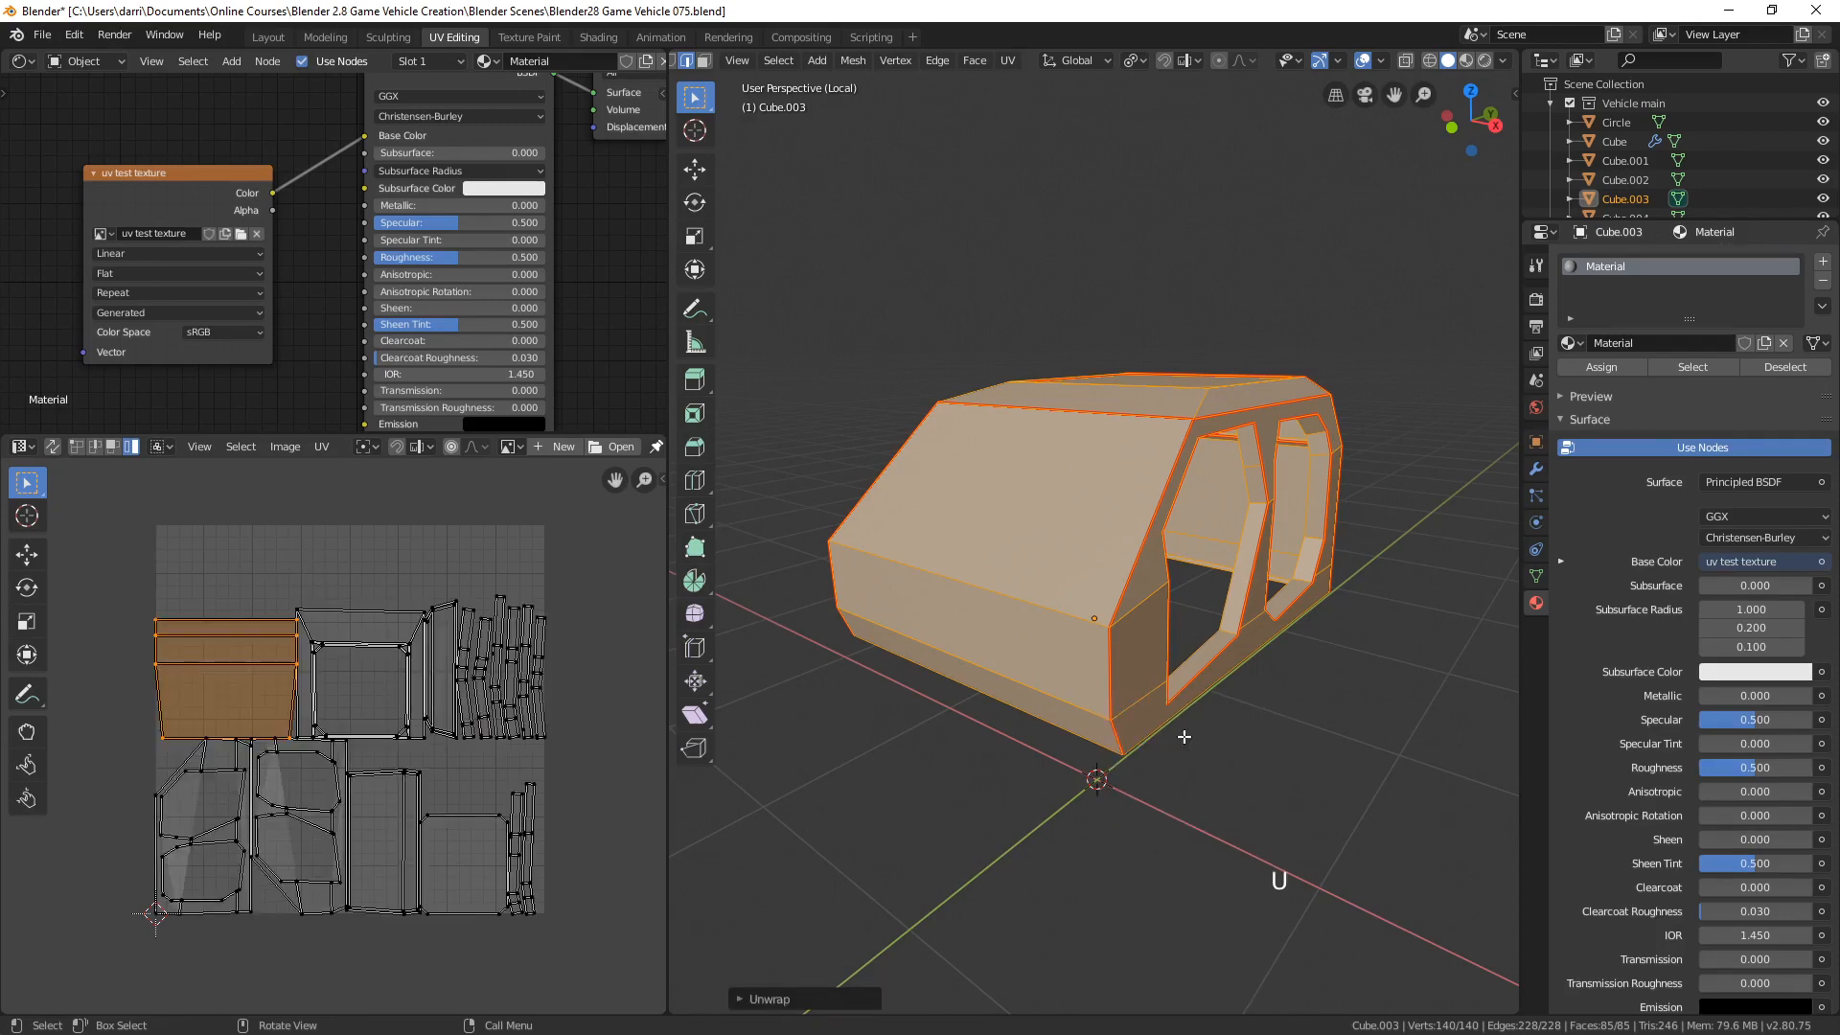
- Deselect the UVs in the UV layout and display the cab in Look Dev shading
{"action": "key", "text": "alt+a"}
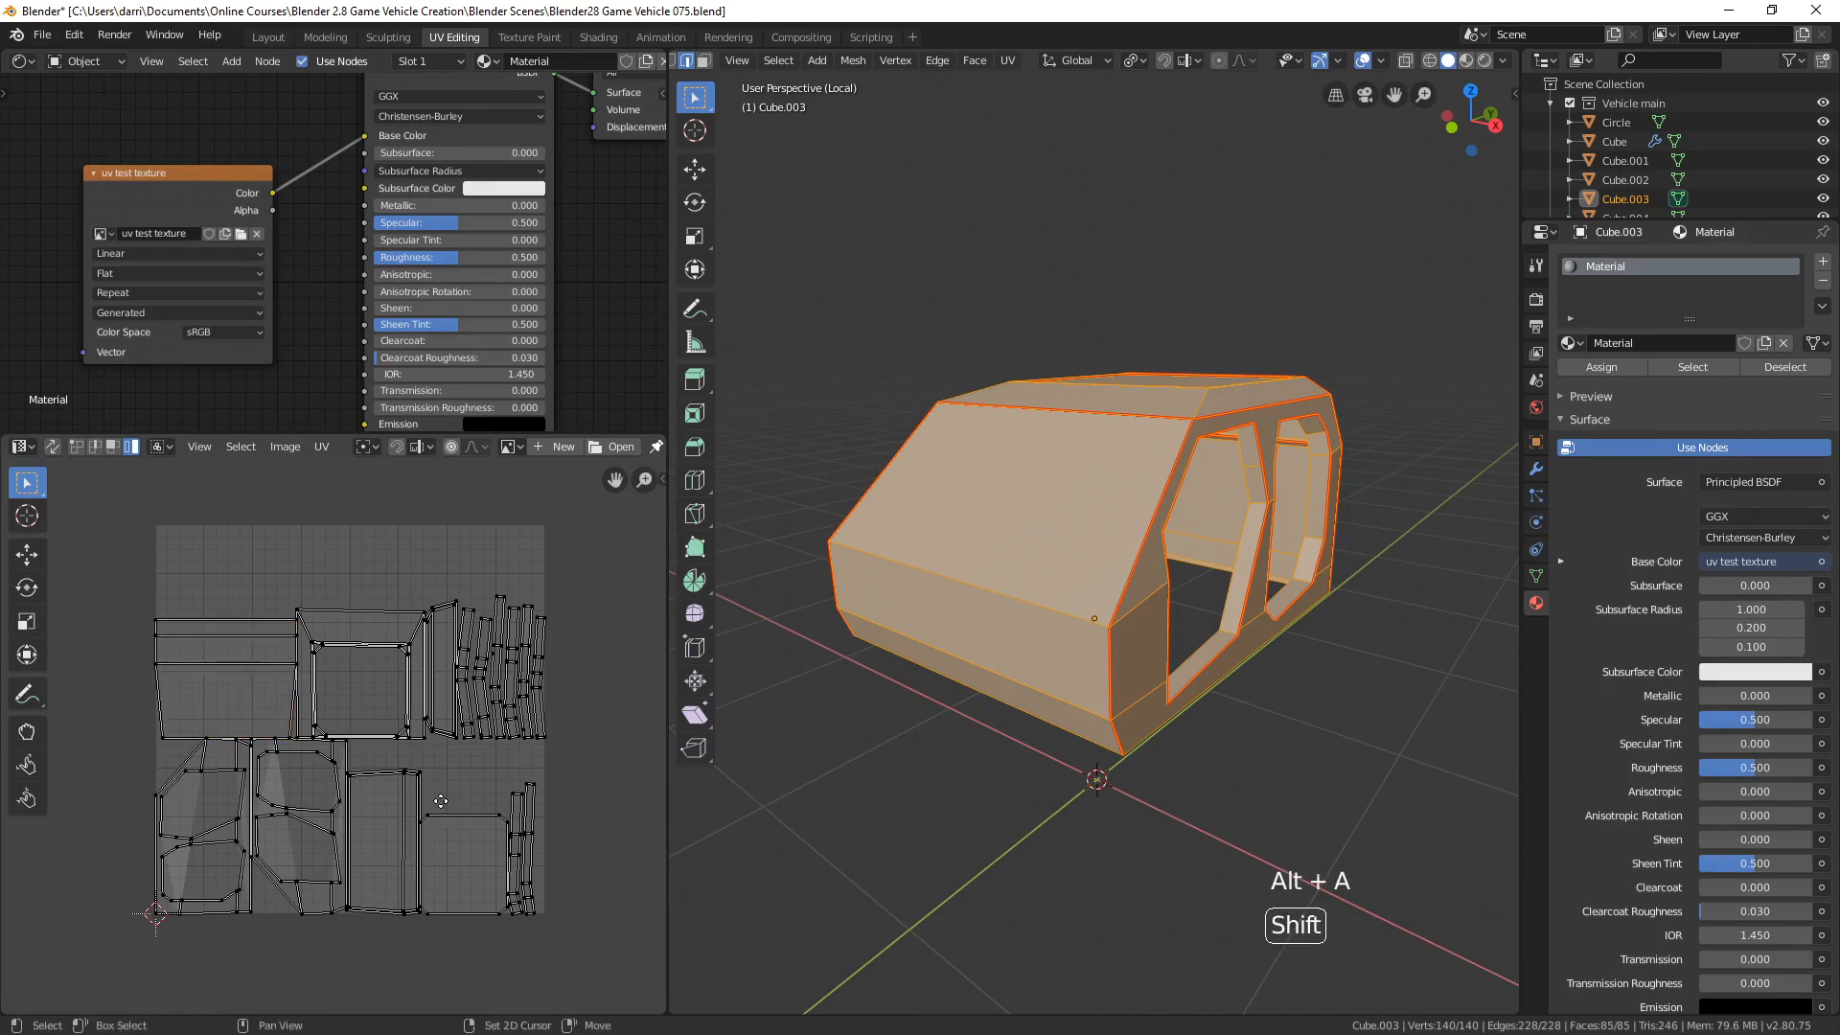
{"action": "middle_click_drag", "start_coordinate": [438, 808], "coordinate": [406, 792], "text": "shift"}
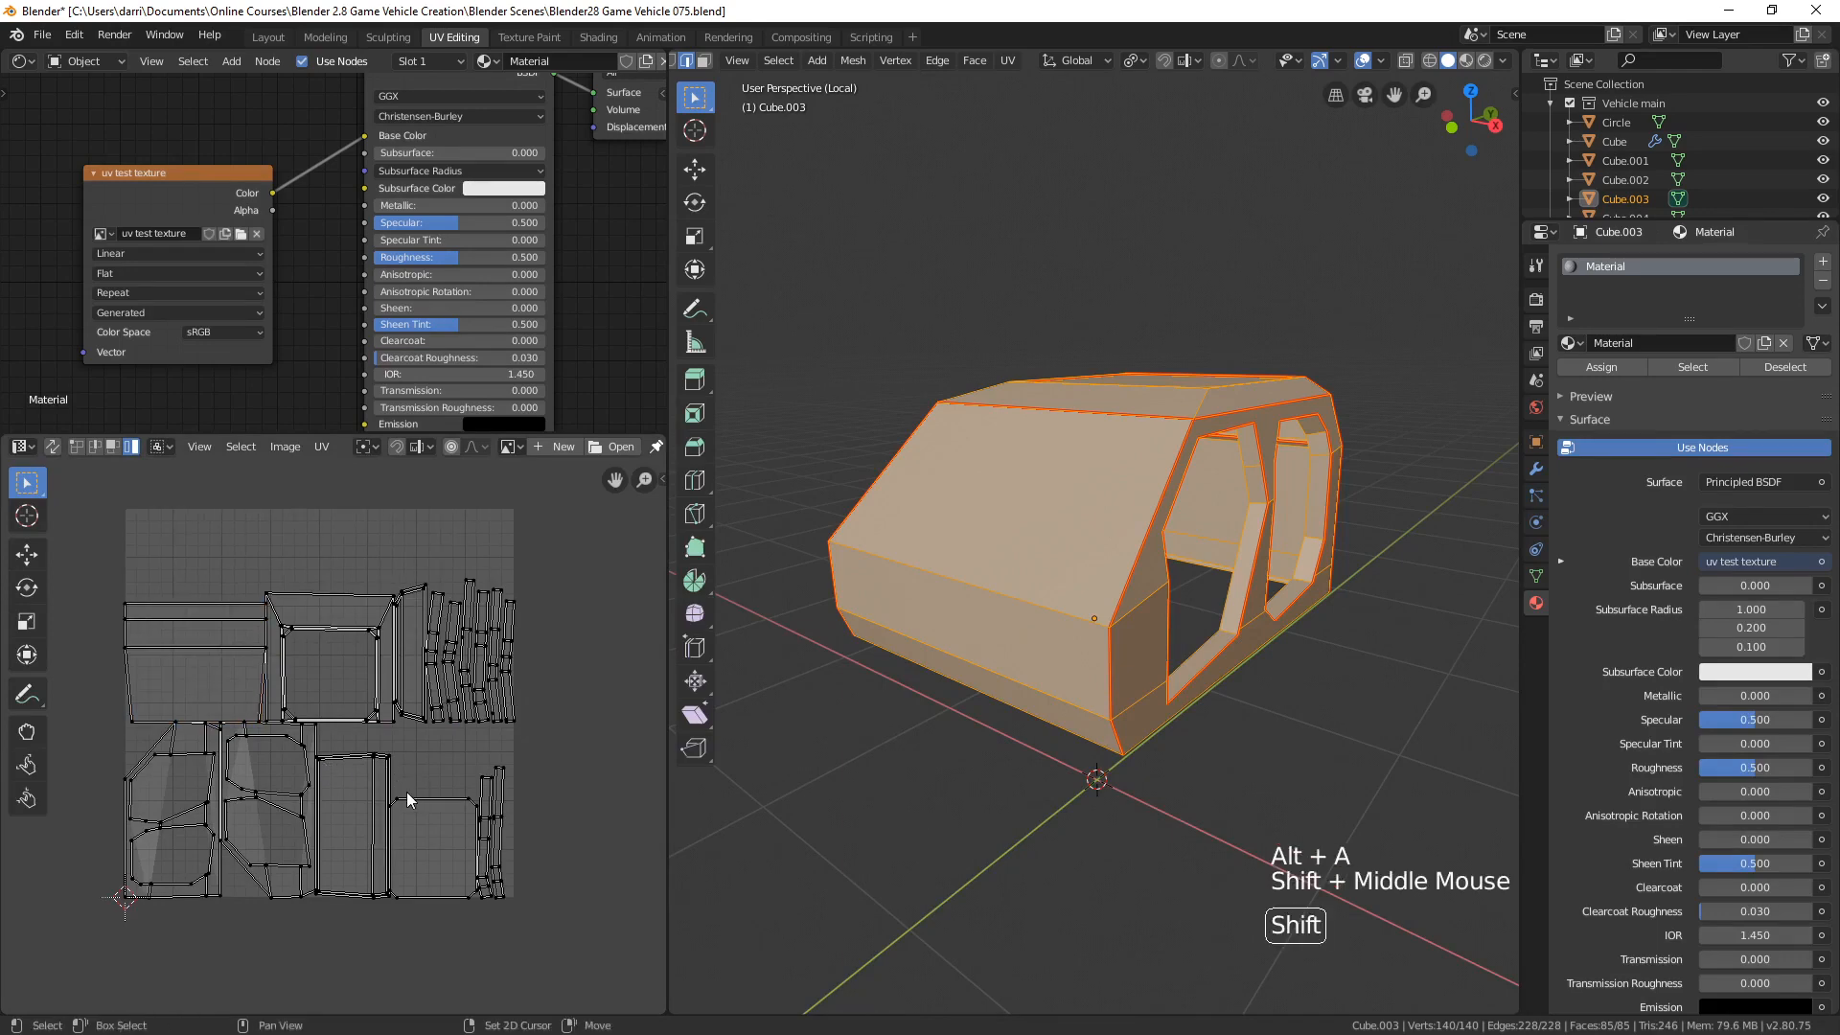
{"action": "left_click", "coordinate": [1466, 62]}
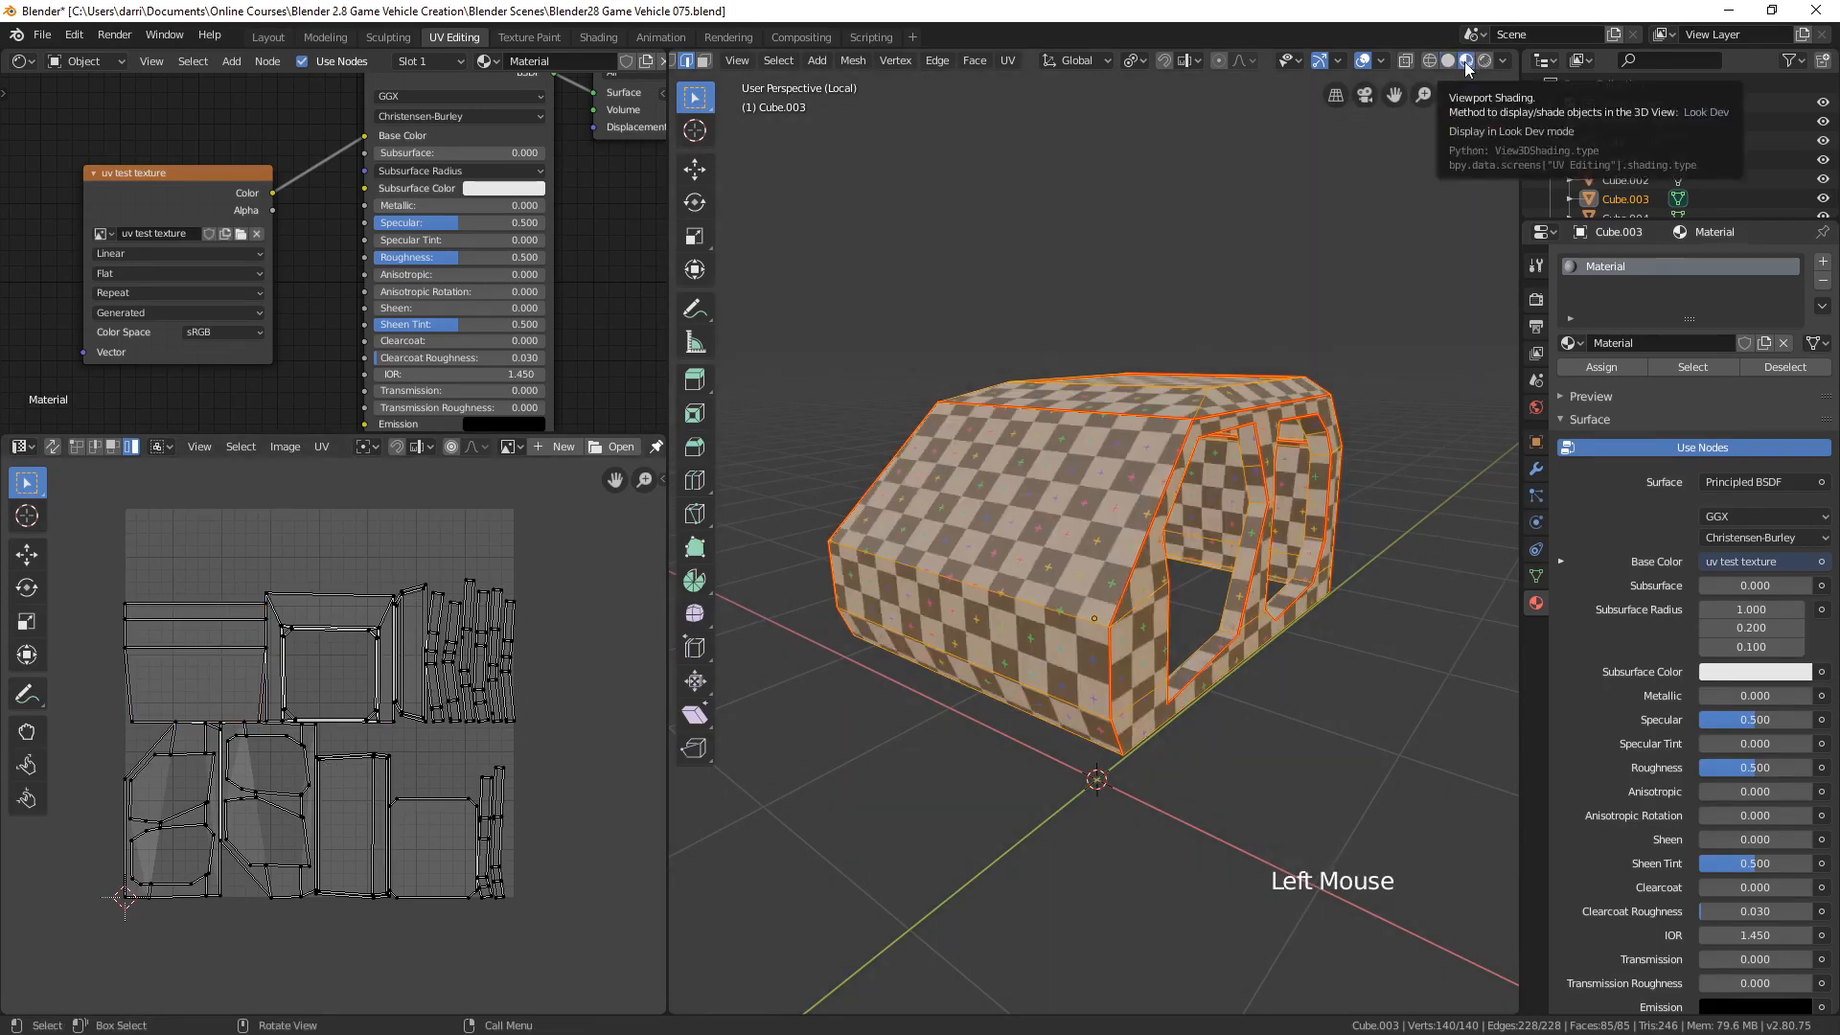
- Examine the checker test texture on the cab's exterior, interior and opening rims for stretching and uneven scale
{"action": "key", "text": "alt+a"}
{"action": "middle_click_drag", "start_coordinate": [1102, 594], "coordinate": [747, 630]}
{"action": "scroll", "coordinate": [1124, 596], "scroll_direction": "up", "scroll_amount": 2}
{"action": "scroll", "coordinate": [856, 489], "scroll_direction": "down", "scroll_amount": 2}
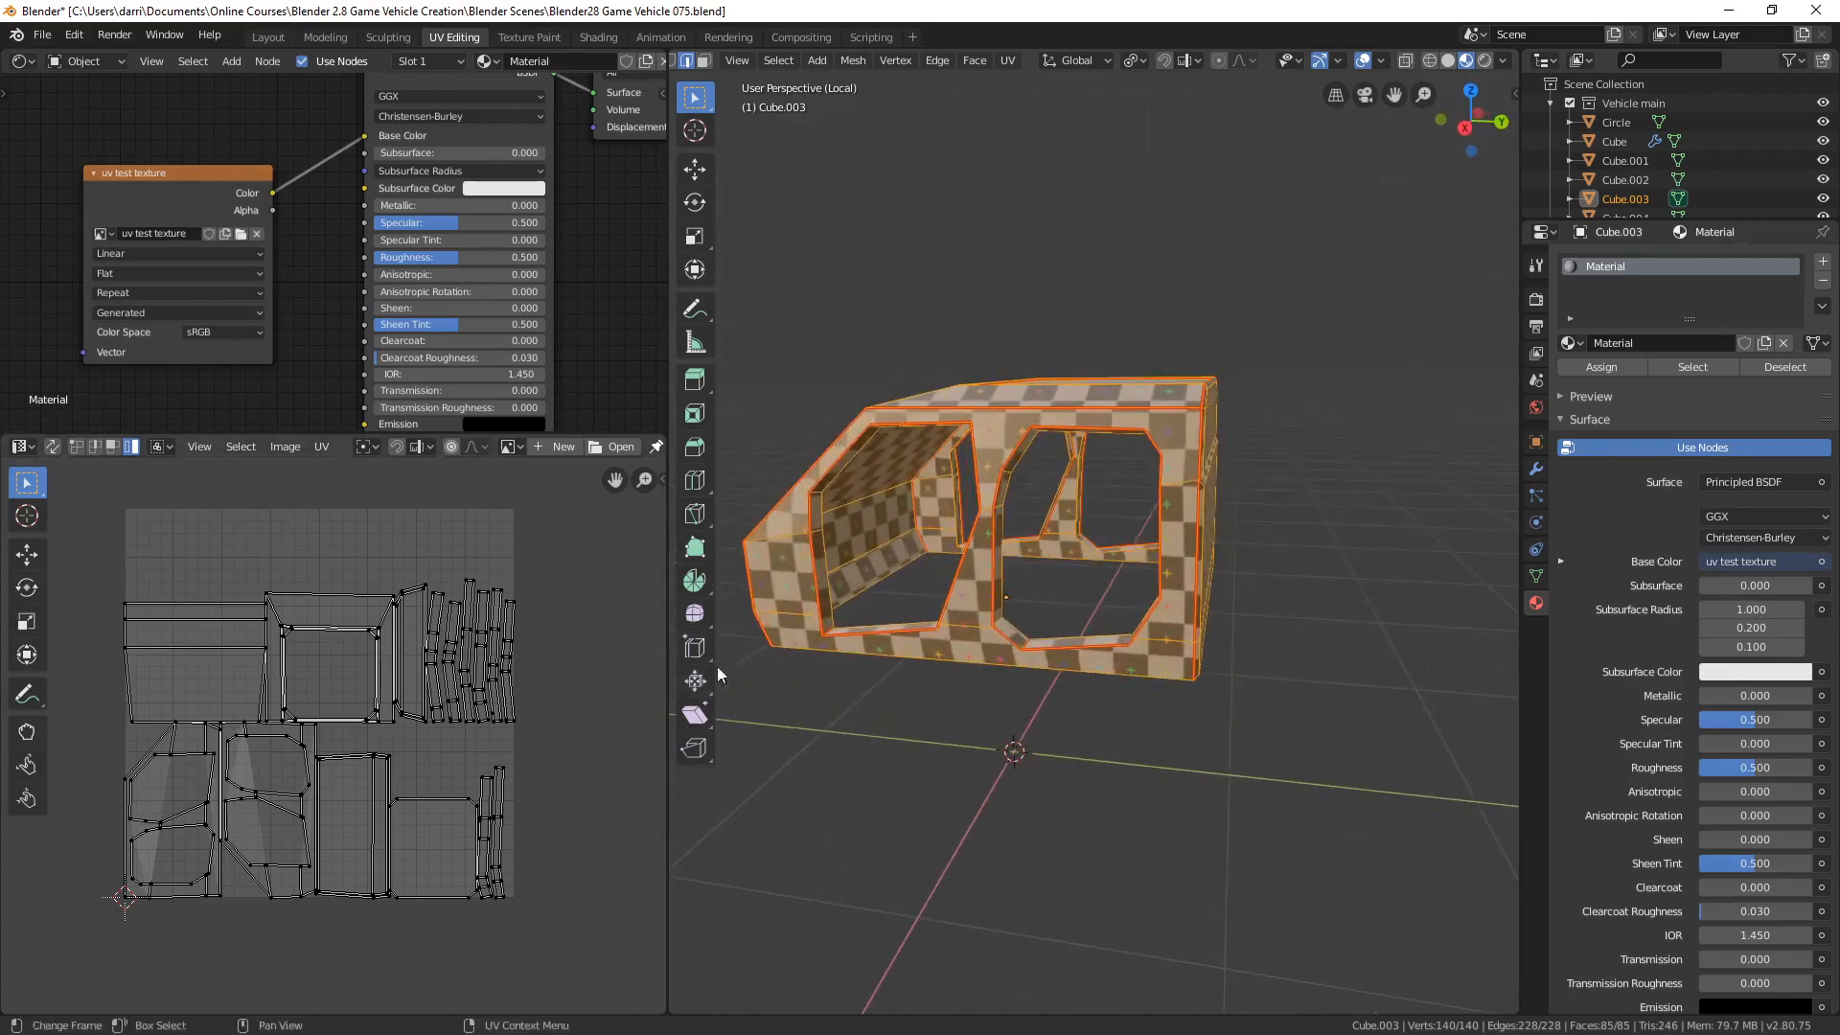
{"action": "middle_click_drag", "start_coordinate": [751, 696], "coordinate": [892, 713]}
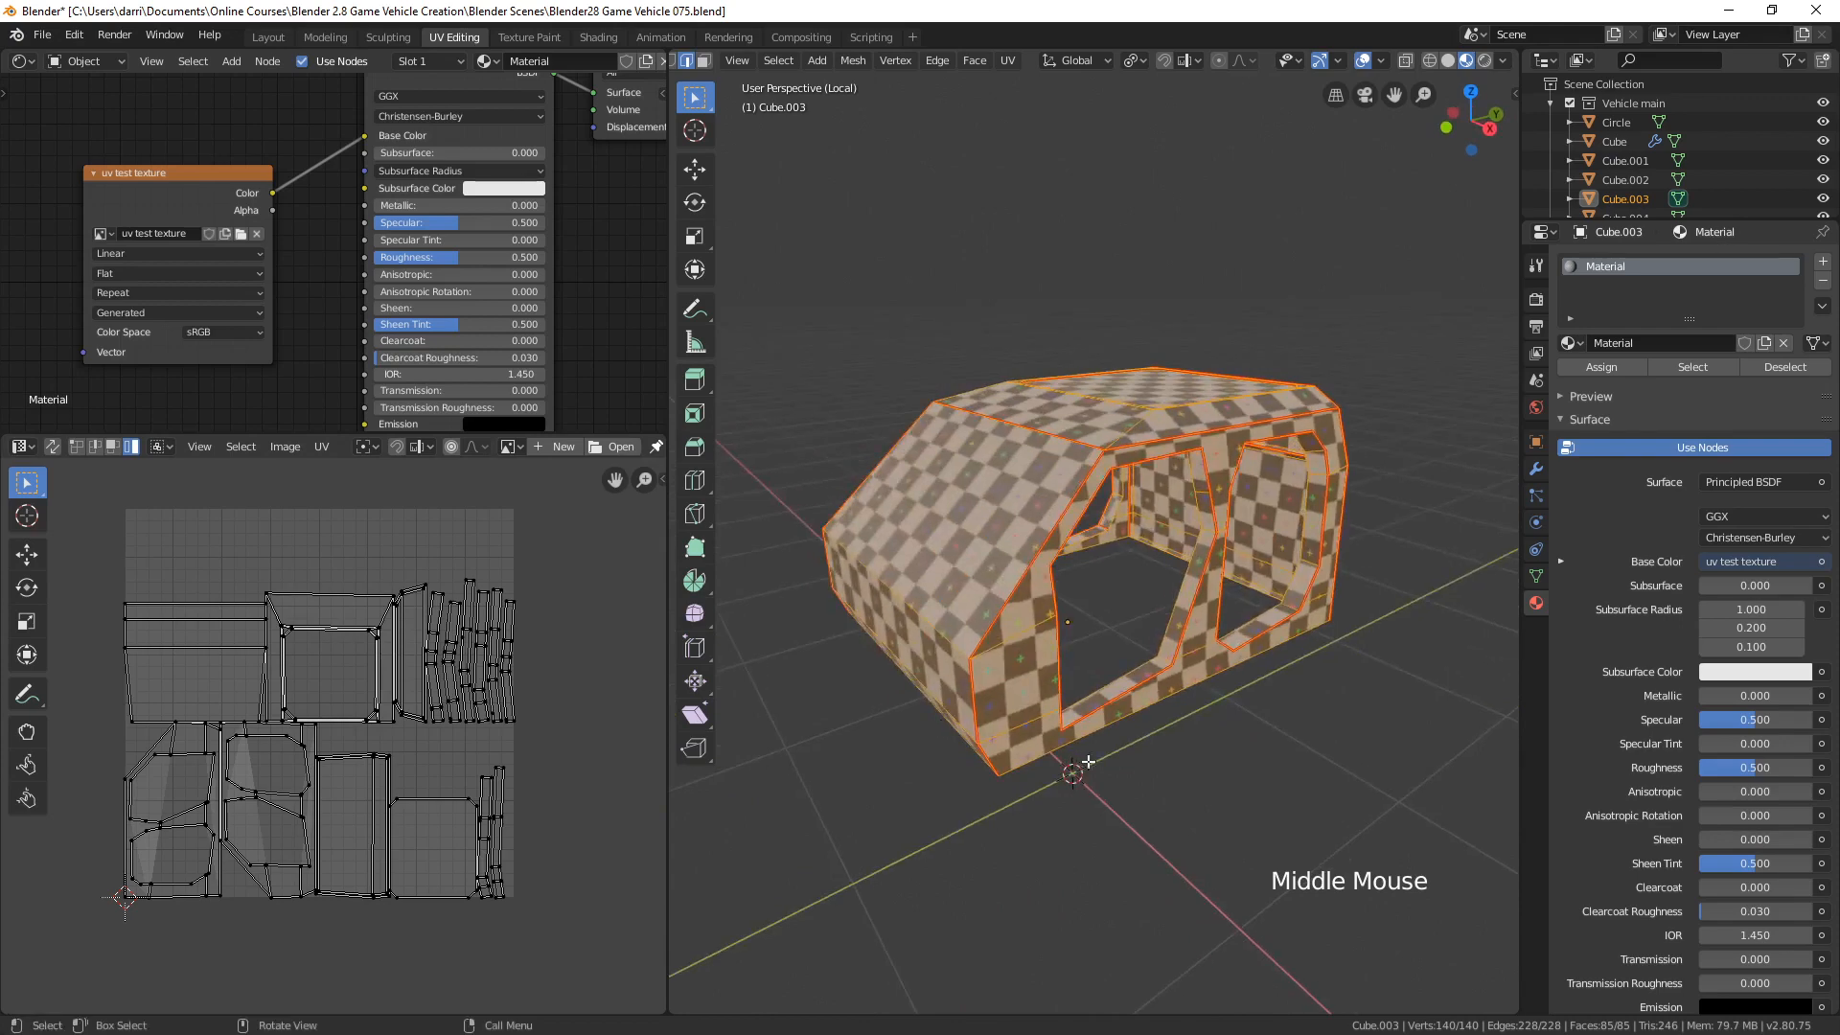
{"action": "middle_click_drag", "start_coordinate": [1090, 762], "coordinate": [1018, 778], "text": "shift"}
{"action": "scroll", "coordinate": [1018, 777], "scroll_direction": "up", "scroll_amount": 2}
{"action": "scroll", "coordinate": [1018, 778], "scroll_direction": "down", "scroll_amount": 1}
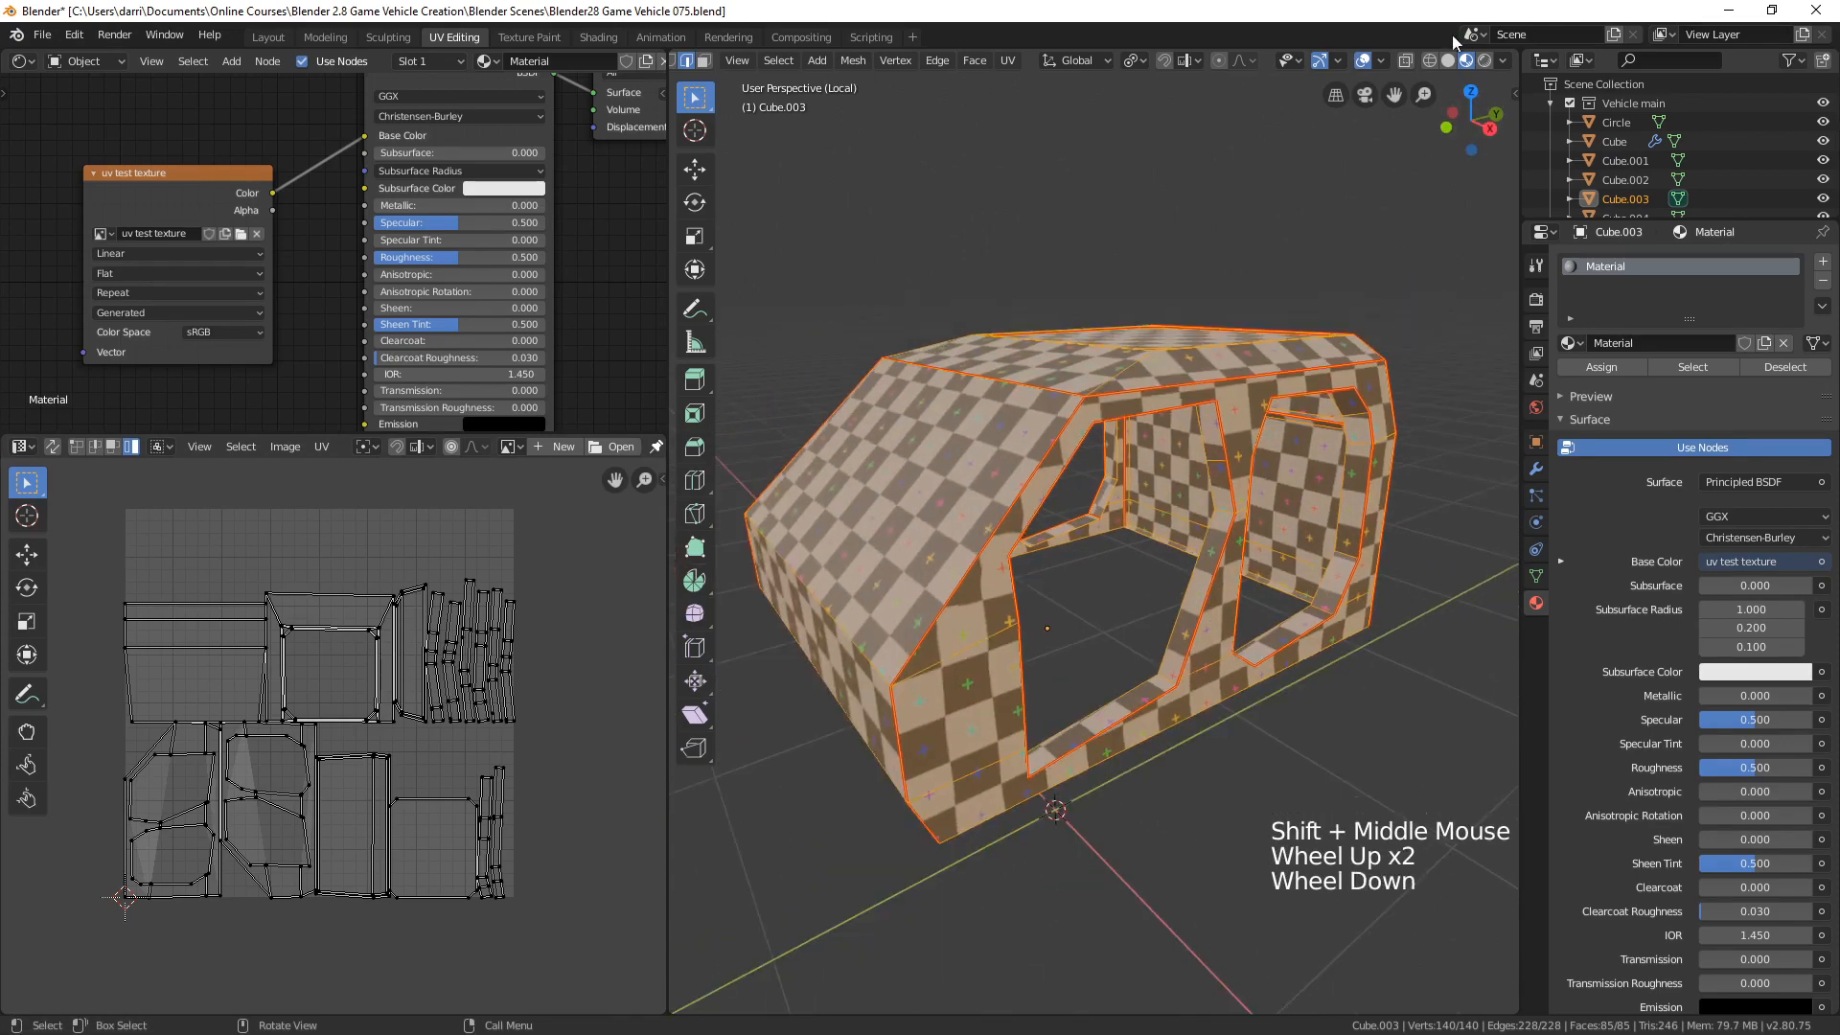
- Display the cab in Solid shading and examine the shaded side-panel islands in the UV layout
{"action": "left_click", "coordinate": [1448, 60]}
{"action": "scroll", "coordinate": [384, 726], "scroll_direction": "up", "scroll_amount": 3}
{"action": "mouse_move", "coordinate": [311, 820]}
{"action": "middle_mouse_down", "text": "shift"}
{"action": "mouse_move", "coordinate": [383, 726]}
{"action": "mouse_move", "coordinate": [387, 812]}
{"action": "middle_mouse_up", "text": "shift"}
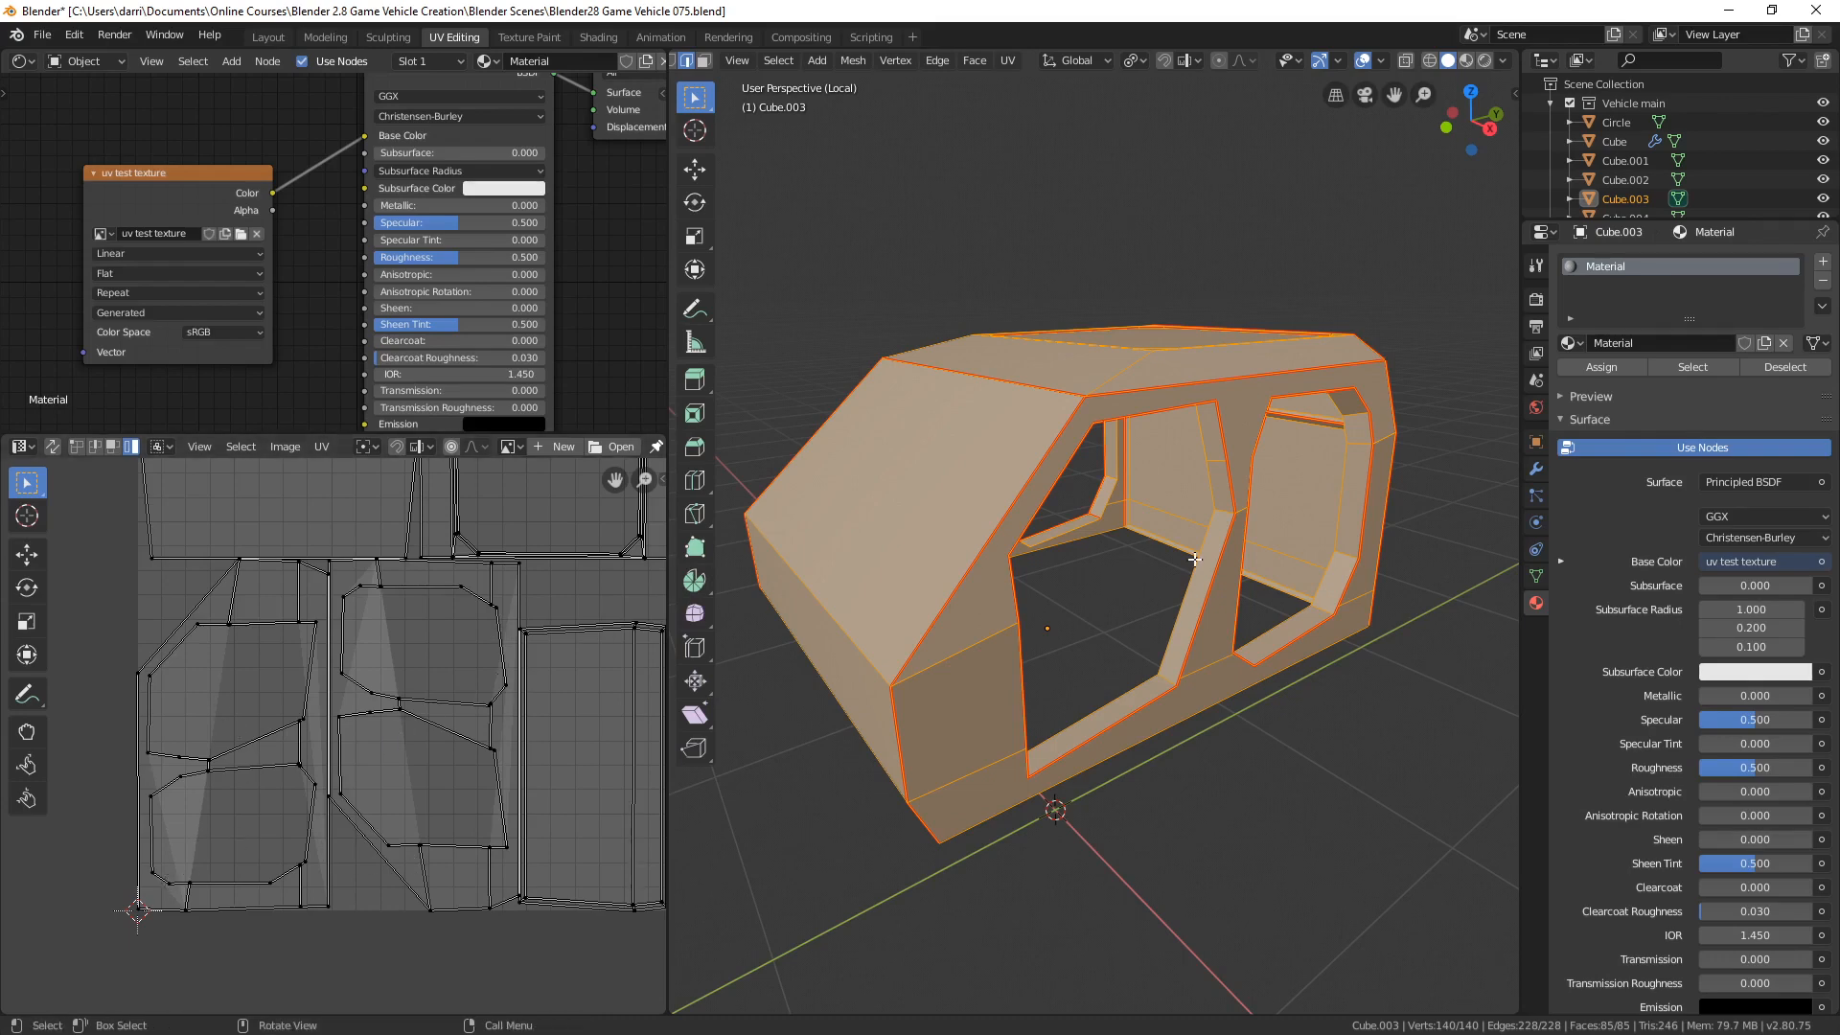
- Examine the individual edges around the cab's rear side opening in edge select mode
{"action": "middle_click_drag", "start_coordinate": [1274, 552], "coordinate": [1143, 520], "text": "shift"}
{"action": "scroll", "coordinate": [1263, 556], "scroll_direction": "up", "scroll_amount": 3}
{"action": "key", "text": "2"}
{"action": "left_click", "coordinate": [1099, 391]}
{"action": "middle_click_drag", "start_coordinate": [1262, 497], "coordinate": [1015, 545]}
{"action": "middle_click_drag", "start_coordinate": [836, 423], "coordinate": [1146, 529]}
{"action": "left_click", "coordinate": [1155, 527]}
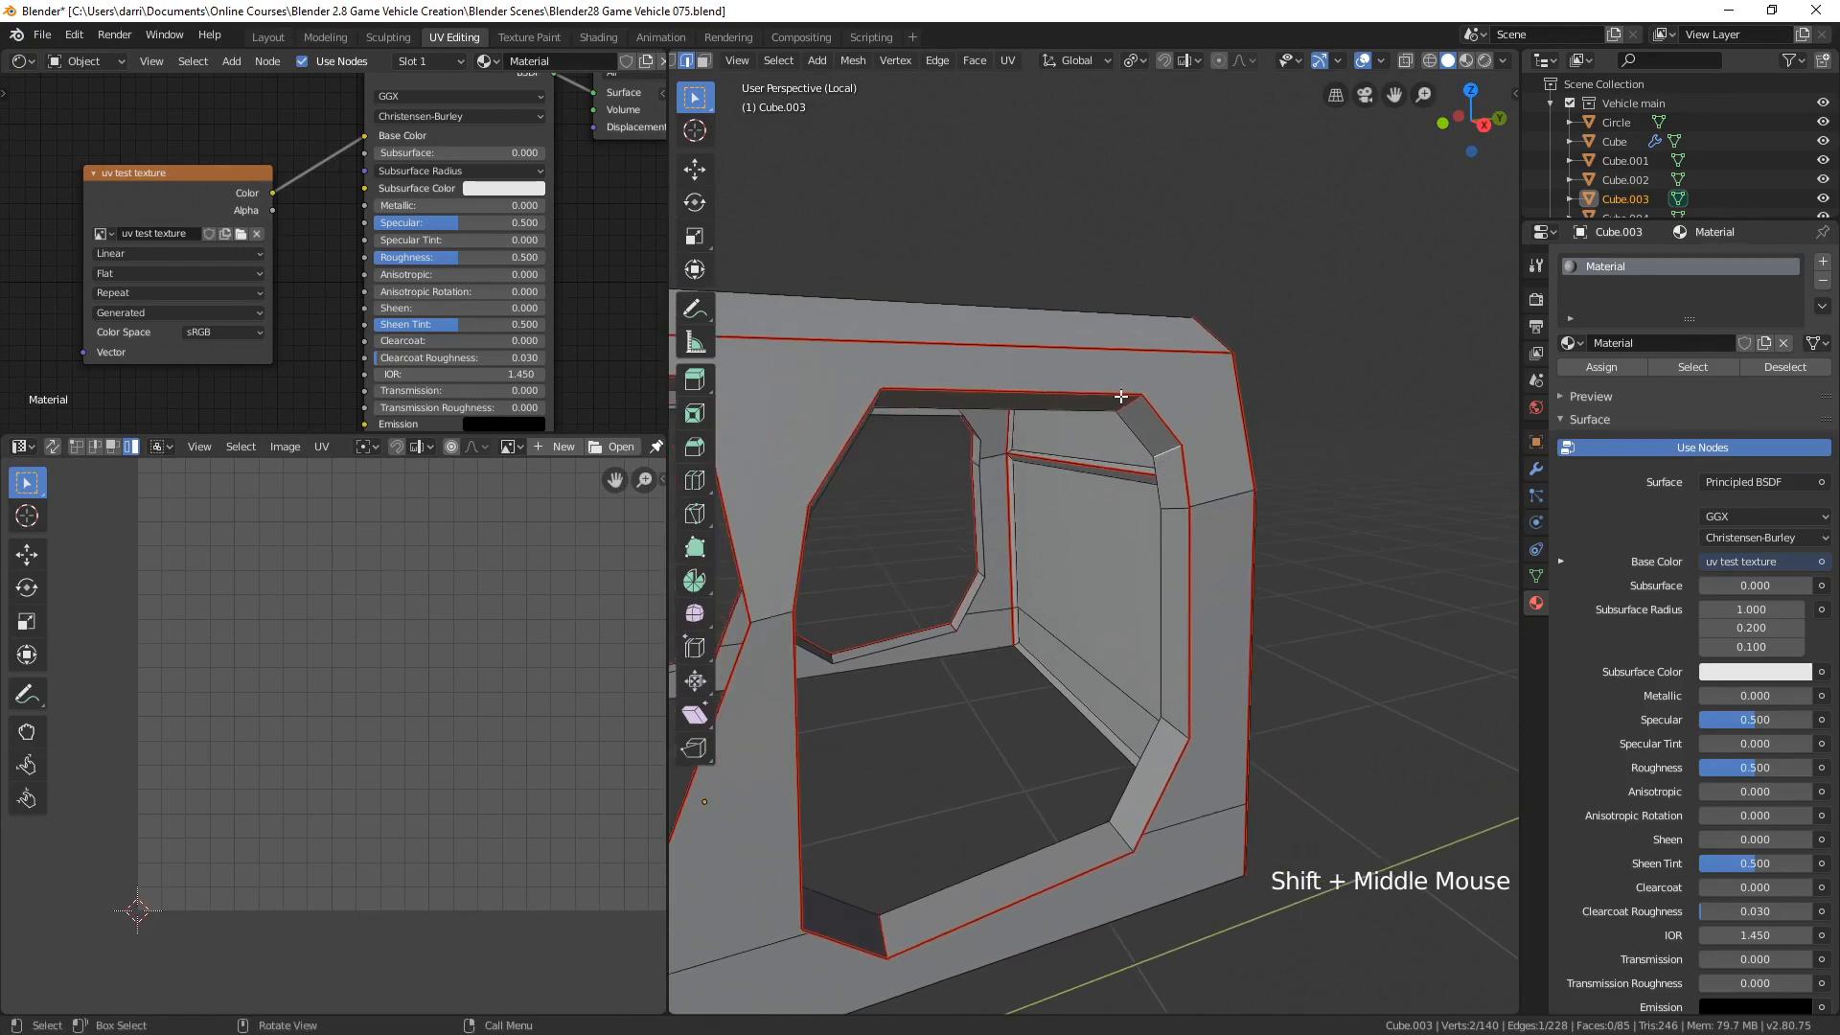
- Select the large many-sided face above the side openings and examine its outline on the cab and in the UV layout
{"action": "scroll", "coordinate": [832, 505], "scroll_direction": "down", "scroll_amount": 3}
{"action": "middle_click_drag", "start_coordinate": [832, 506], "coordinate": [1083, 434], "text": "shift"}
{"action": "key", "text": "3"}
{"action": "left_click", "coordinate": [1099, 463]}
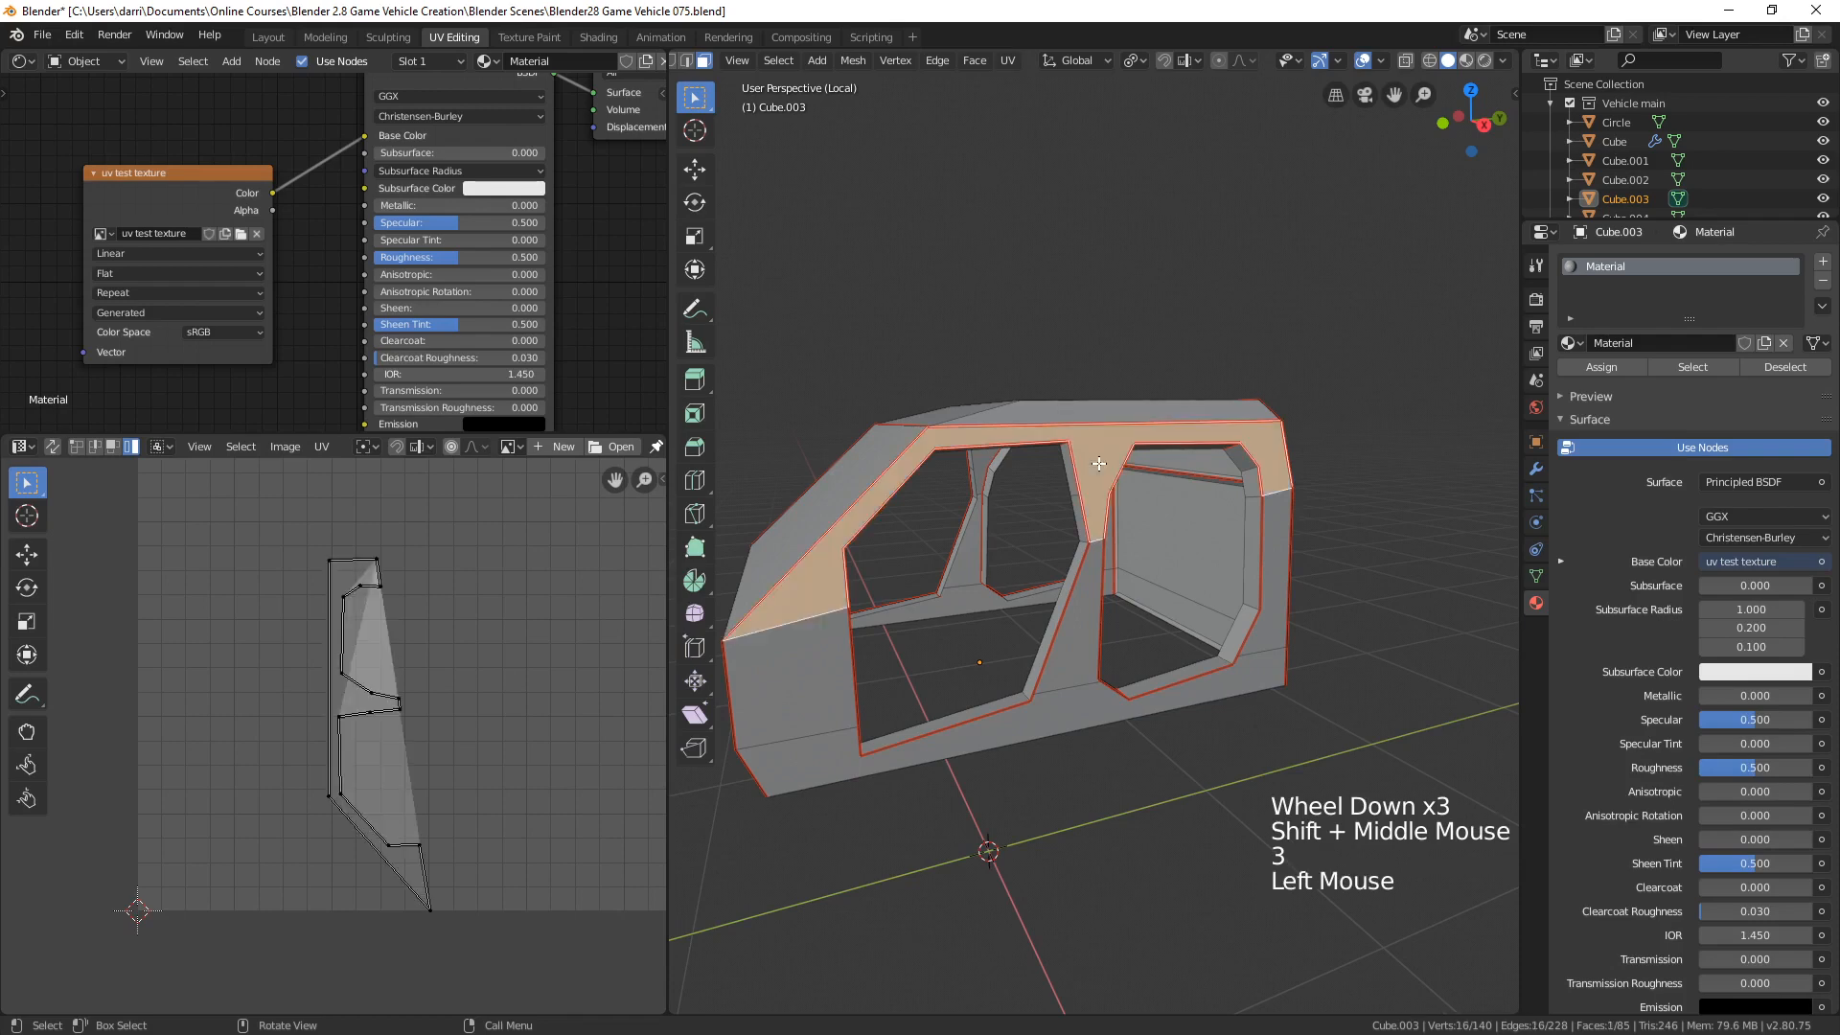
{"action": "middle_click_drag", "start_coordinate": [1125, 780], "coordinate": [1131, 768]}
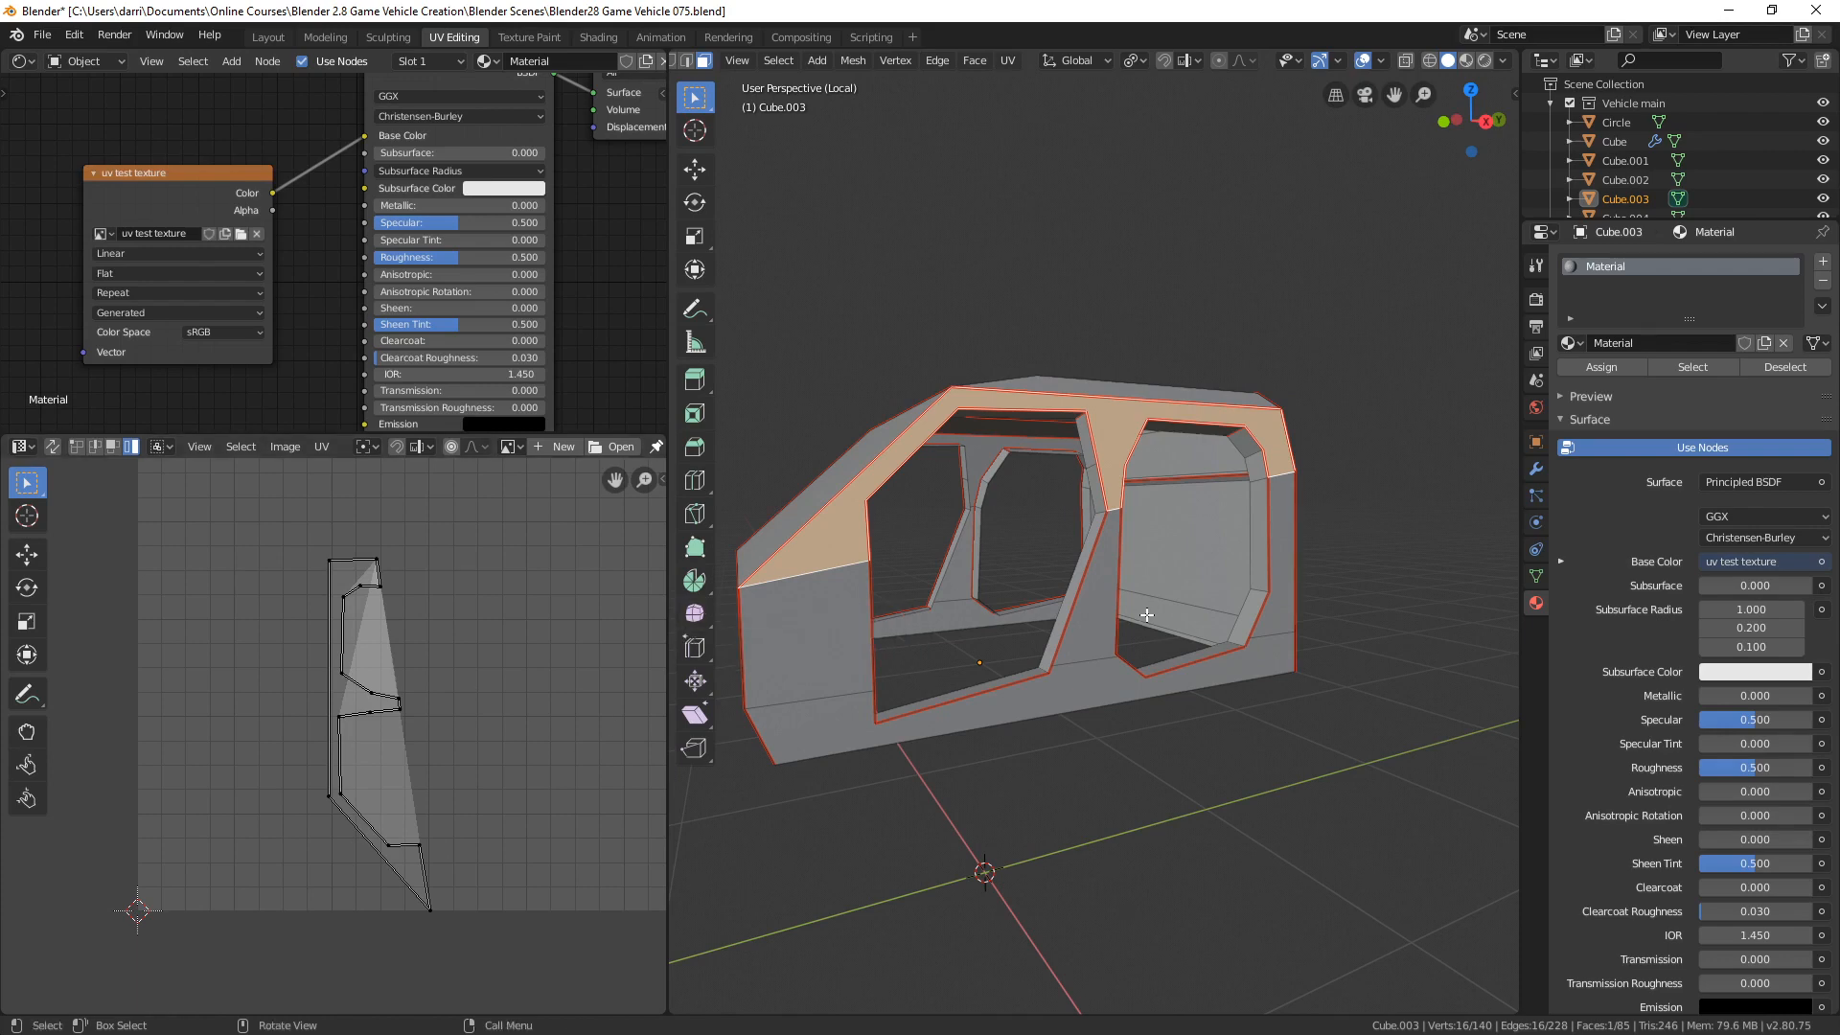
{"action": "scroll", "coordinate": [1171, 516], "scroll_direction": "up", "scroll_amount": 2}
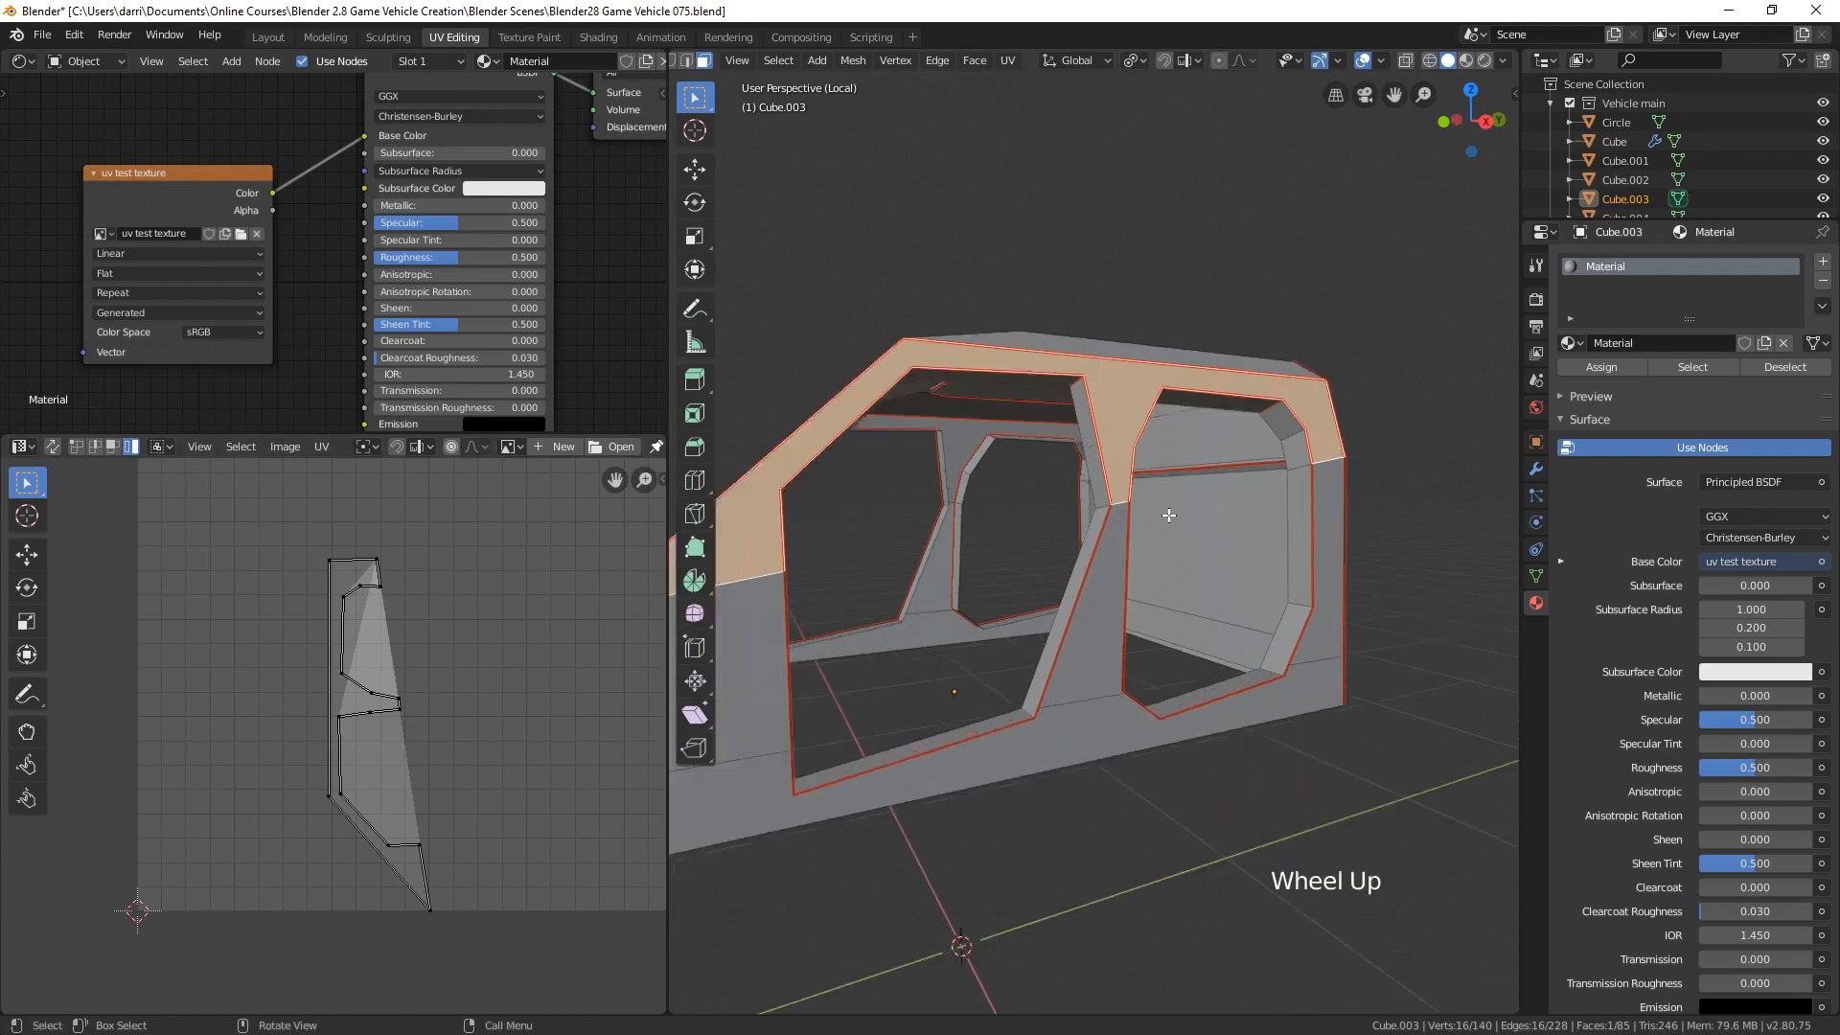
{"action": "middle_click_drag", "start_coordinate": [1166, 513], "coordinate": [1197, 553], "text": "shift"}
{"action": "scroll", "coordinate": [1014, 511], "scroll_direction": "up", "scroll_amount": 1}
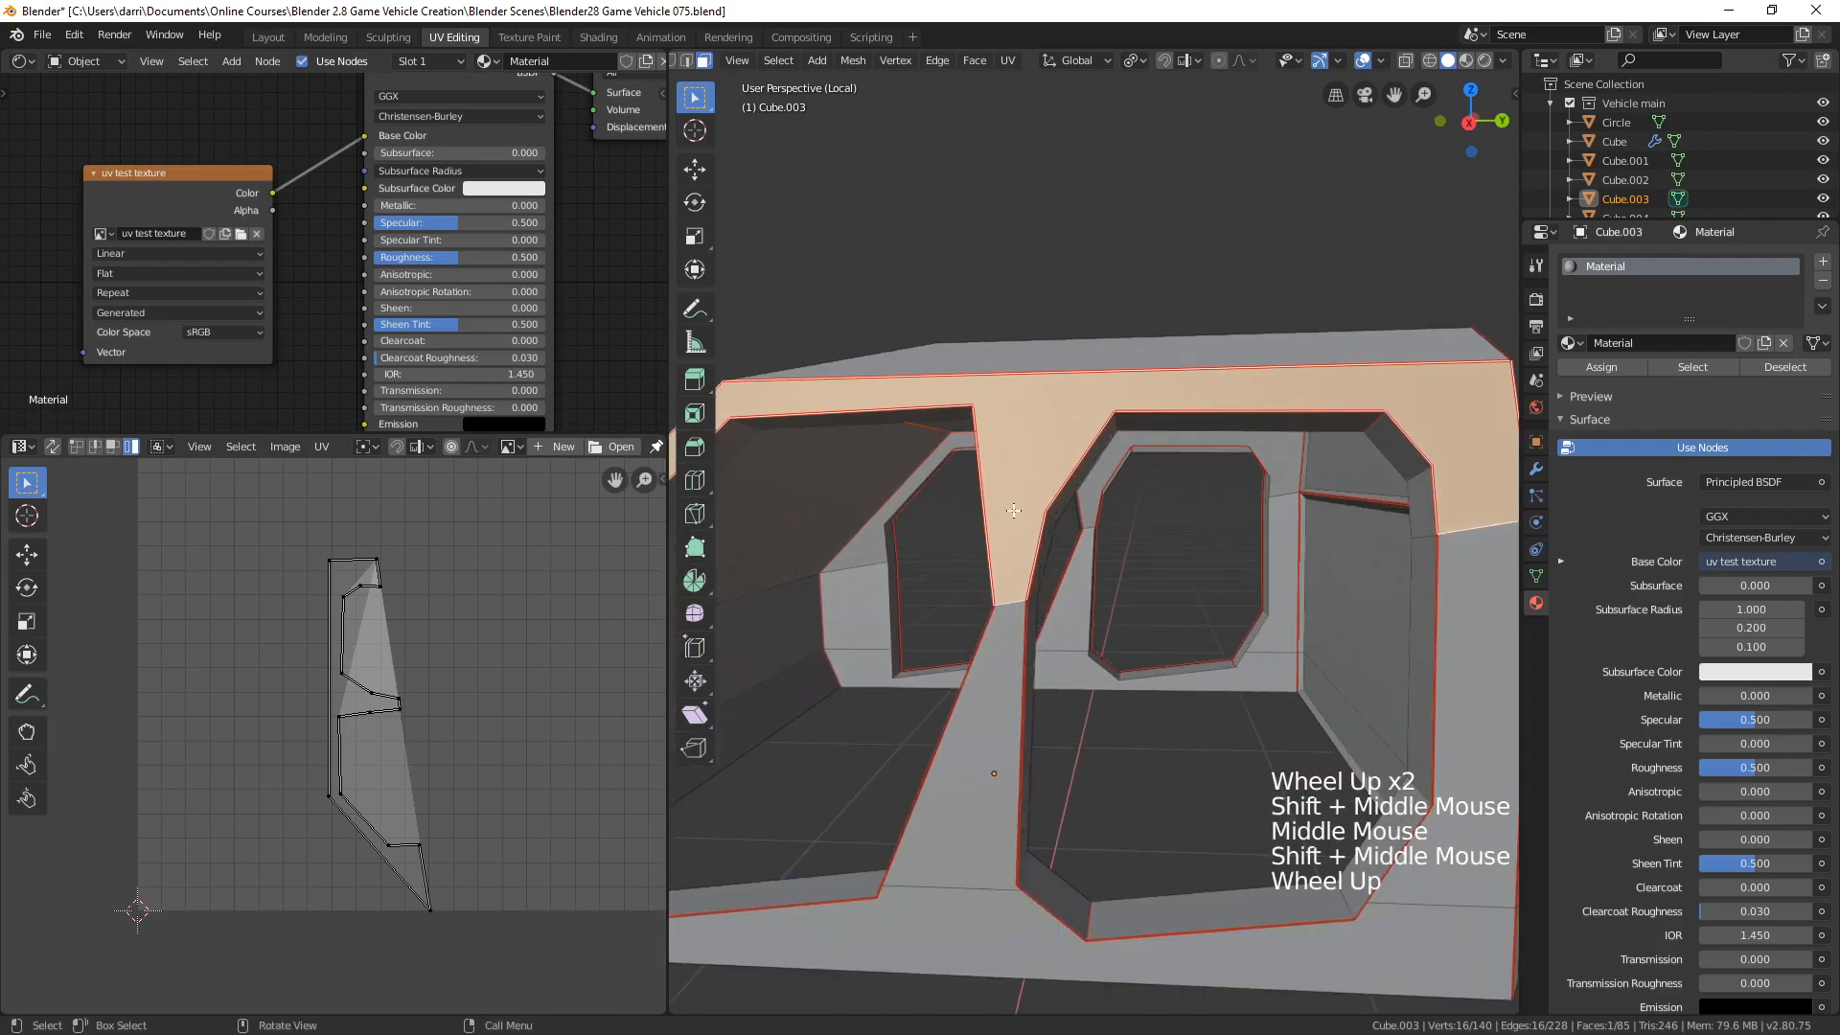
{"action": "middle_click_drag", "start_coordinate": [1060, 519], "coordinate": [1389, 522]}
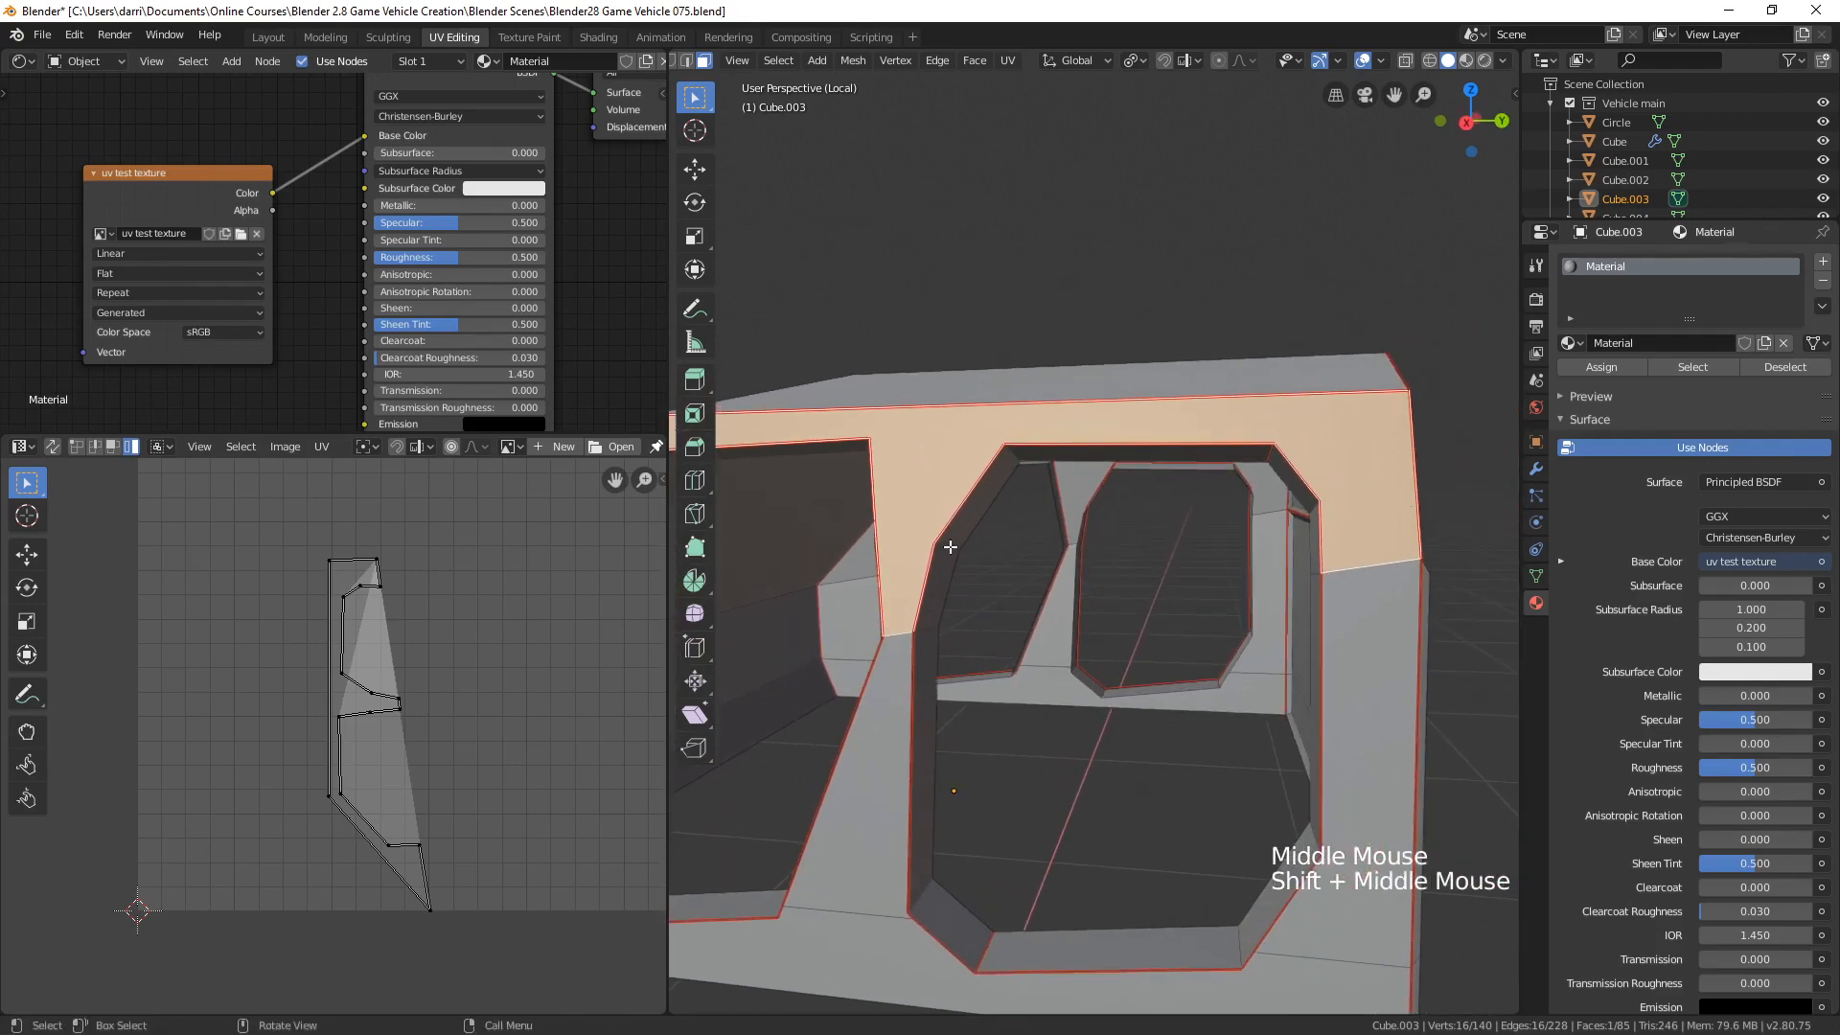
- Examine the edges bordering the upper side face near the middle pillar and the rear opening's upper corner
{"action": "key", "text": "2"}
{"action": "left_click", "coordinate": [974, 571]}
{"action": "middle_click_drag", "start_coordinate": [973, 571], "coordinate": [1076, 573]}
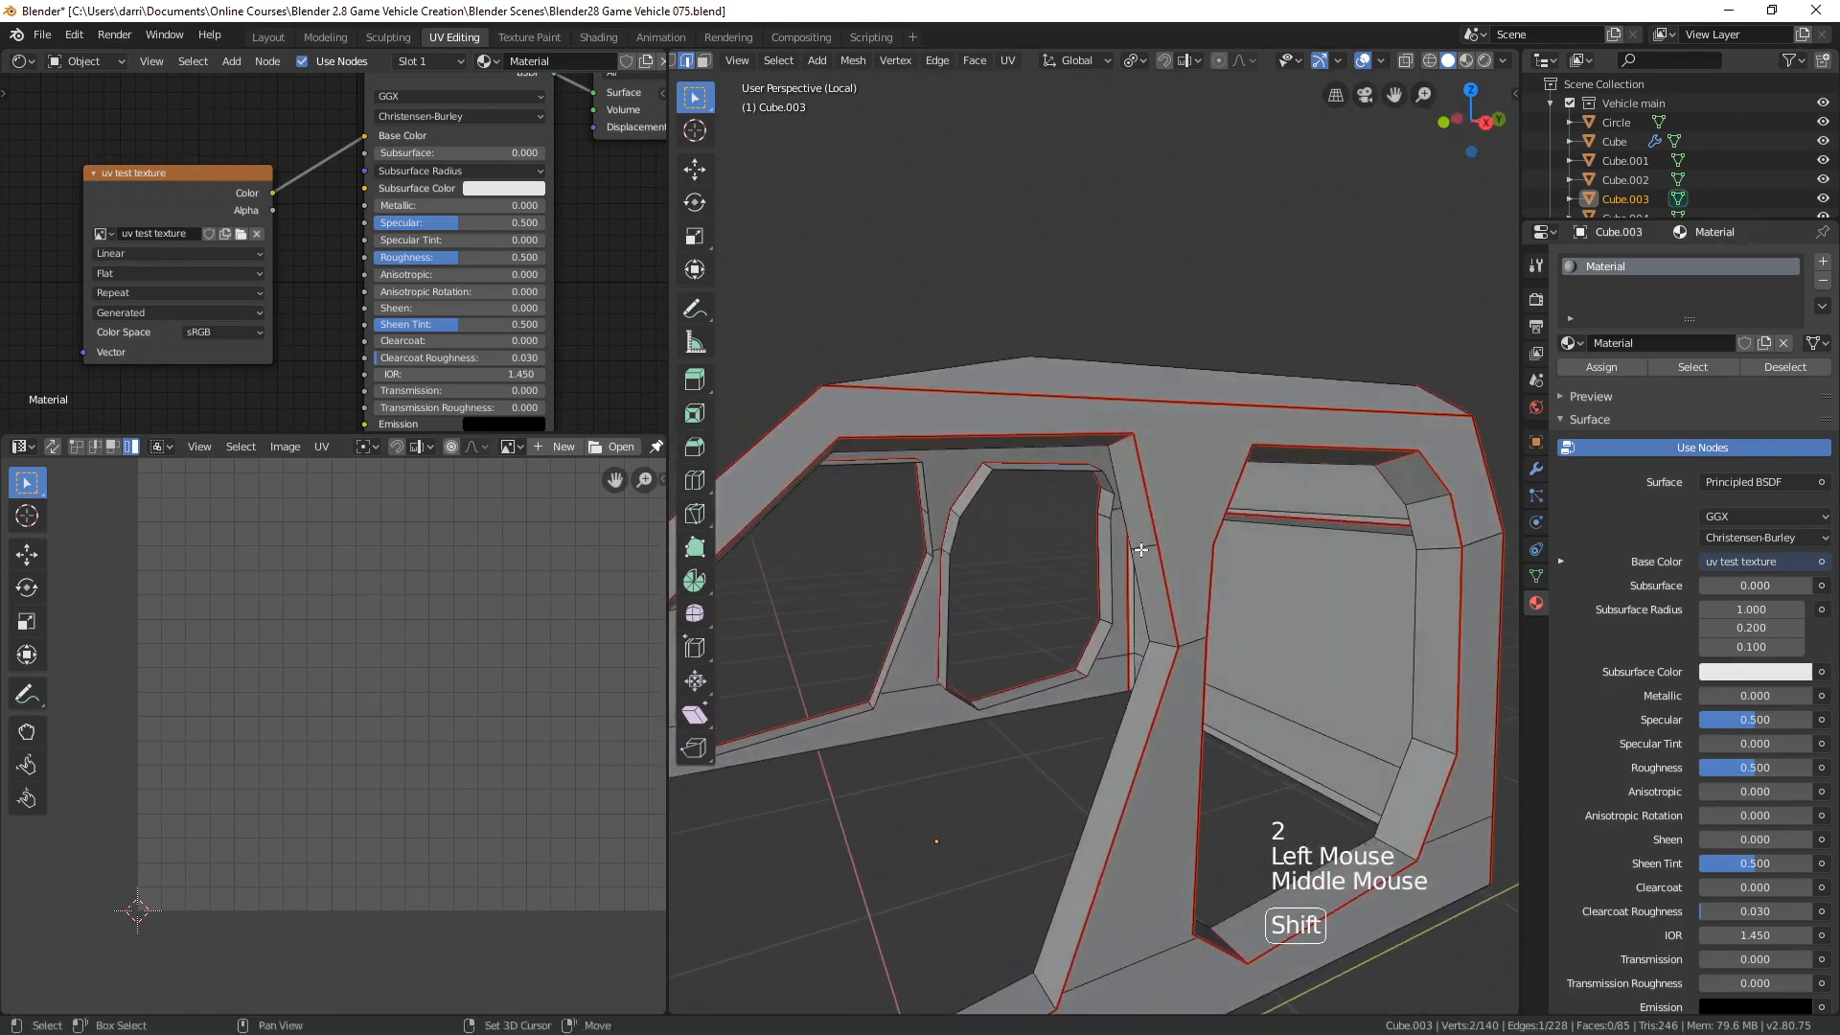
{"action": "left_click", "coordinate": [1224, 588], "text": "shift"}
{"action": "middle_click_drag", "start_coordinate": [1224, 588], "coordinate": [1219, 545]}
{"action": "left_click", "coordinate": [1221, 523]}
{"action": "scroll", "coordinate": [1067, 627], "scroll_direction": "up", "scroll_amount": 1}
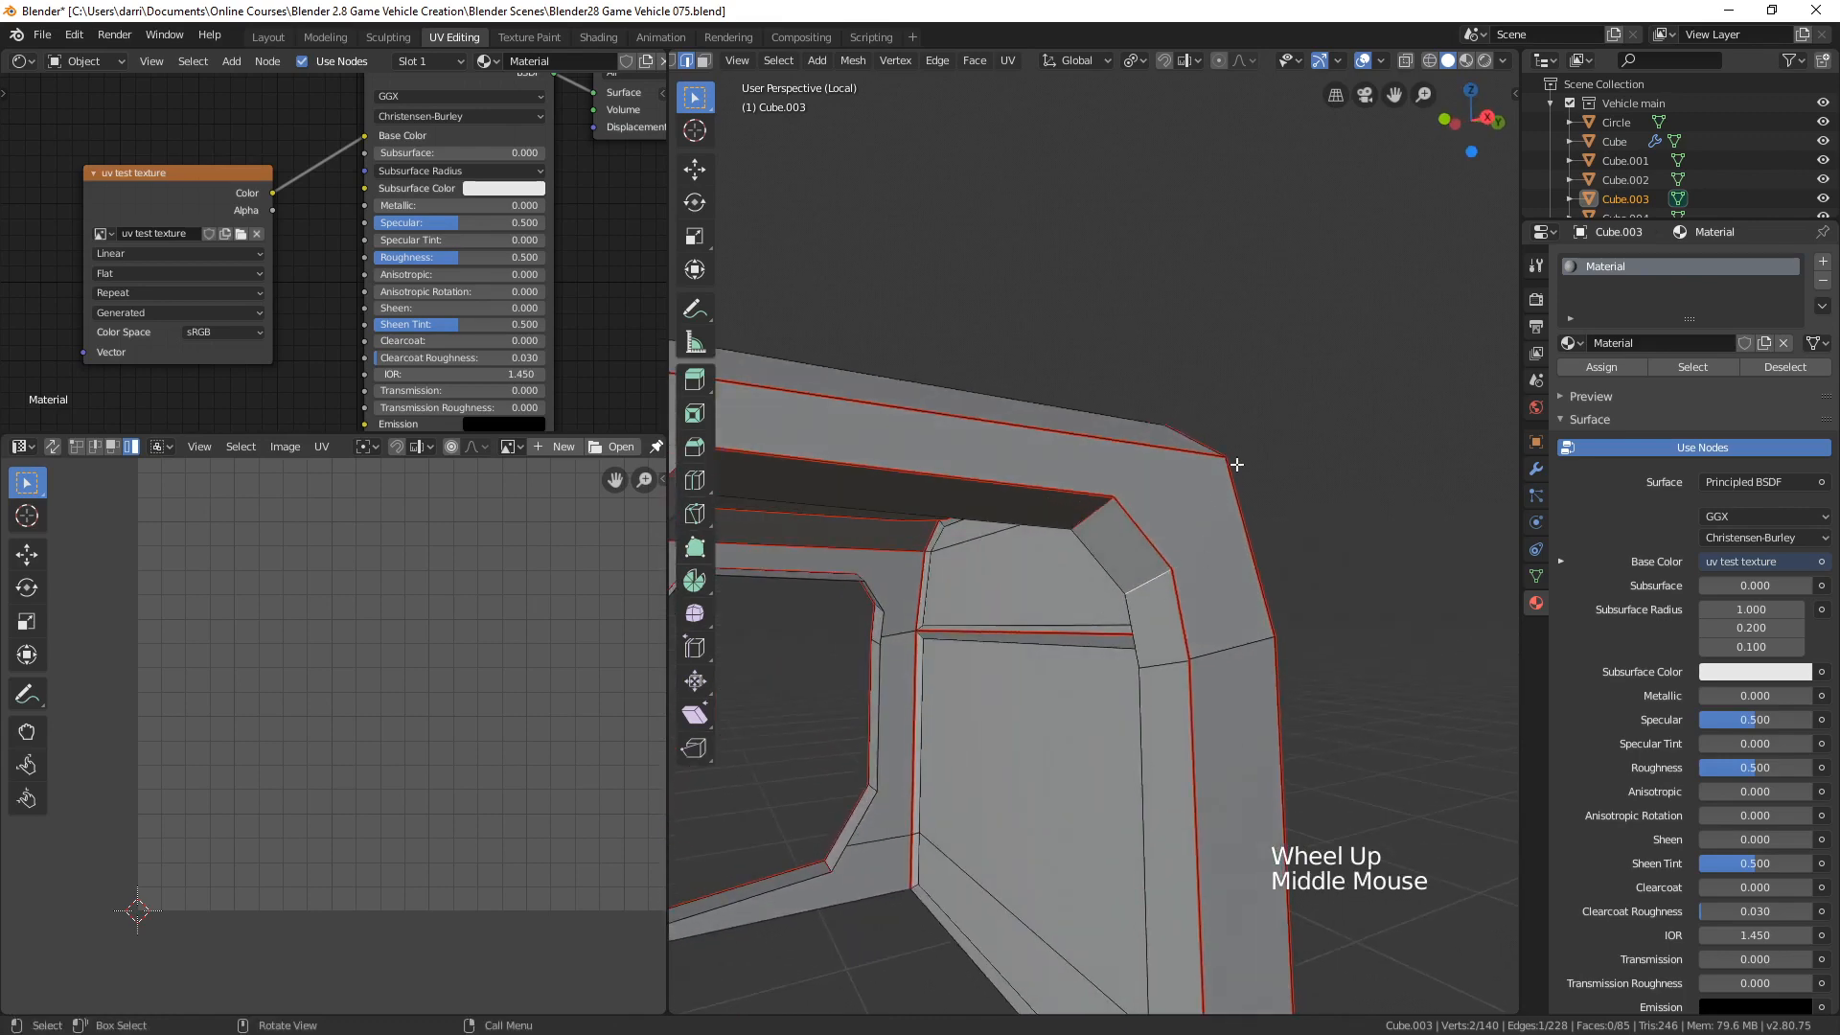
- Clear the edge selection and select the large upper face framing the two side openings in face select mode
{"action": "key", "text": "alt+a"}
{"action": "scroll", "coordinate": [1060, 624], "scroll_direction": "down", "scroll_amount": 2}
{"action": "middle_click_drag", "start_coordinate": [1060, 624], "coordinate": [1184, 576], "text": "shift"}
{"action": "scroll", "coordinate": [1204, 547], "scroll_direction": "down", "scroll_amount": 3}
{"action": "left_click", "coordinate": [1169, 558]}
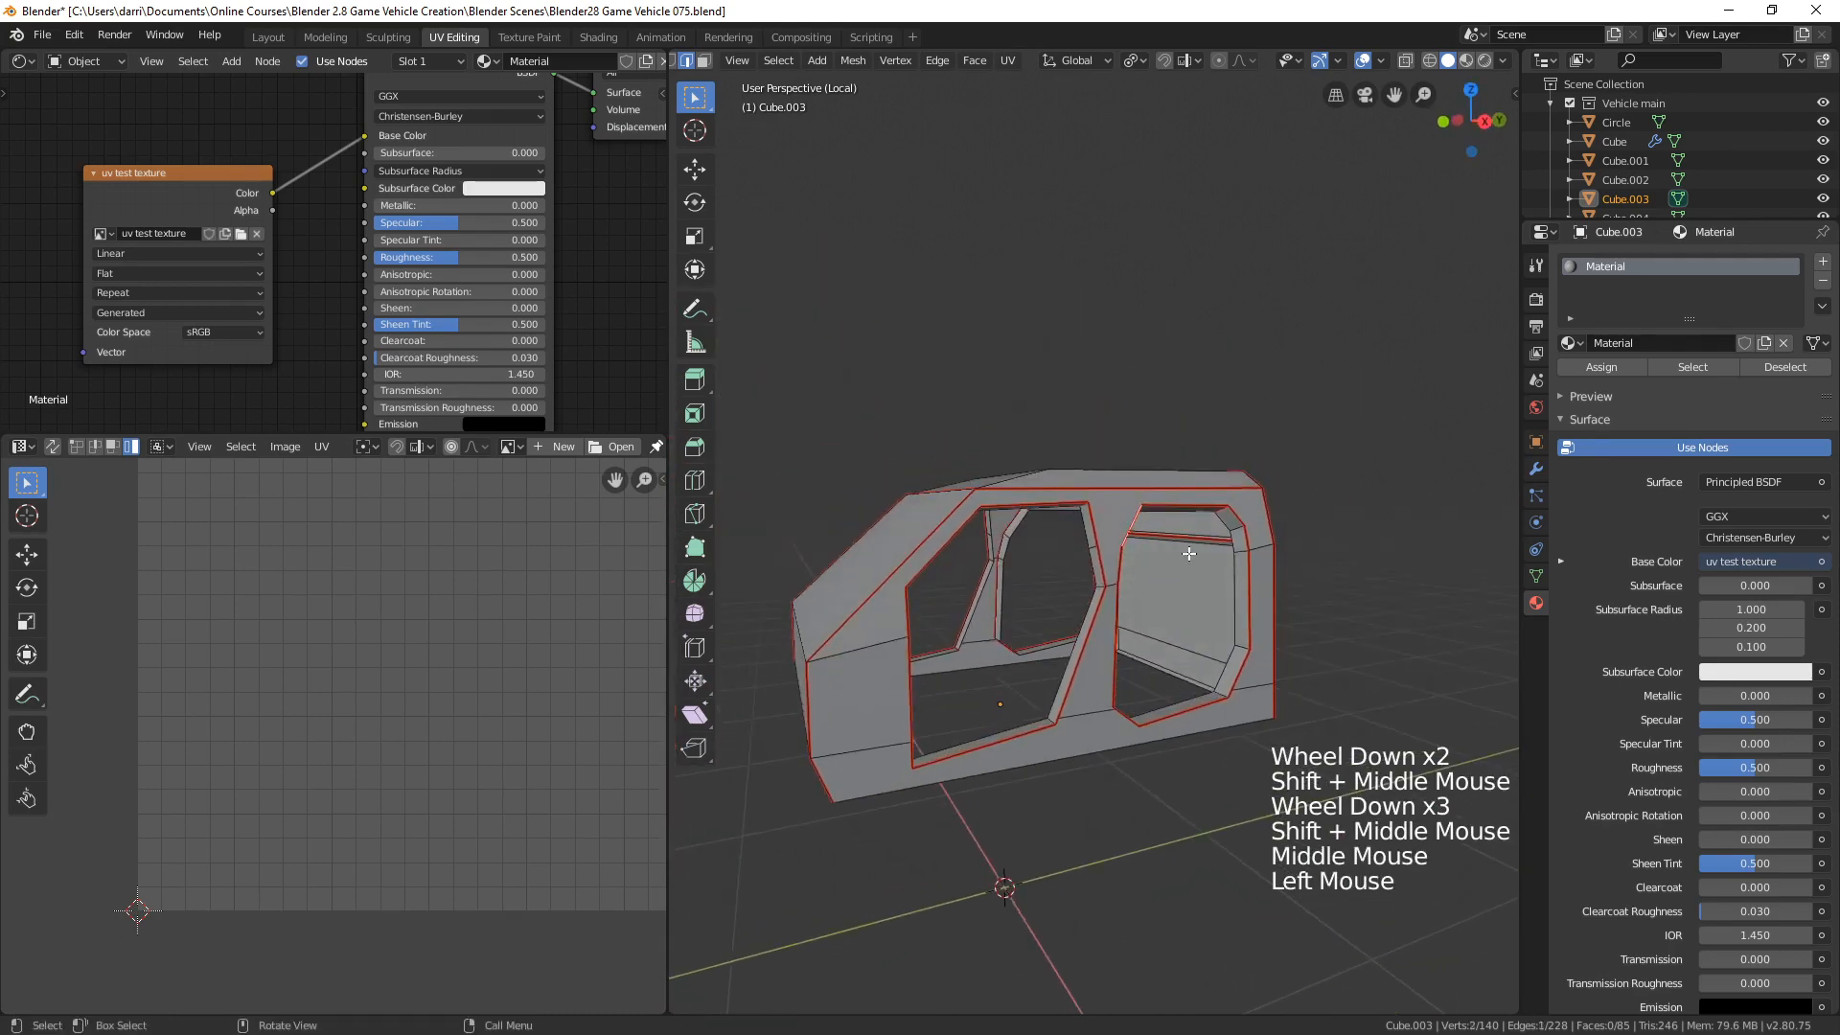
{"action": "key", "text": "3"}
{"action": "left_click", "coordinate": [1171, 498]}
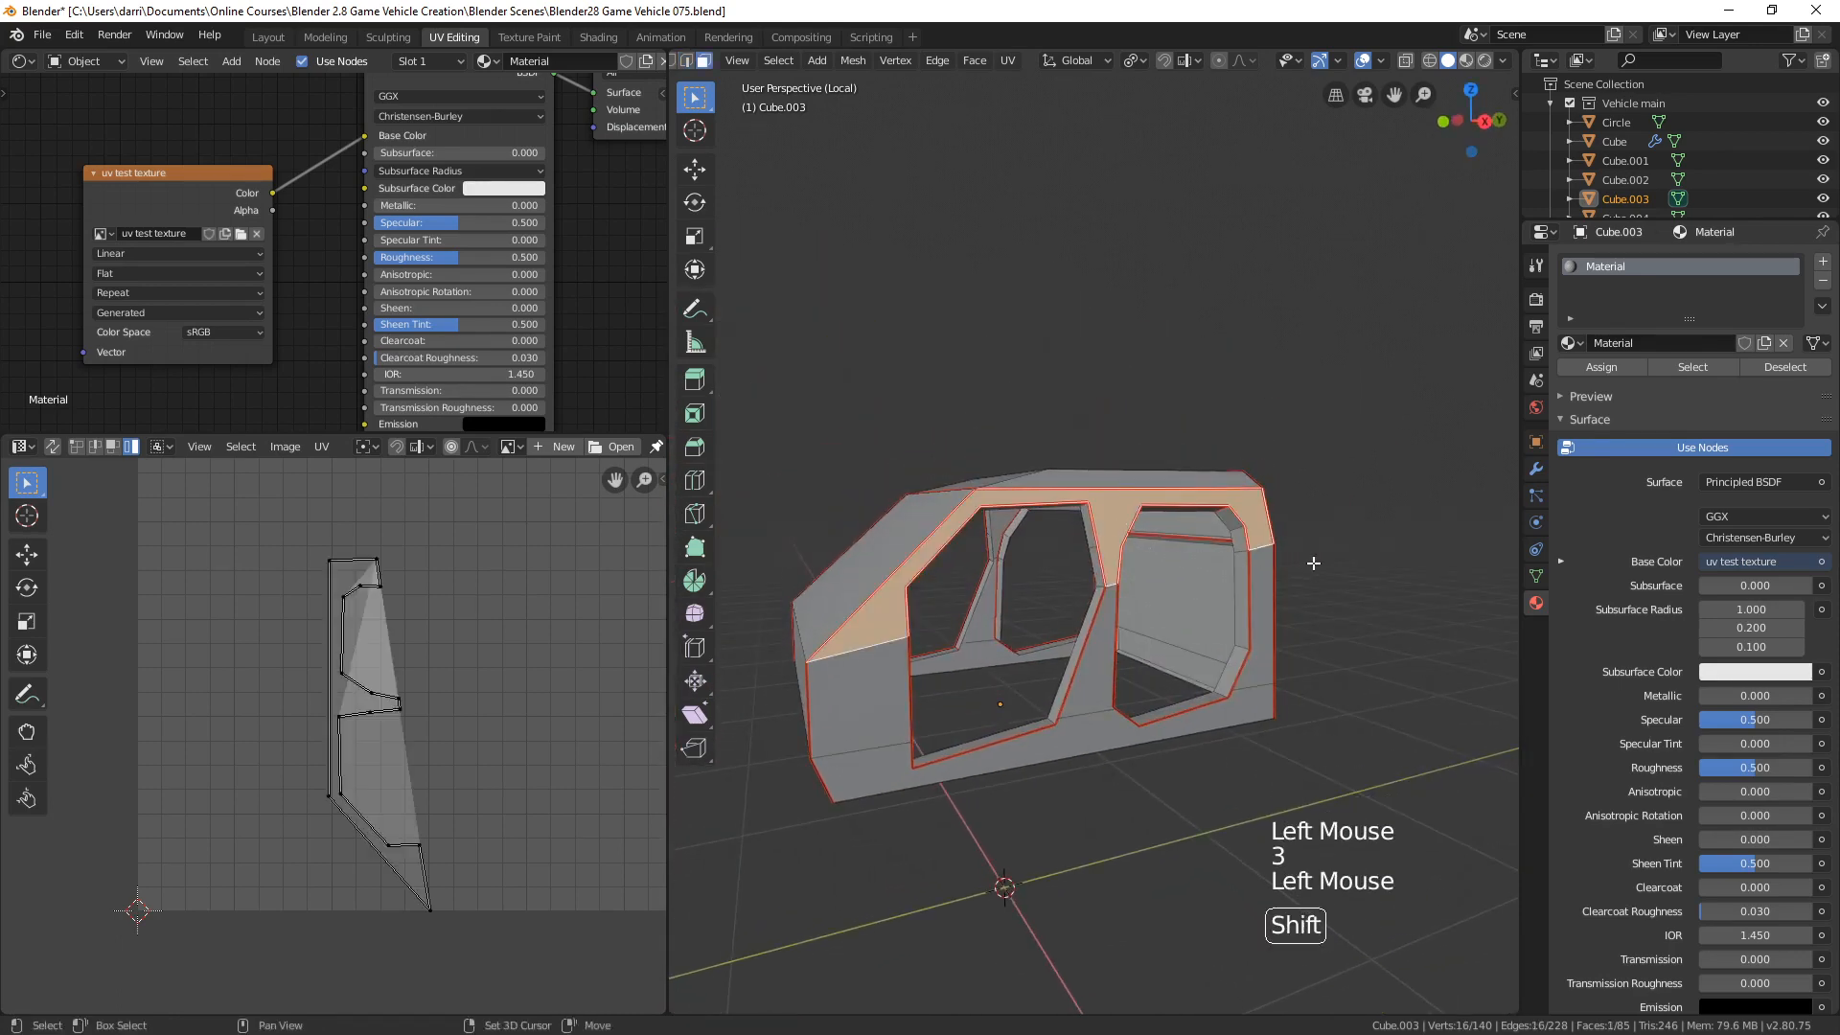
{"action": "middle_click_drag", "start_coordinate": [1179, 611], "coordinate": [1161, 608], "text": "shift"}
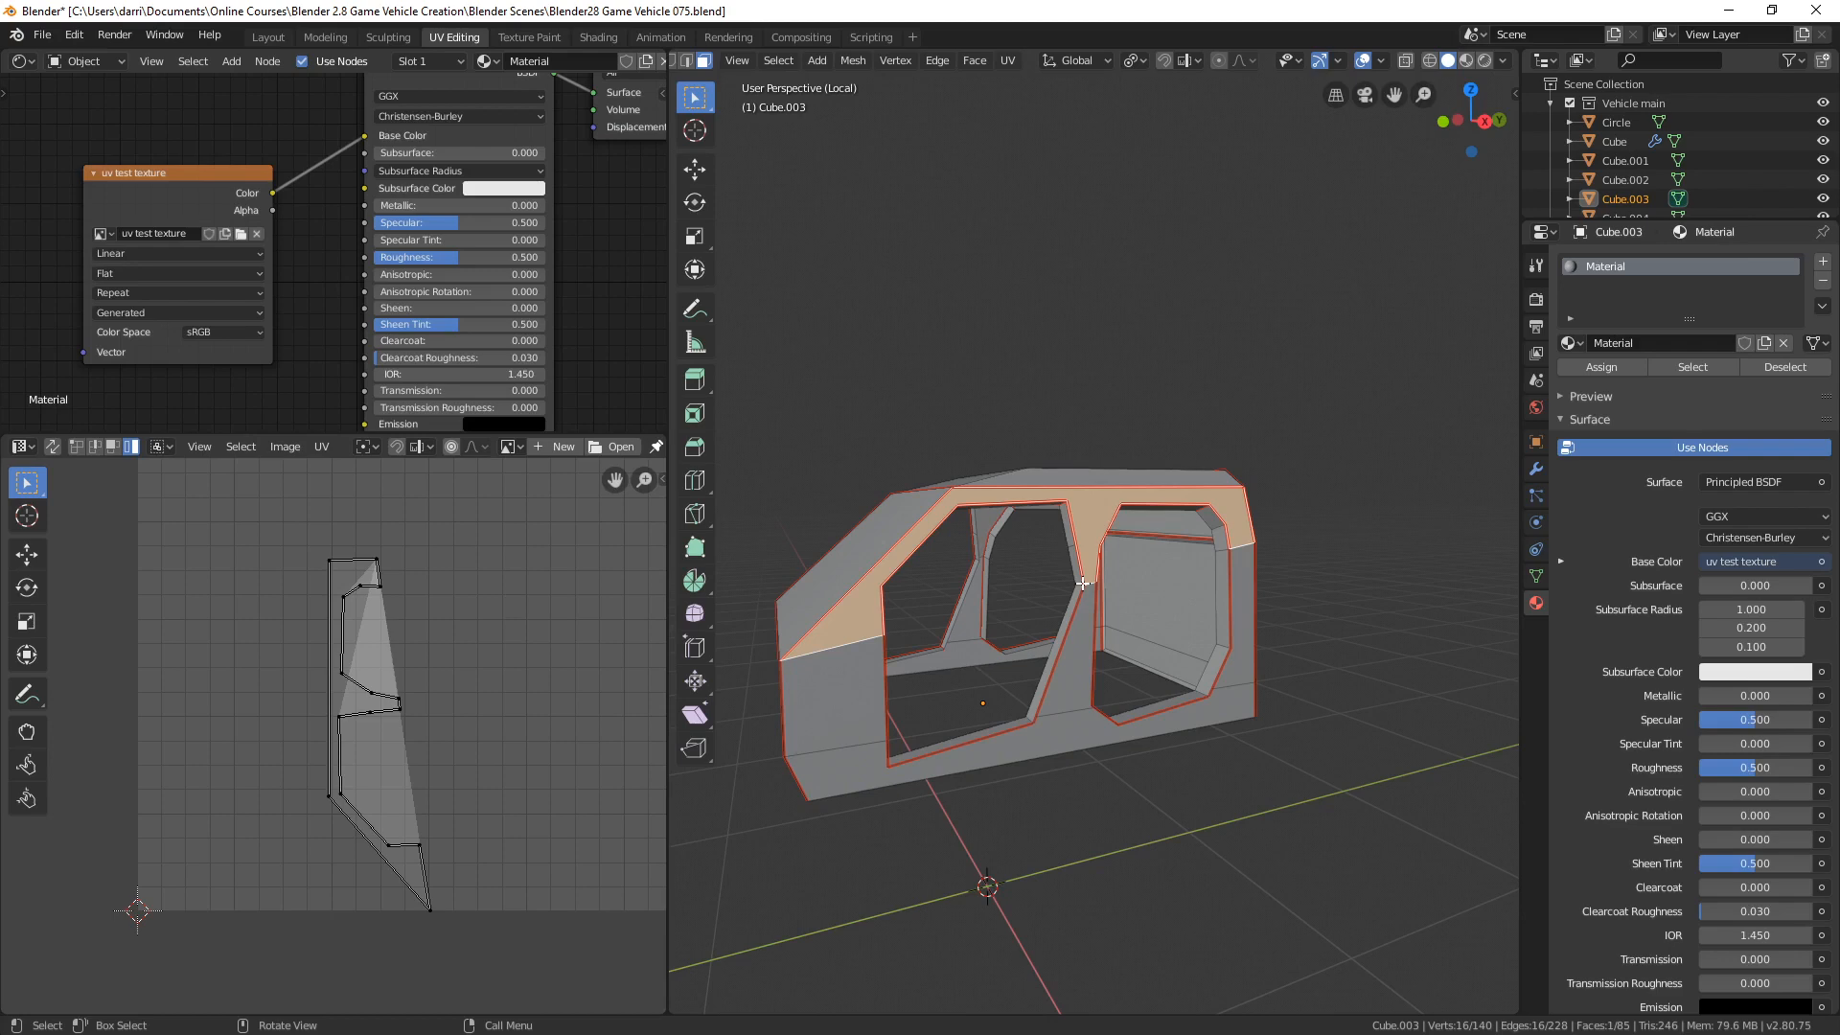
- Try triangulating the selected upper side face and examine the resulting triangles
{"action": "right_click", "coordinate": [1100, 508]}
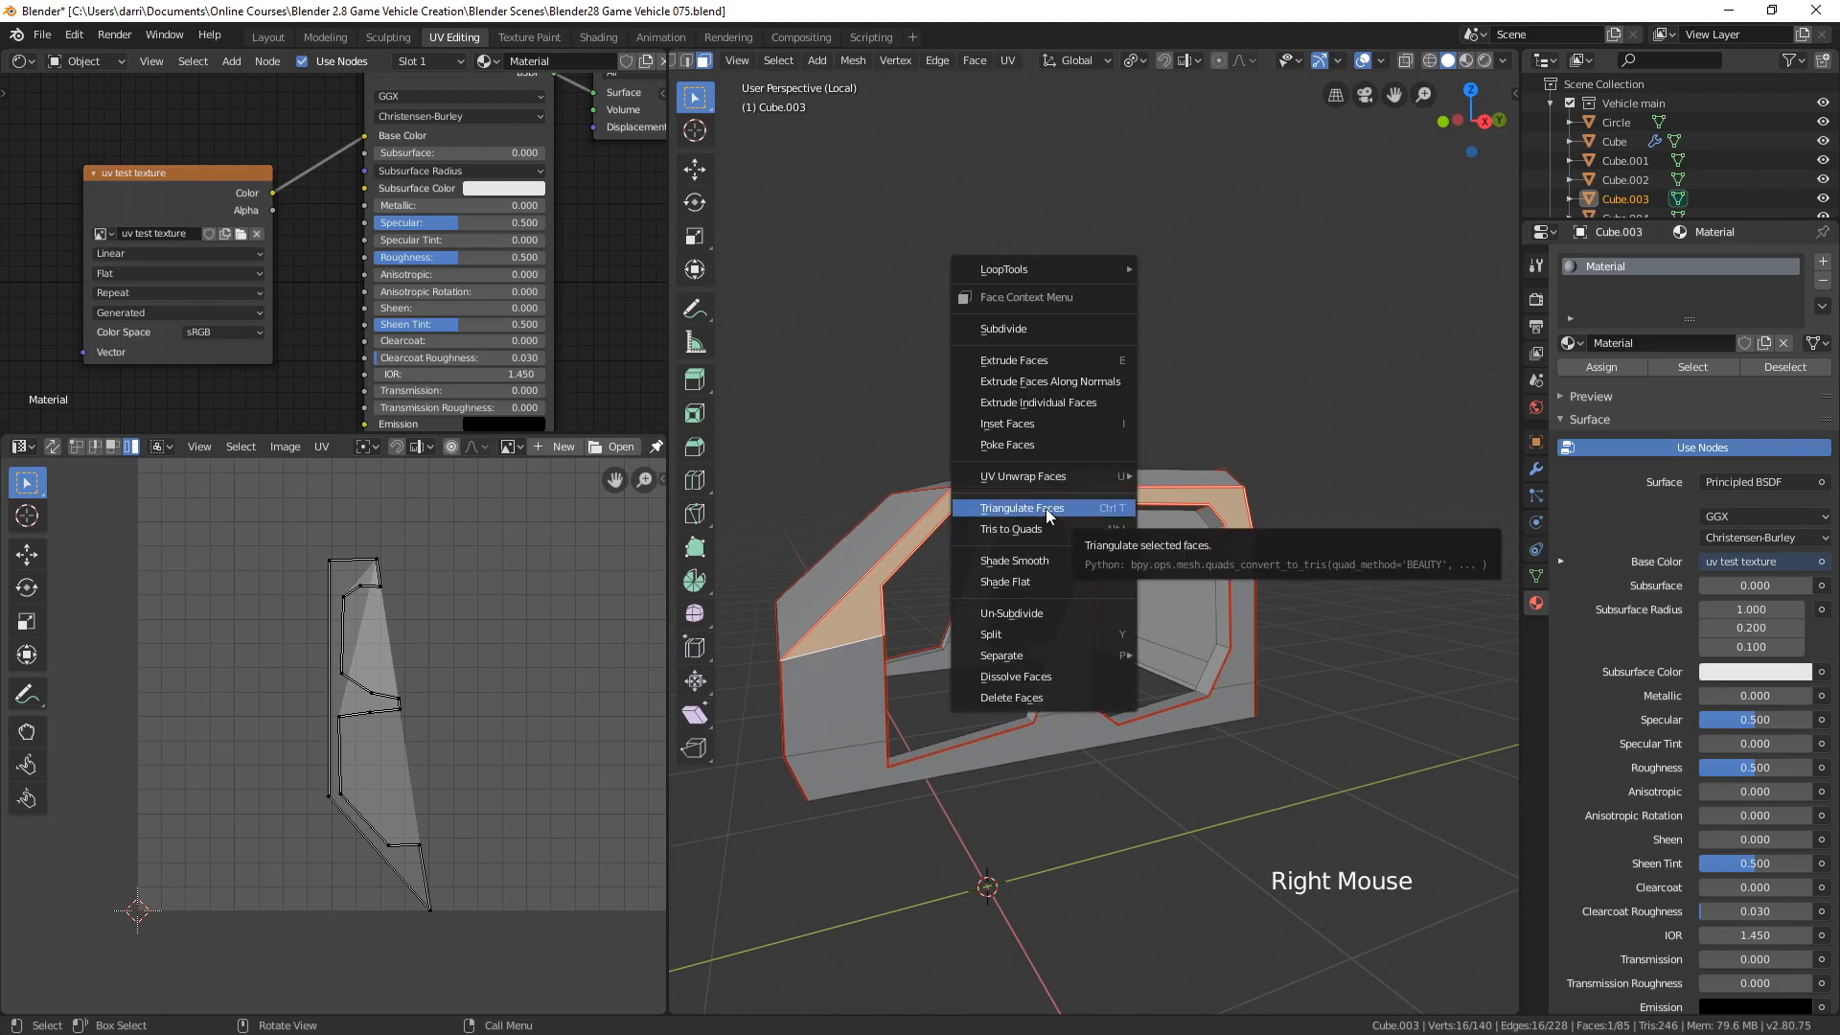
{"action": "left_click", "coordinate": [1065, 508]}
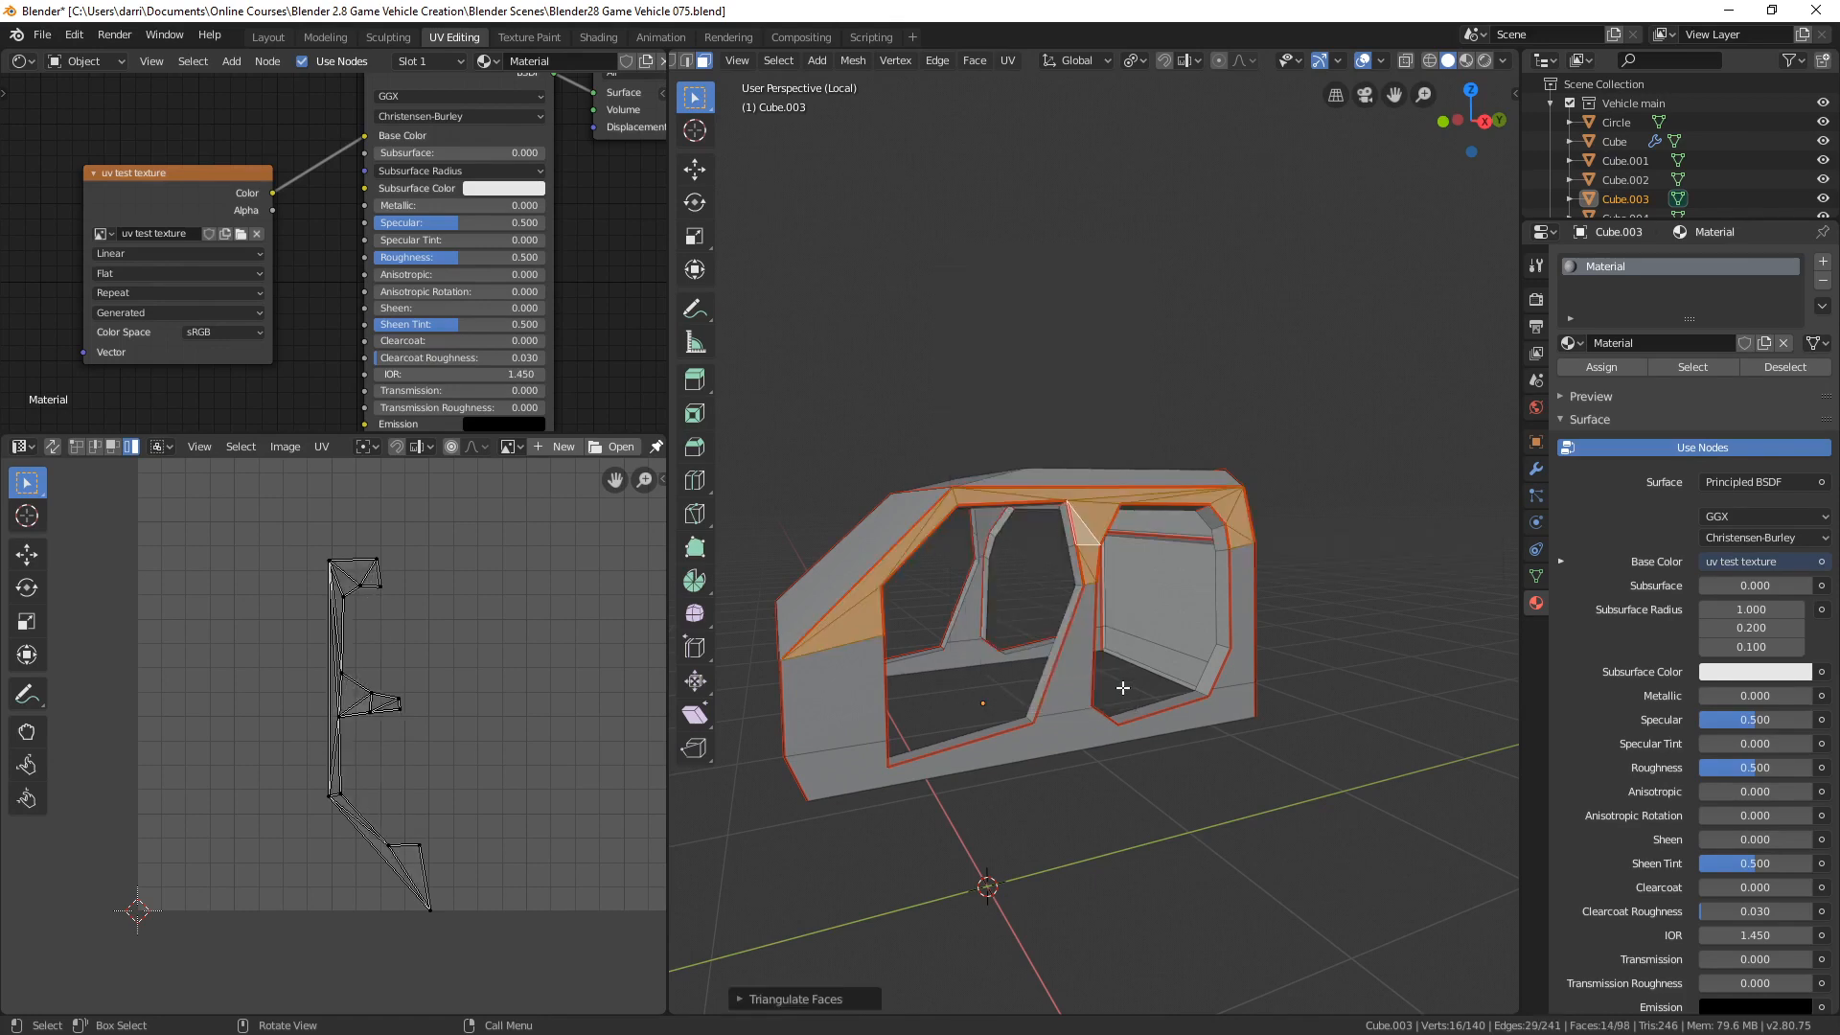
{"action": "scroll", "coordinate": [1067, 532], "scroll_direction": "up", "scroll_amount": 2}
{"action": "scroll", "coordinate": [1188, 674], "scroll_direction": "up", "scroll_amount": 1, "text": "shift"}
{"action": "middle_click_drag", "start_coordinate": [1189, 674], "coordinate": [1163, 705], "text": "shift"}
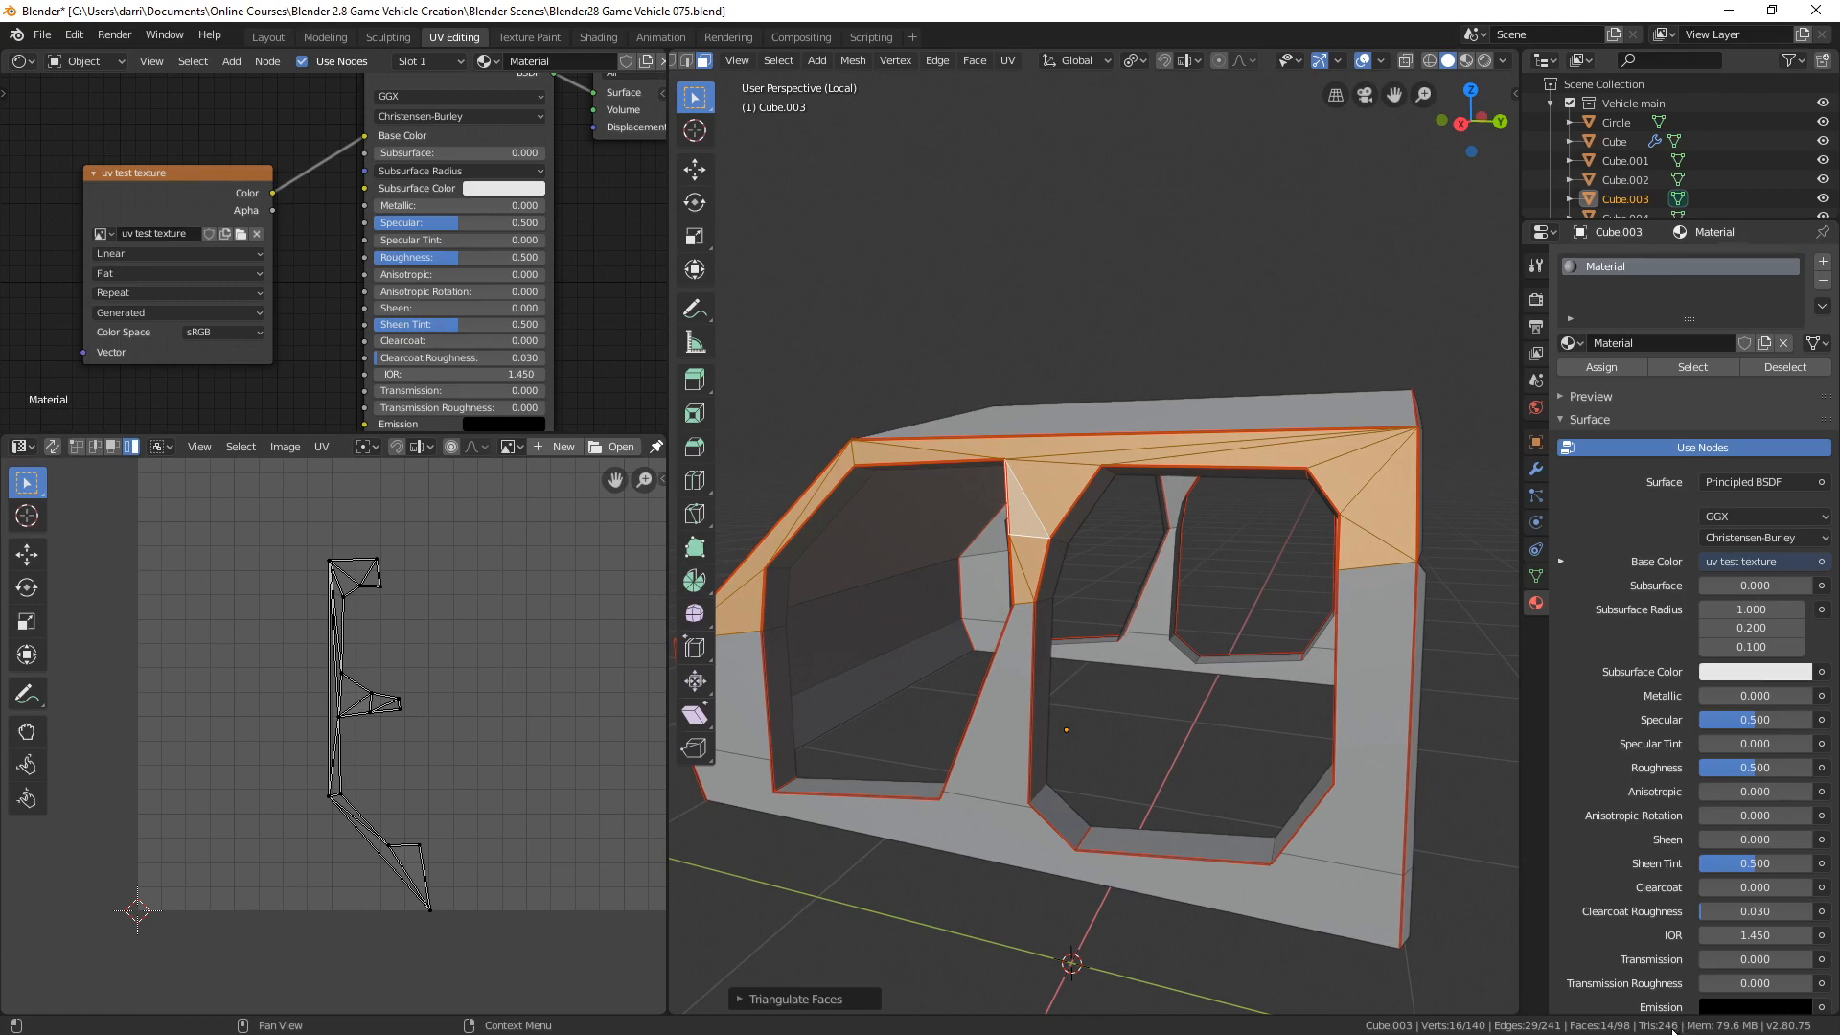
- Undo the deselection and the triangulation of the upper side face, comparing the triangle count in the scene statistics
{"action": "key", "text": "alt+a"}
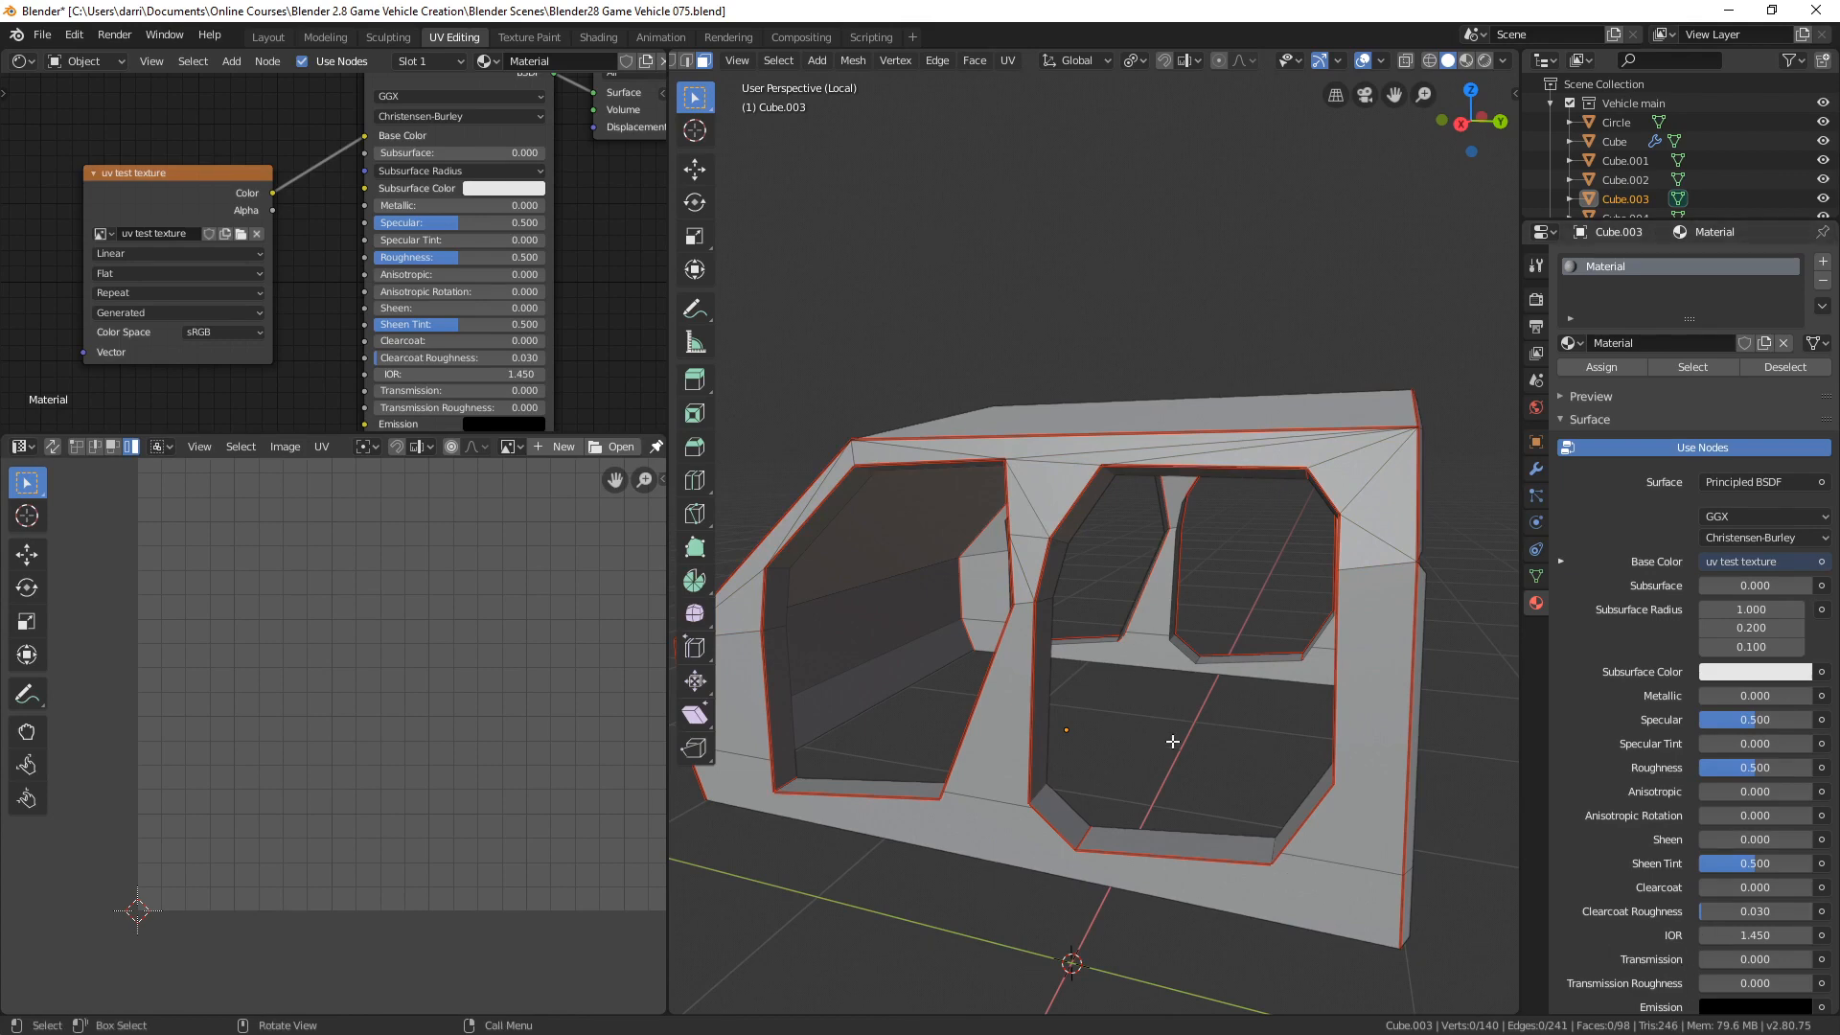
{"action": "key", "text": "ctrl+z"}
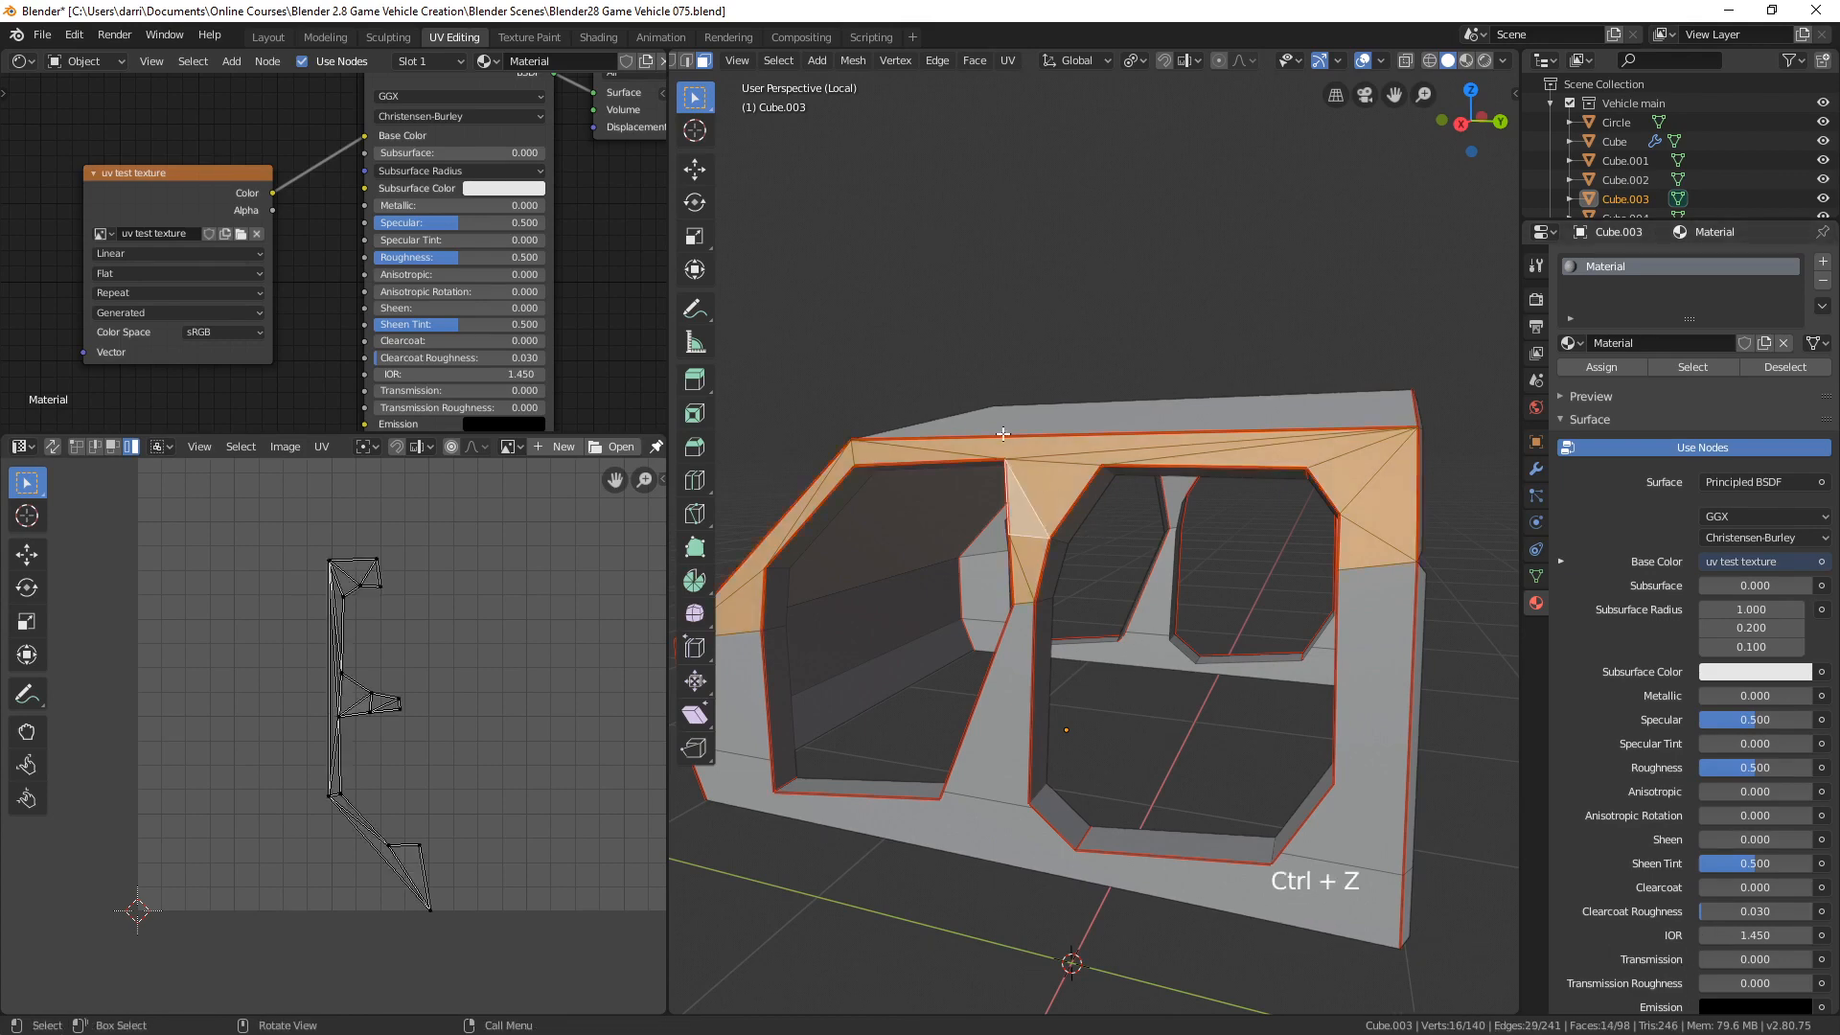
{"action": "key", "text": "ctrl+z"}
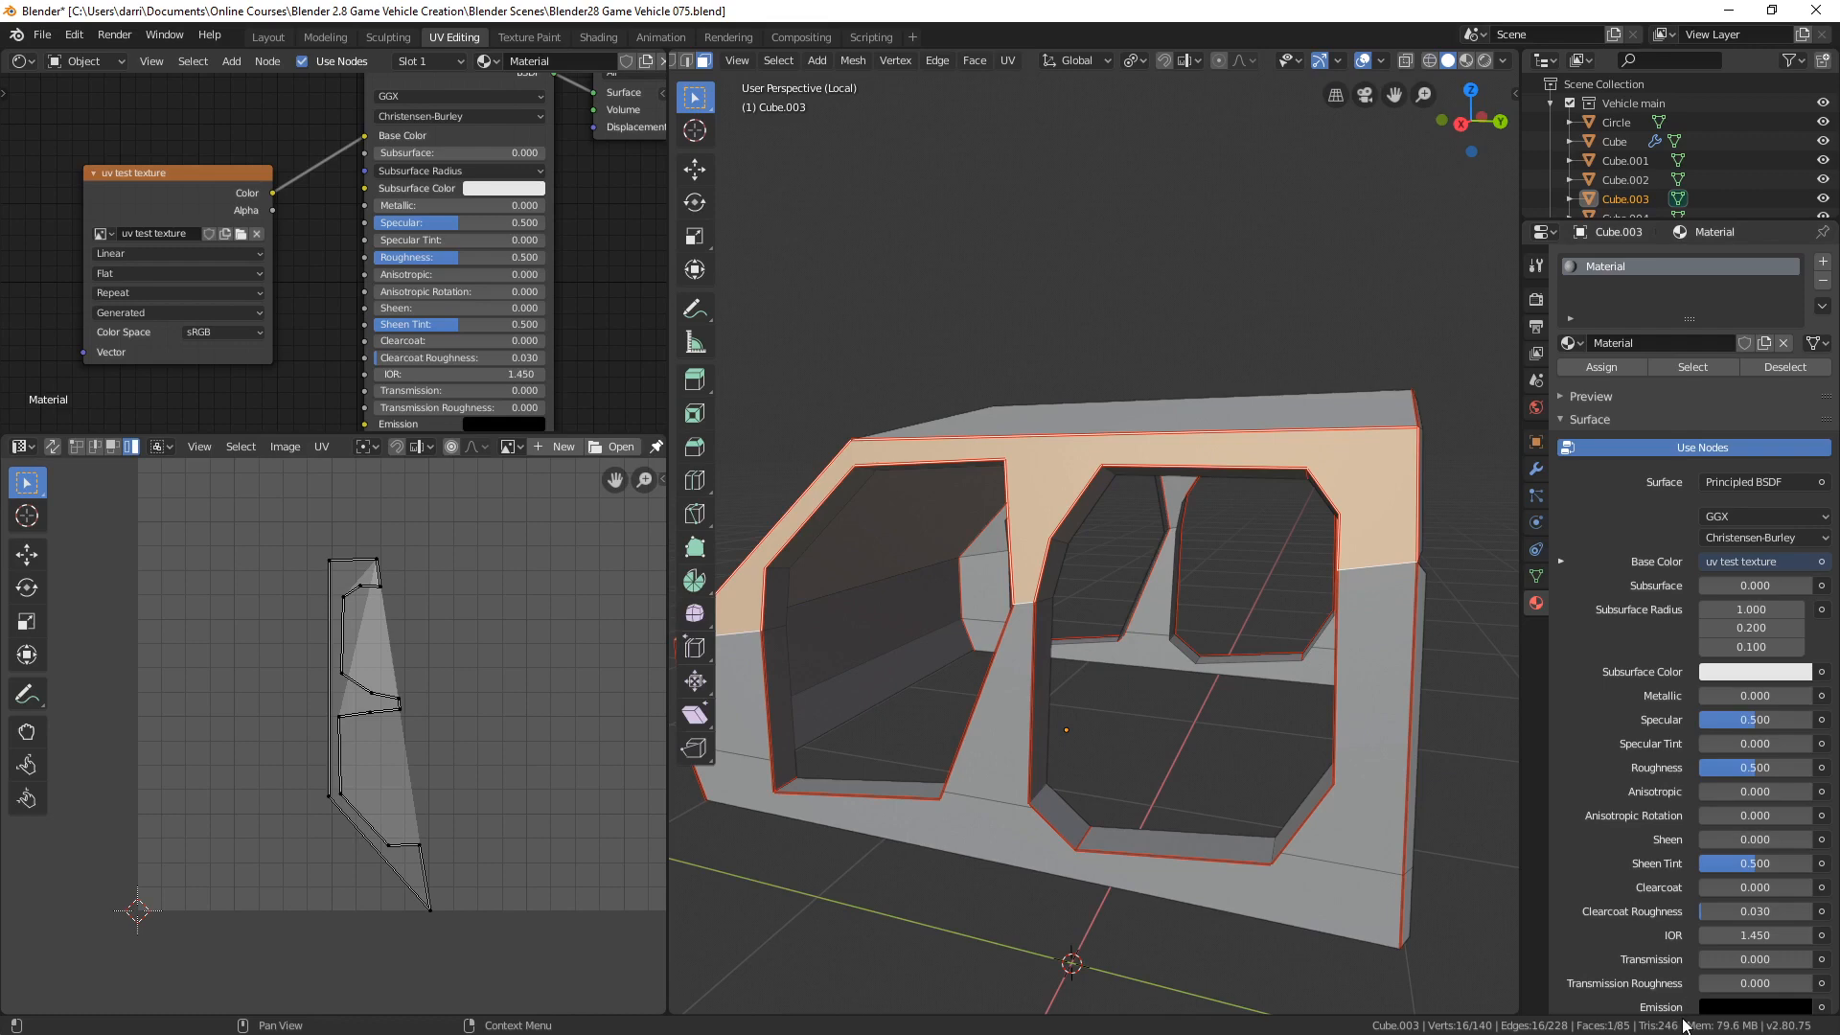
- Triangulate the selected upper face framing the side openings
{"action": "middle_click_drag", "start_coordinate": [1068, 575], "coordinate": [1207, 557]}
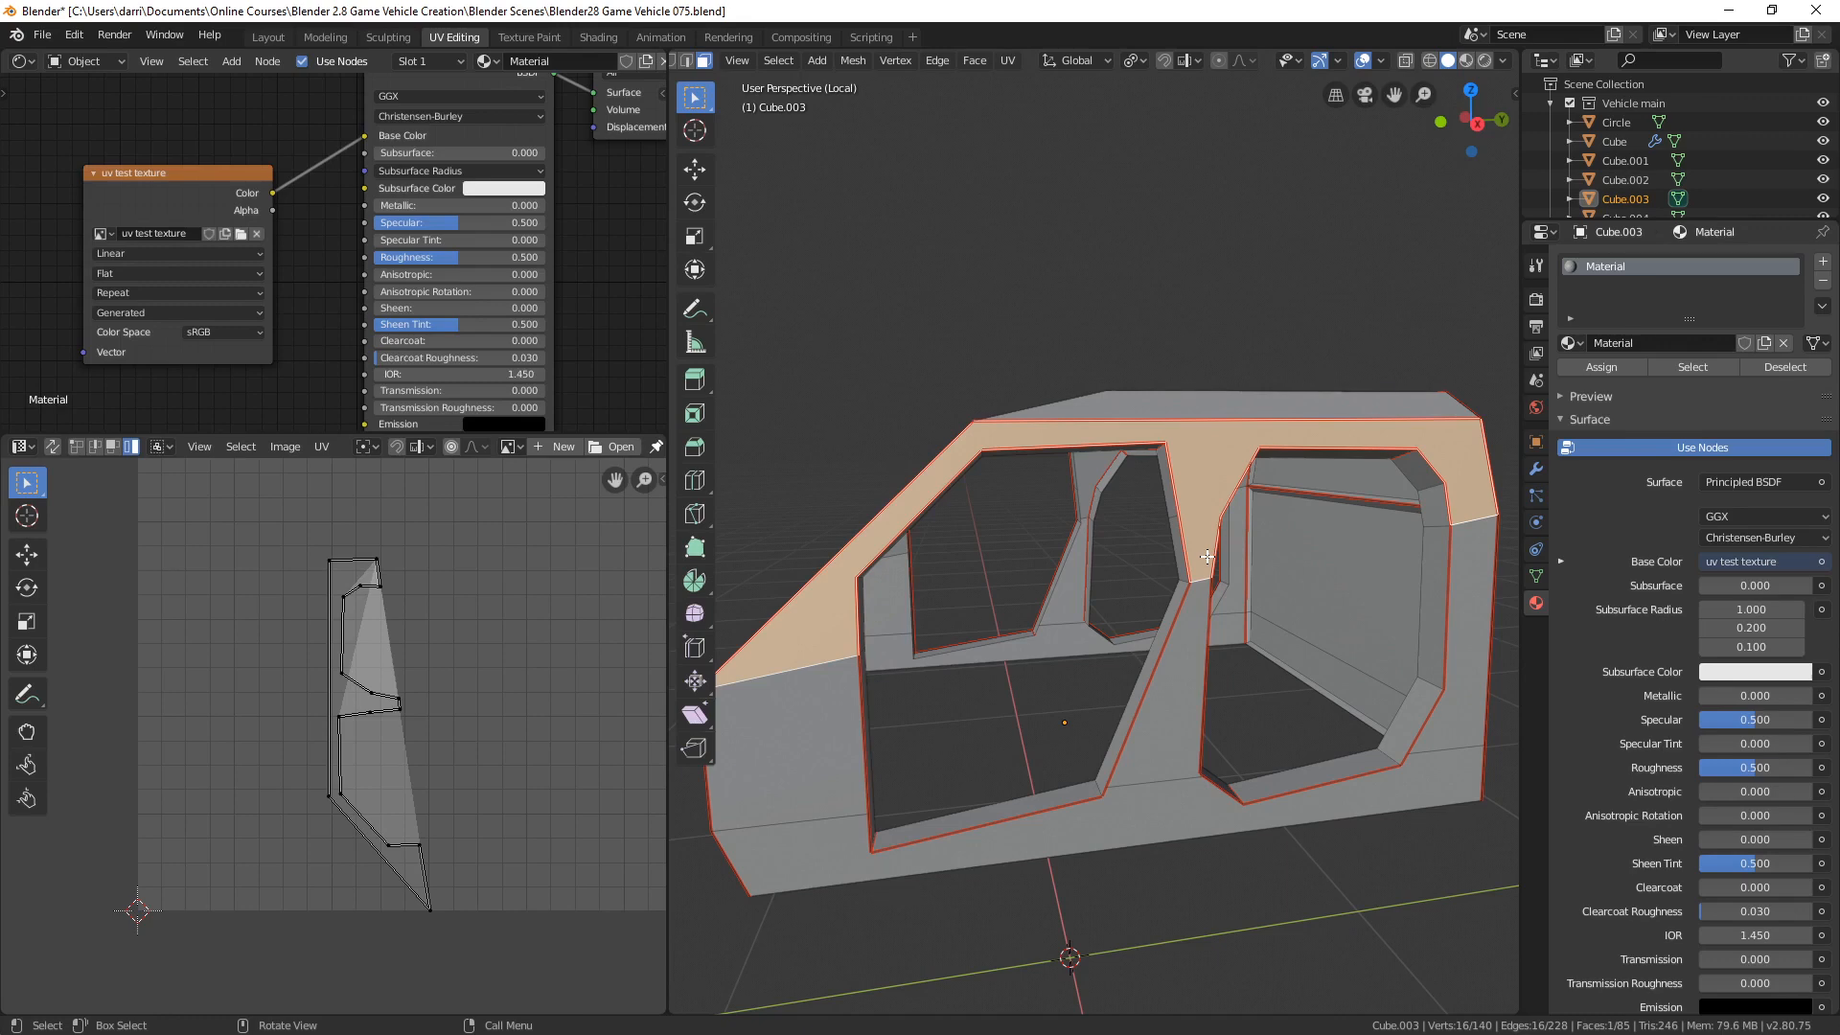
{"action": "right_click", "coordinate": [1187, 497]}
{"action": "left_click", "coordinate": [1163, 497]}
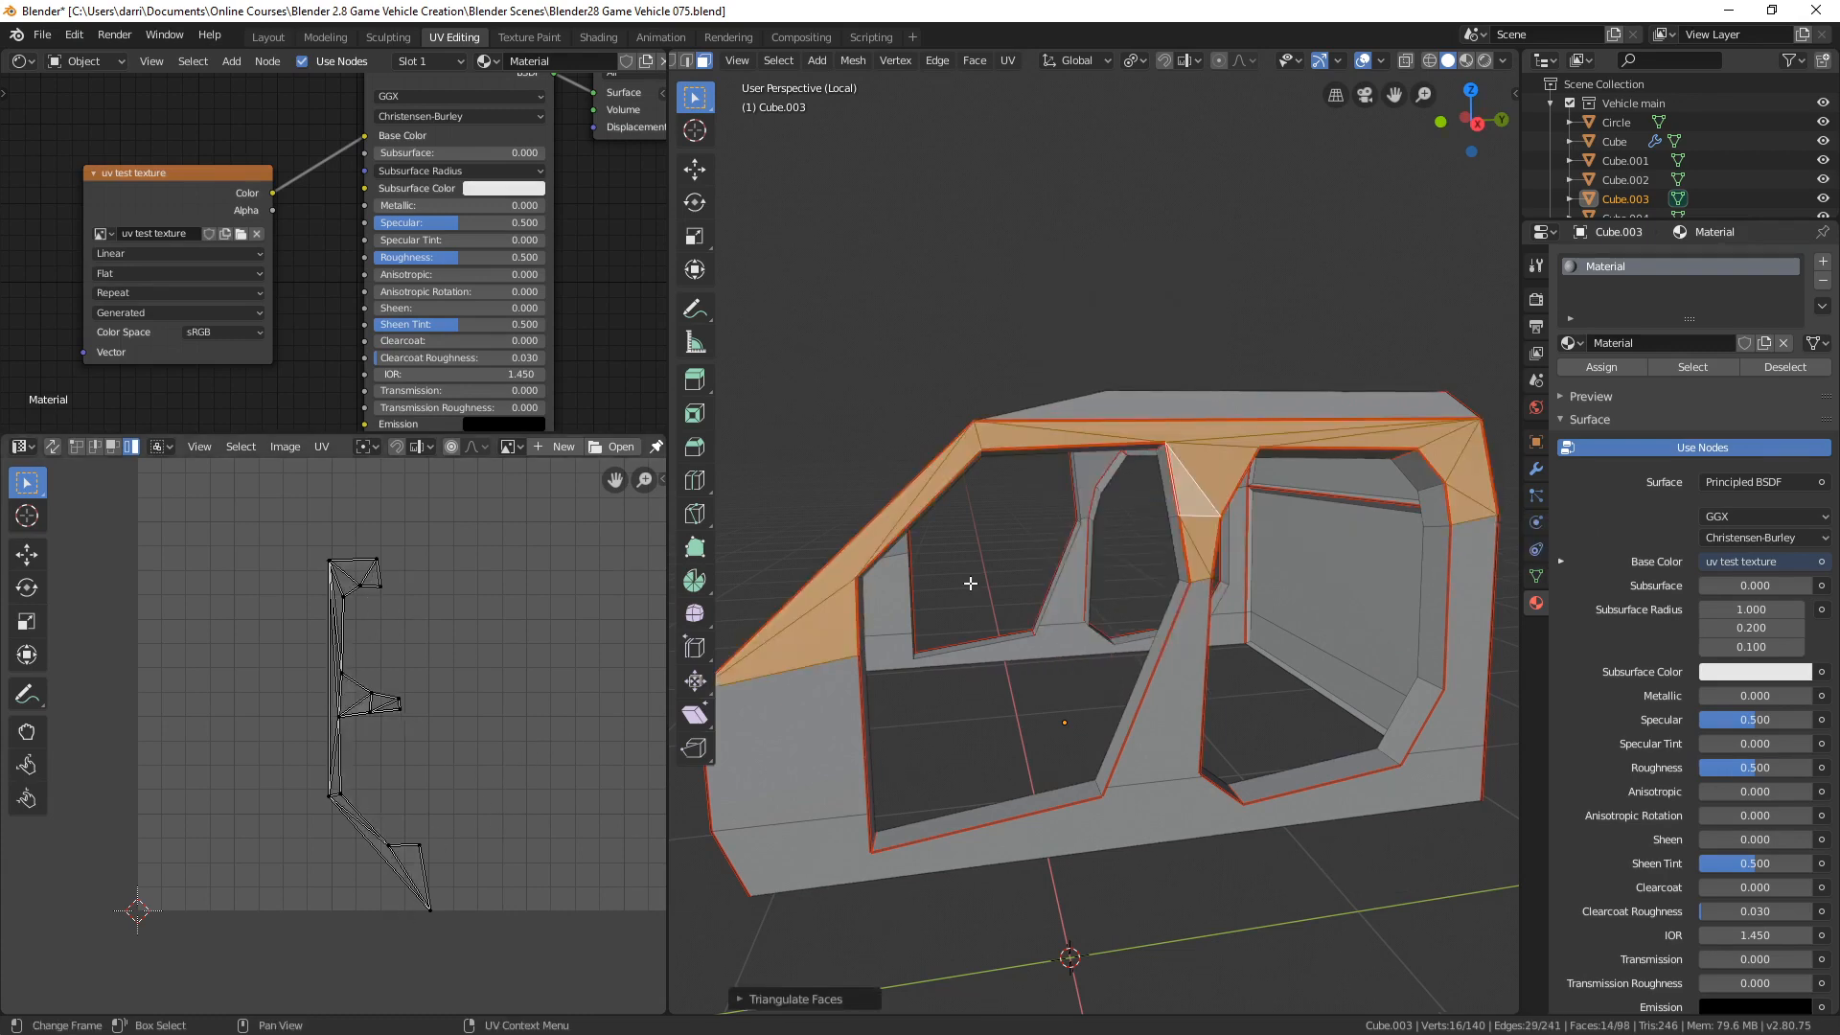
- Triangulate the matching upper face around the openings on the opposite side of the cab
{"action": "scroll", "coordinate": [831, 806], "scroll_direction": "down", "scroll_amount": 2}
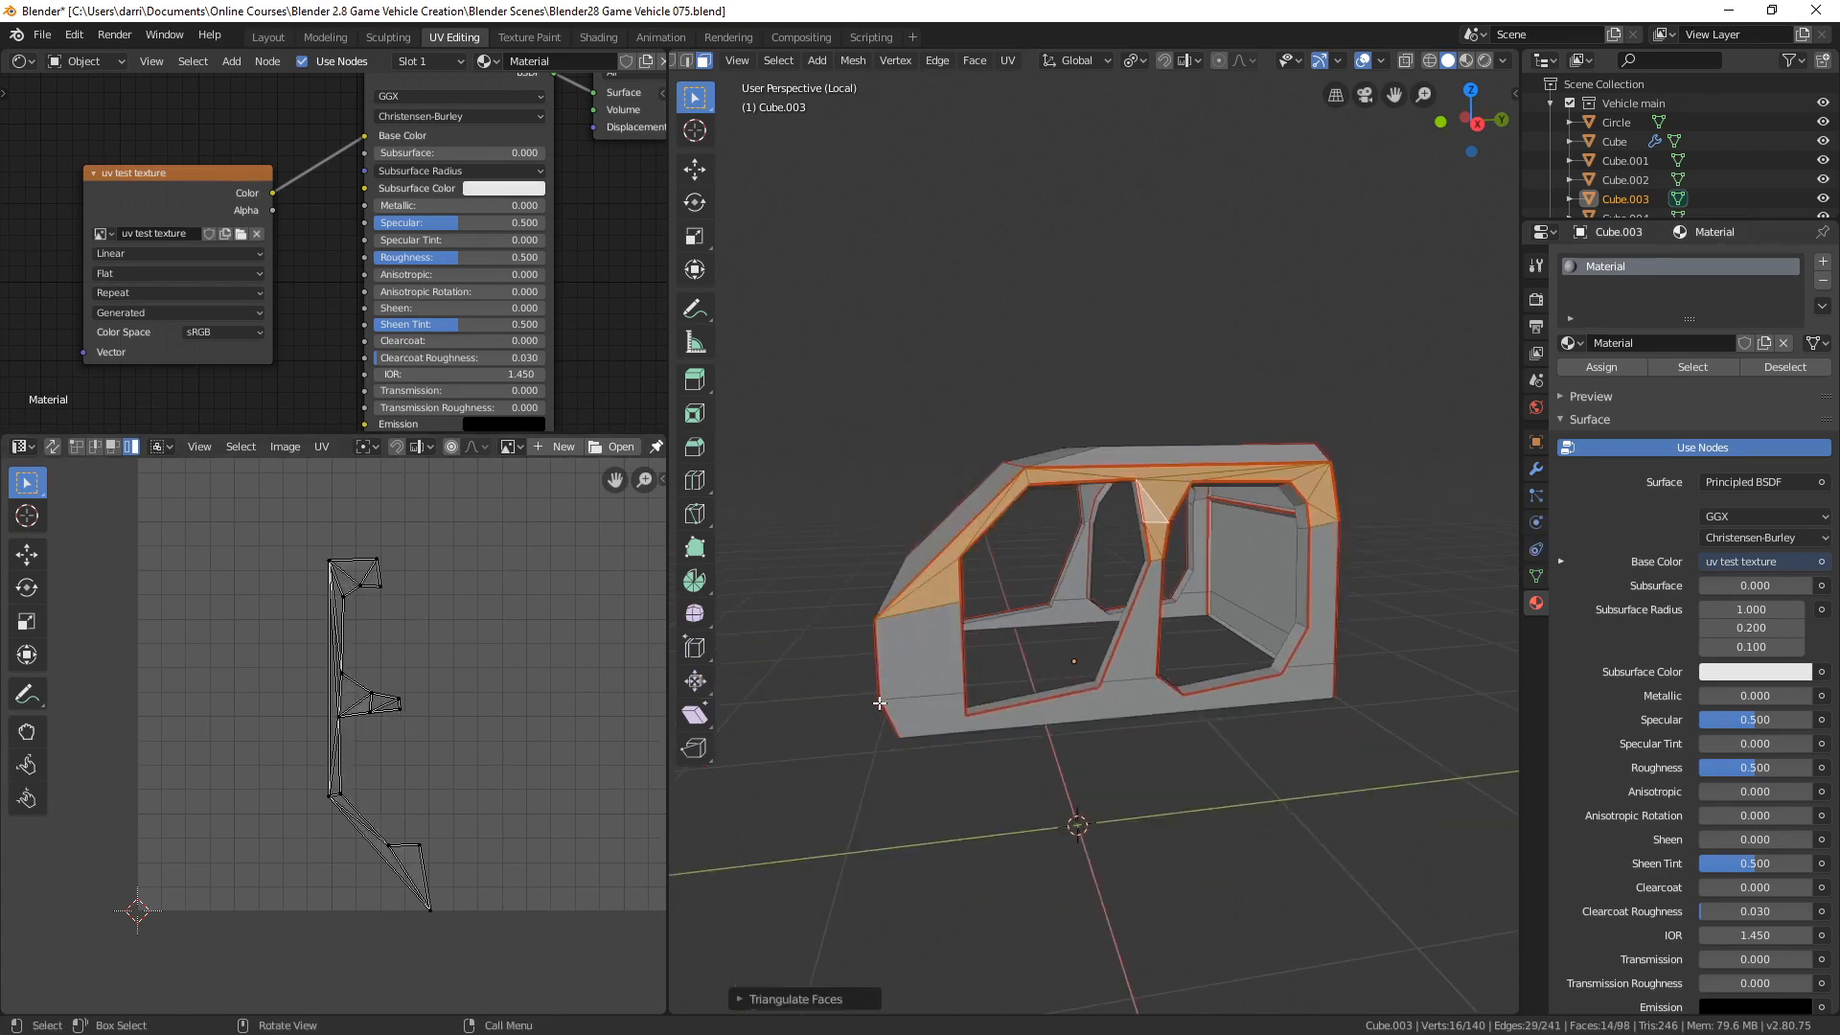
{"action": "middle_click_drag", "start_coordinate": [939, 718], "coordinate": [1193, 709]}
{"action": "scroll", "coordinate": [1118, 624], "scroll_direction": "up", "scroll_amount": 2}
{"action": "middle_click_drag", "start_coordinate": [1118, 624], "coordinate": [1117, 658]}
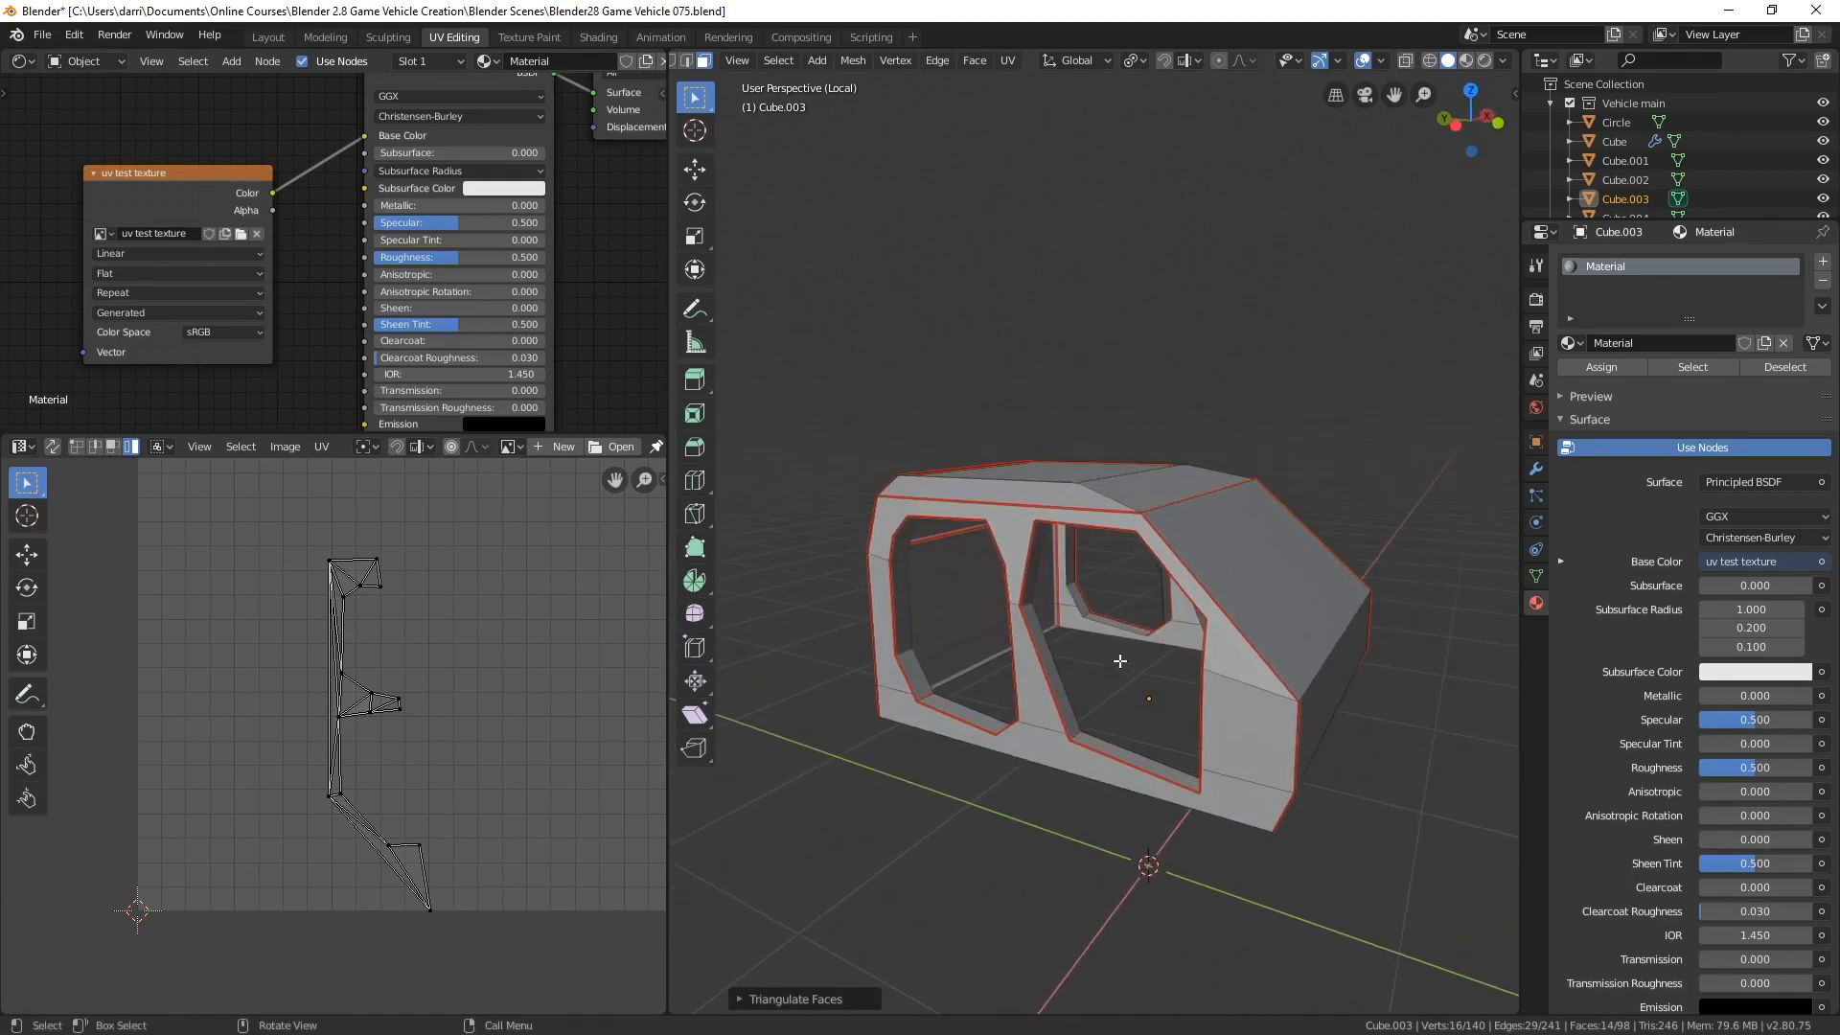
{"action": "left_click", "coordinate": [1019, 534]}
{"action": "scroll", "coordinate": [493, 738], "scroll_direction": "down", "scroll_amount": 1}
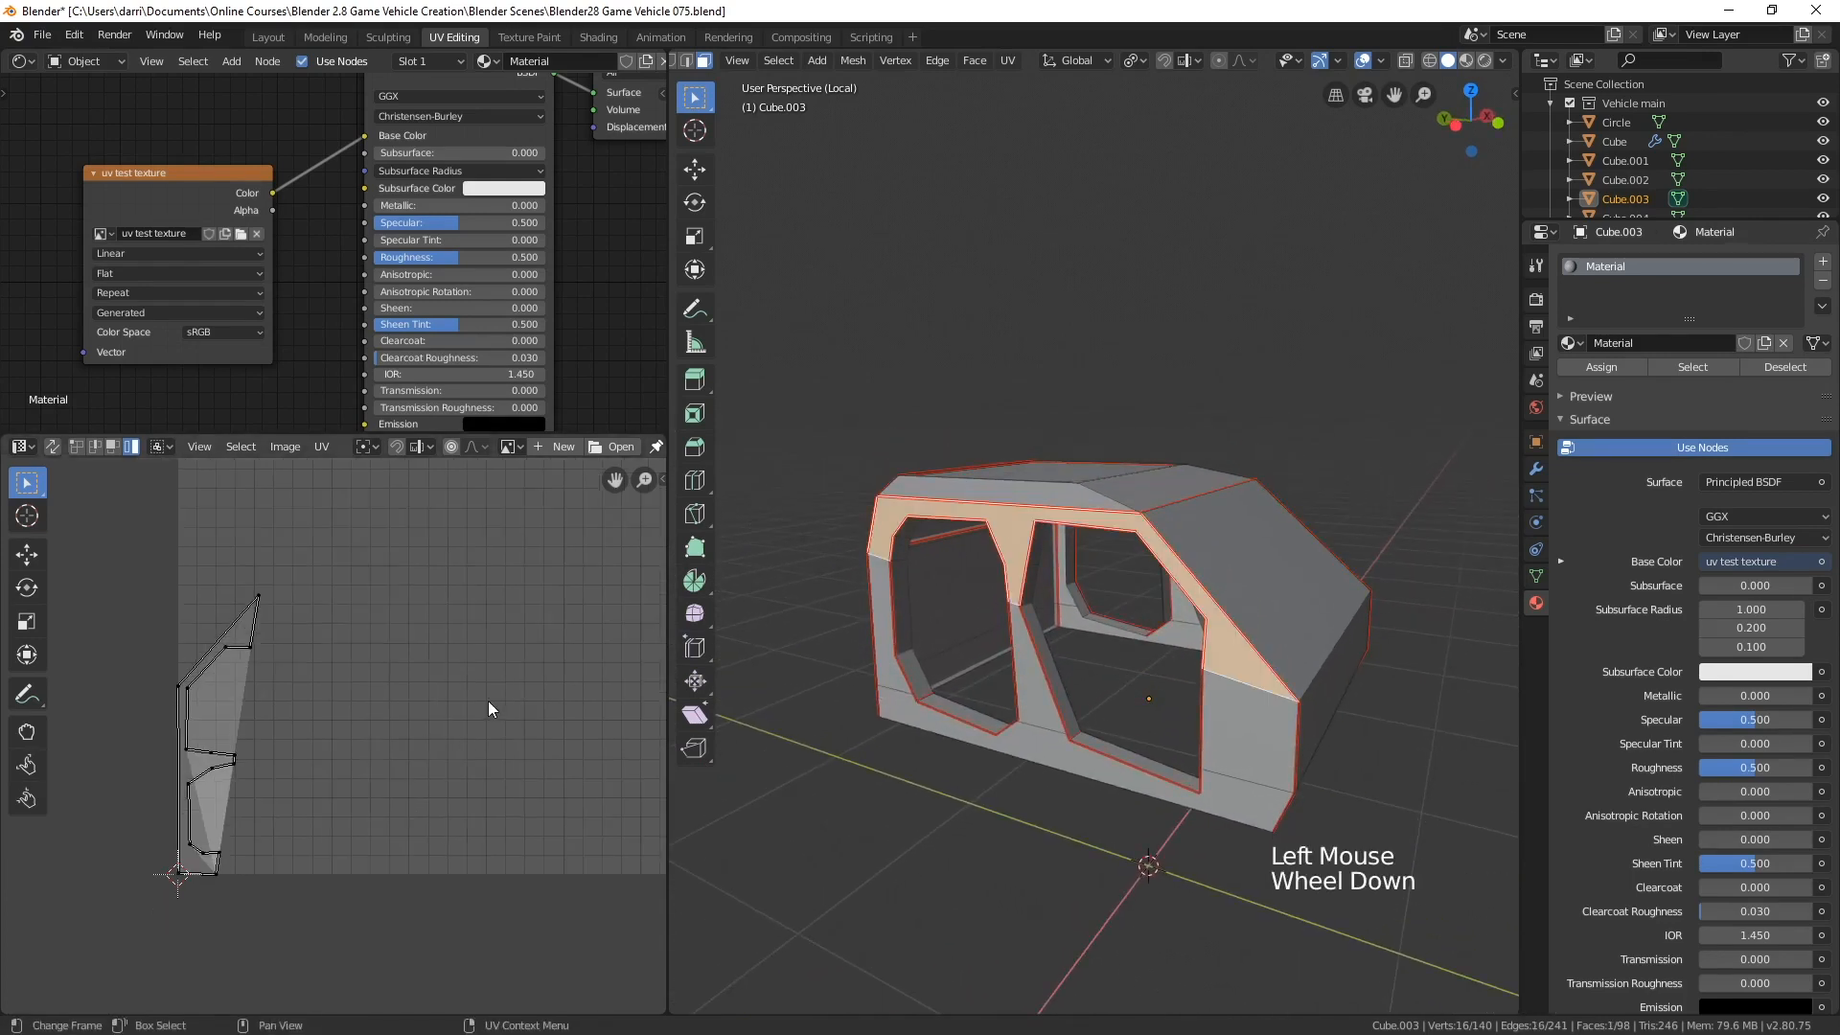
{"action": "right_click", "coordinate": [1020, 537]}
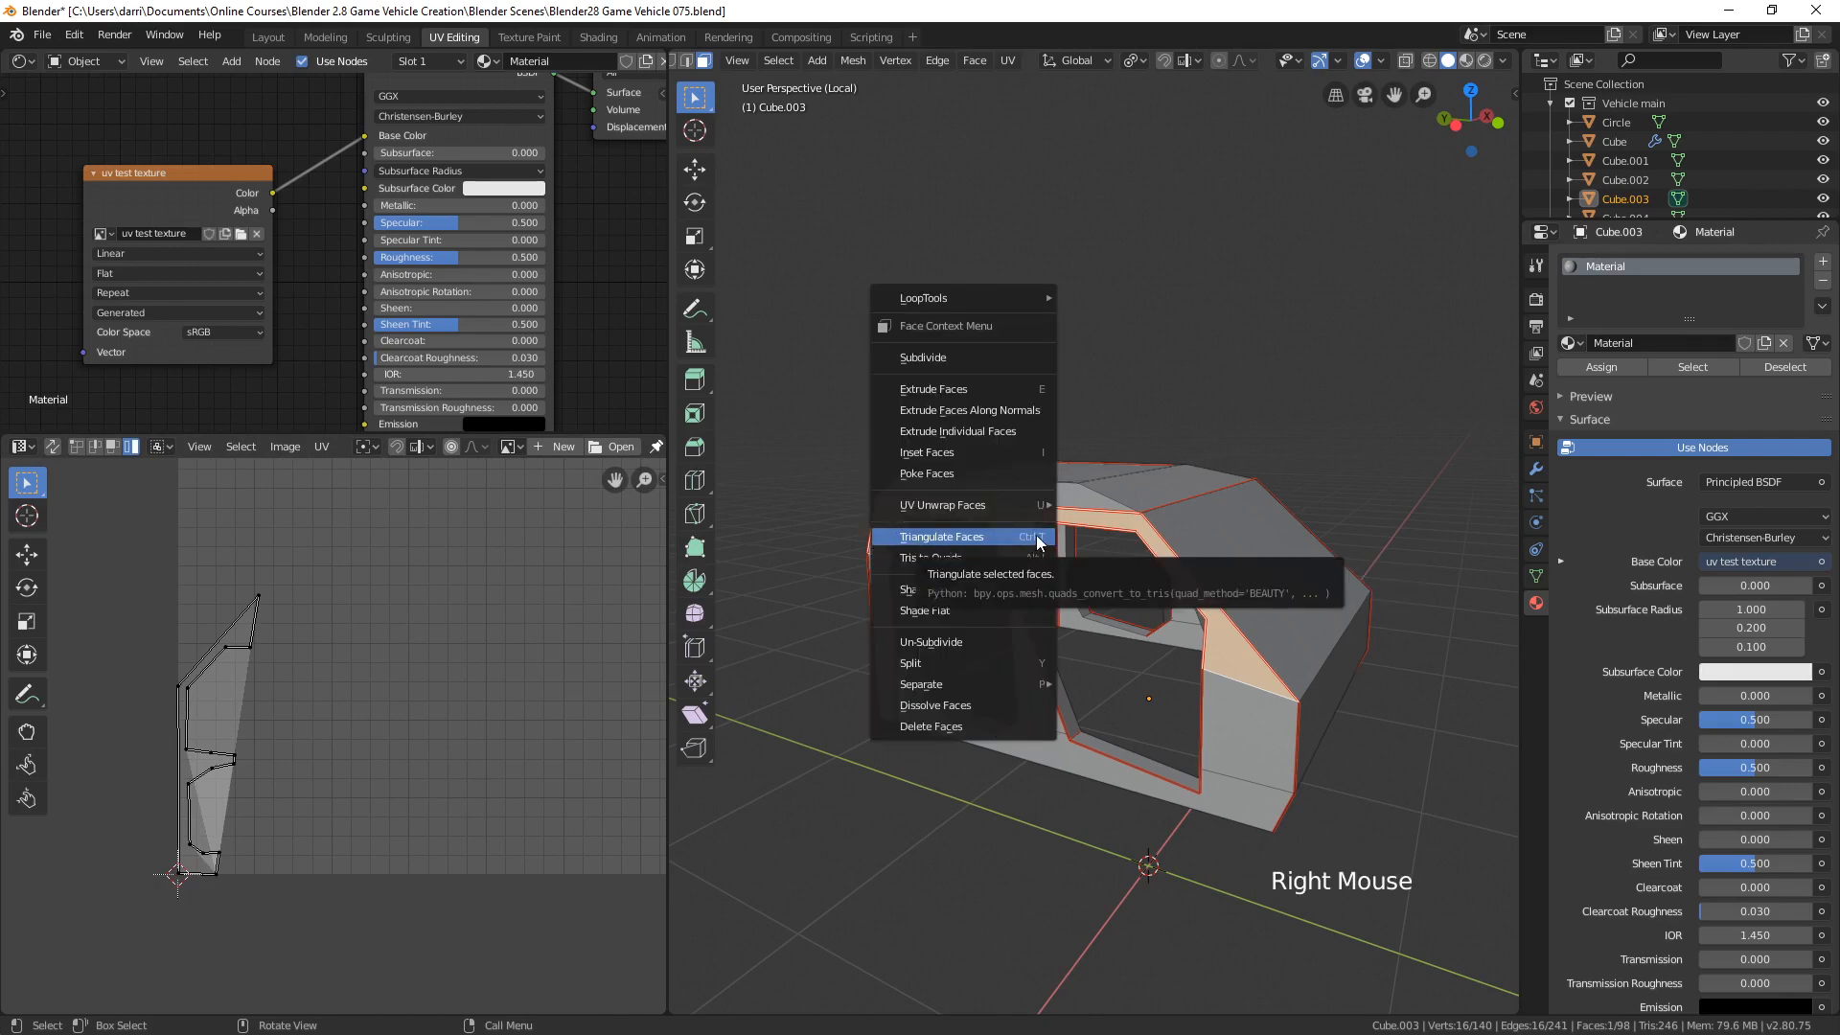
{"action": "left_click", "coordinate": [964, 537]}
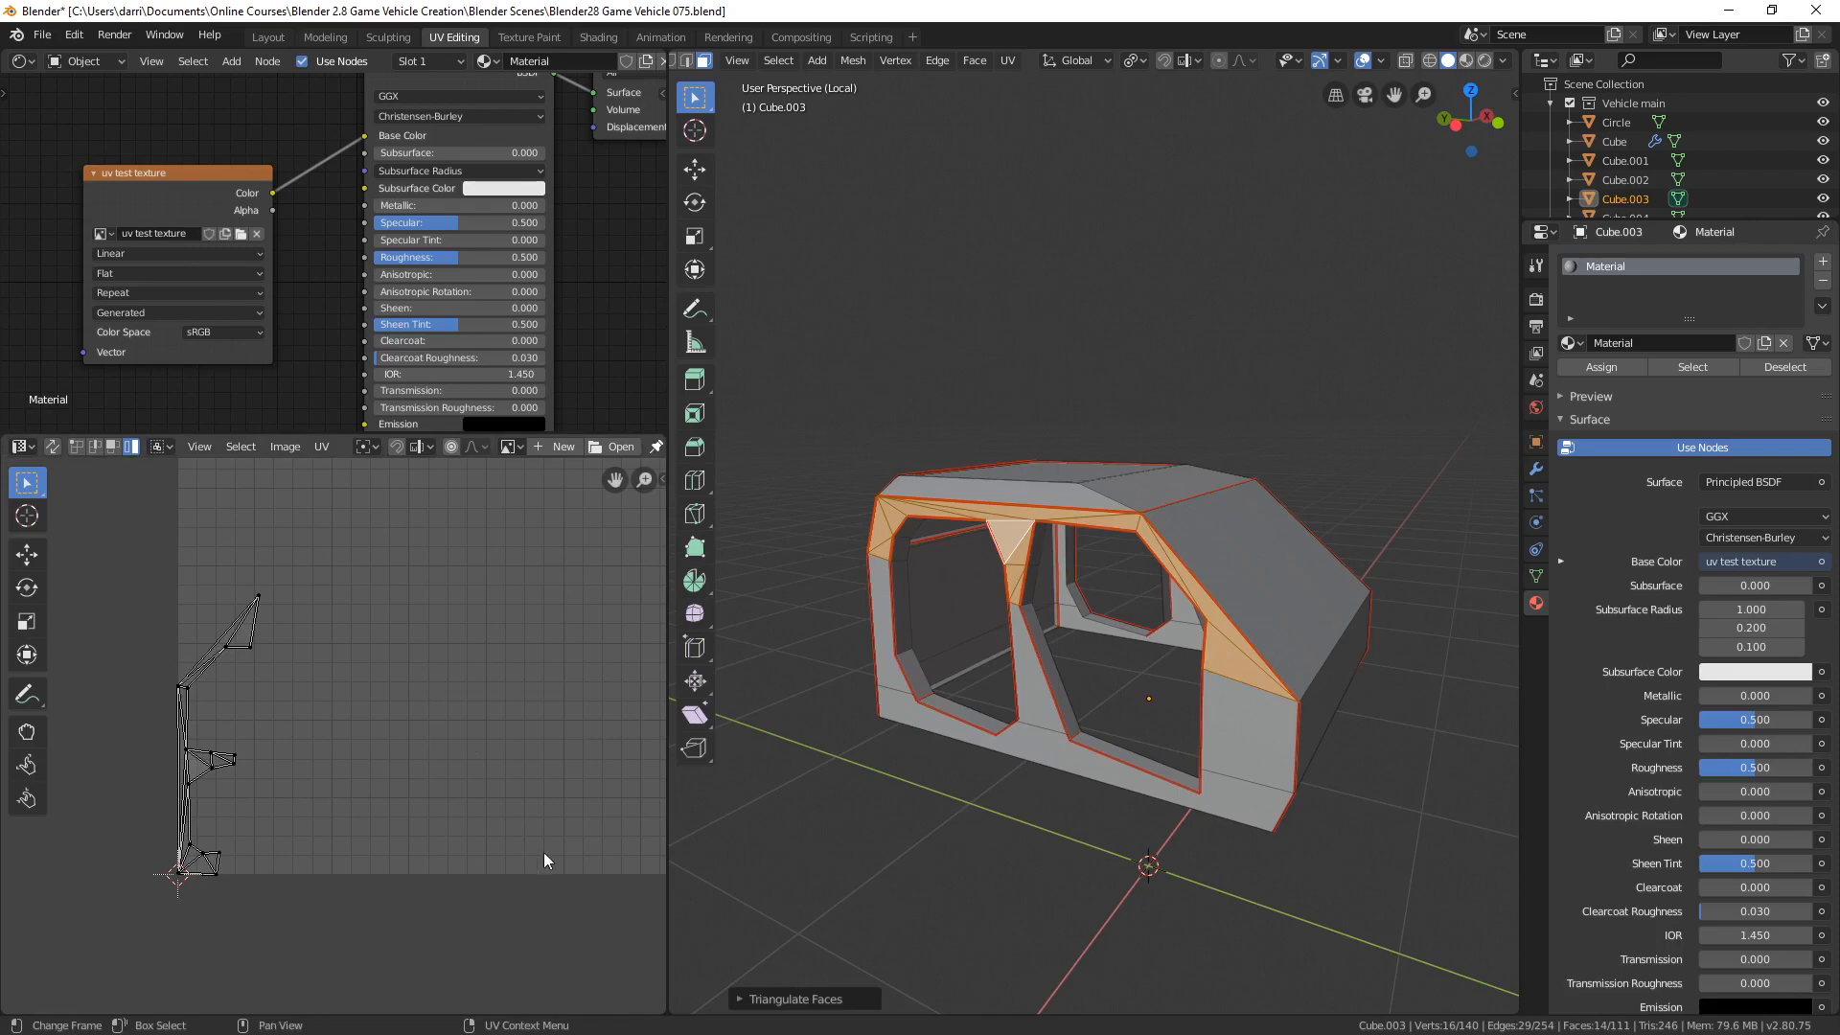
- Select the whole cab mesh and examine the side-panel islands in the UV layout for remaining many-sided faces
{"action": "key", "text": "a"}
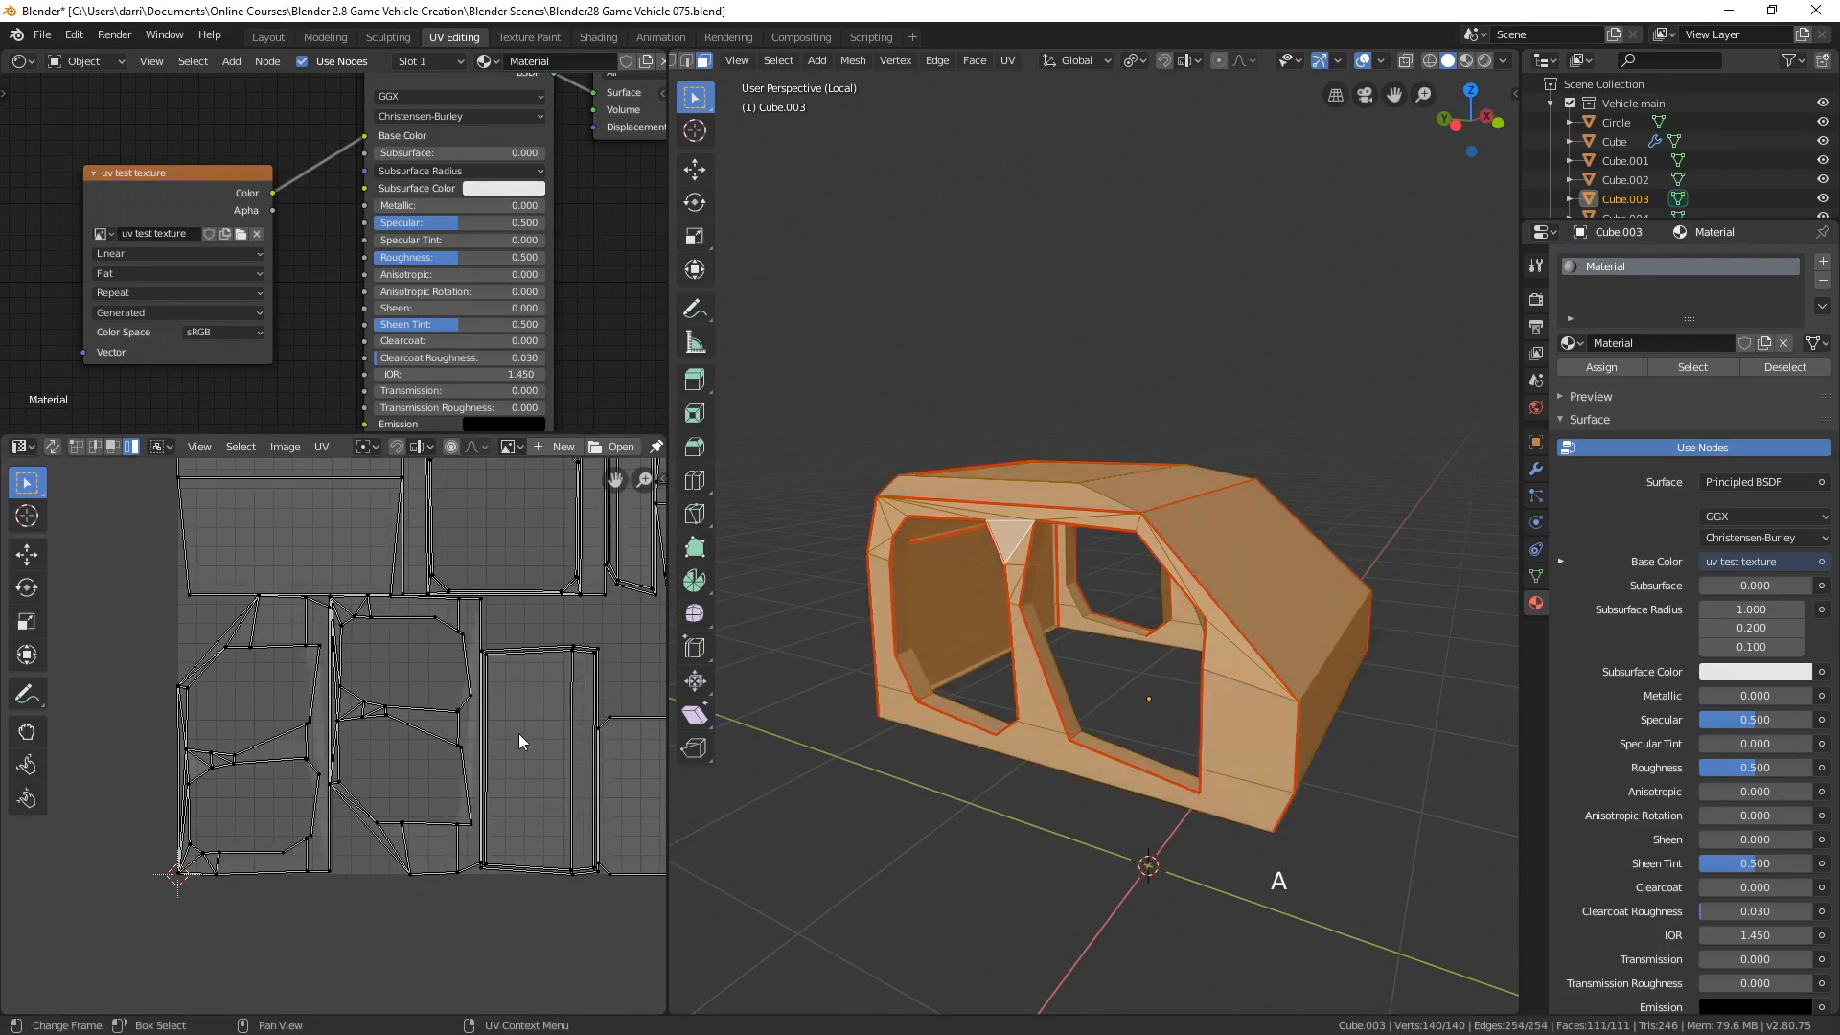
{"action": "scroll", "coordinate": [521, 744], "scroll_direction": "down", "scroll_amount": 1}
{"action": "middle_click_drag", "start_coordinate": [521, 743], "coordinate": [480, 694], "text": "shift"}
{"action": "scroll", "coordinate": [455, 711], "scroll_direction": "up", "scroll_amount": 3}
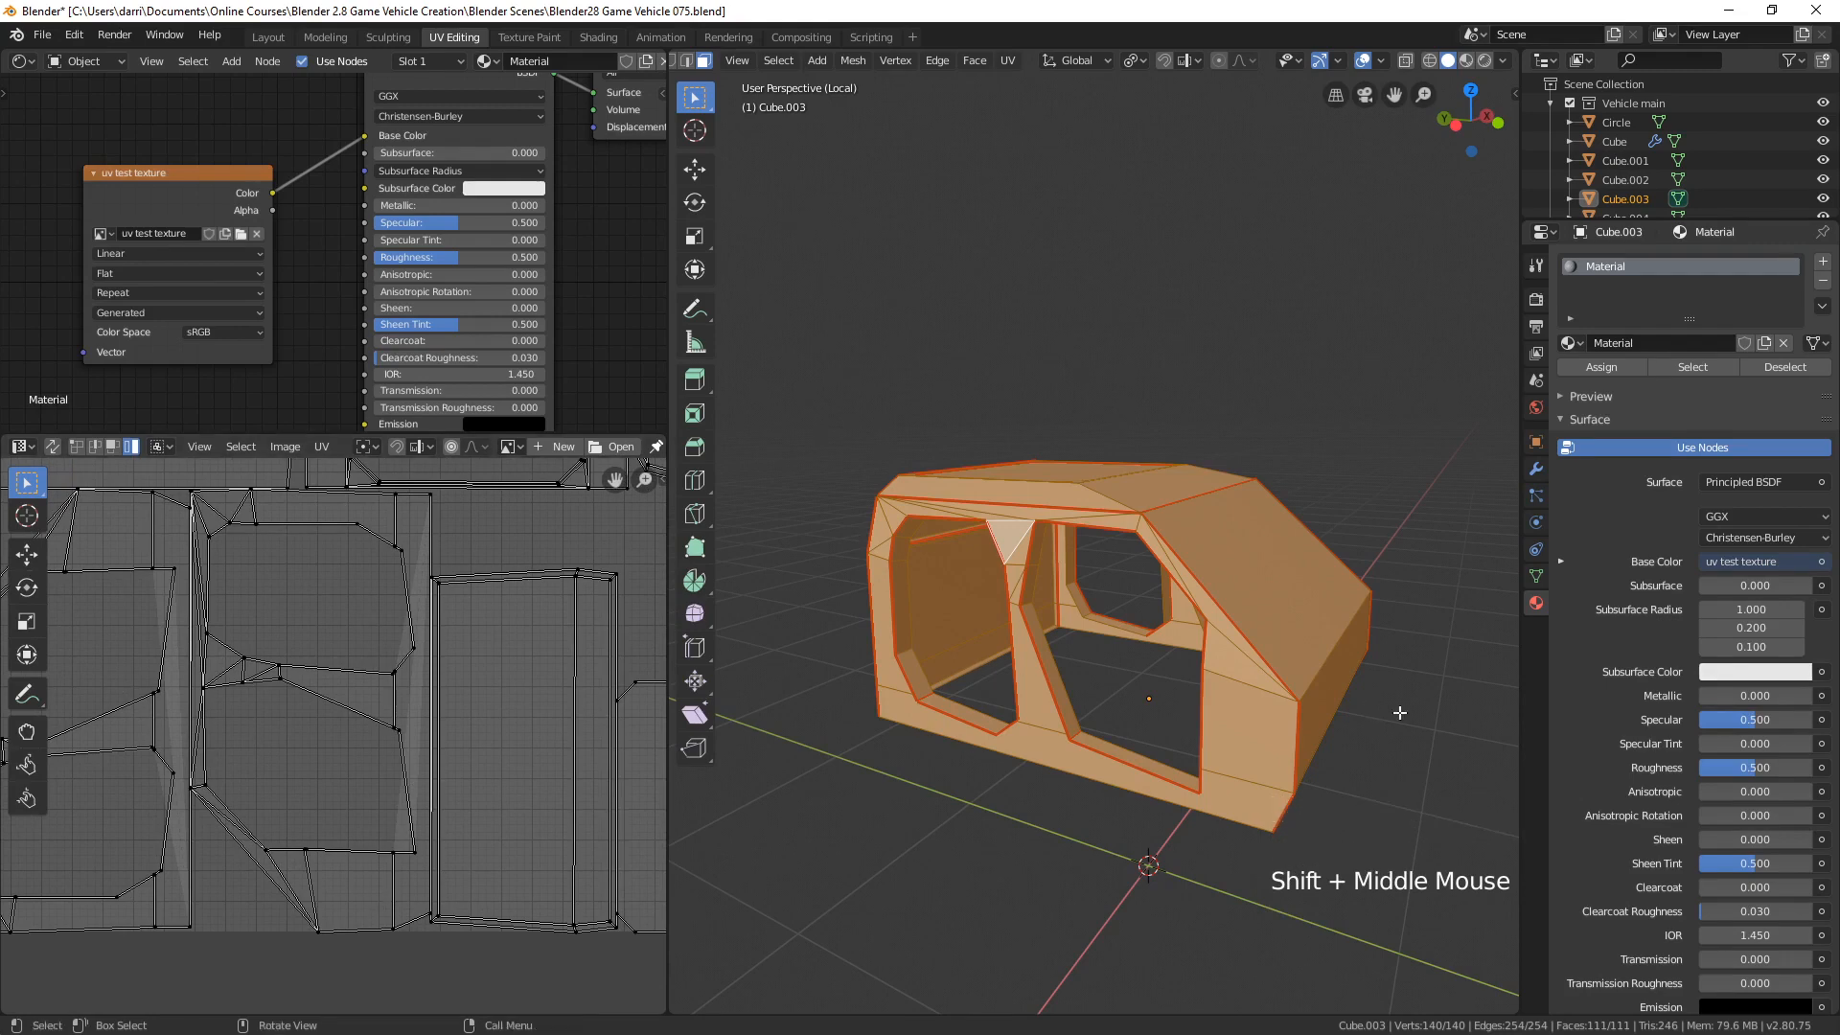
- Triangulate the long lower sill face below the openings on each side of the cab
{"action": "middle_click_drag", "start_coordinate": [1511, 707], "coordinate": [1138, 707]}
{"action": "left_click", "coordinate": [1220, 735]}
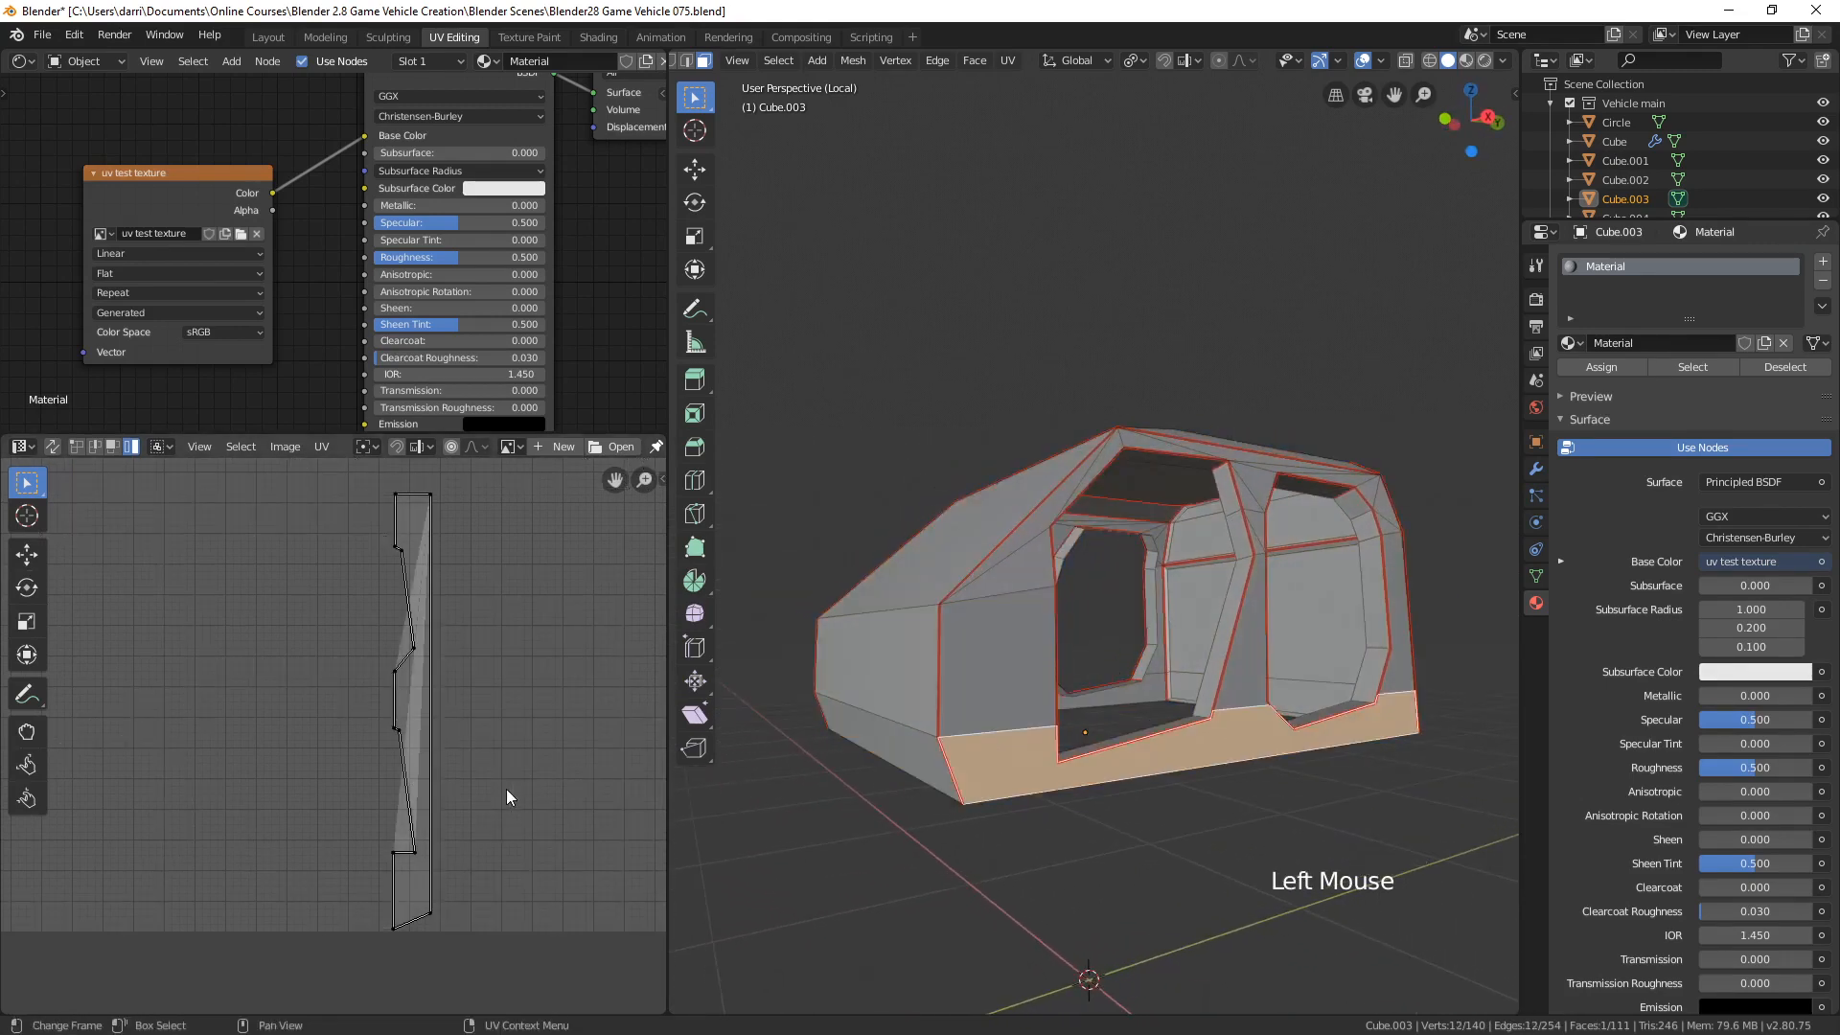
{"action": "key", "text": "ctrl+t"}
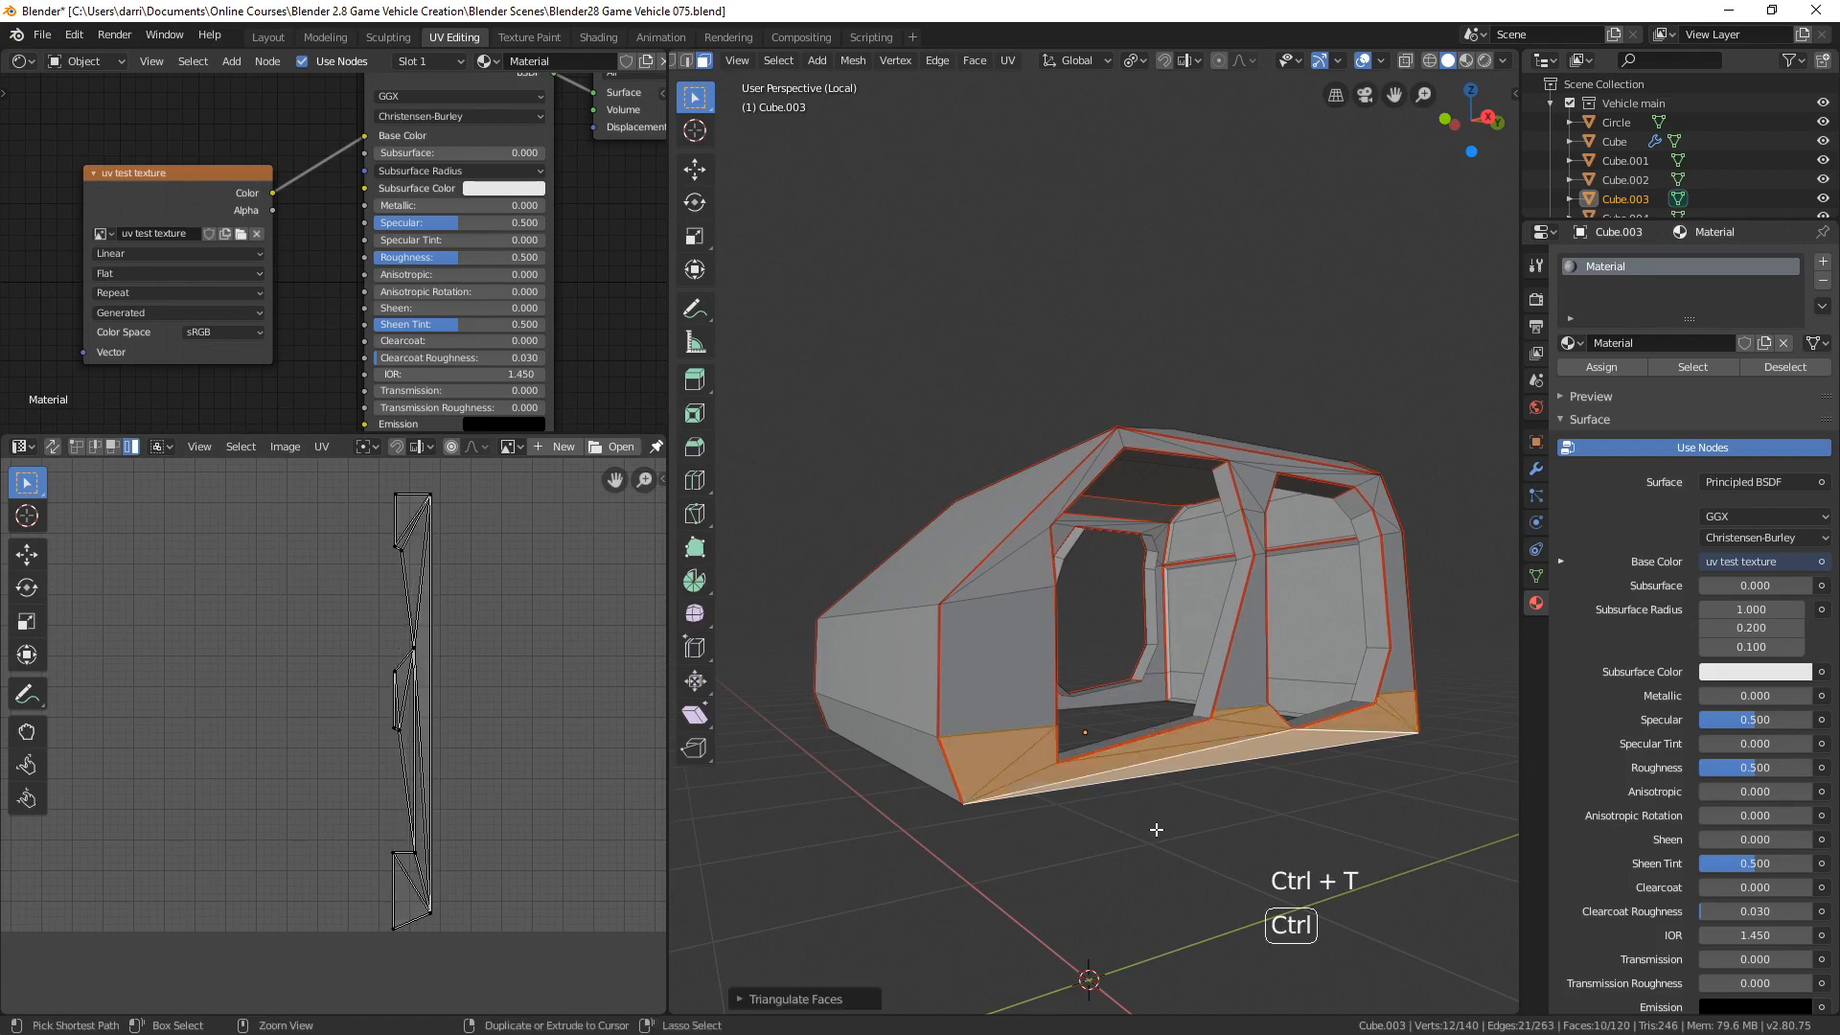
{"action": "middle_click_drag", "start_coordinate": [1158, 828], "coordinate": [1090, 731]}
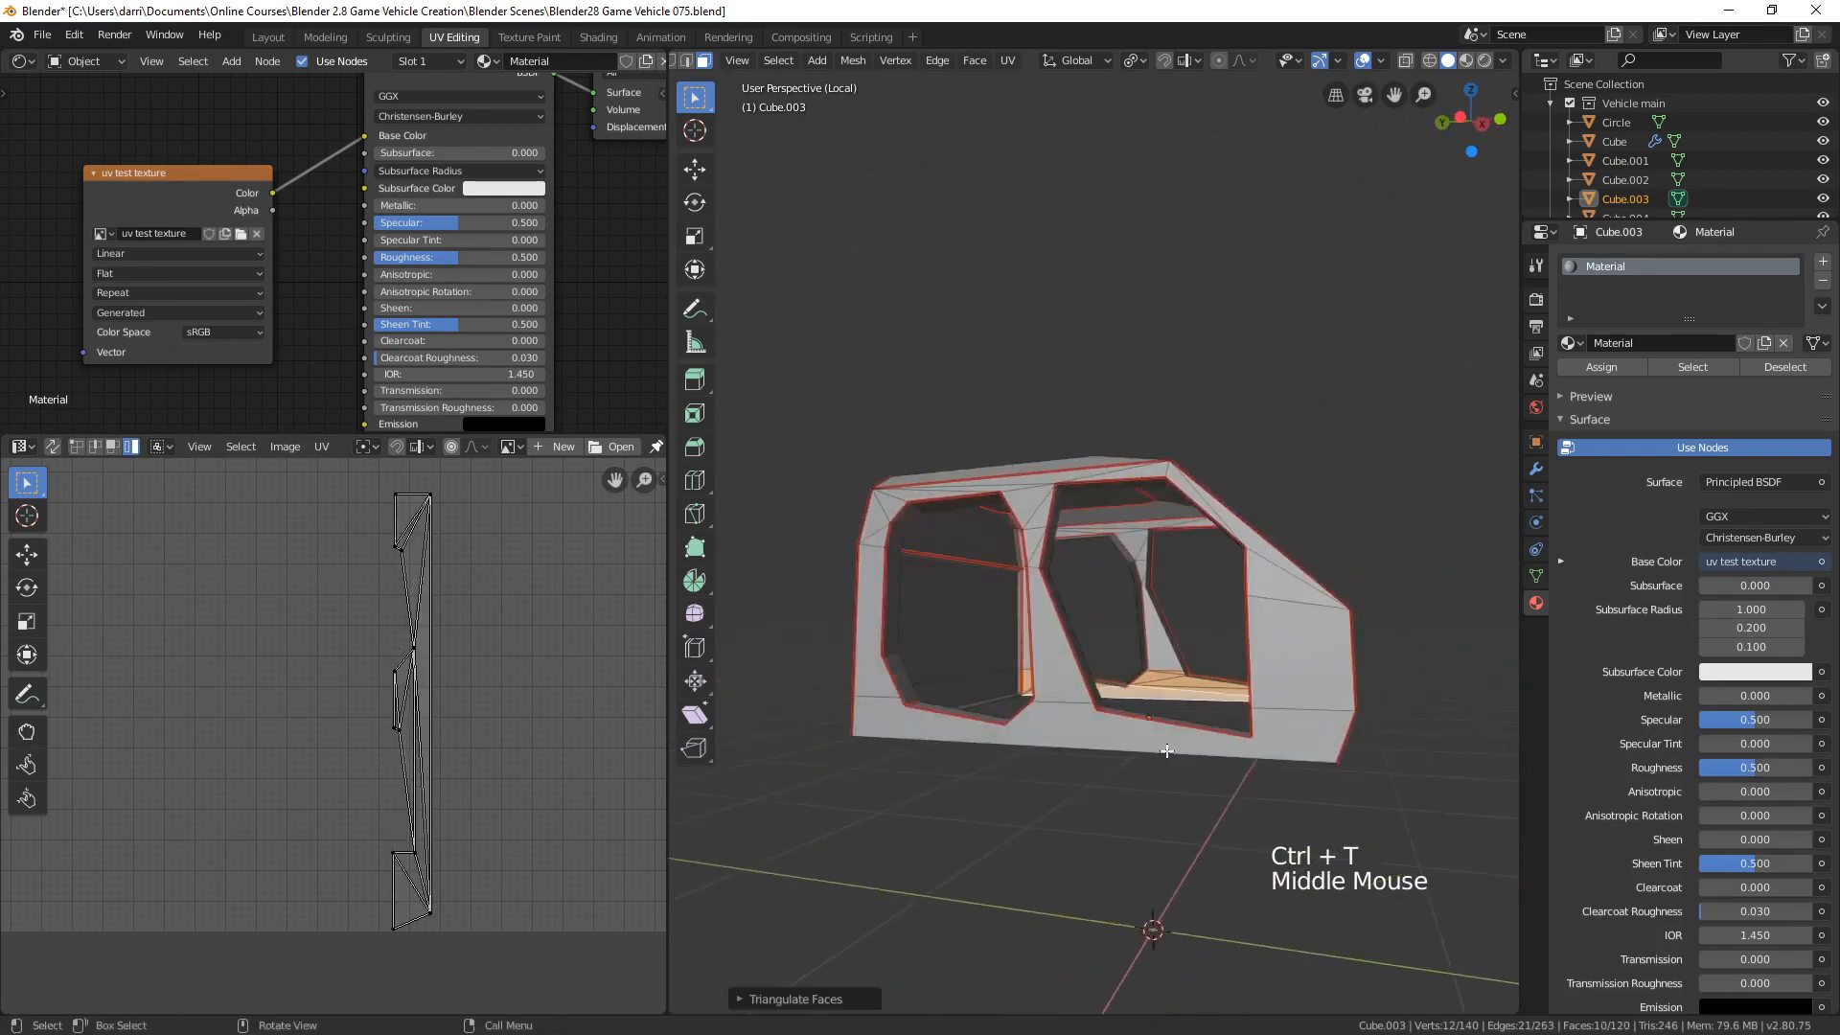
{"action": "left_click", "coordinate": [1150, 752]}
{"action": "key", "text": "ctrl+t"}
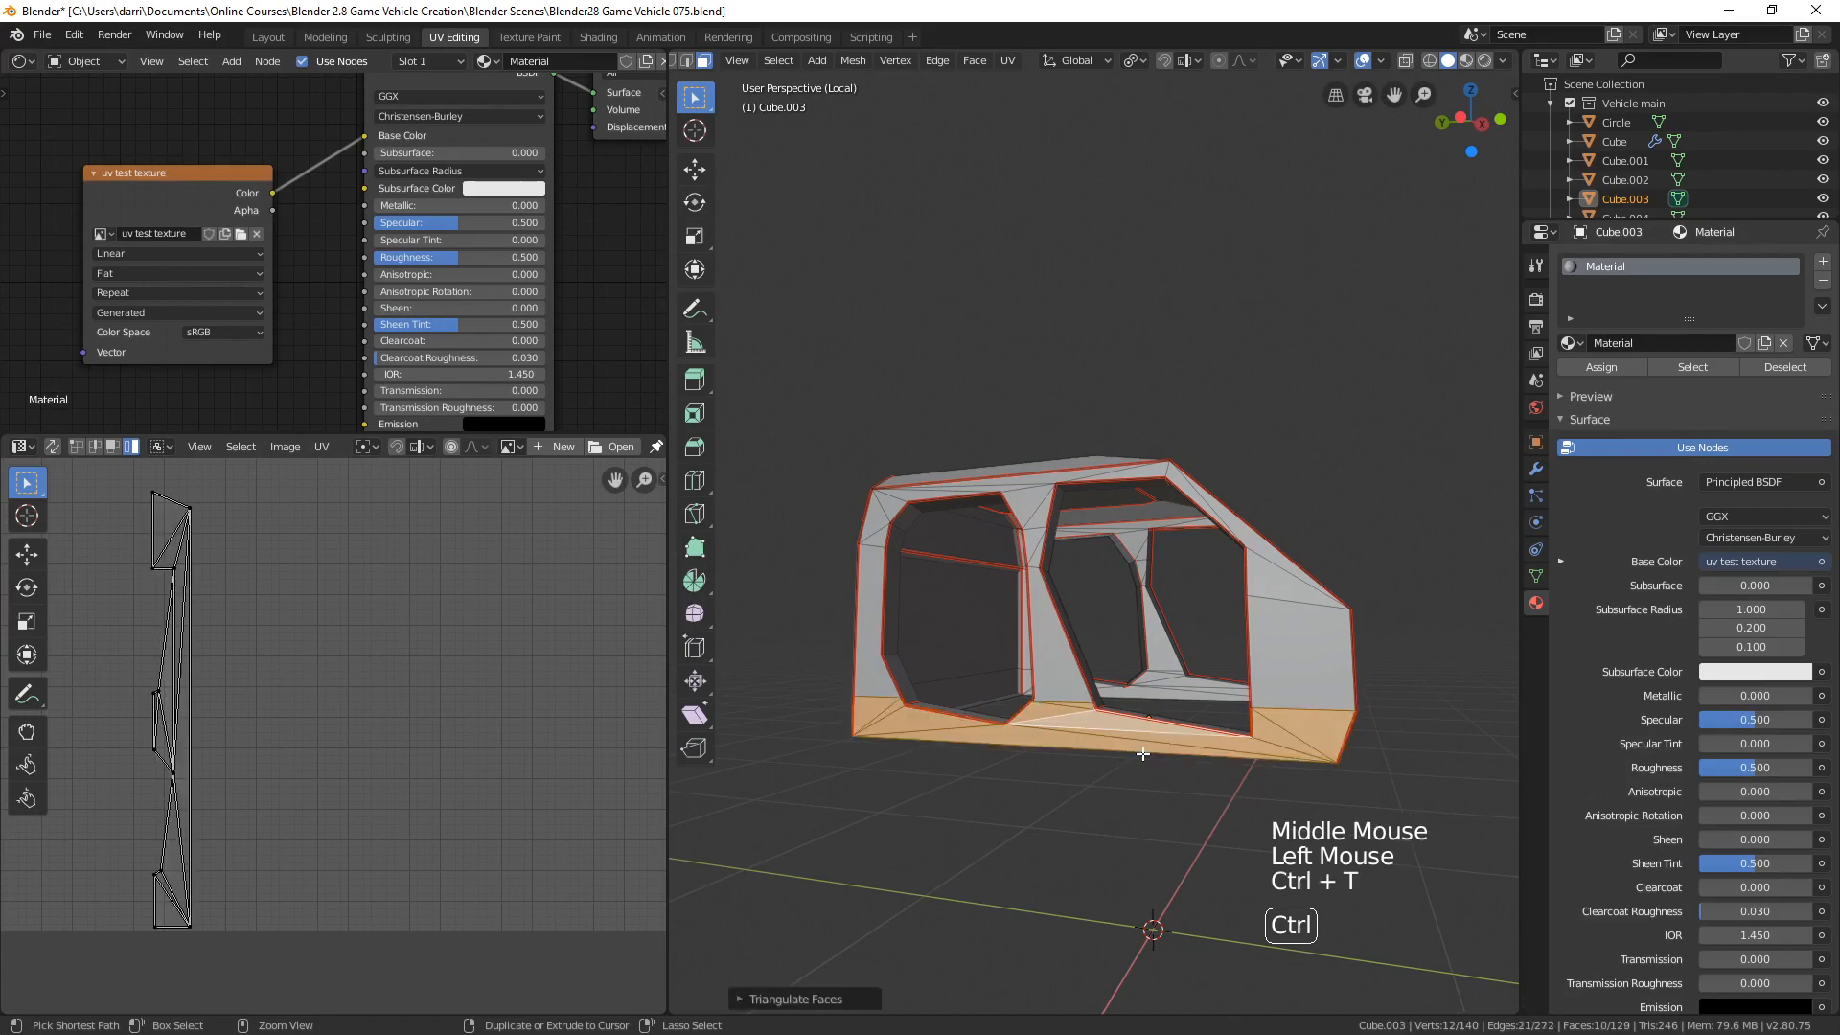
- Select all of the cab's faces and examine the complete UV layout
{"action": "scroll", "coordinate": [1236, 665], "scroll_direction": "down", "scroll_amount": 2}
{"action": "key", "text": "a"}
{"action": "mouse_move", "coordinate": [1233, 683]}
{"action": "middle_mouse_down"}
{"action": "mouse_move", "coordinate": [1299, 670]}
{"action": "mouse_move", "coordinate": [1246, 690]}
{"action": "middle_mouse_up"}
{"action": "scroll", "coordinate": [537, 766], "scroll_direction": "down", "scroll_amount": 3}
{"action": "middle_click_drag", "start_coordinate": [488, 732], "coordinate": [468, 794], "text": "shift"}
{"action": "scroll", "coordinate": [468, 793], "scroll_direction": "down", "scroll_amount": 2}
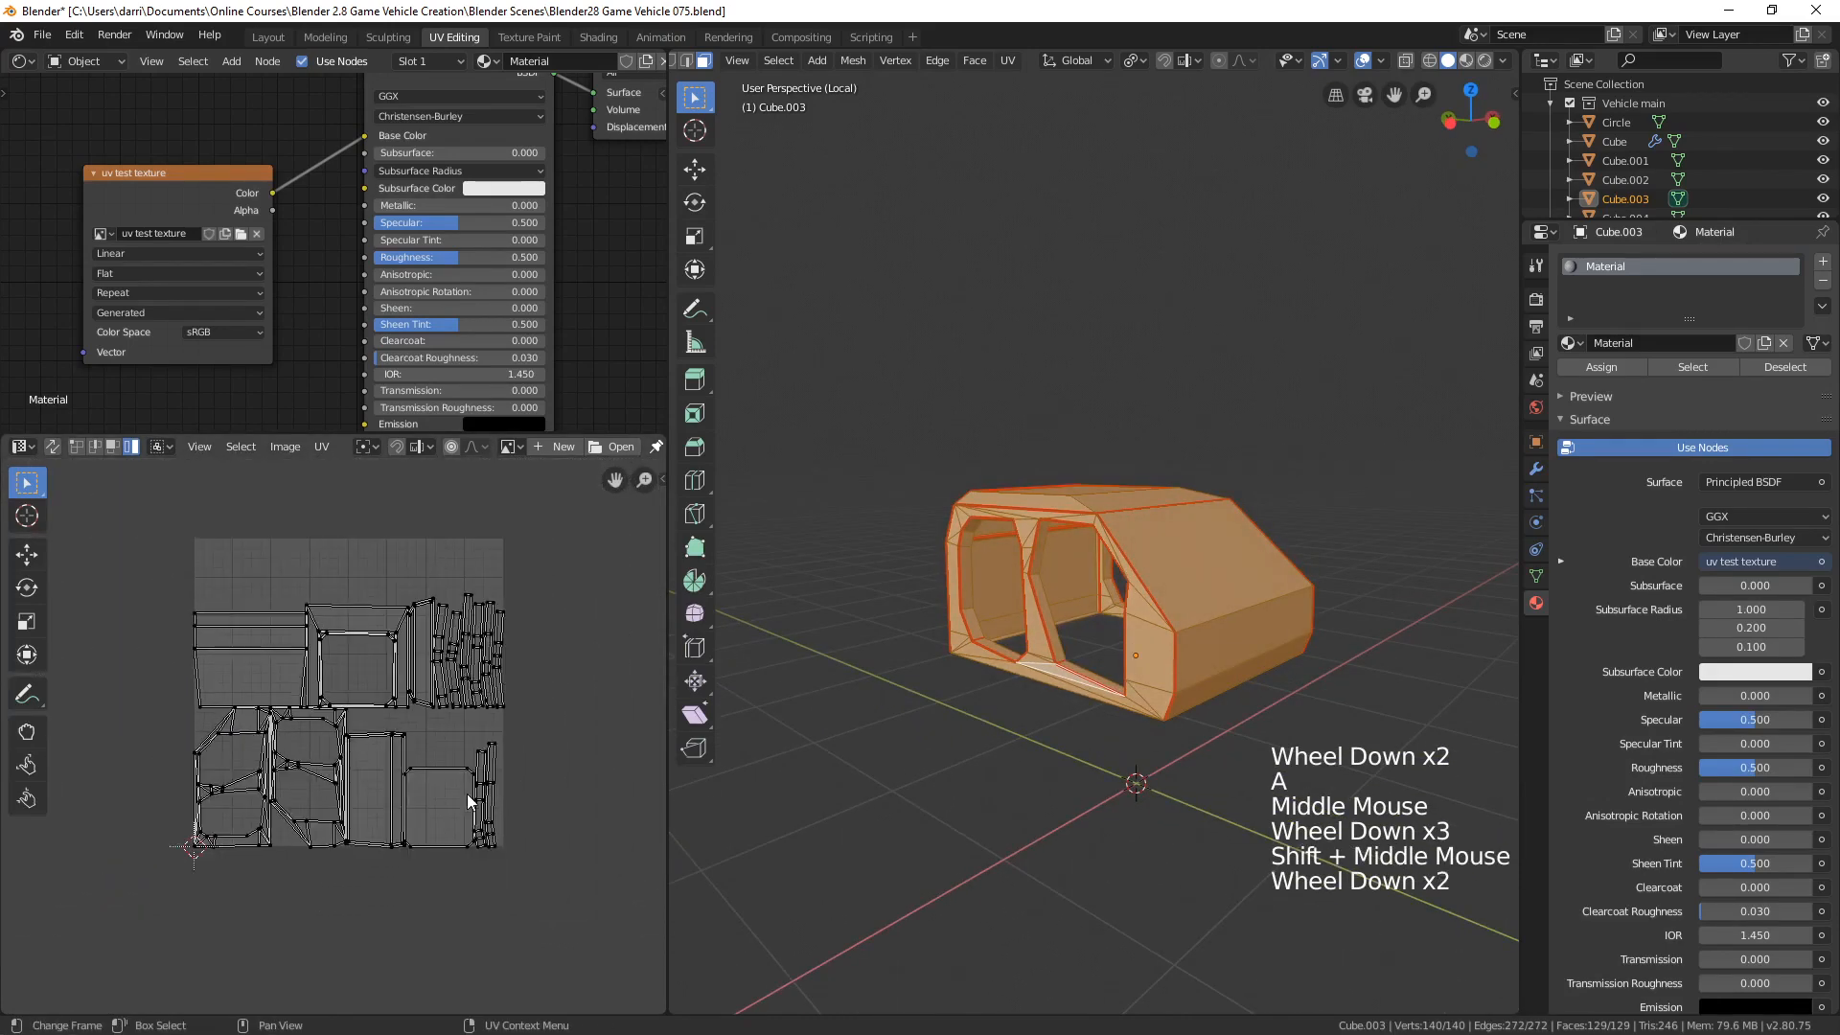
{"action": "scroll", "coordinate": [468, 792], "scroll_direction": "up", "scroll_amount": 1}
{"action": "middle_click_drag", "start_coordinate": [919, 755], "coordinate": [907, 757], "text": "shift"}
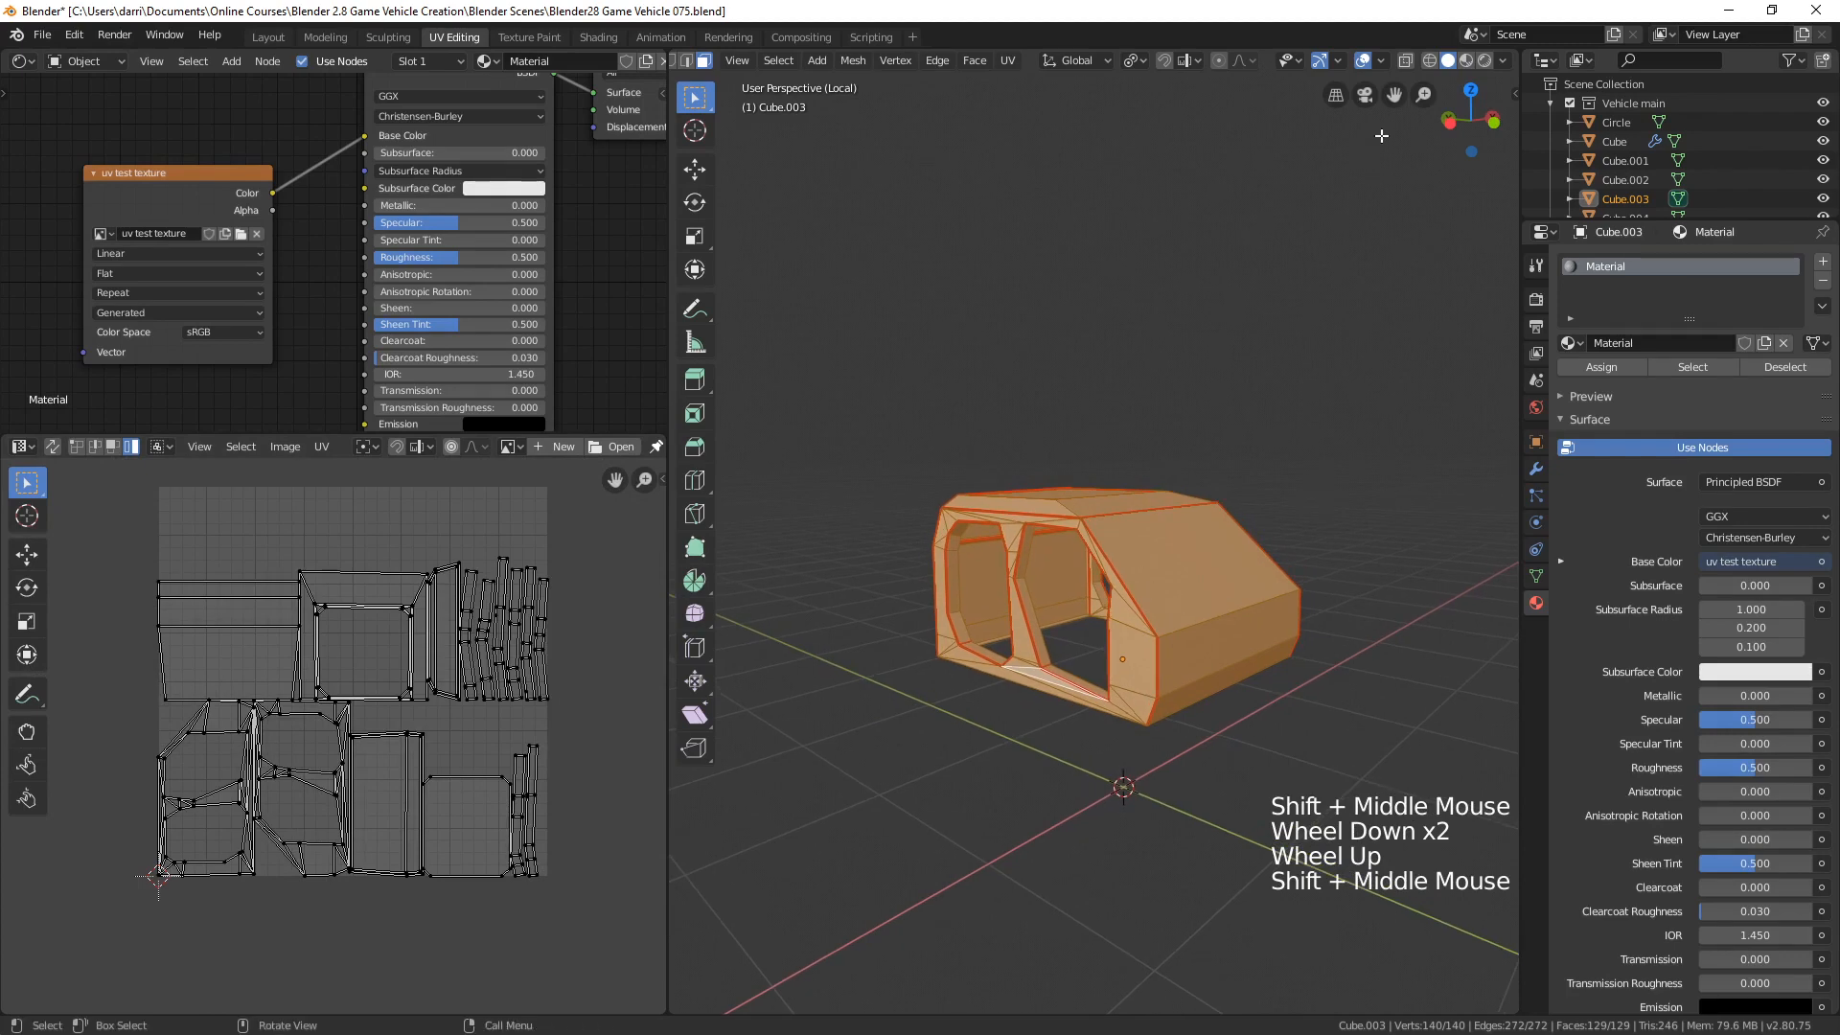
- Check the test texture on the deselected cab in Look Dev shading and return to Object Mode
{"action": "left_click", "coordinate": [1466, 60]}
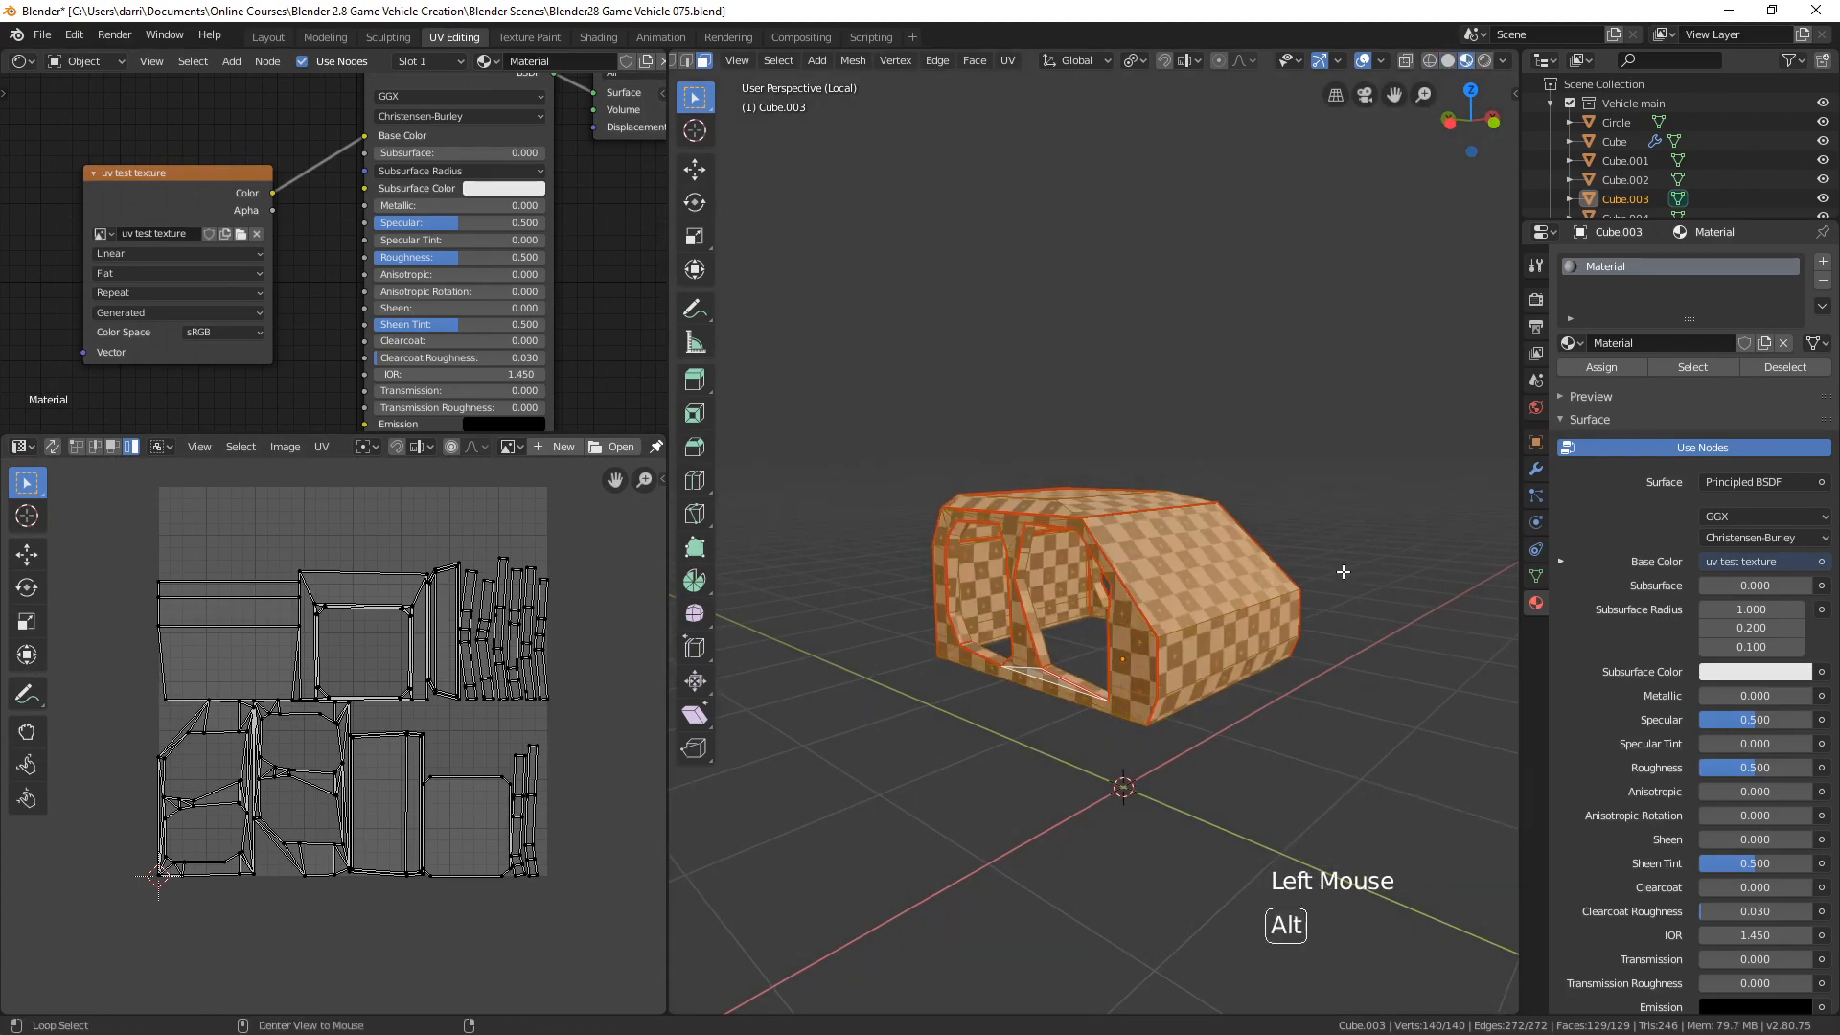
{"action": "key", "text": "alt+a"}
{"action": "scroll", "coordinate": [1343, 575], "scroll_direction": "up", "scroll_amount": 3}
{"action": "middle_click_drag", "start_coordinate": [1265, 586], "coordinate": [1277, 638]}
{"action": "scroll", "coordinate": [1188, 599], "scroll_direction": "down", "scroll_amount": 1}
{"action": "scroll", "coordinate": [1299, 632], "scroll_direction": "down", "scroll_amount": 3}
{"action": "key", "text": "Tab"}
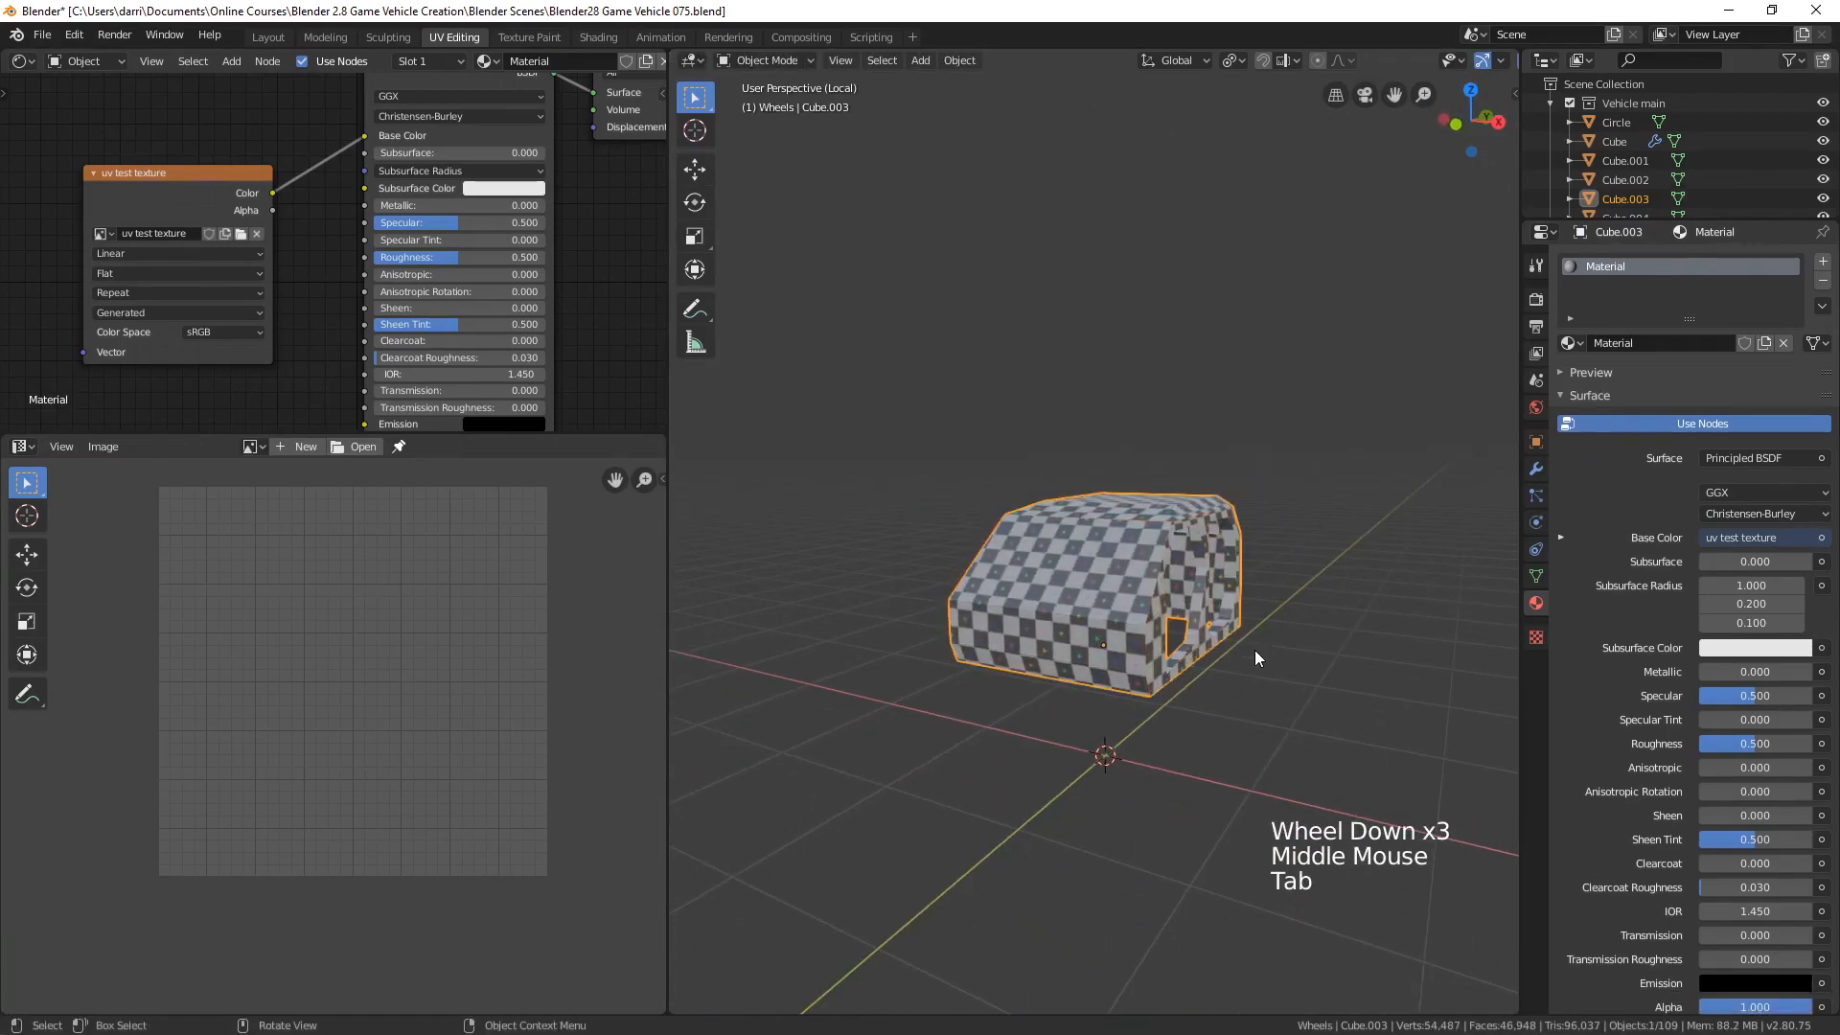
- Leave local view to bring back the whole vehicle and switch the viewport to Solid shading
{"action": "key", "text": "KP_Divide"}
{"action": "scroll", "coordinate": [1246, 642], "scroll_direction": "down", "scroll_amount": 3}
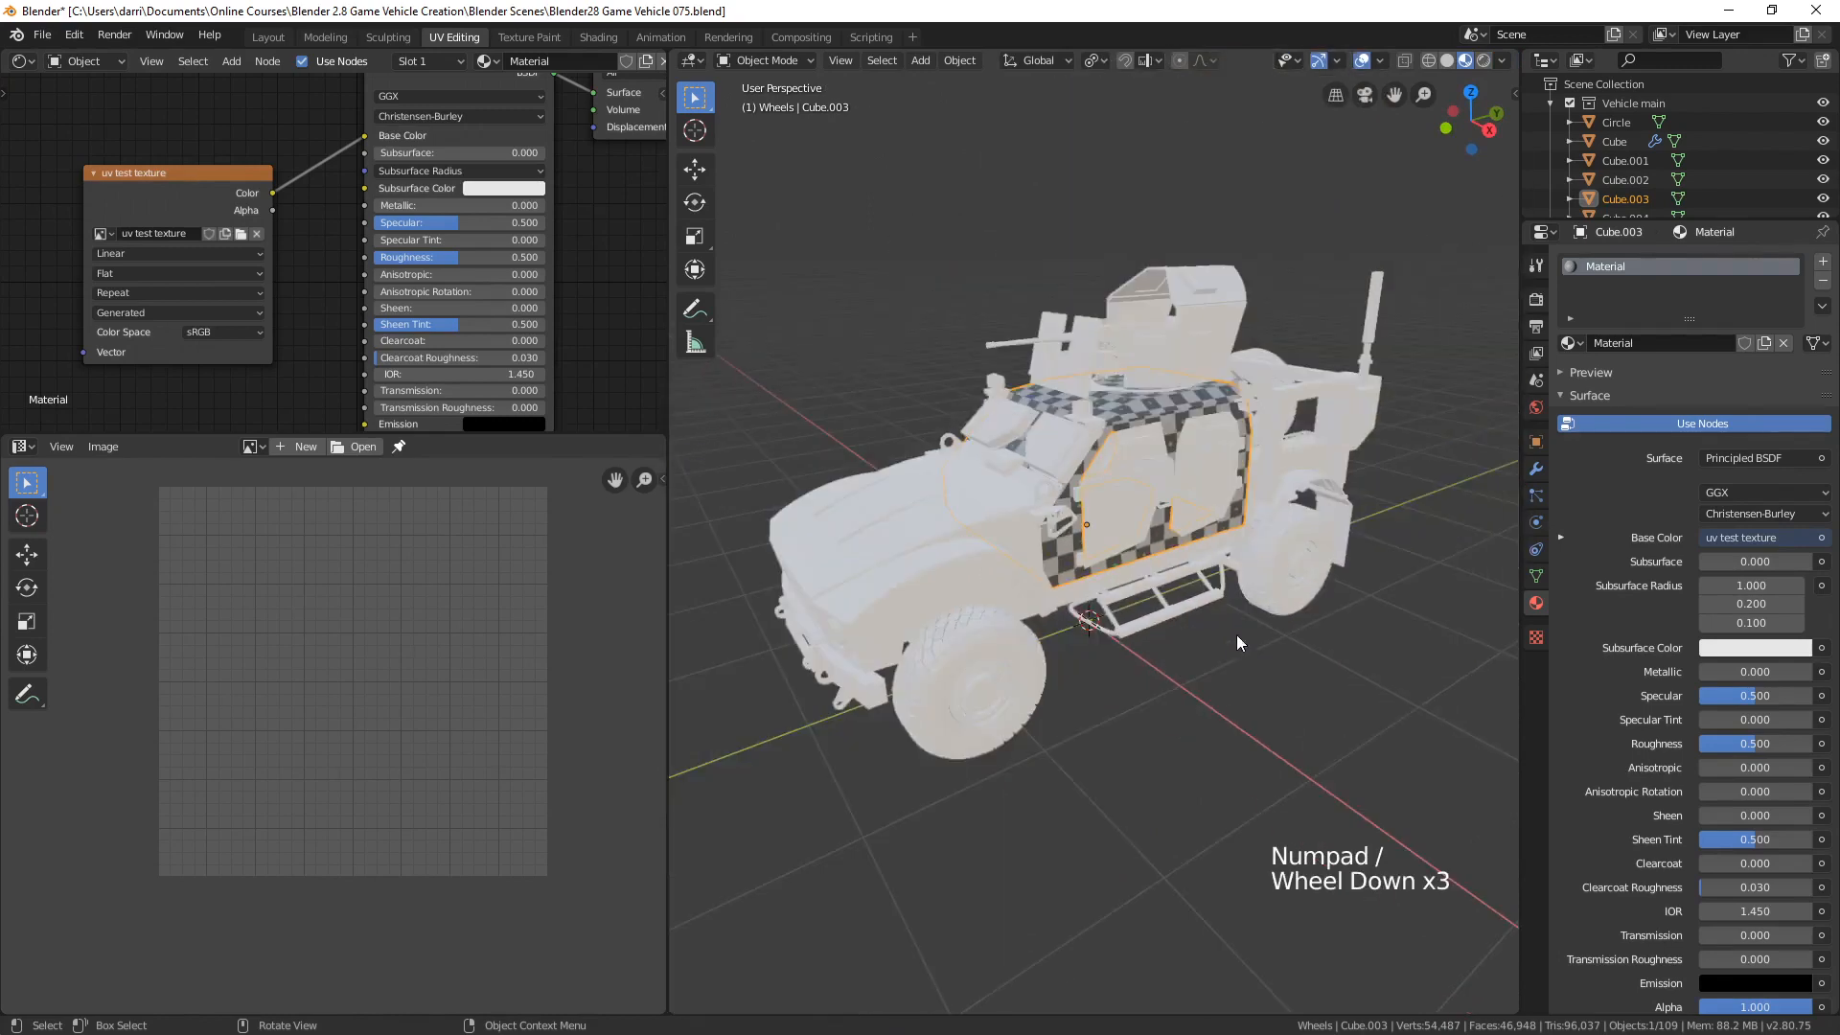
{"action": "middle_click_drag", "start_coordinate": [1236, 635], "coordinate": [1072, 660], "text": "shift"}
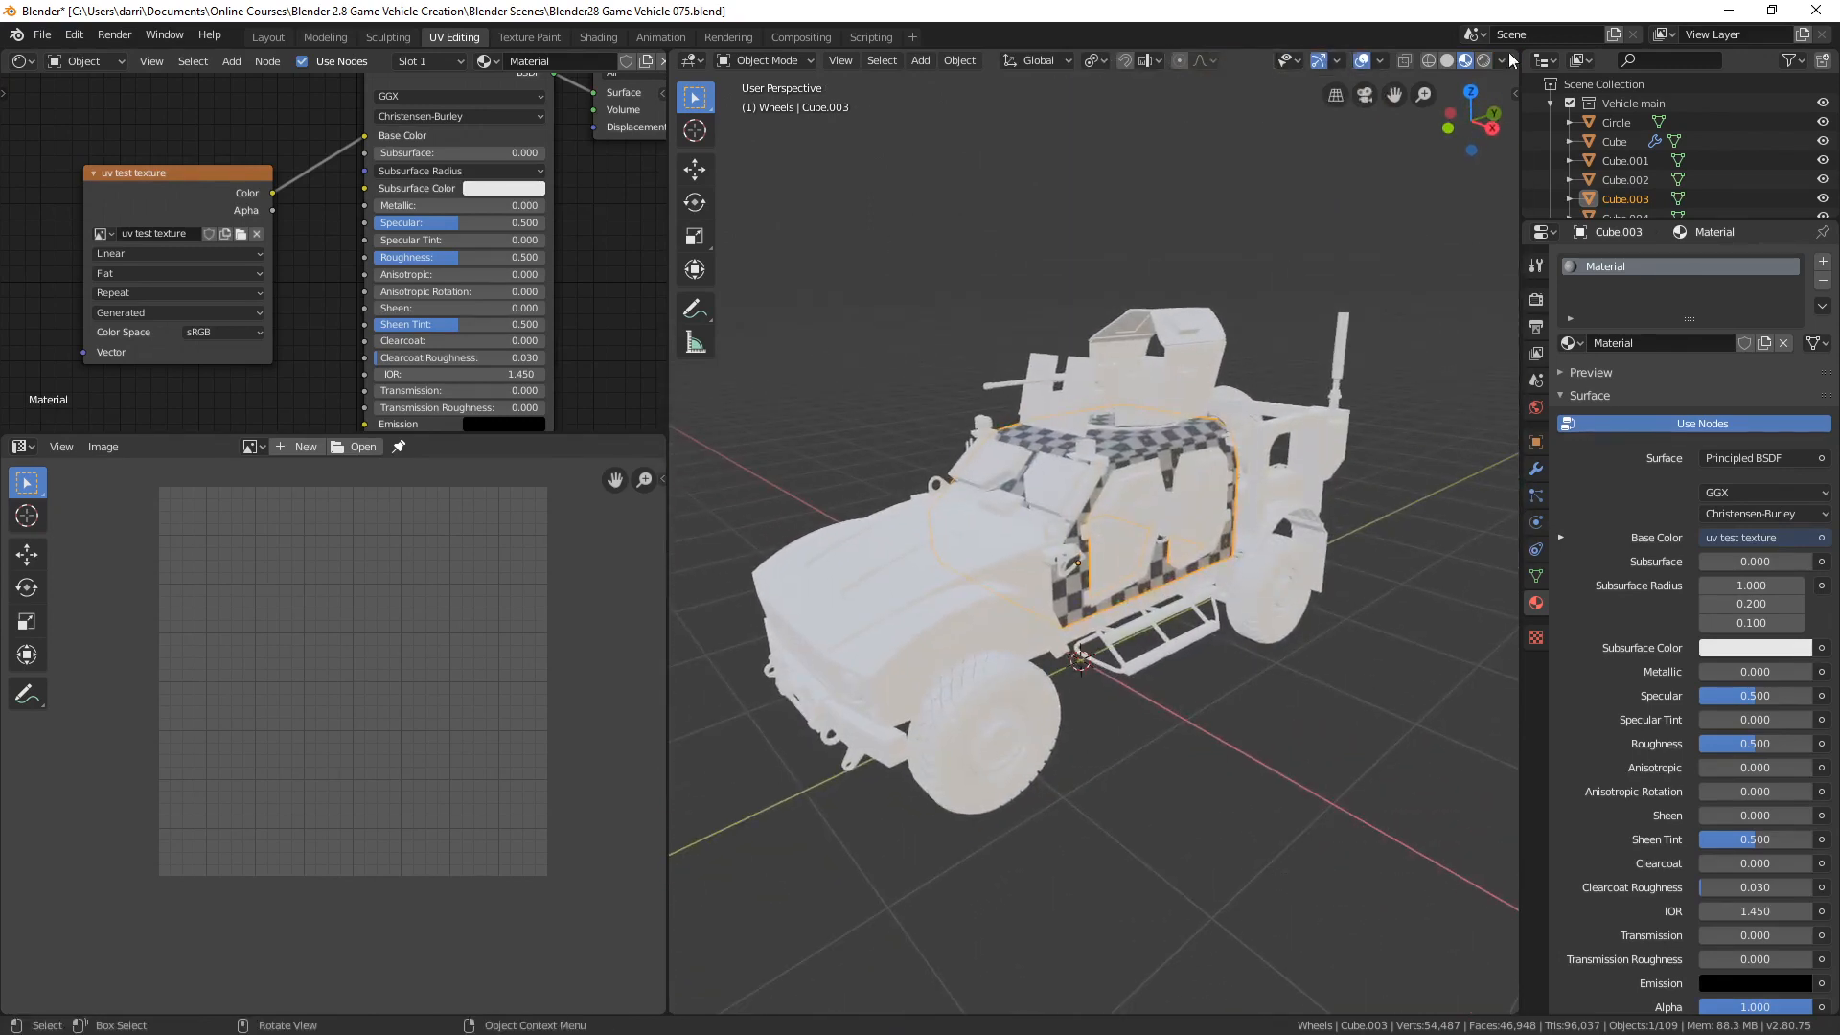
{"action": "left_click", "coordinate": [1445, 59]}
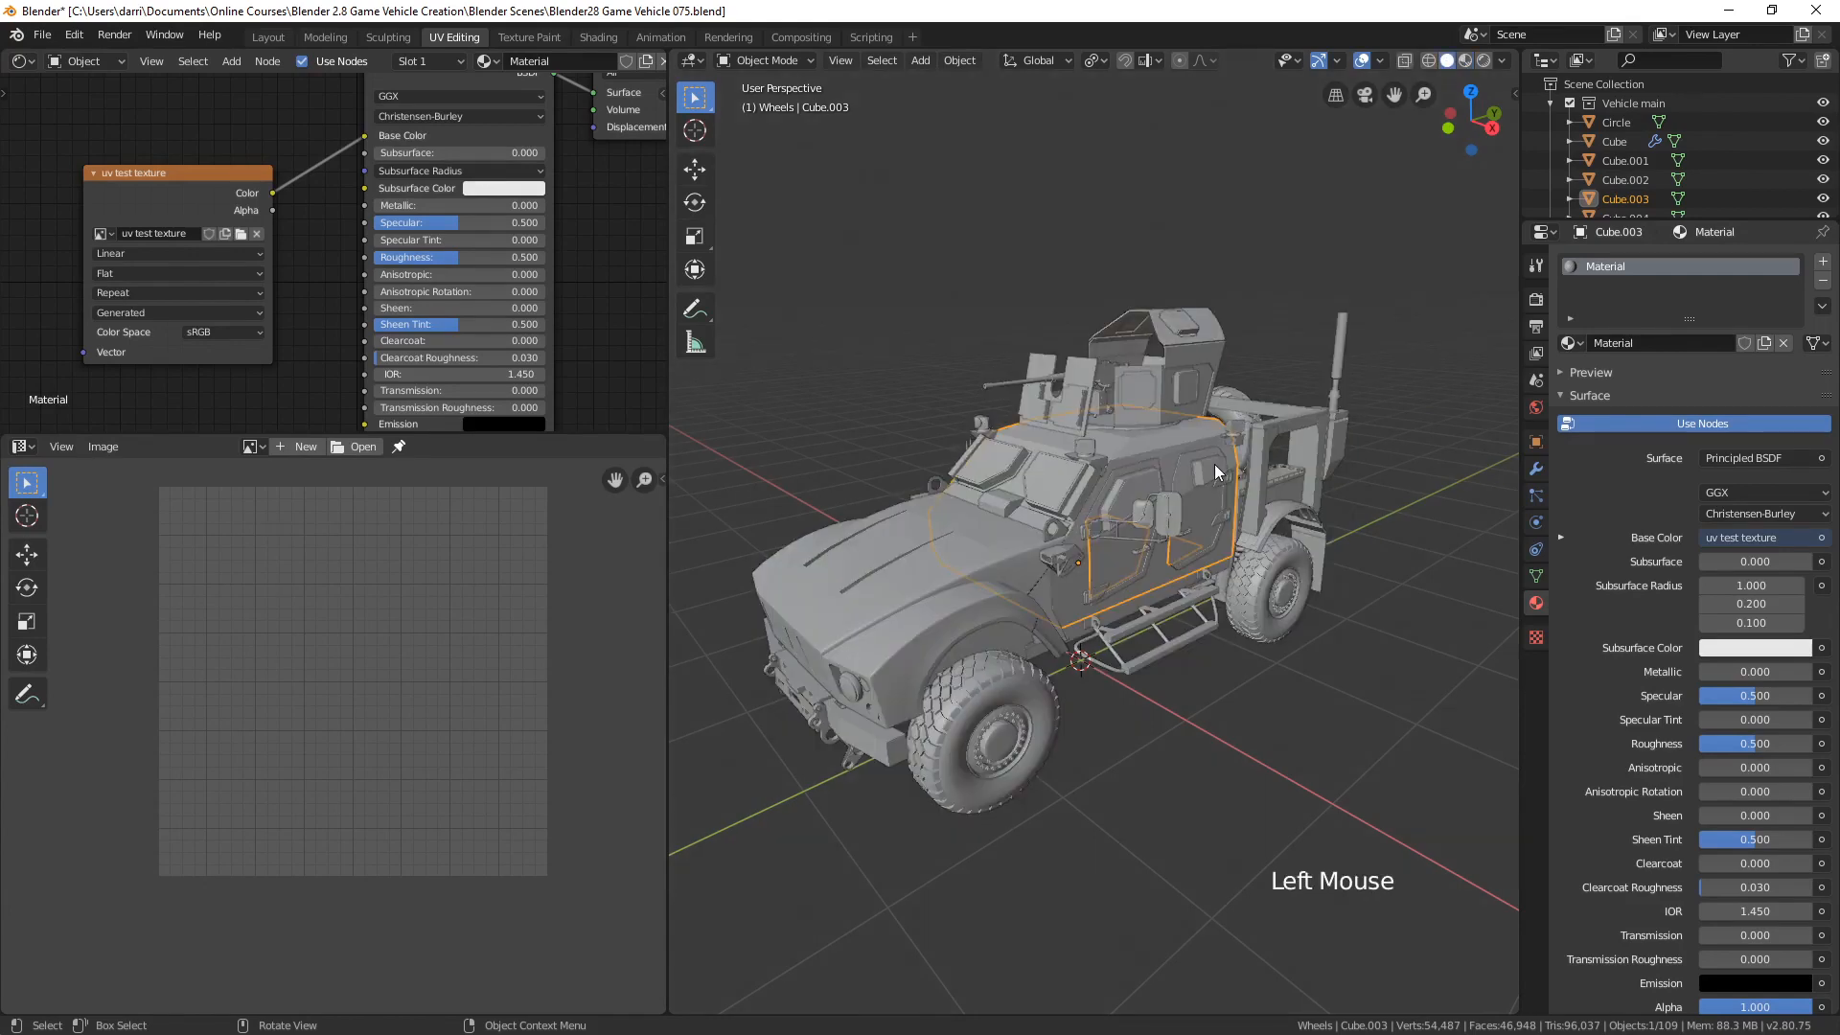
- Isolate the side doors object in local view and remove its Mirror modifier
{"action": "mouse_move", "coordinate": [1246, 451]}
{"action": "middle_mouse_down"}
{"action": "mouse_move", "coordinate": [1159, 496]}
{"action": "mouse_move", "coordinate": [1159, 481]}
{"action": "mouse_move", "coordinate": [1175, 471]}
{"action": "mouse_move", "coordinate": [1221, 515]}
{"action": "mouse_move", "coordinate": [1135, 537]}
{"action": "mouse_move", "coordinate": [1233, 527]}
{"action": "mouse_move", "coordinate": [1214, 537]}
{"action": "middle_mouse_up"}
{"action": "scroll", "coordinate": [1129, 487], "scroll_direction": "up", "scroll_amount": 2}
{"action": "scroll", "coordinate": [1175, 471], "scroll_direction": "up", "scroll_amount": 2}
{"action": "left_click", "coordinate": [1135, 537]}
{"action": "scroll", "coordinate": [1207, 499], "scroll_direction": "down", "scroll_amount": 1}
{"action": "key", "text": "KP_Divide"}
{"action": "scroll", "coordinate": [1233, 525], "scroll_direction": "down", "scroll_amount": 3}
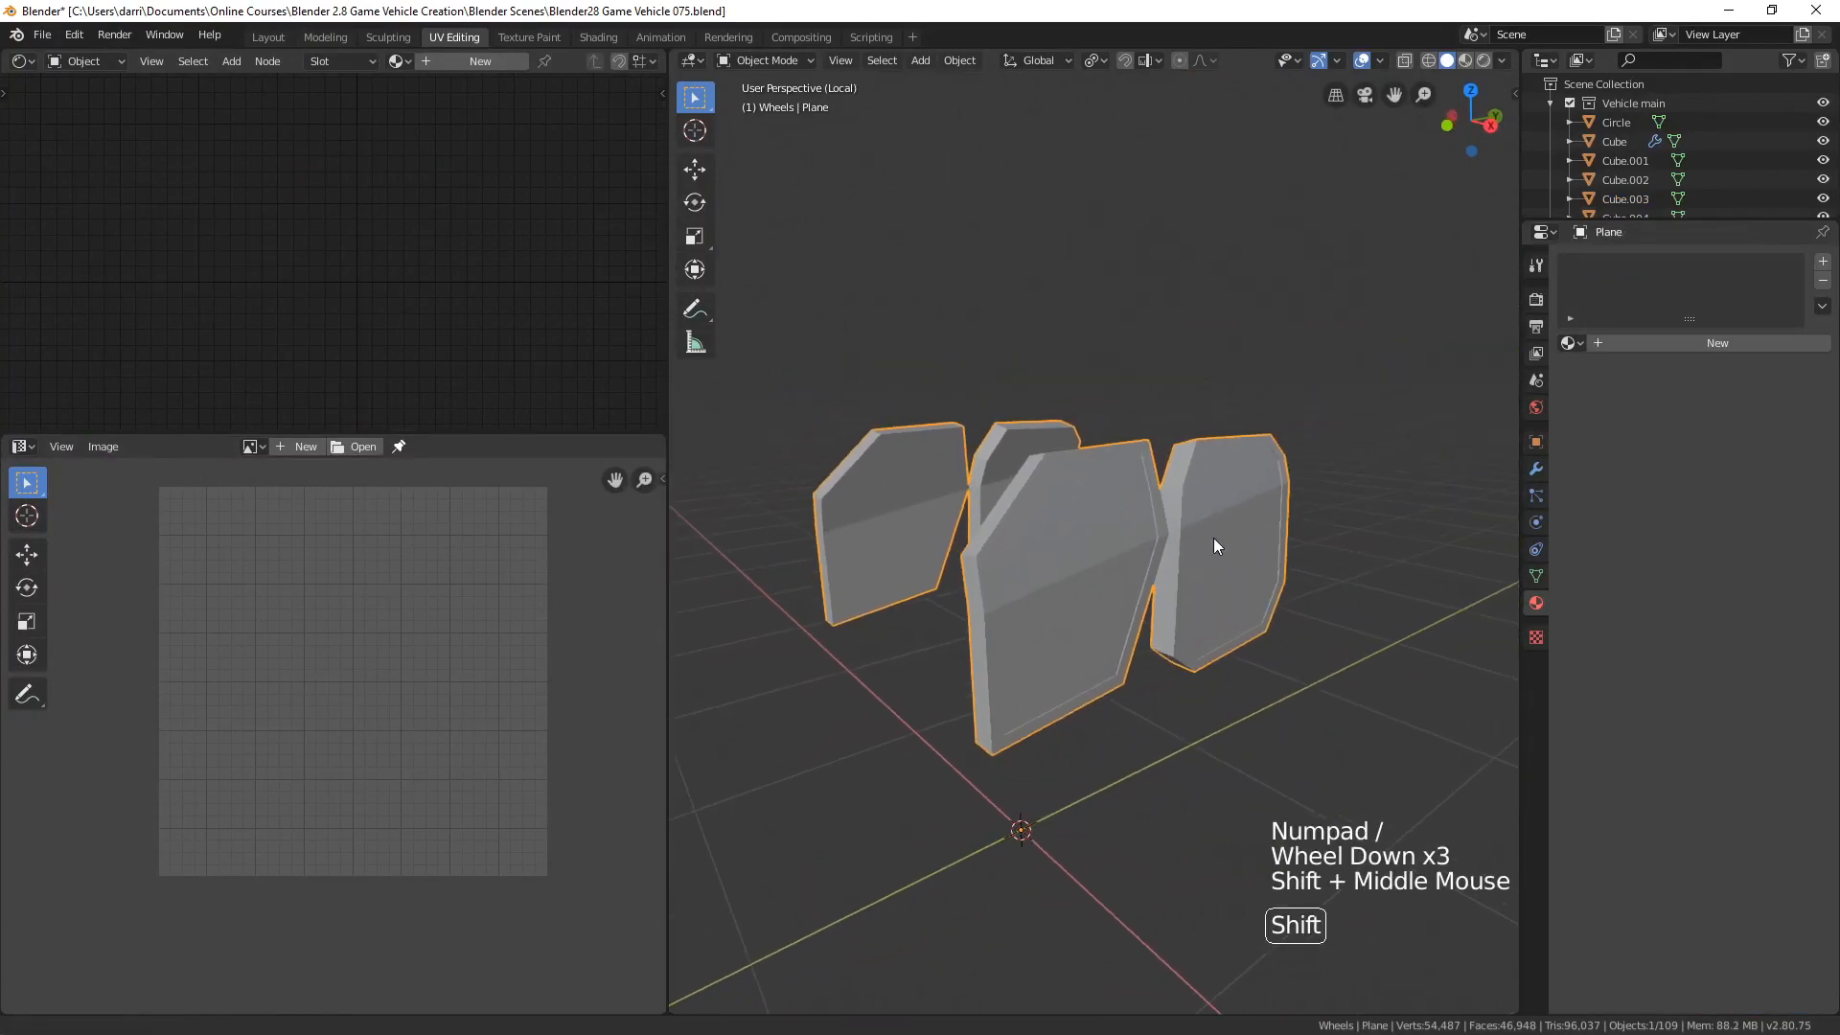
{"action": "left_click", "coordinate": [1541, 467]}
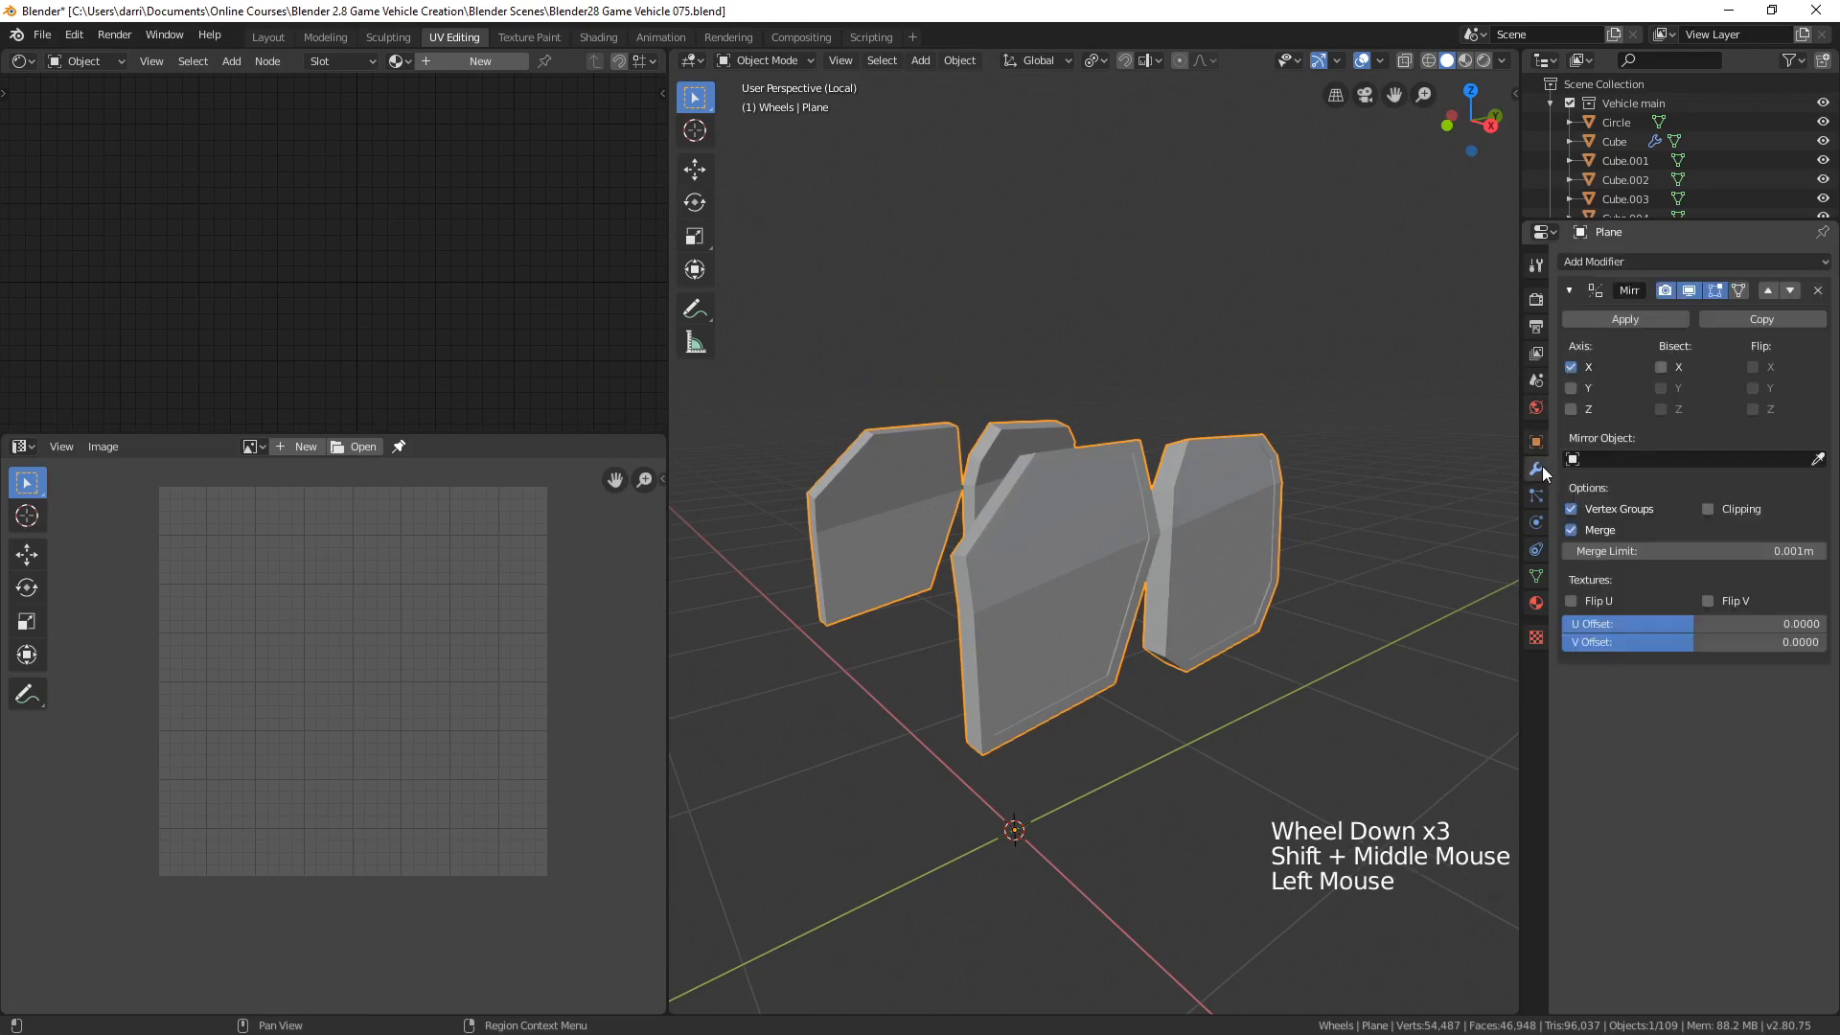
{"action": "left_click", "coordinate": [1818, 291]}
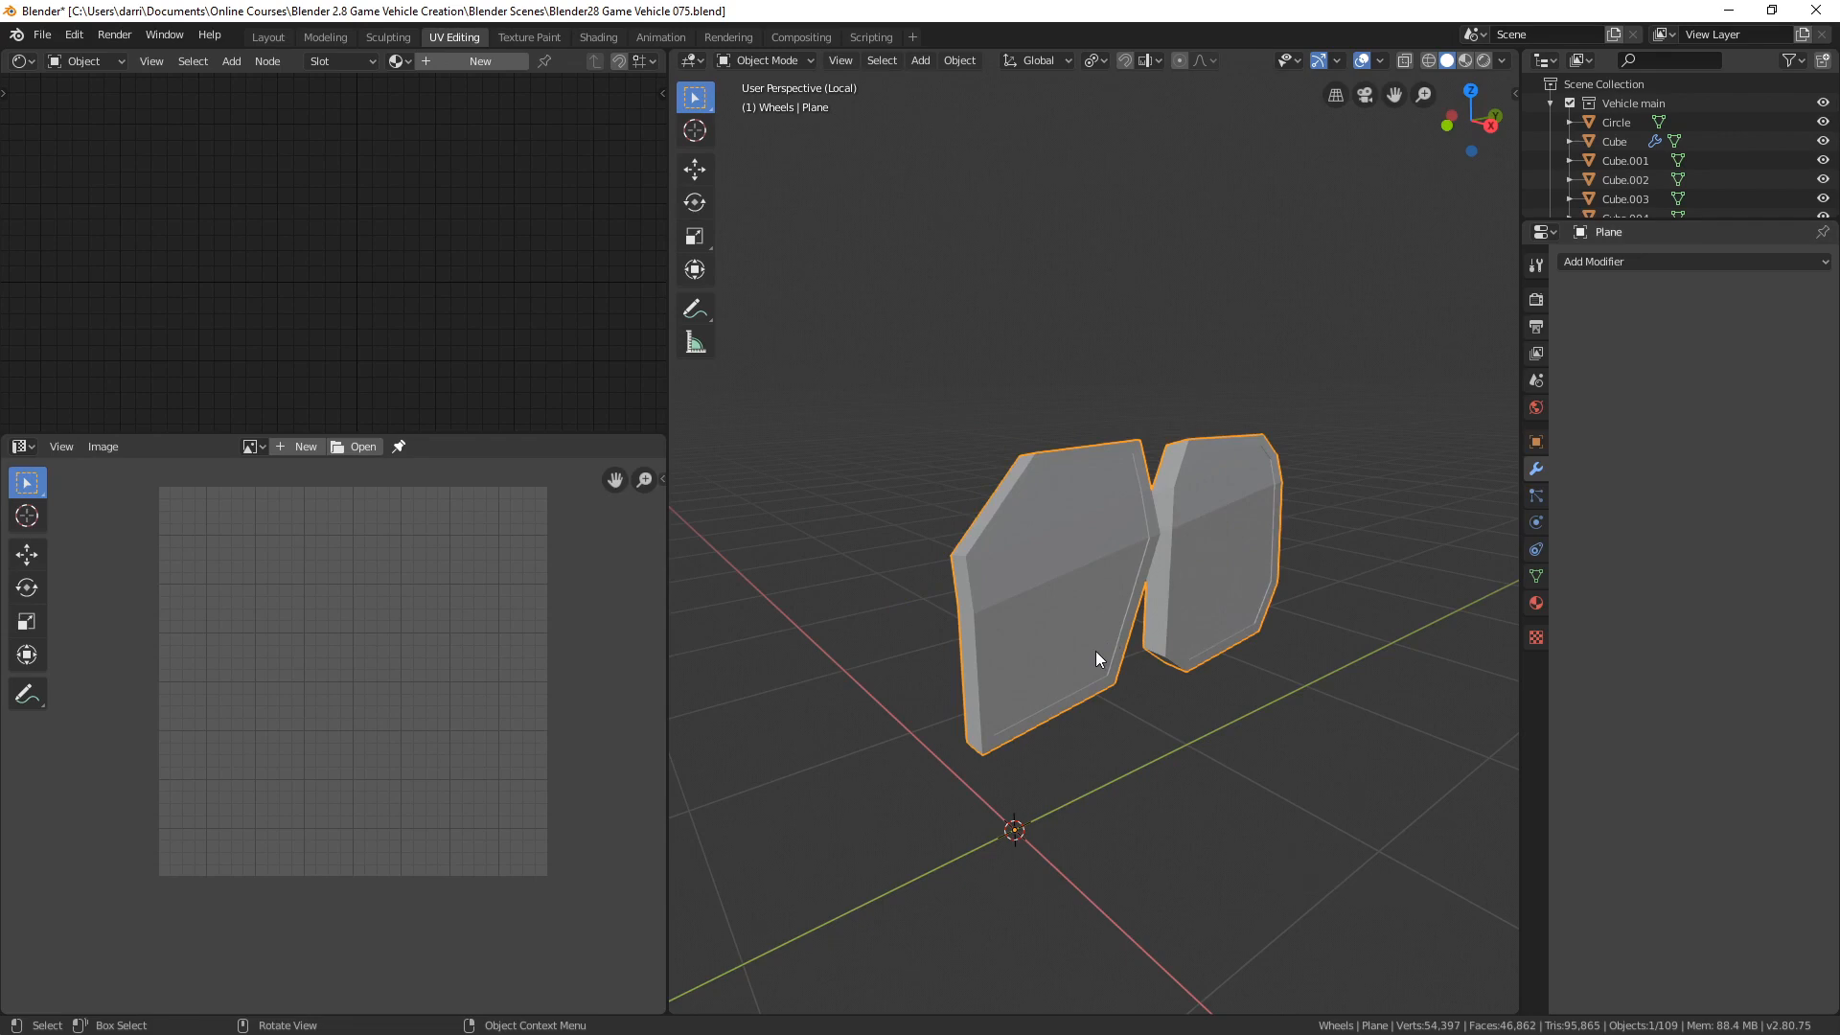
- Dissolve the narrow bevel edge loop around the front door's outer rim in Edit Mode
{"action": "key", "text": "Tab"}
{"action": "mouse_move", "coordinate": [1061, 671]}
{"action": "middle_mouse_down"}
{"action": "mouse_move", "coordinate": [1130, 682]}
{"action": "mouse_move", "coordinate": [1060, 676]}
{"action": "mouse_move", "coordinate": [1092, 658]}
{"action": "middle_mouse_up"}
{"action": "scroll", "coordinate": [1052, 677], "scroll_direction": "up", "scroll_amount": 2}
{"action": "scroll", "coordinate": [1090, 661], "scroll_direction": "up", "scroll_amount": 1}
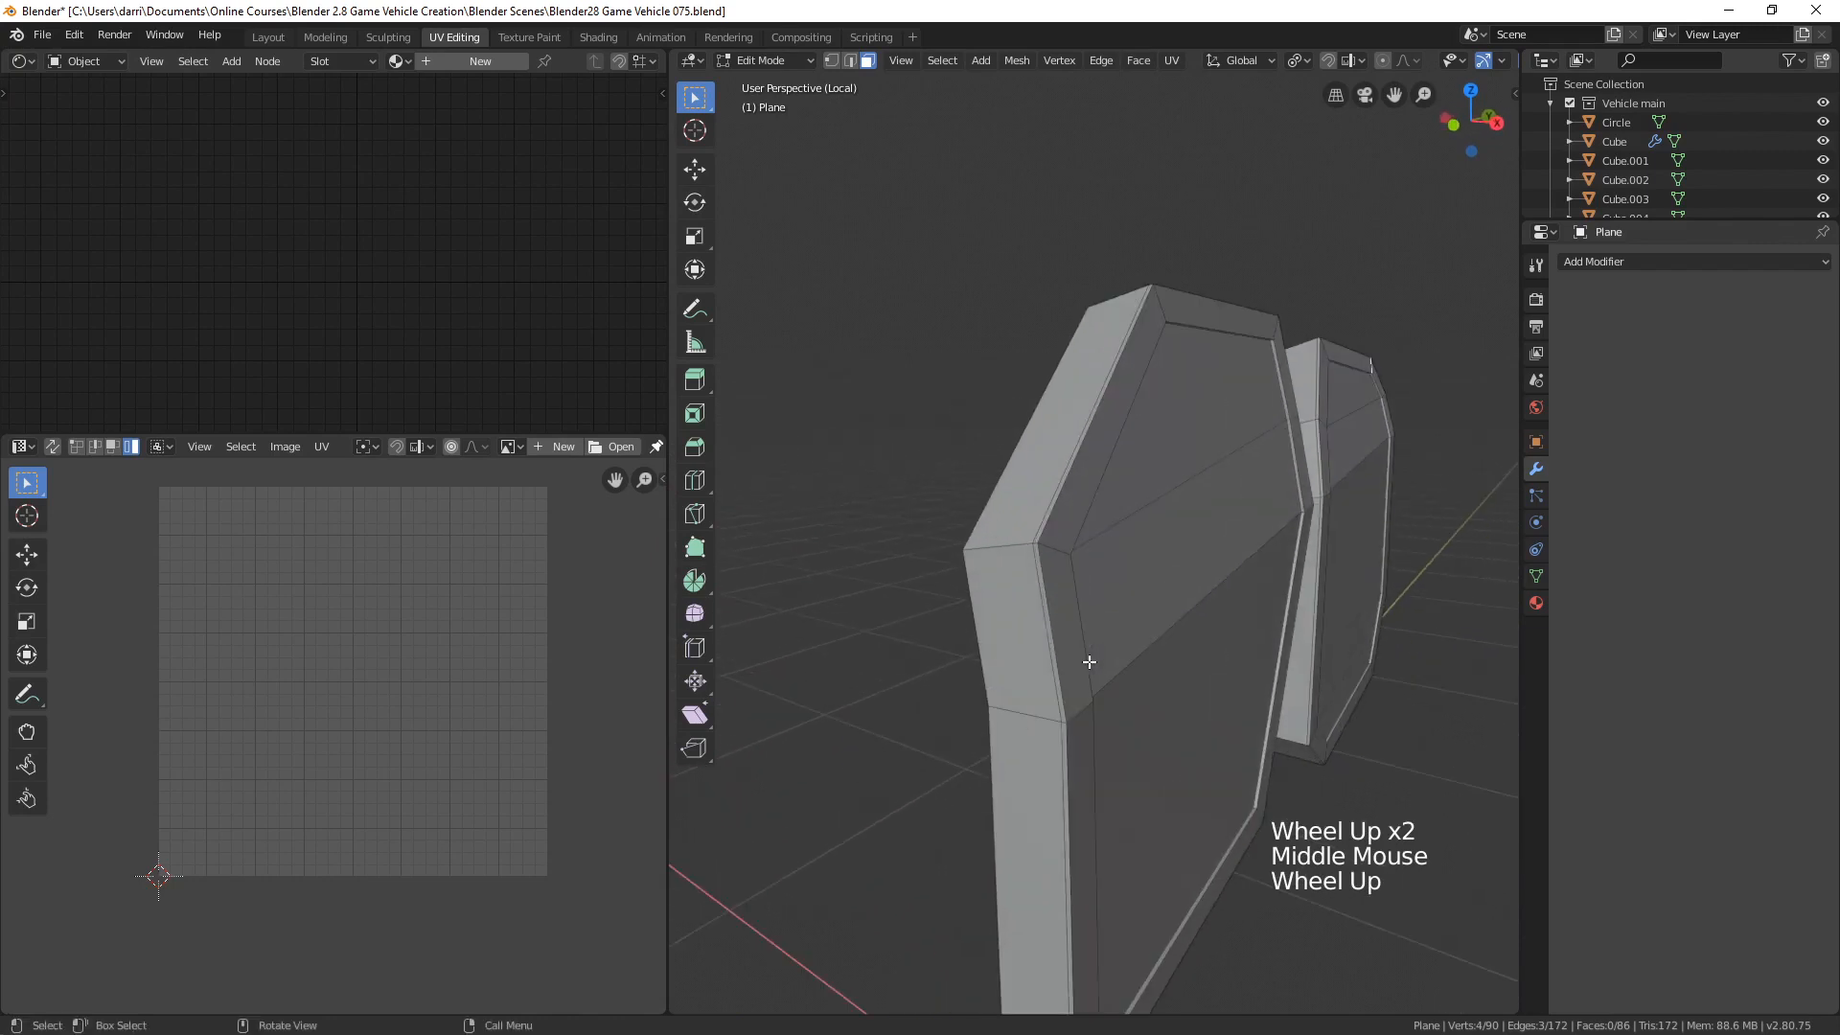
{"action": "middle_click_drag", "start_coordinate": [1212, 672], "coordinate": [1001, 613]}
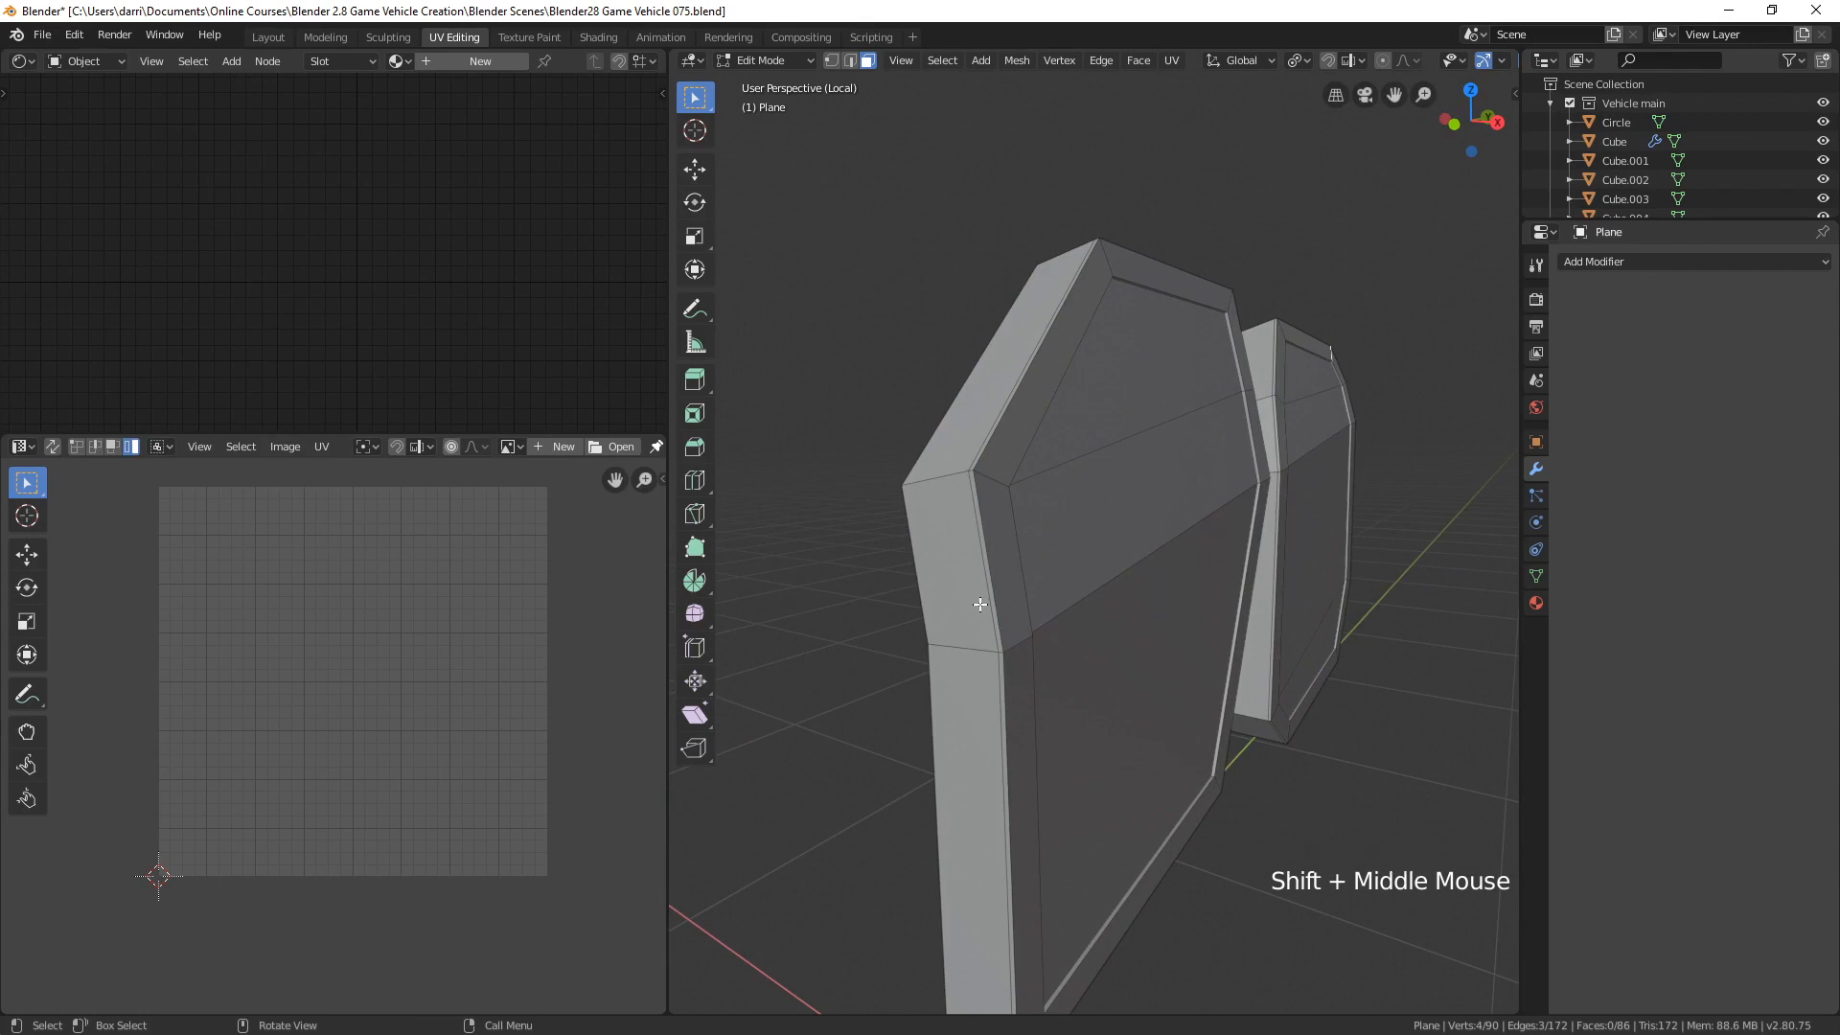
{"action": "middle_click_drag", "start_coordinate": [1109, 661], "coordinate": [1107, 615]}
{"action": "left_click", "coordinate": [1104, 587], "text": "alt"}
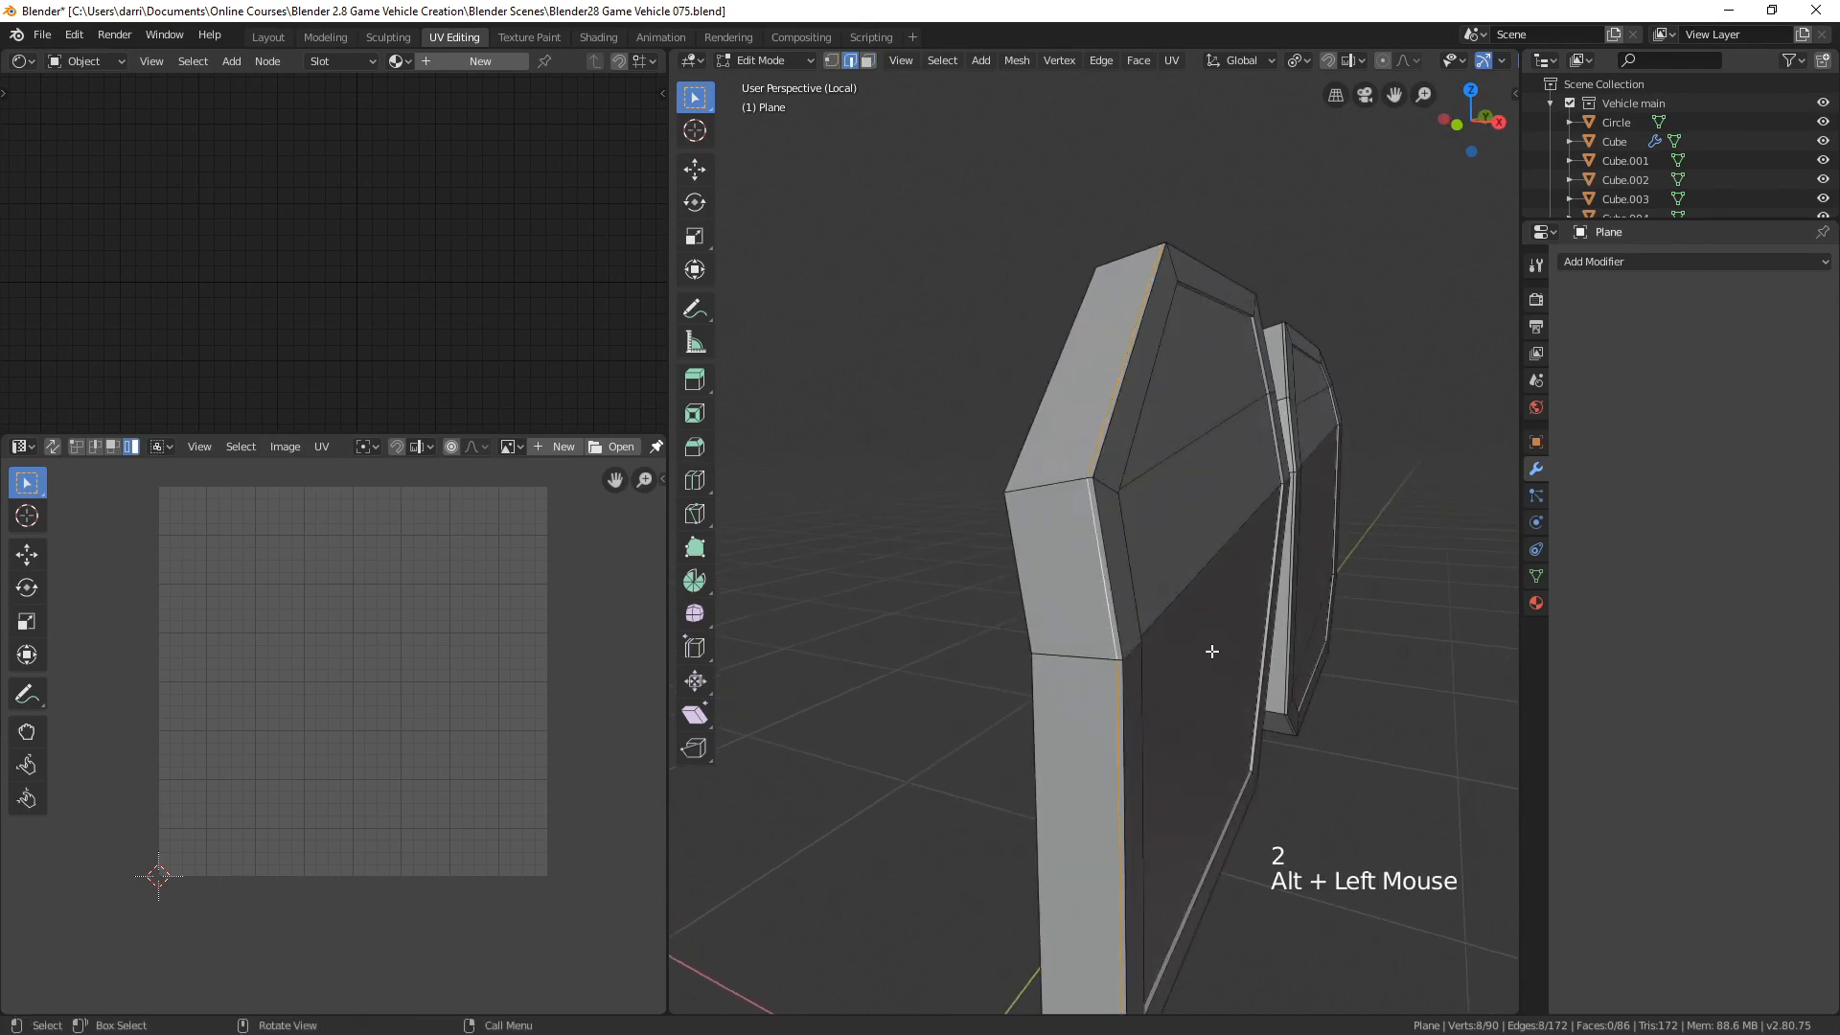
{"action": "mouse_move", "coordinate": [1254, 659]}
{"action": "middle_mouse_down"}
{"action": "mouse_move", "coordinate": [1015, 657]}
{"action": "mouse_move", "coordinate": [1251, 649]}
{"action": "middle_mouse_up"}
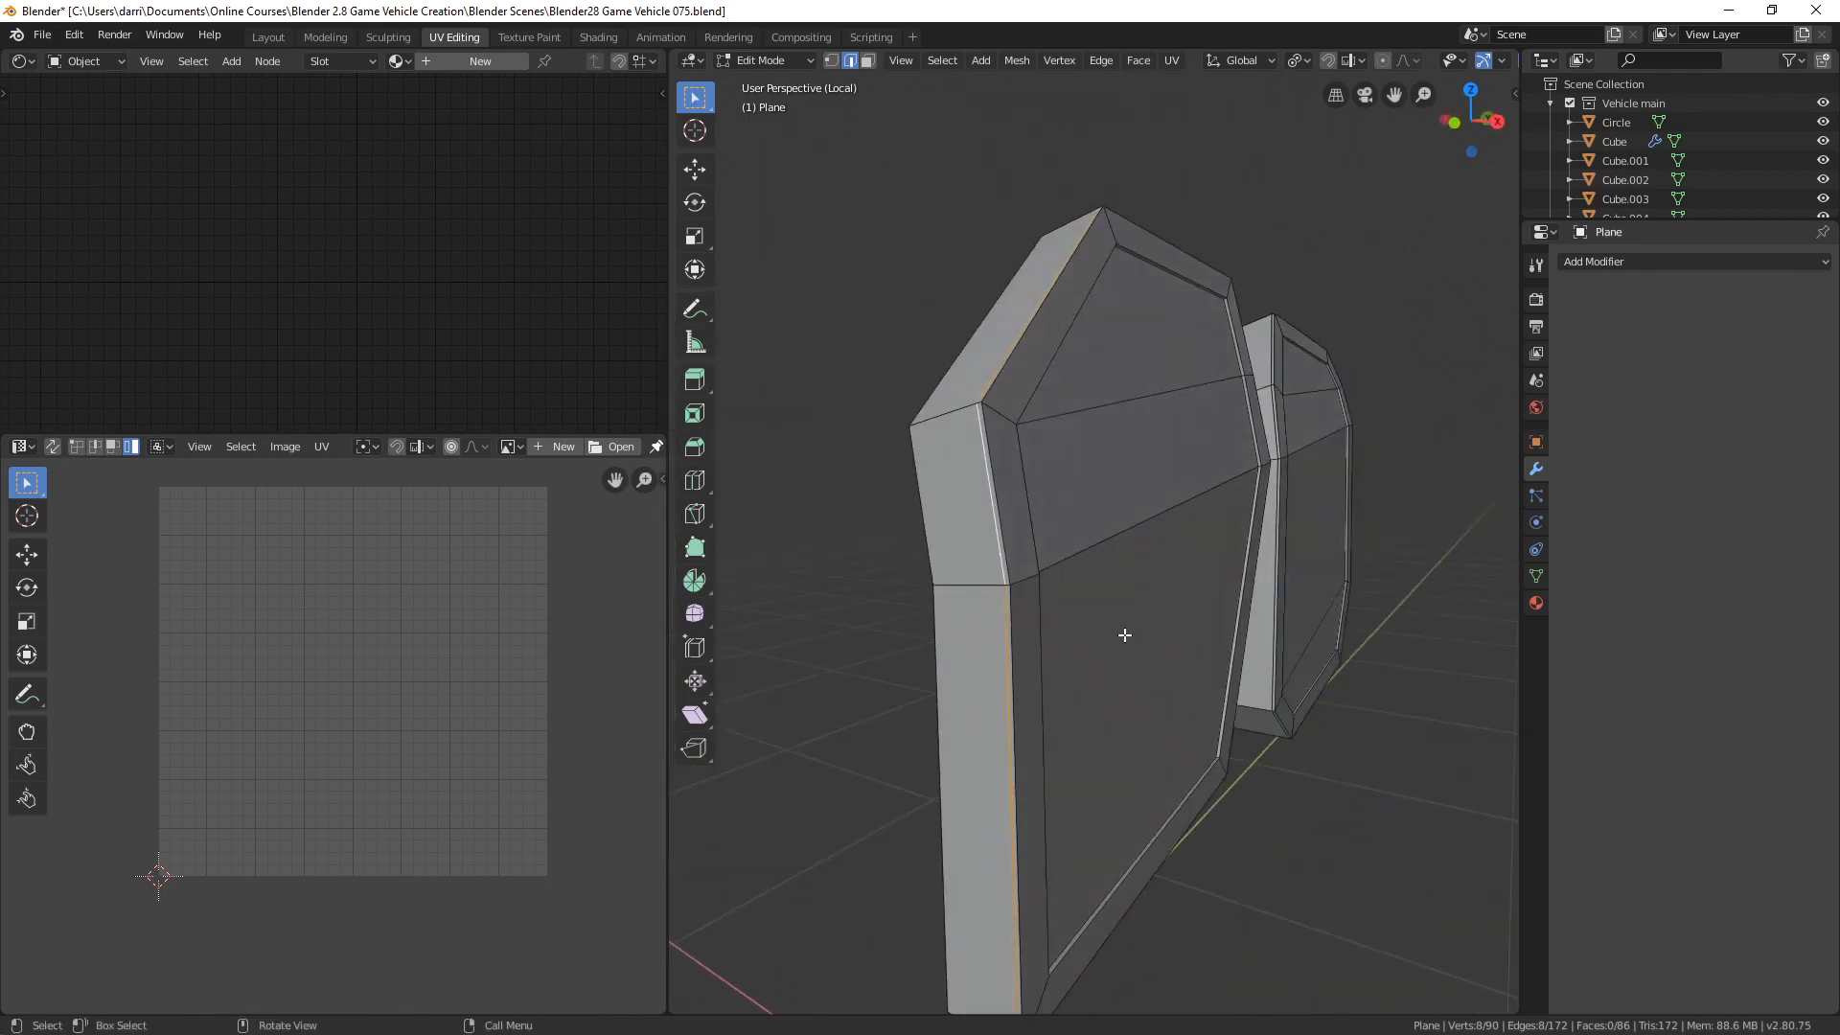
{"action": "key", "text": "x"}
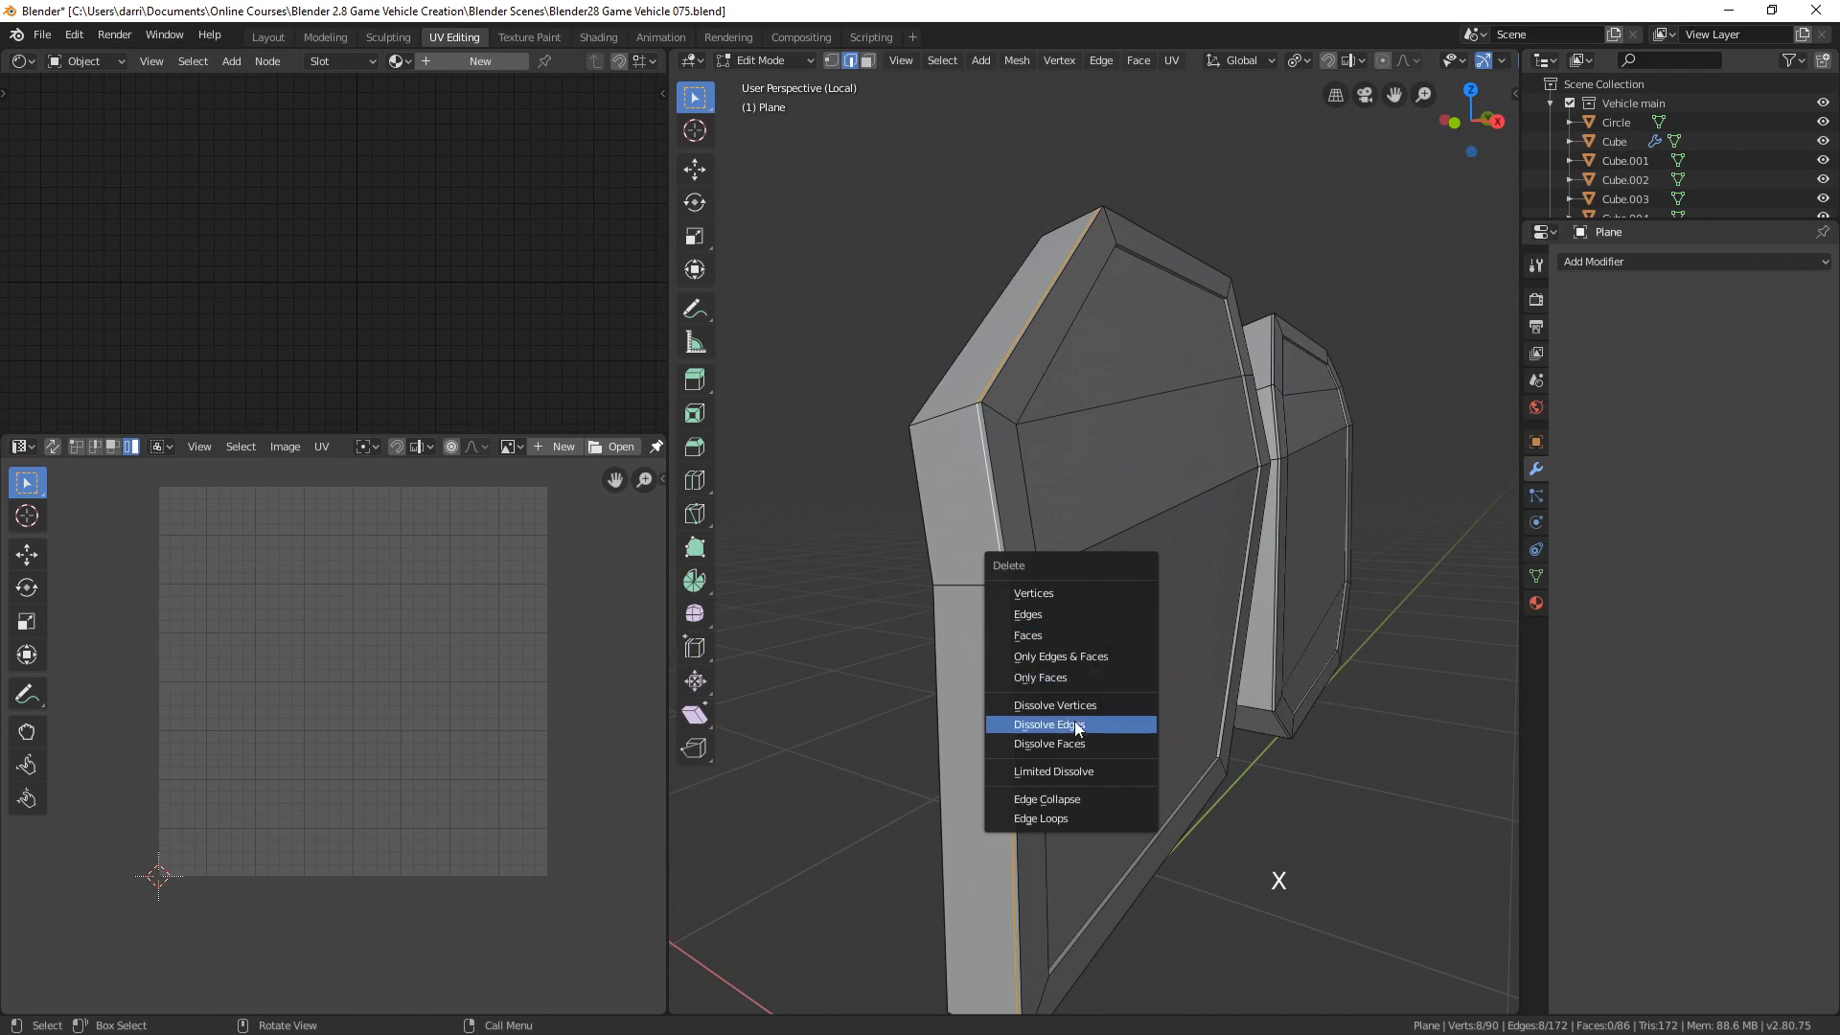
{"action": "left_click", "coordinate": [1077, 729]}
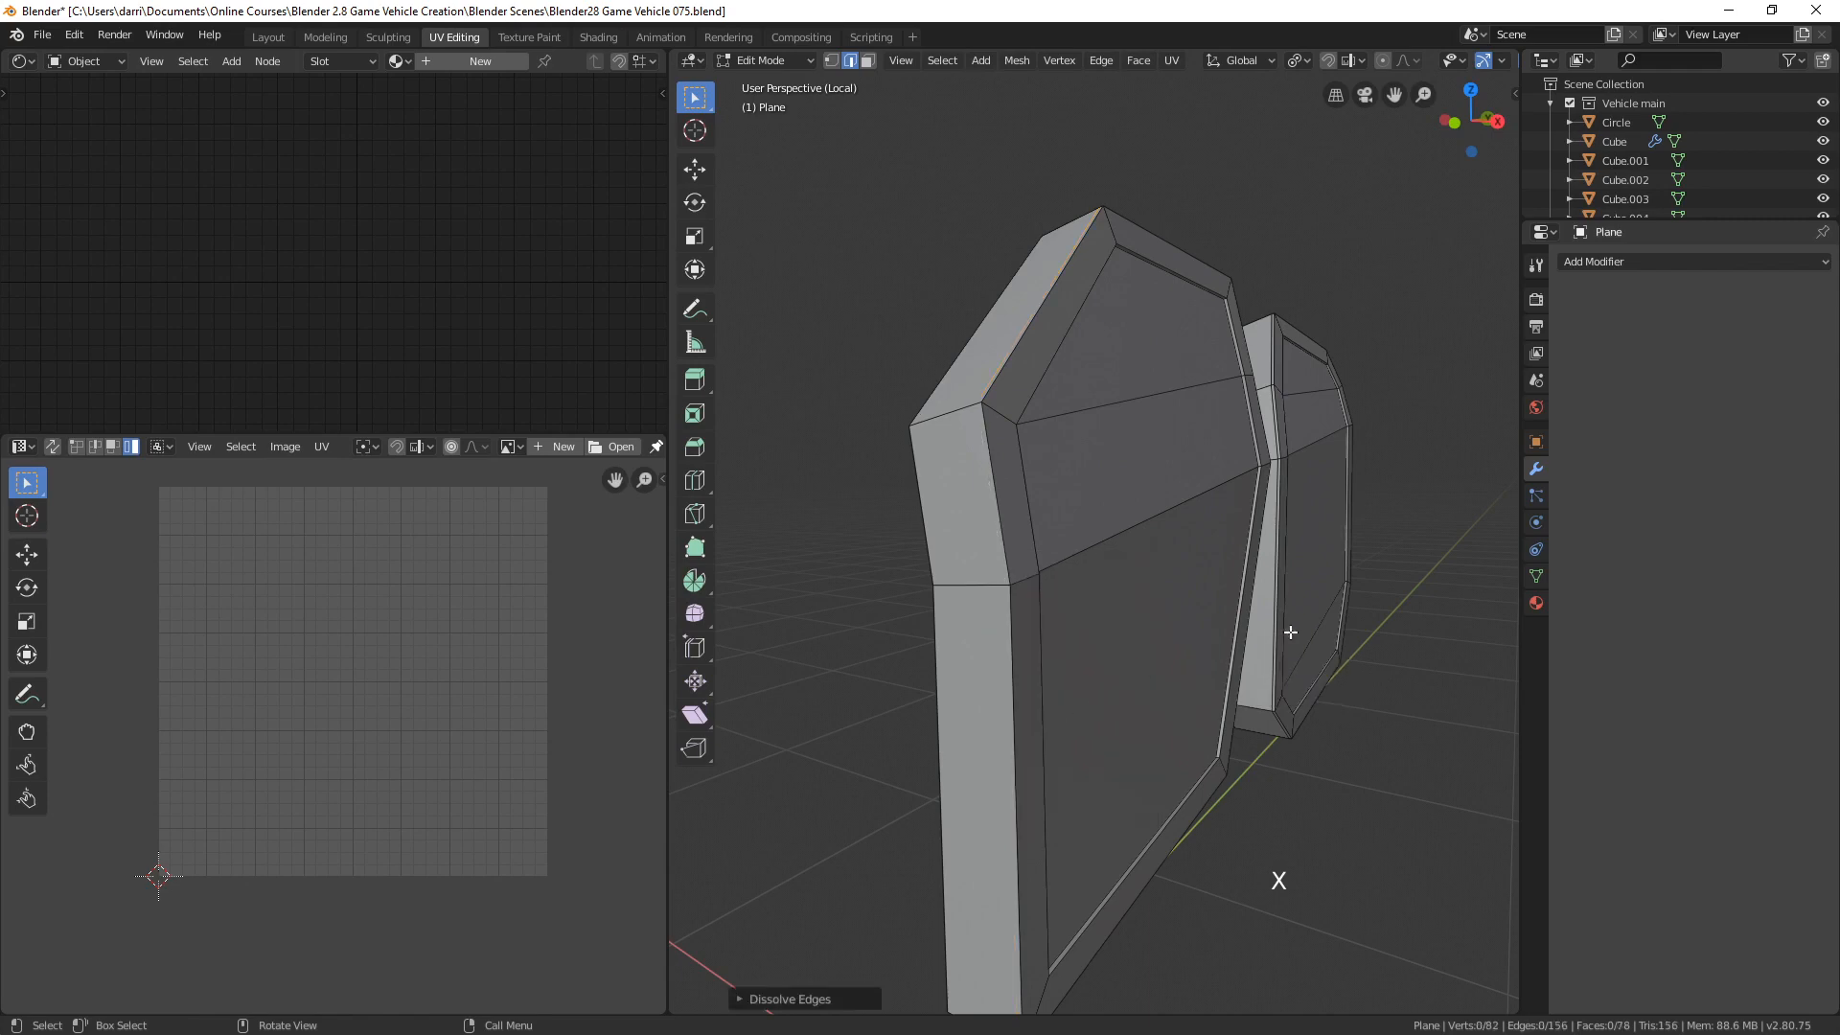
- Dissolve the narrow bevel edge loop around the rear door's outer rim and deselect everything
{"action": "middle_click_drag", "start_coordinate": [1291, 633], "coordinate": [1256, 596]}
{"action": "scroll", "coordinate": [1240, 624], "scroll_direction": "up", "scroll_amount": 3}
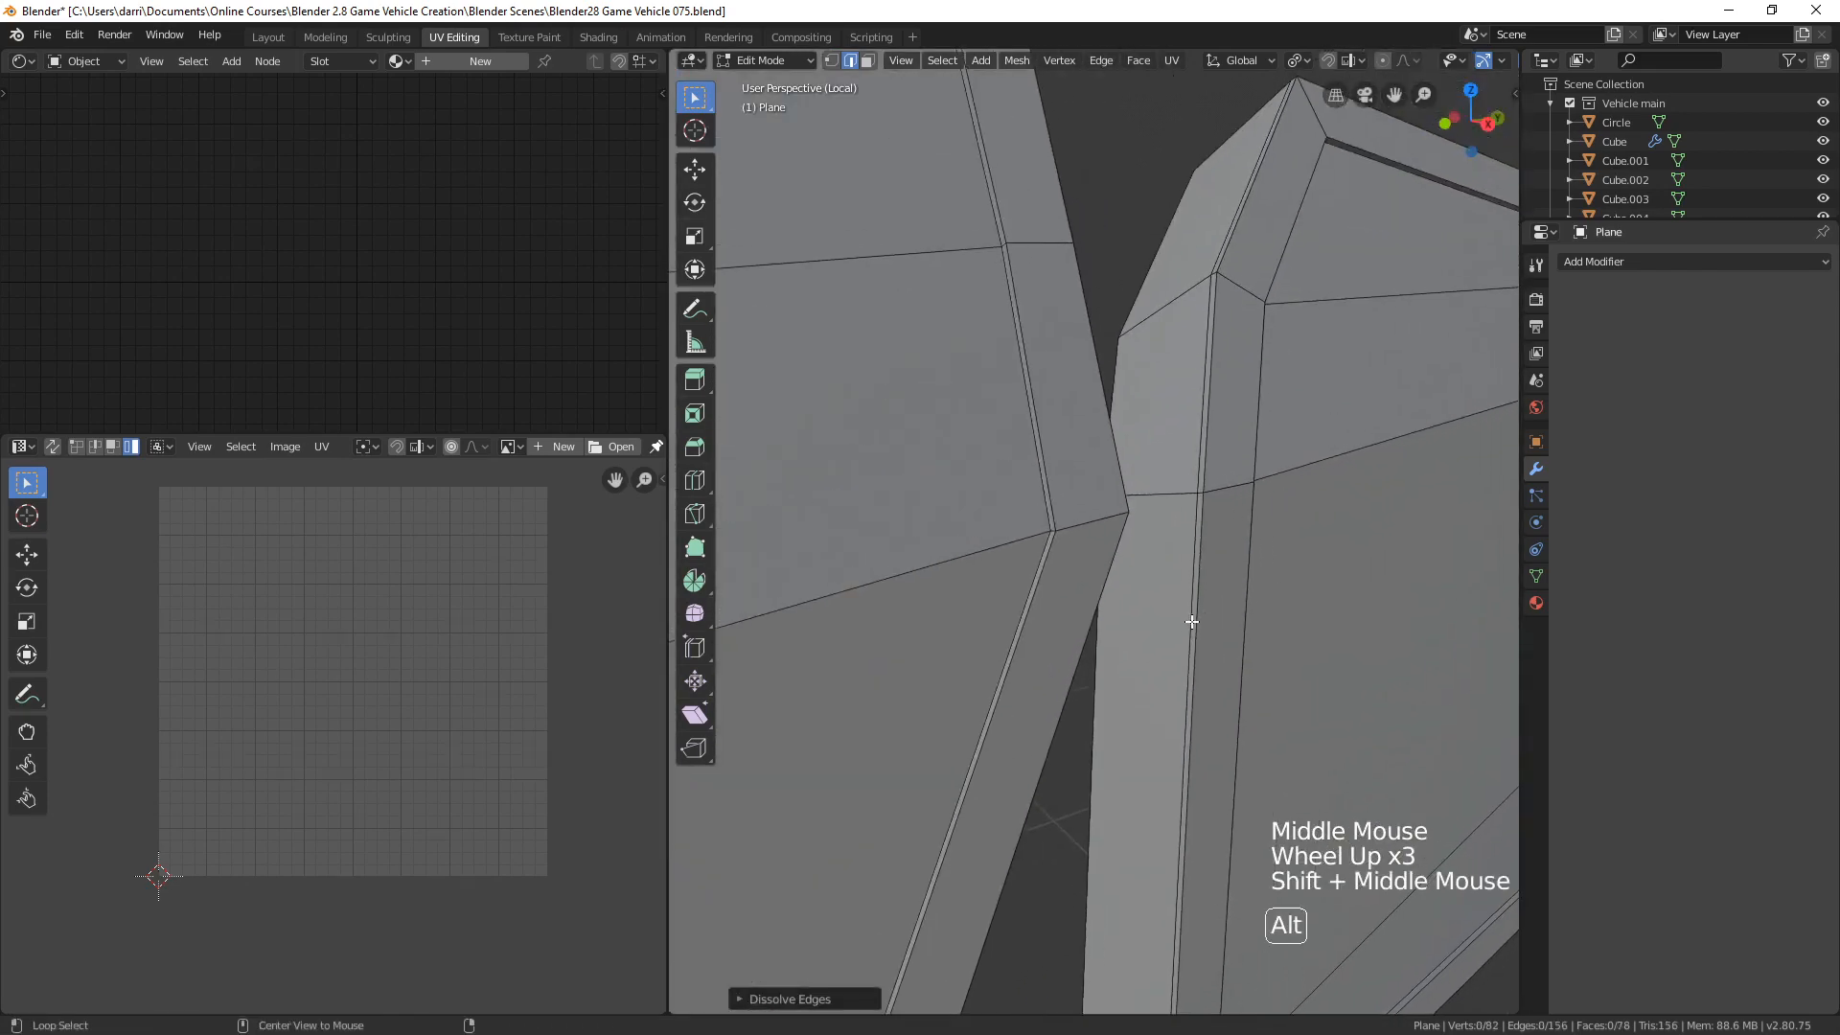
{"action": "left_click", "coordinate": [1192, 621], "text": "alt"}
{"action": "key", "text": "x"}
{"action": "left_click", "coordinate": [1123, 634]}
{"action": "scroll", "coordinate": [1233, 663], "scroll_direction": "down", "scroll_amount": 3}
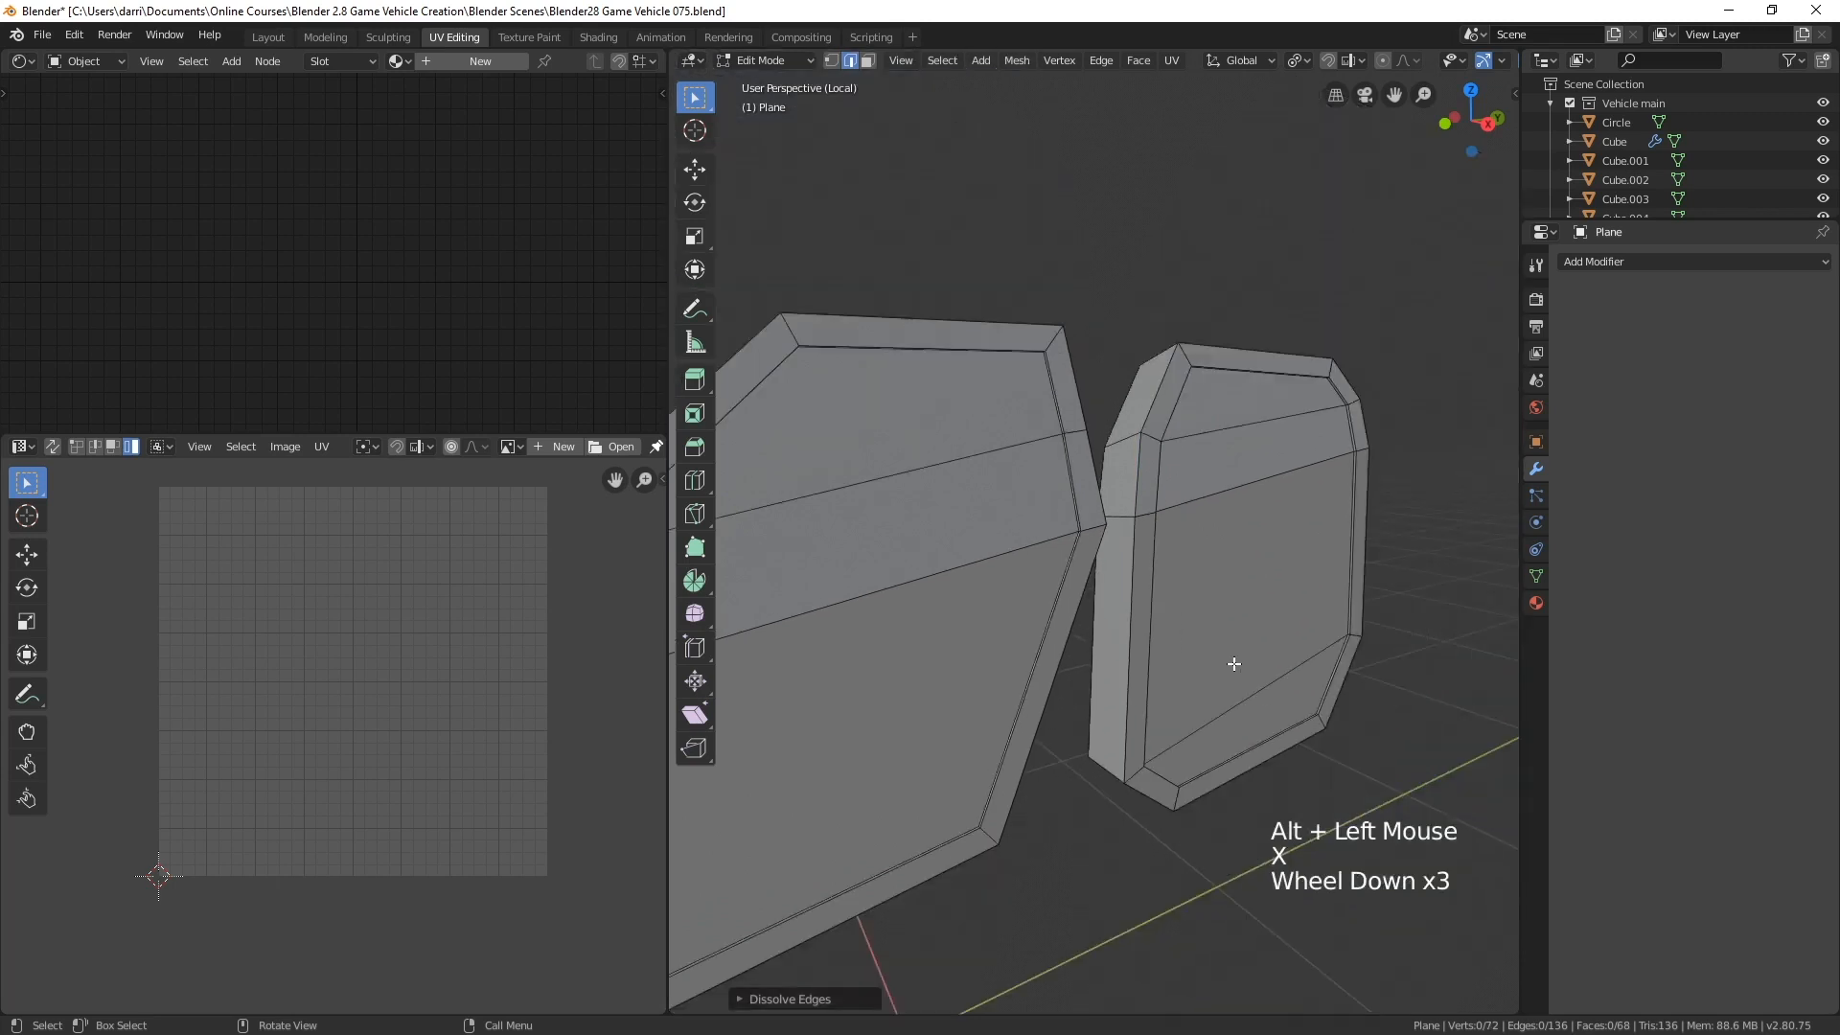
{"action": "key", "text": "alt+a"}
{"action": "scroll", "coordinate": [1227, 660], "scroll_direction": "down", "scroll_amount": 3}
{"action": "middle_click_drag", "start_coordinate": [1216, 657], "coordinate": [1205, 677]}
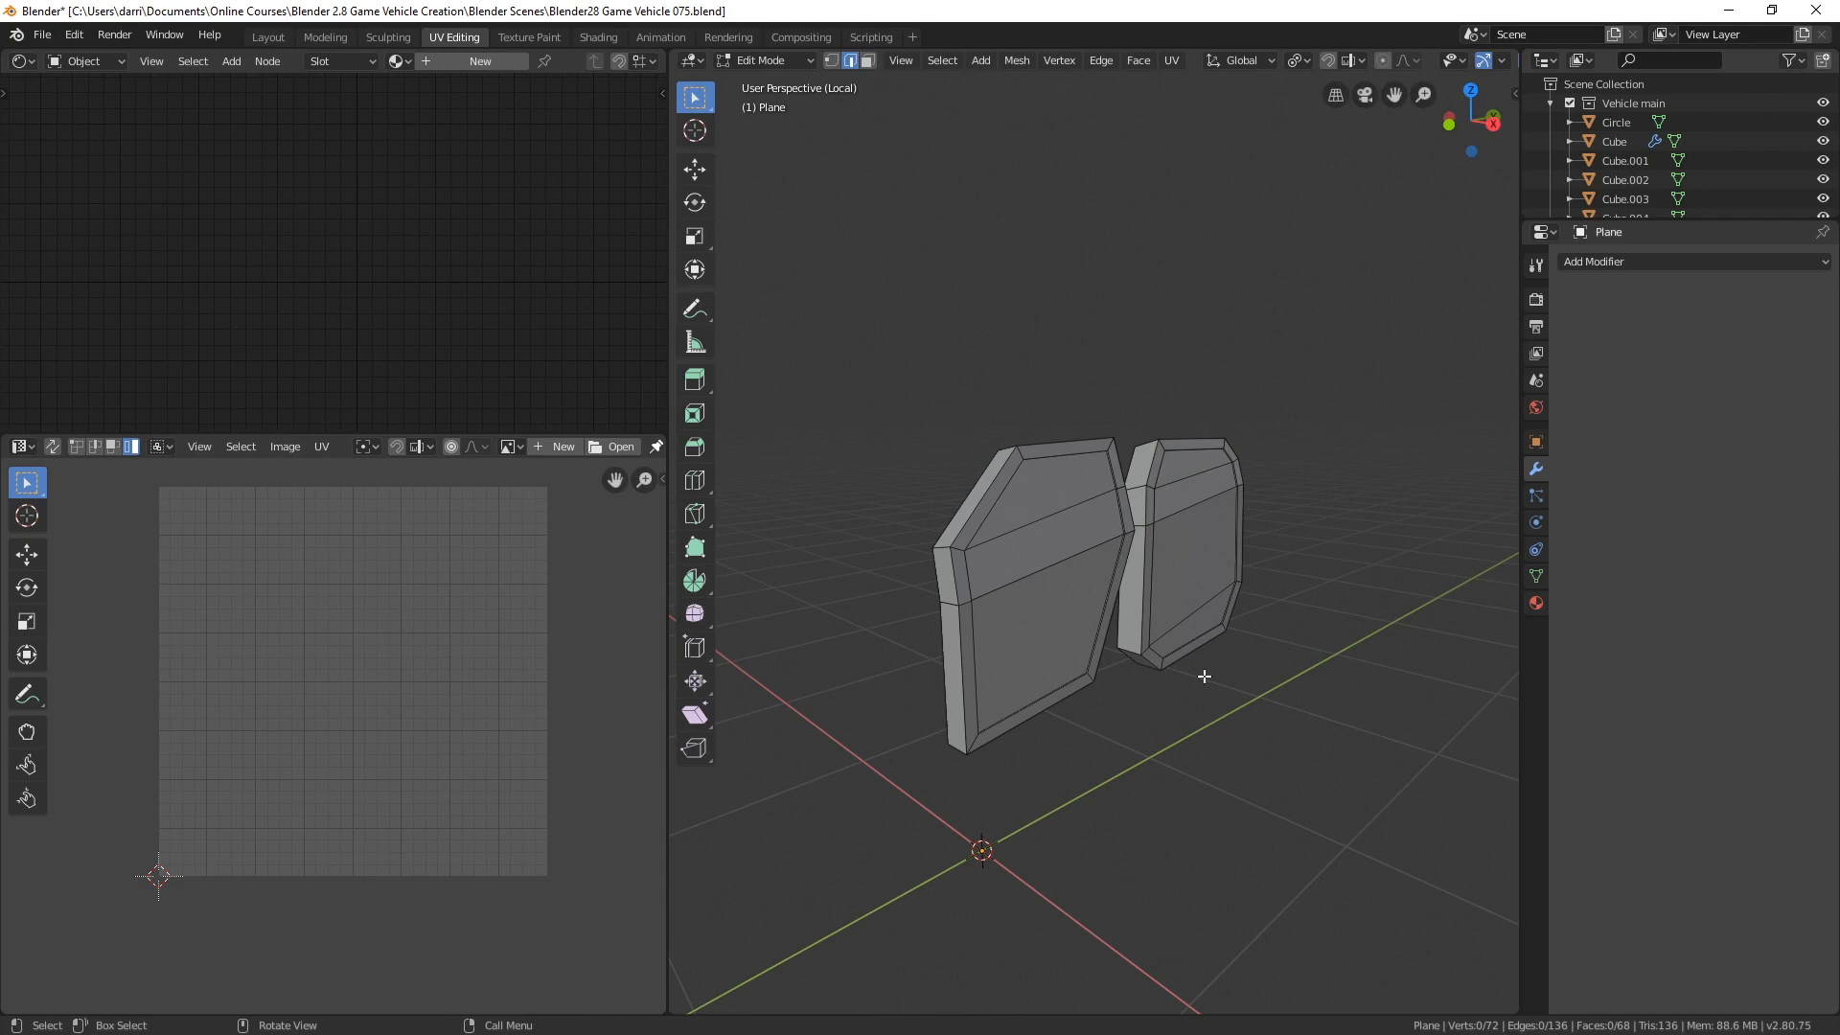
- Mark seams on all edges of the front door's three recessed outer panel faces
{"action": "scroll", "coordinate": [1256, 636], "scroll_direction": "up", "scroll_amount": 4}
{"action": "middle_click_drag", "start_coordinate": [1194, 666], "coordinate": [1292, 697], "text": "shift"}
{"action": "key", "text": "3"}
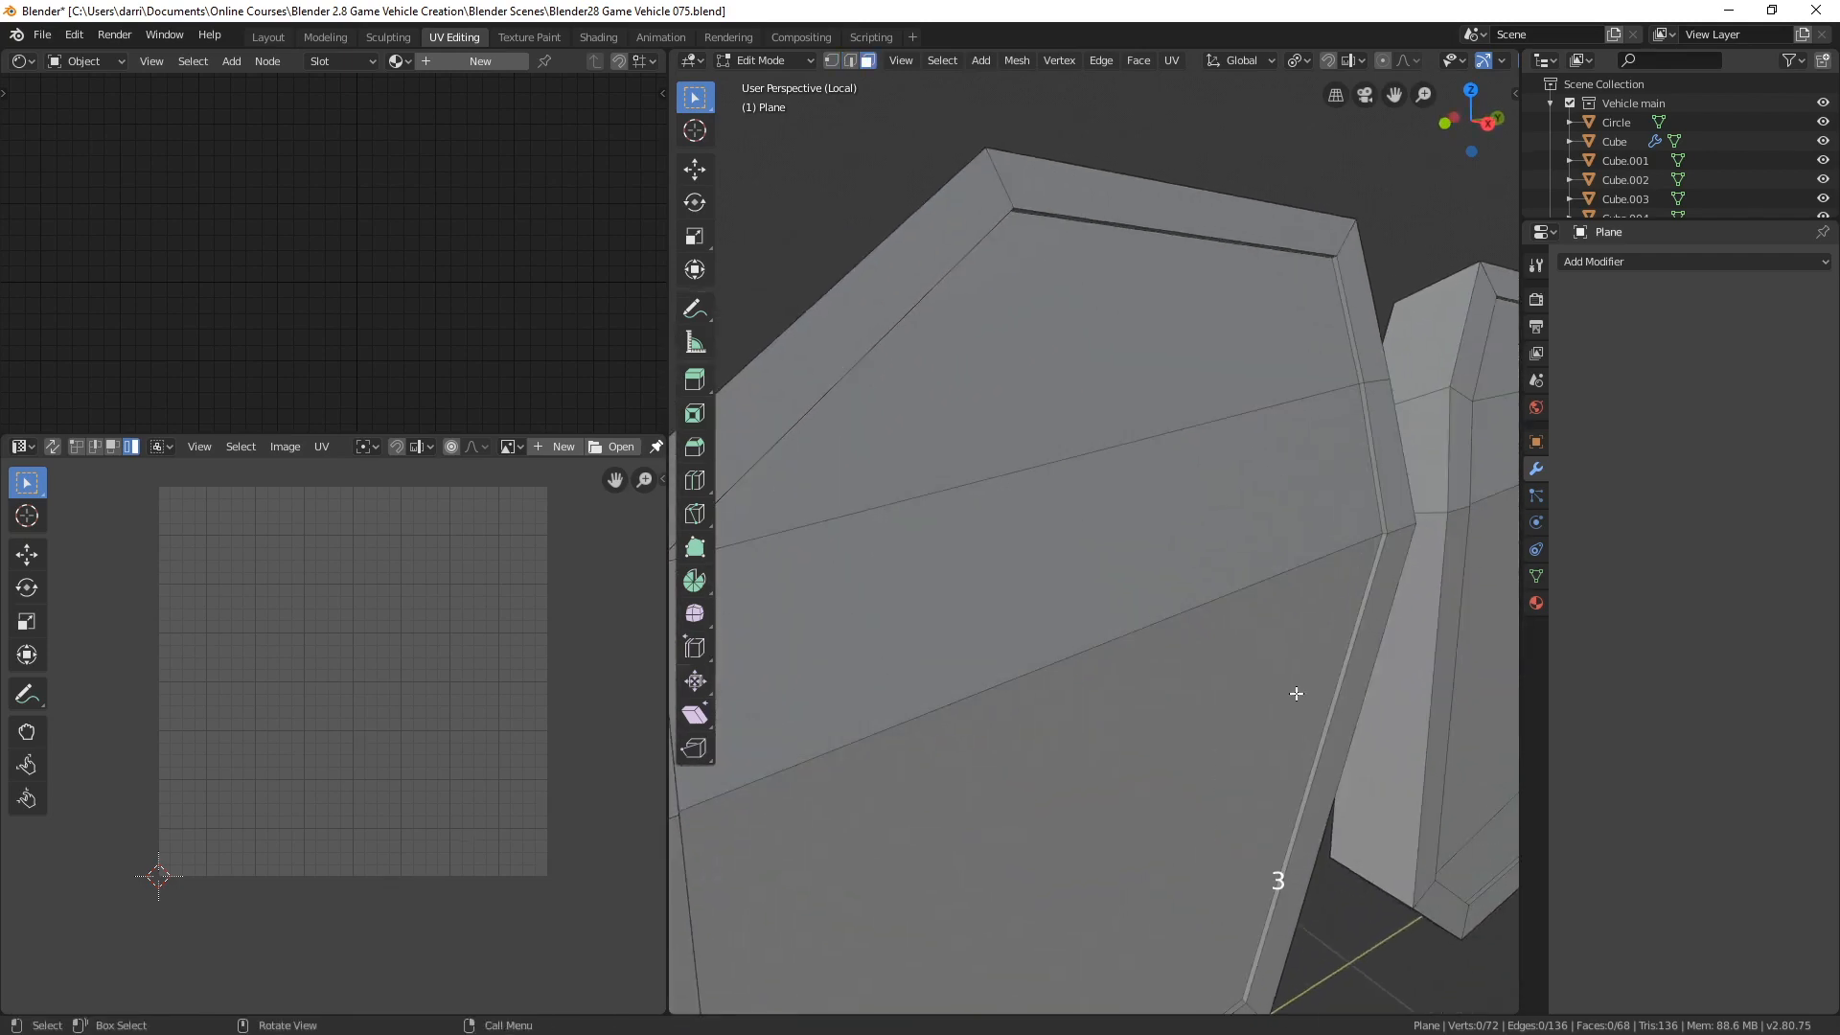
{"action": "left_click", "coordinate": [1184, 381]}
{"action": "left_click", "coordinate": [1186, 518], "text": "shift"}
{"action": "left_click", "coordinate": [1216, 708], "text": "shift"}
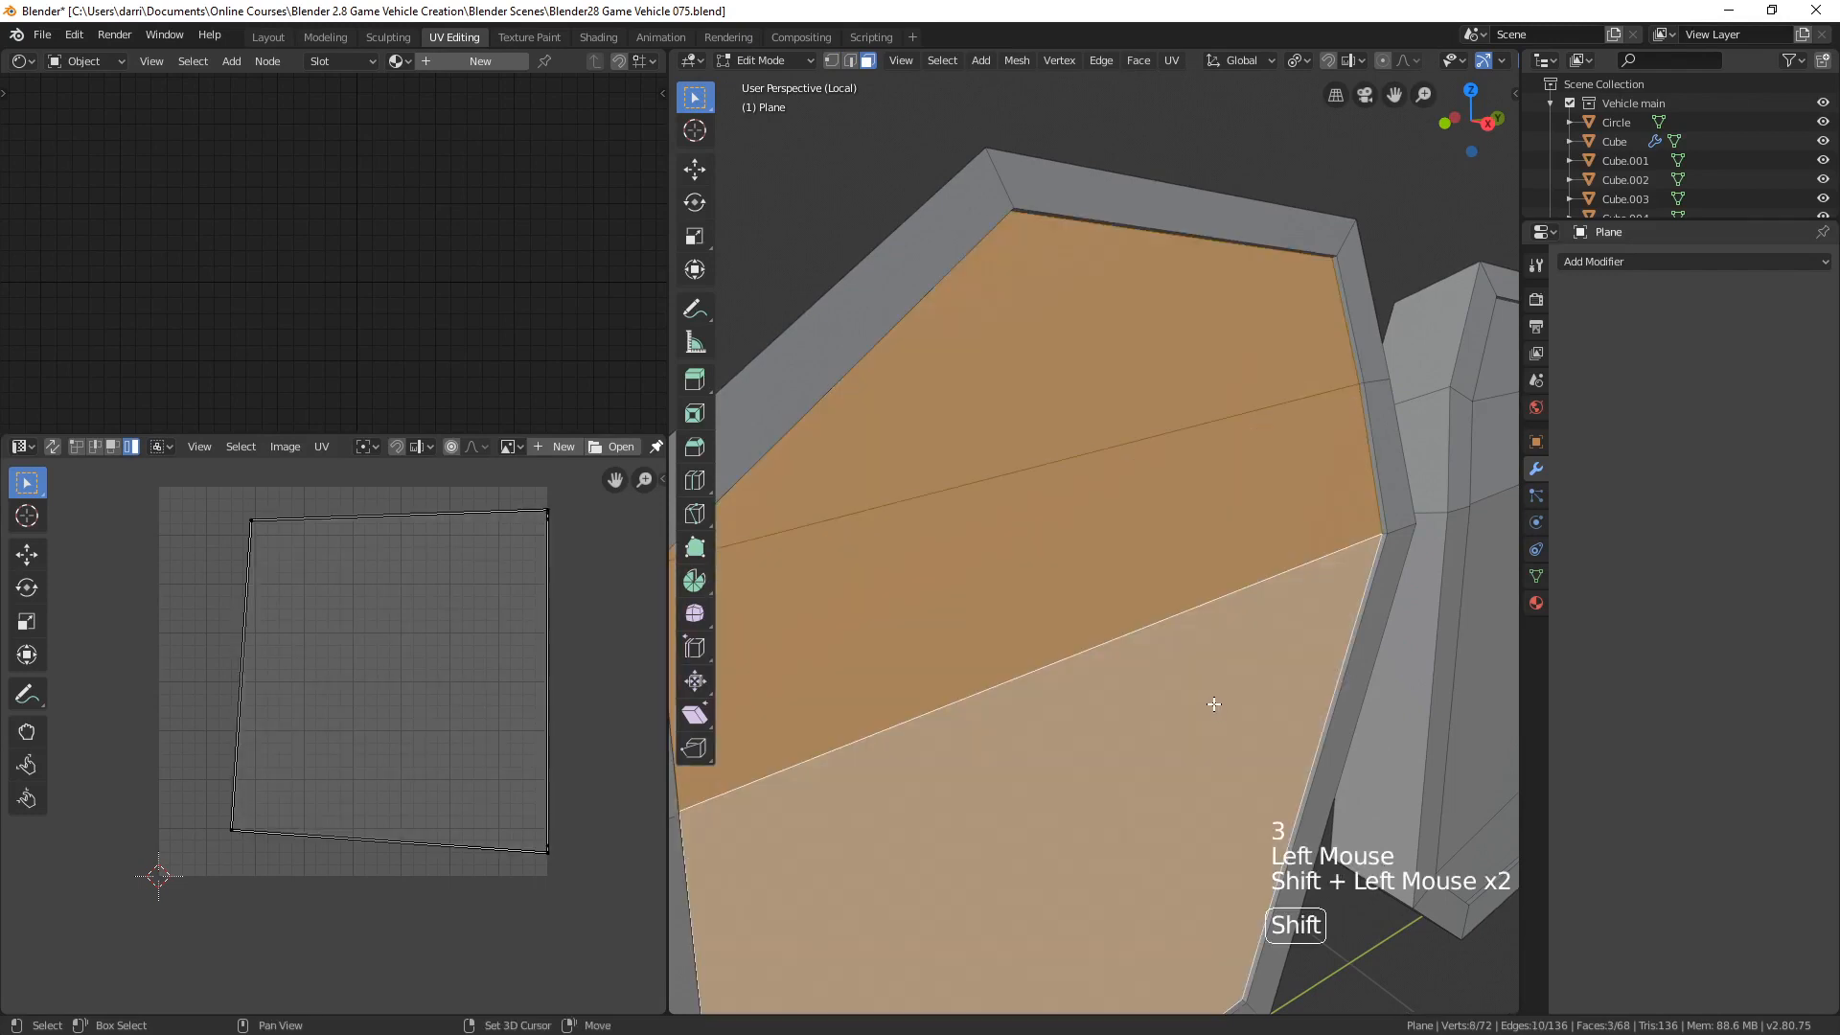
{"action": "scroll", "coordinate": [1214, 707], "scroll_direction": "down", "scroll_amount": 3}
{"action": "middle_click_drag", "start_coordinate": [1213, 706], "coordinate": [1192, 699], "text": "shift"}
{"action": "key", "text": "ctrl+e"}
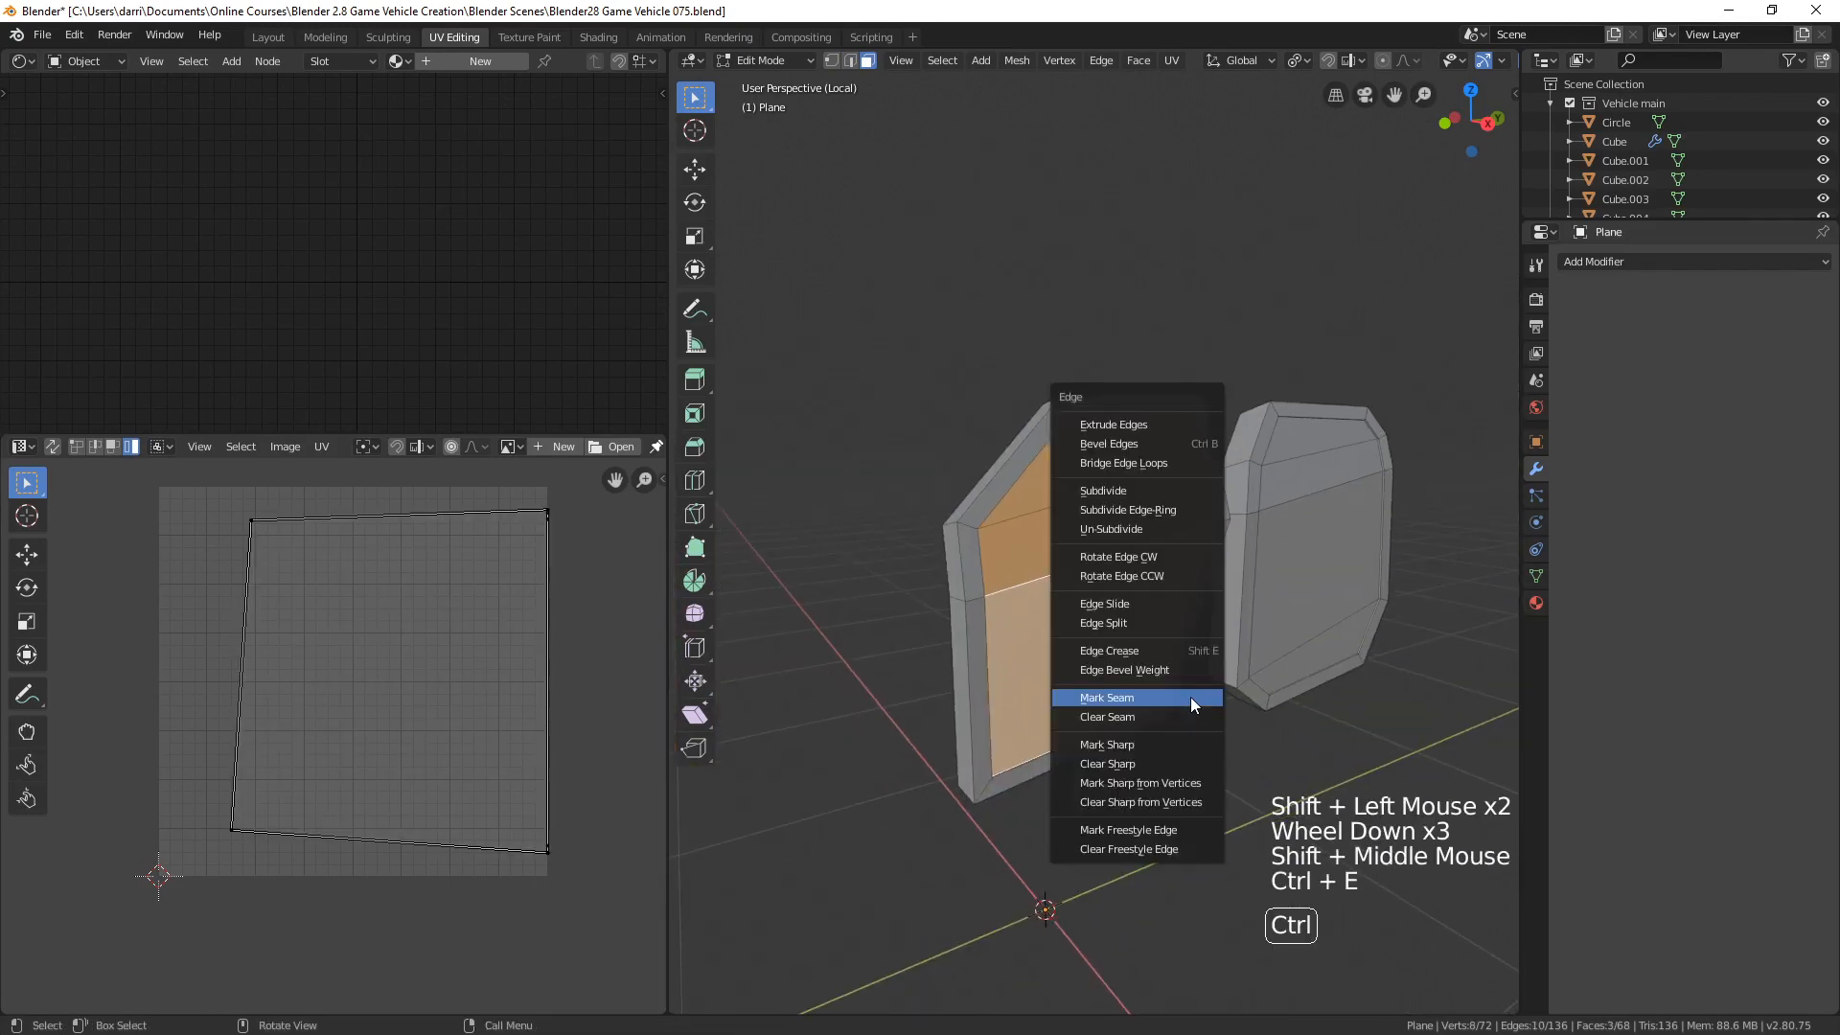
{"action": "left_click", "coordinate": [1125, 702]}
- Clear the seams from the two edges crossing the front door's recessed panel and deselect everything
{"action": "scroll", "coordinate": [1116, 650], "scroll_direction": "up", "scroll_amount": 2}
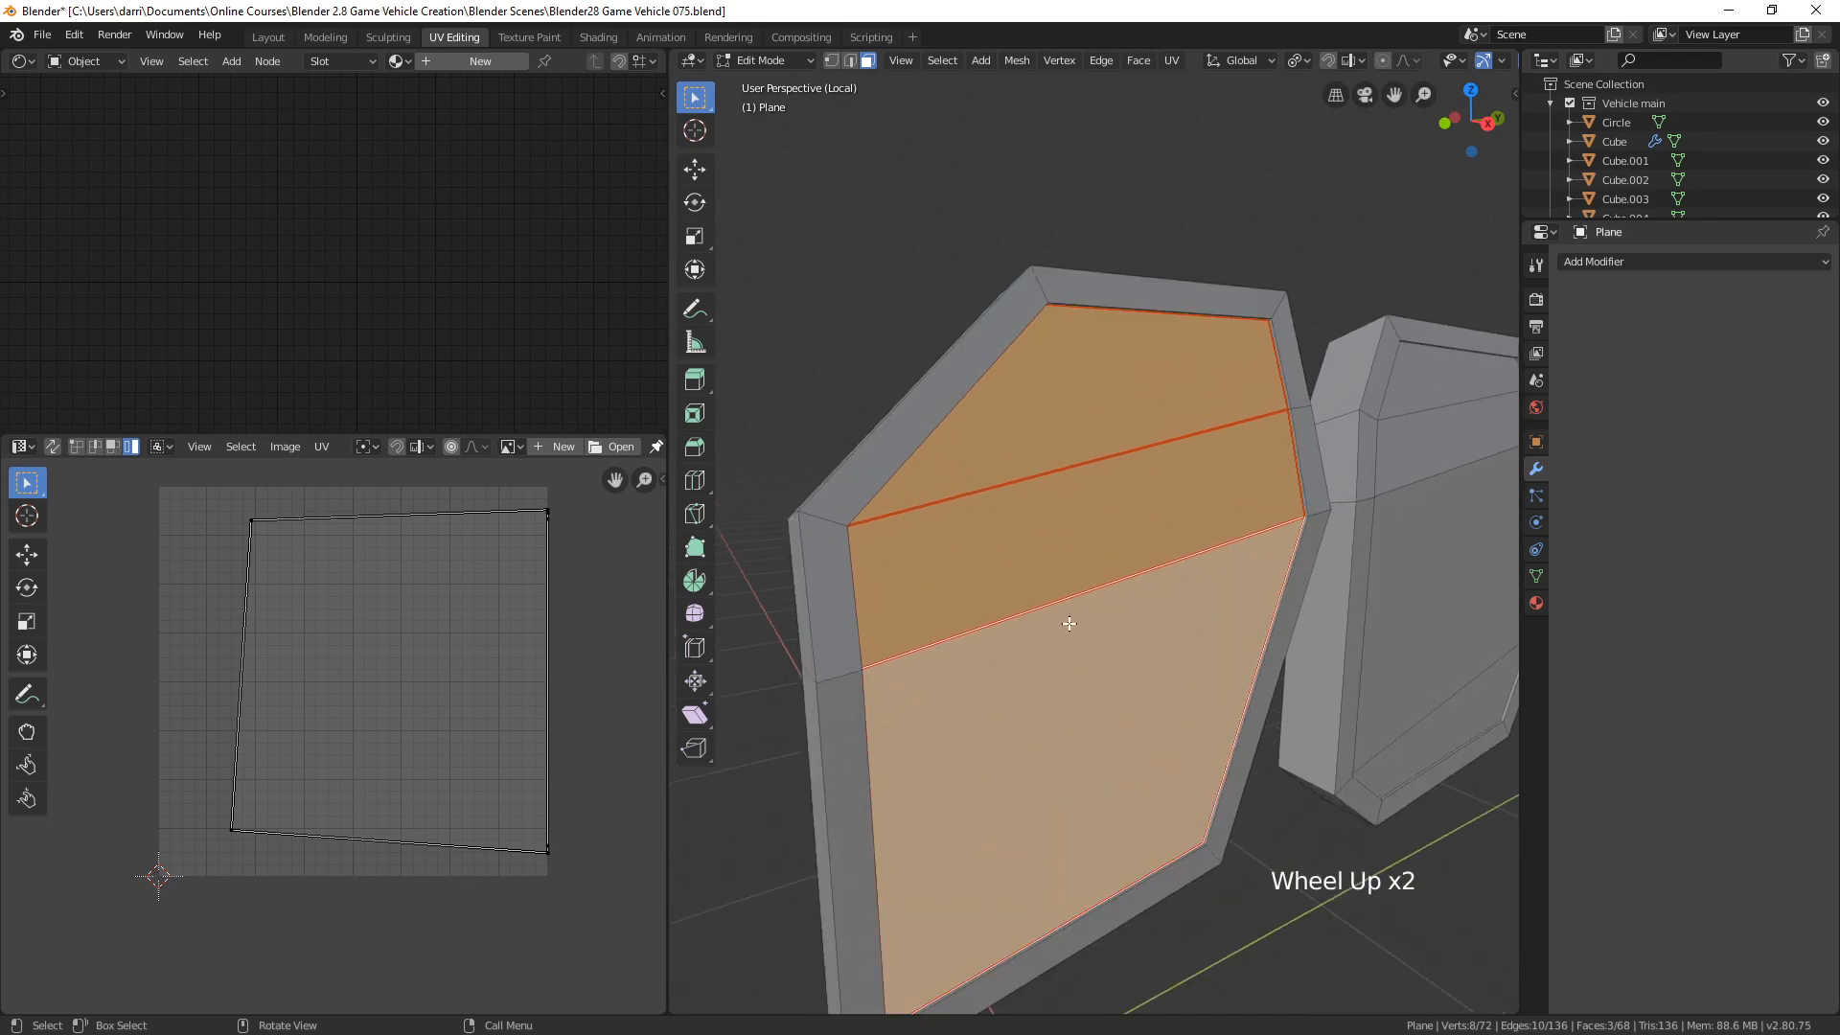
{"action": "left_click", "coordinate": [1074, 591]}
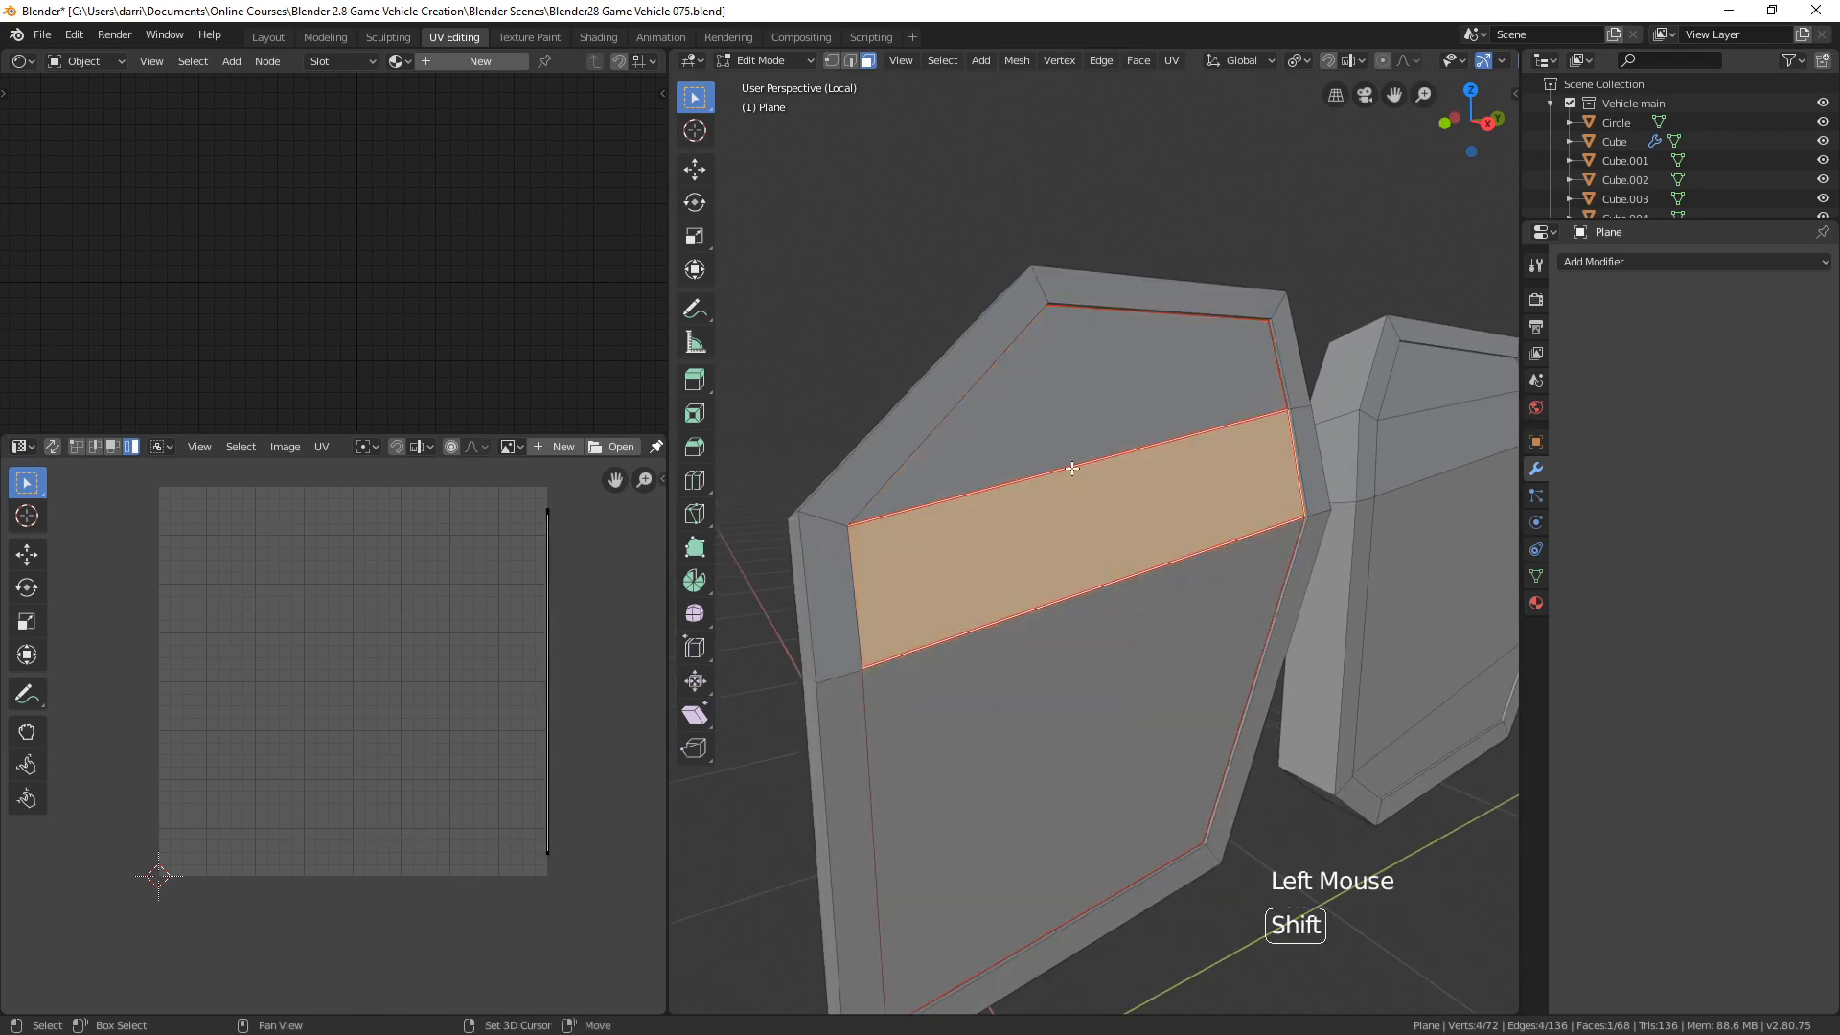
{"action": "key", "text": "2"}
{"action": "left_click", "coordinate": [1117, 458]}
{"action": "left_click", "coordinate": [1150, 561], "text": "shift"}
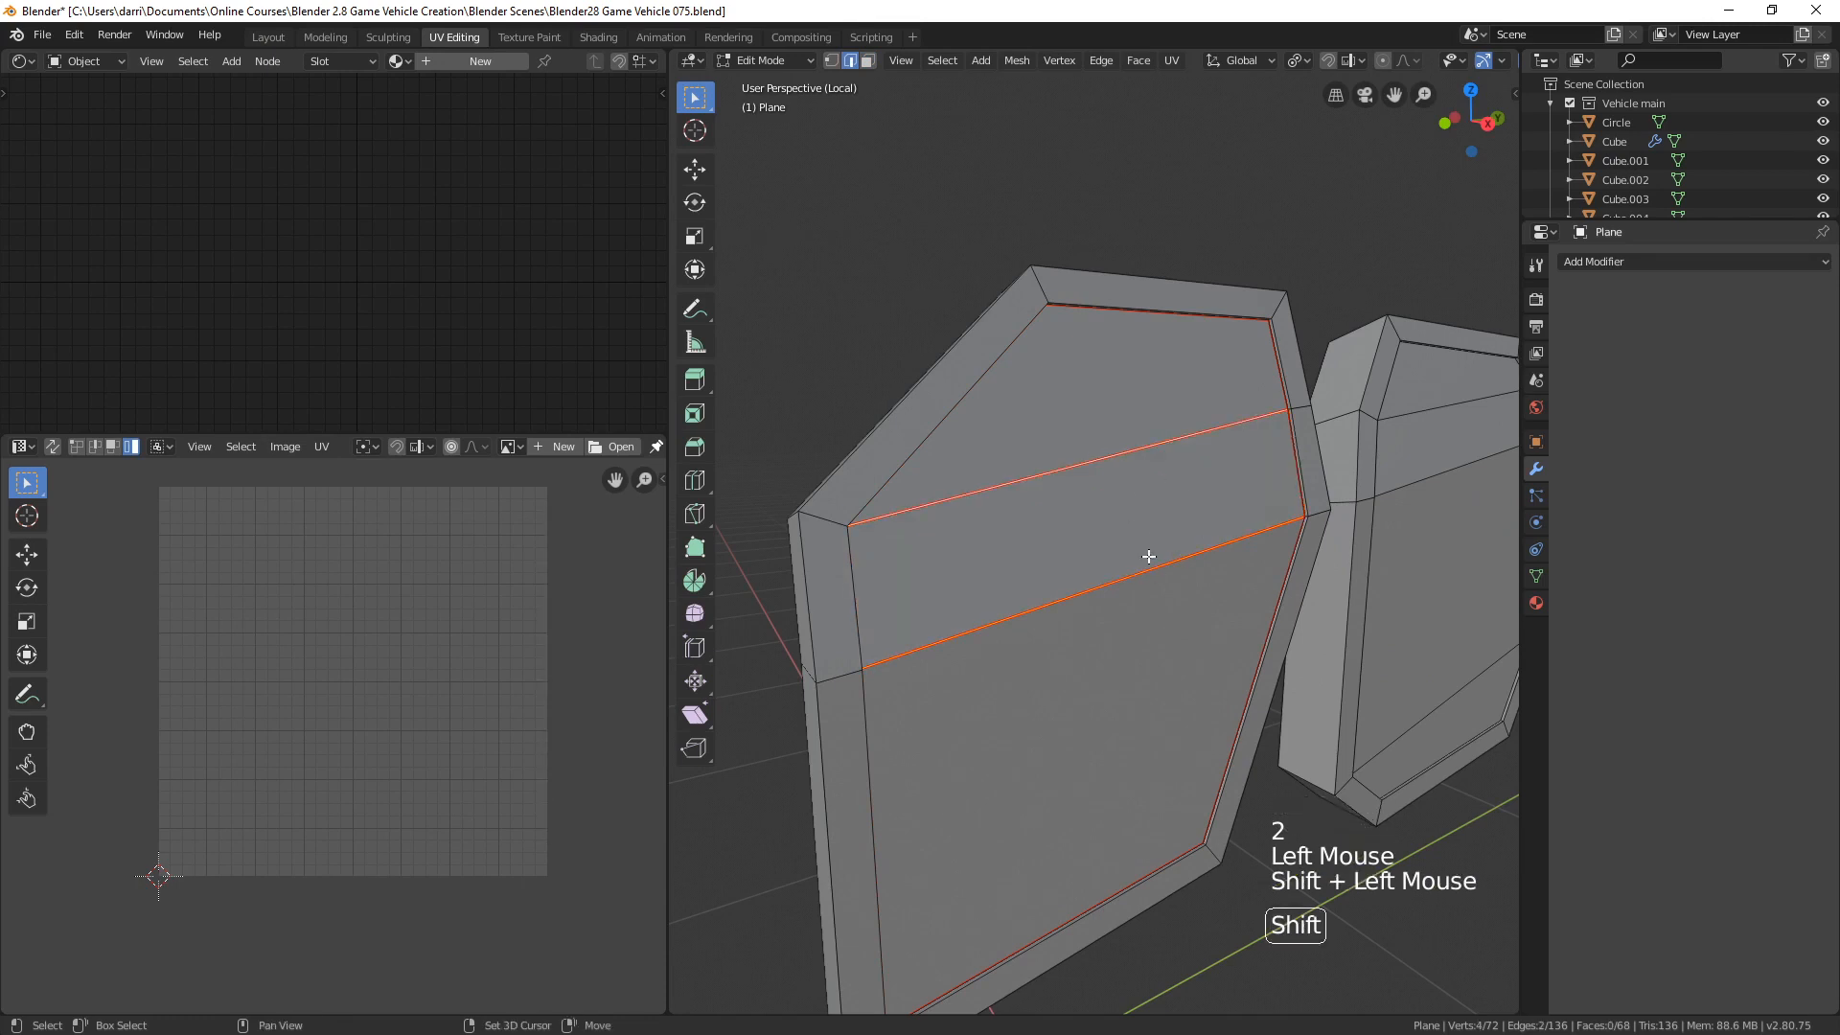
{"action": "key", "text": "ctrl+e"}
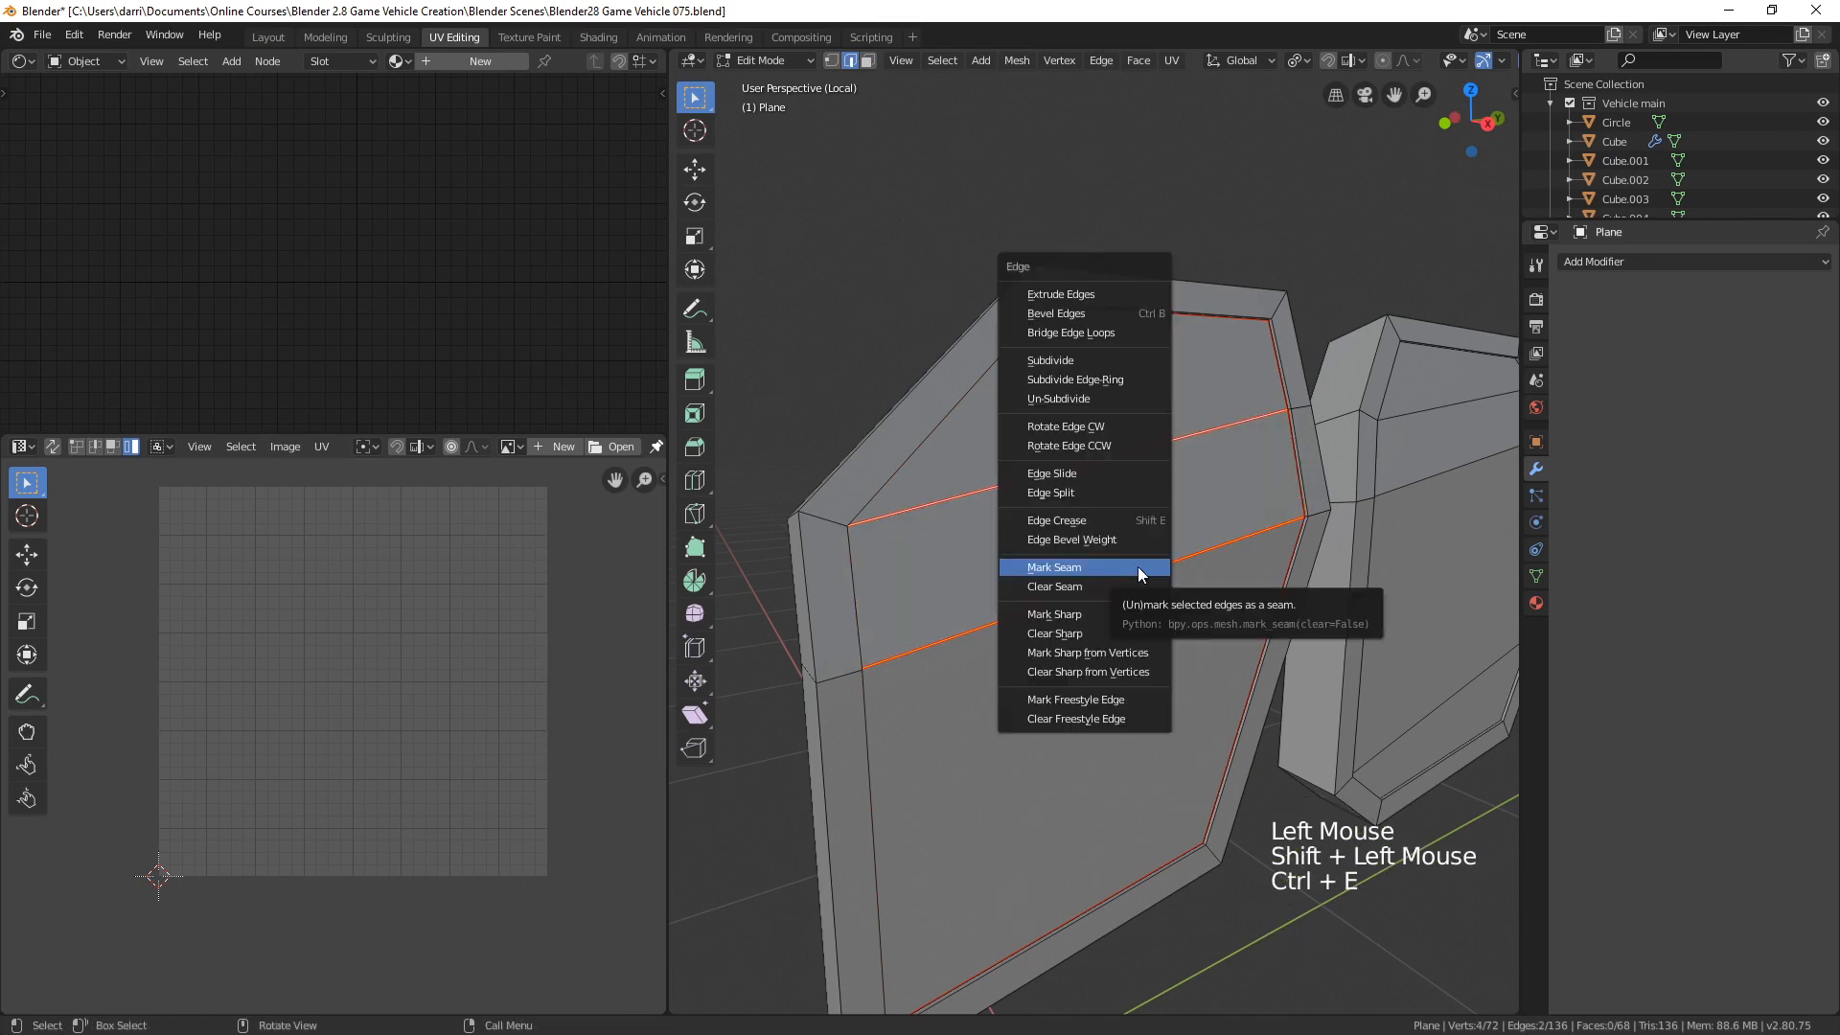
{"action": "left_click", "coordinate": [1078, 585]}
{"action": "key", "text": "alt+a"}
{"action": "scroll", "coordinate": [1199, 649], "scroll_direction": "down", "scroll_amount": 3}
{"action": "mouse_move", "coordinate": [1199, 649]}
{"action": "middle_mouse_down", "text": "shift"}
{"action": "mouse_move", "coordinate": [1206, 673]}
{"action": "mouse_move", "coordinate": [1224, 645]}
{"action": "mouse_move", "coordinate": [1187, 658]}
{"action": "mouse_move", "coordinate": [1232, 636]}
{"action": "middle_mouse_up", "text": "shift"}
- Mark seams on all edges of the rear door's four recessed outer panel faces
{"action": "scroll", "coordinate": [1195, 637], "scroll_direction": "up", "scroll_amount": 3}
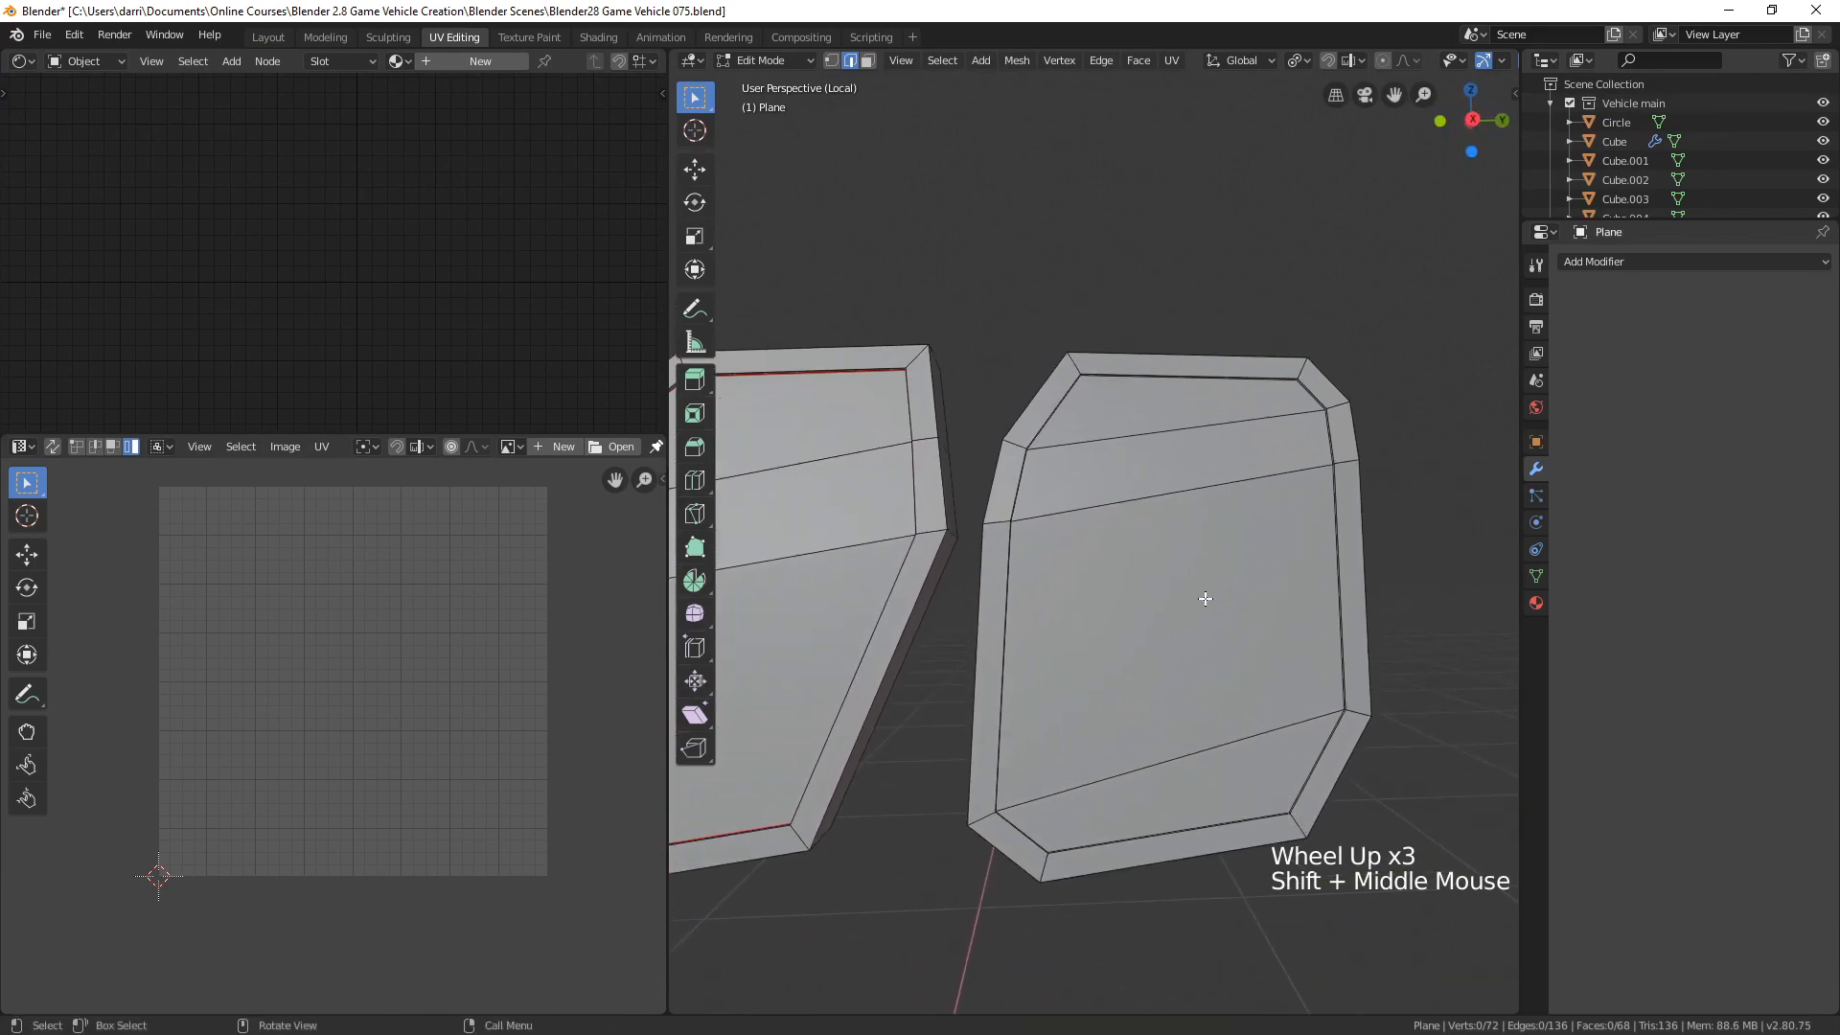
{"action": "key", "text": "3"}
{"action": "key", "text": "c"}
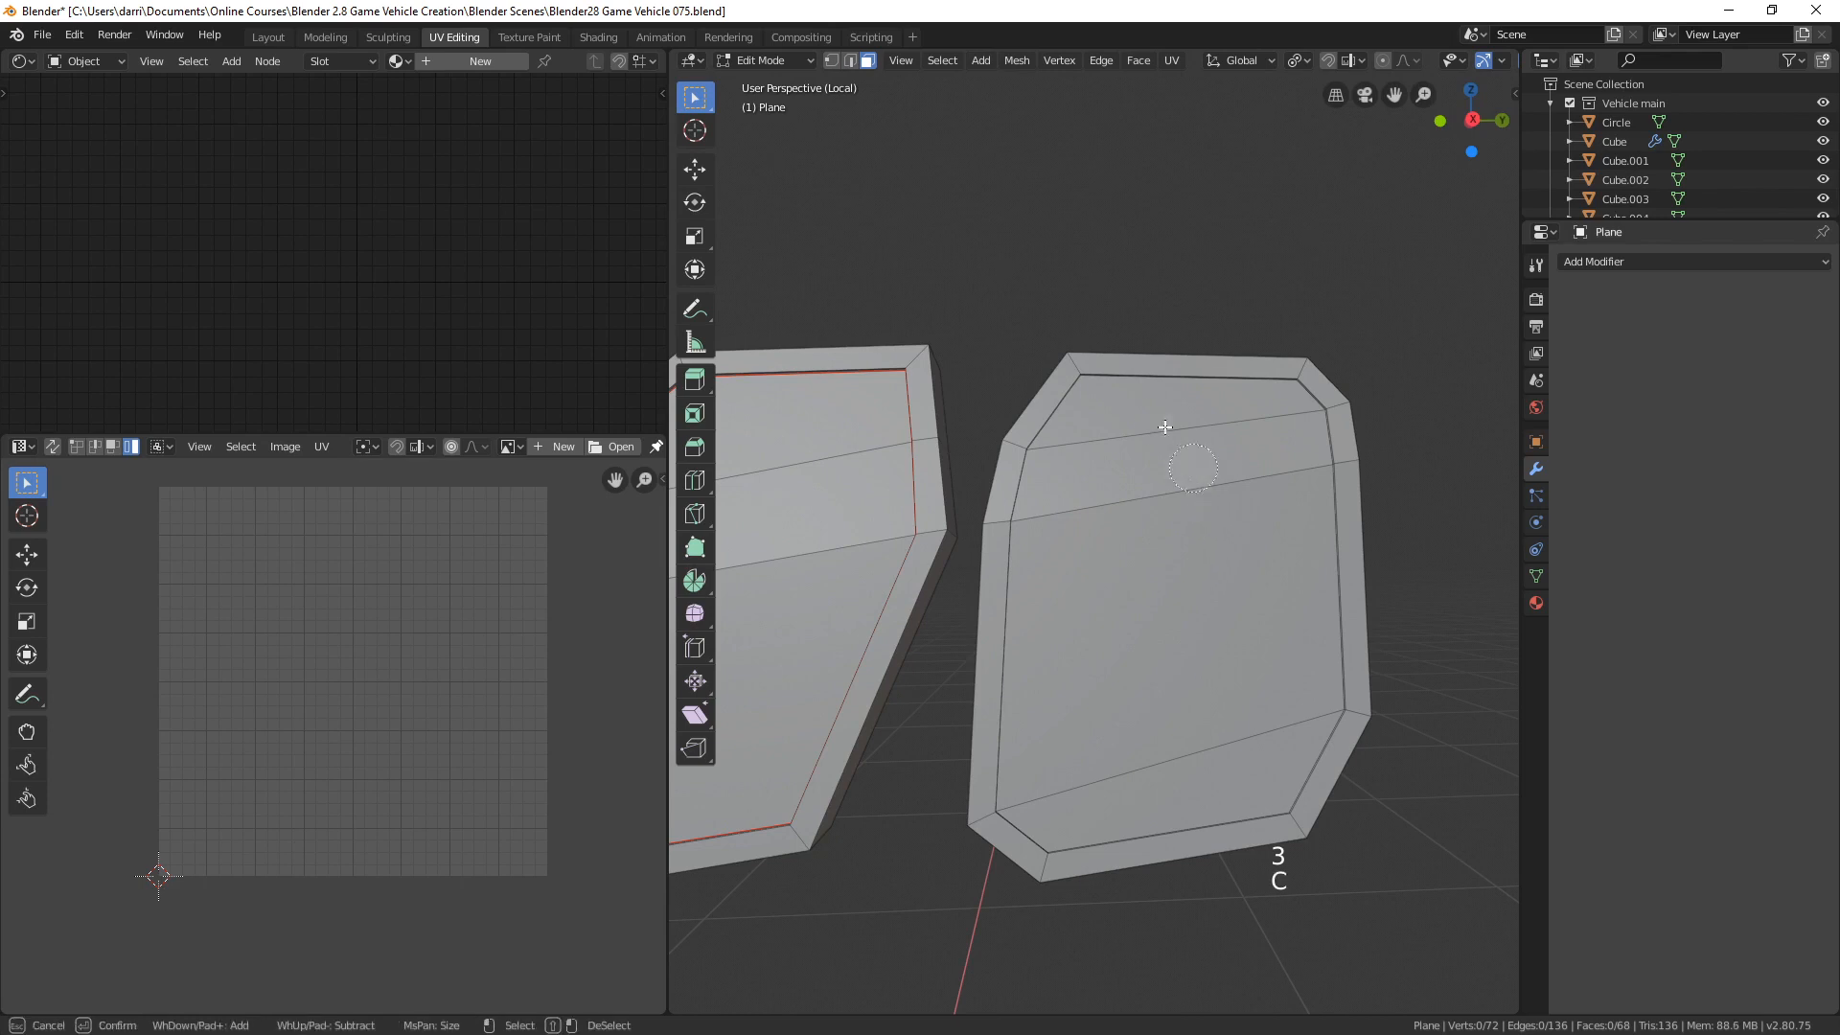
{"action": "left_click_drag", "start_coordinate": [1163, 418], "coordinate": [1187, 754]}
{"action": "right_click", "coordinate": [1188, 753]}
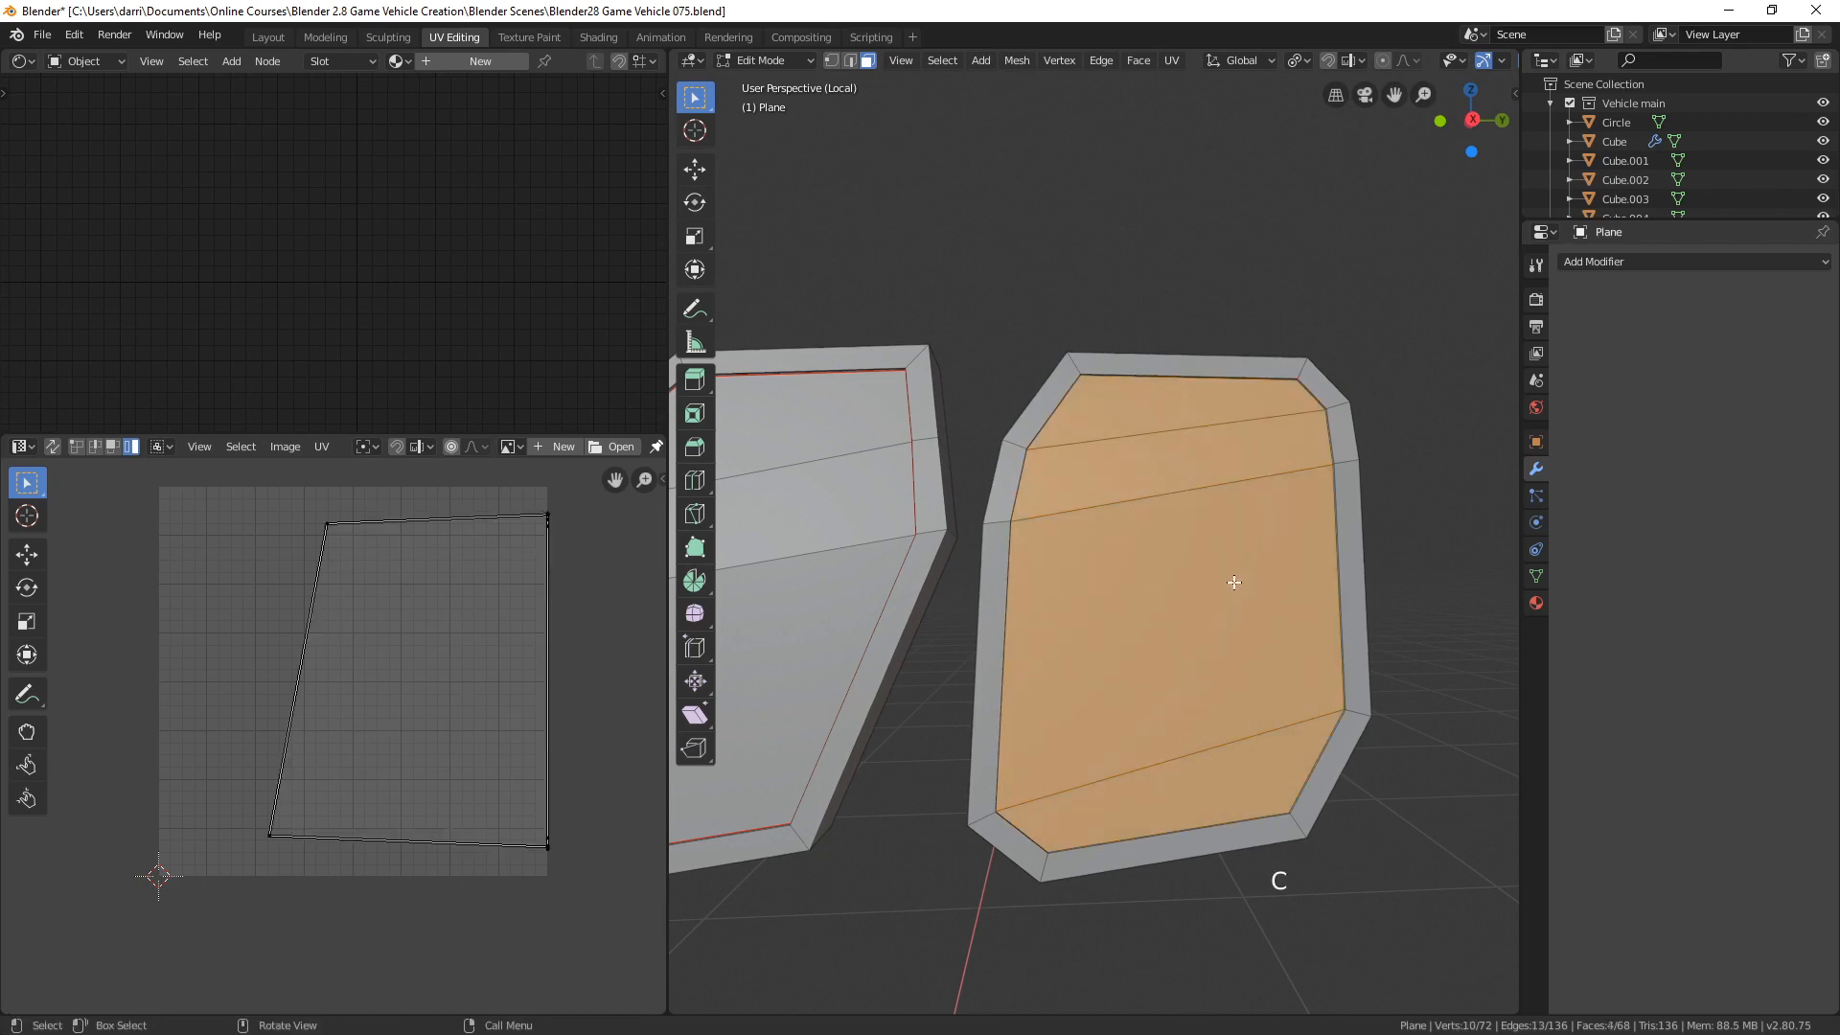
{"action": "key", "text": "2"}
{"action": "key", "text": "ctrl+e"}
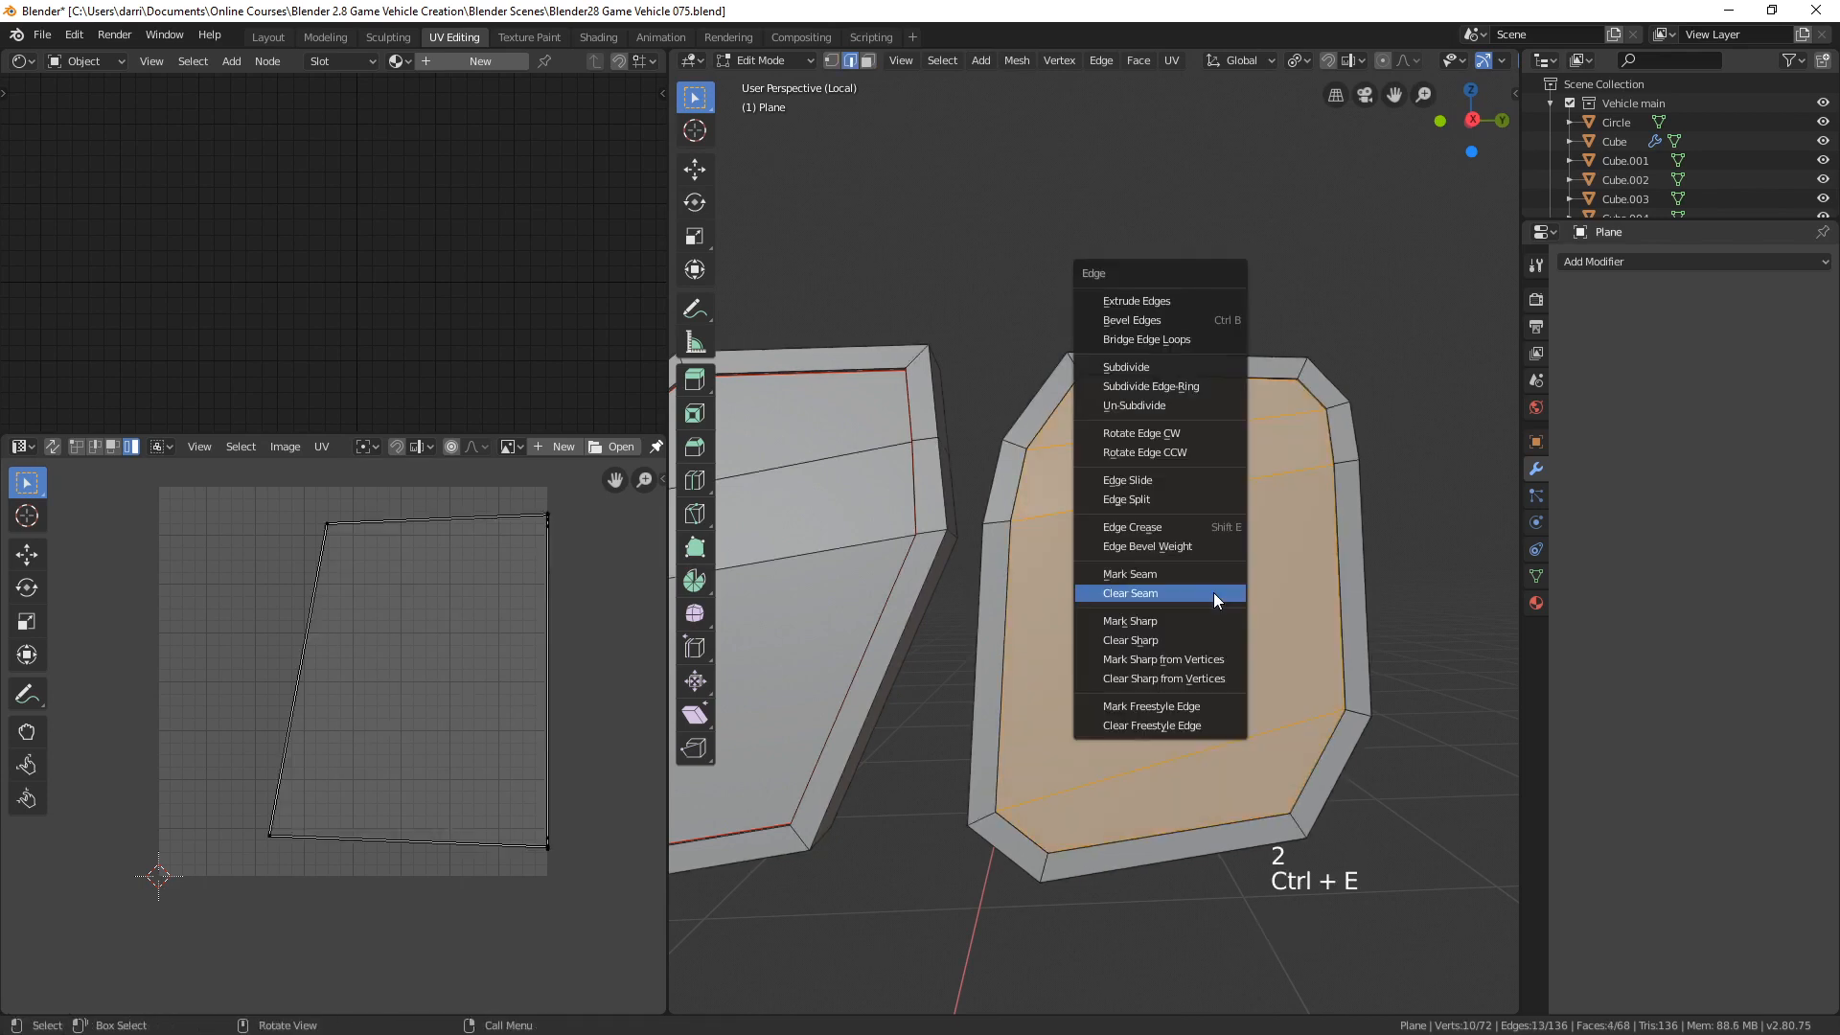
{"action": "left_click", "coordinate": [1139, 573]}
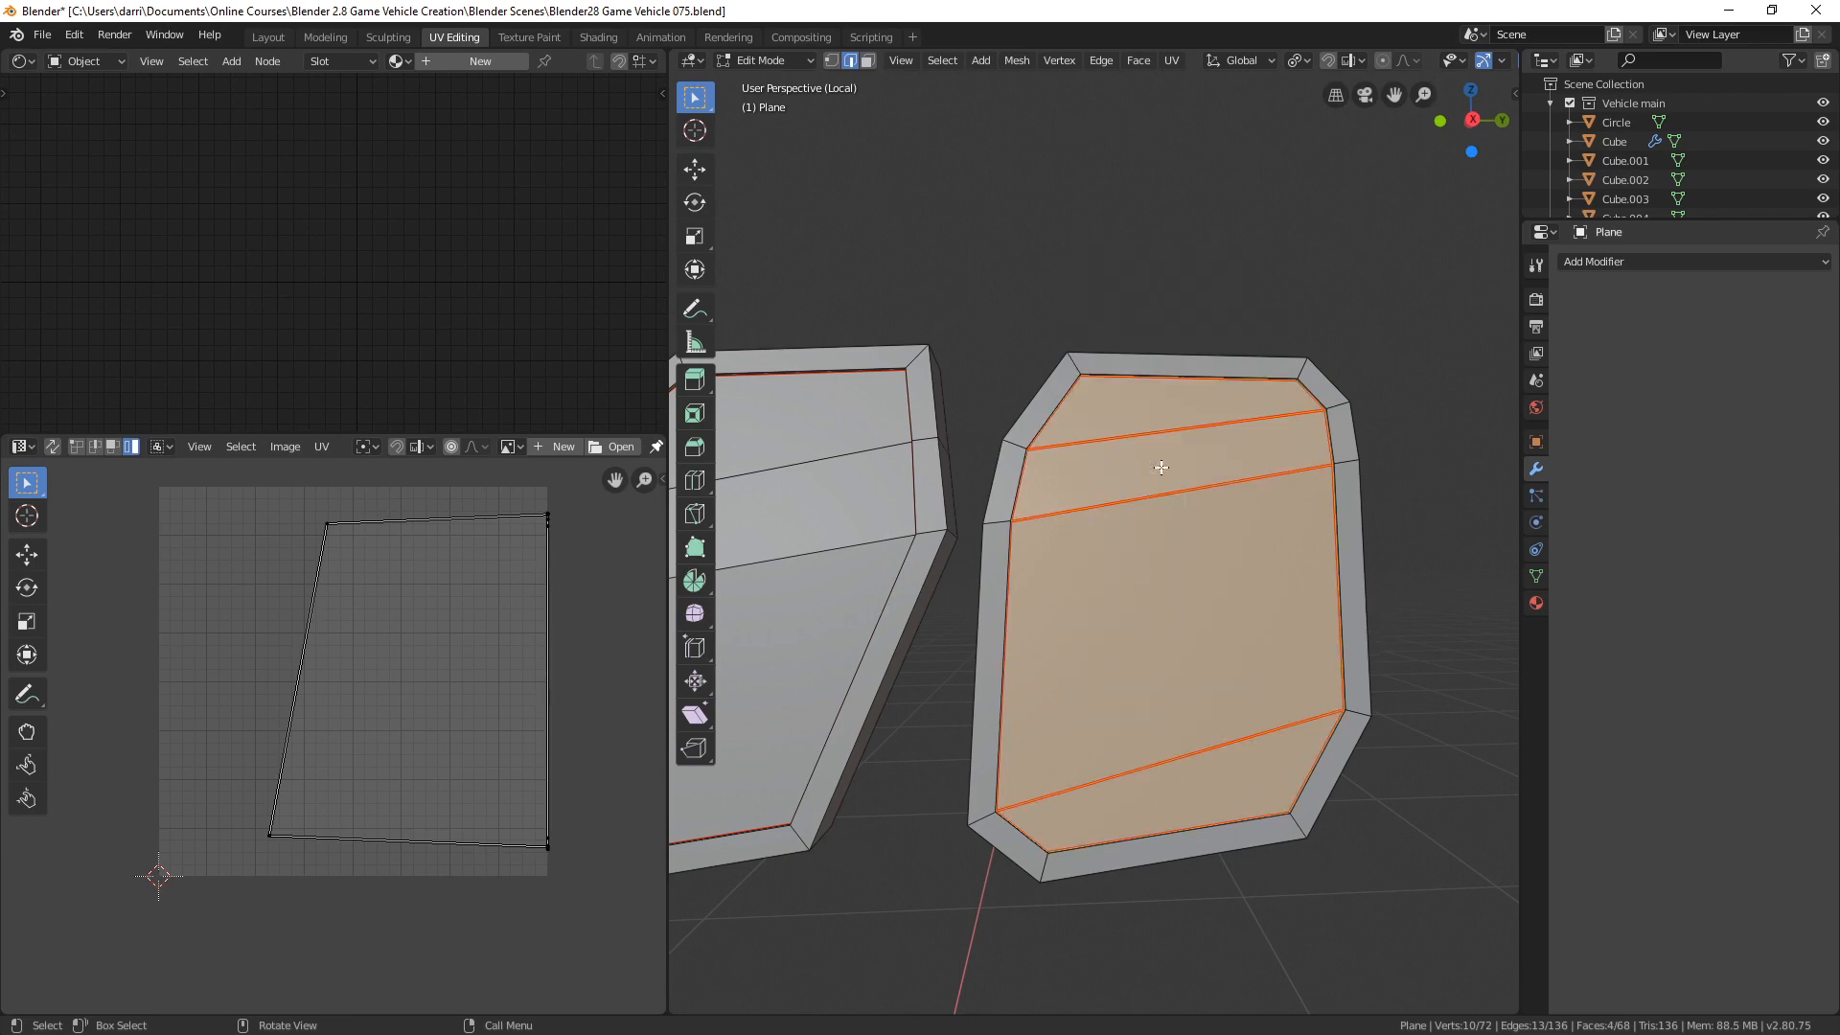
- Clear the seams from the three edges crossing the rear door's recessed panel and deselect everything
{"action": "left_click", "coordinate": [1162, 433]}
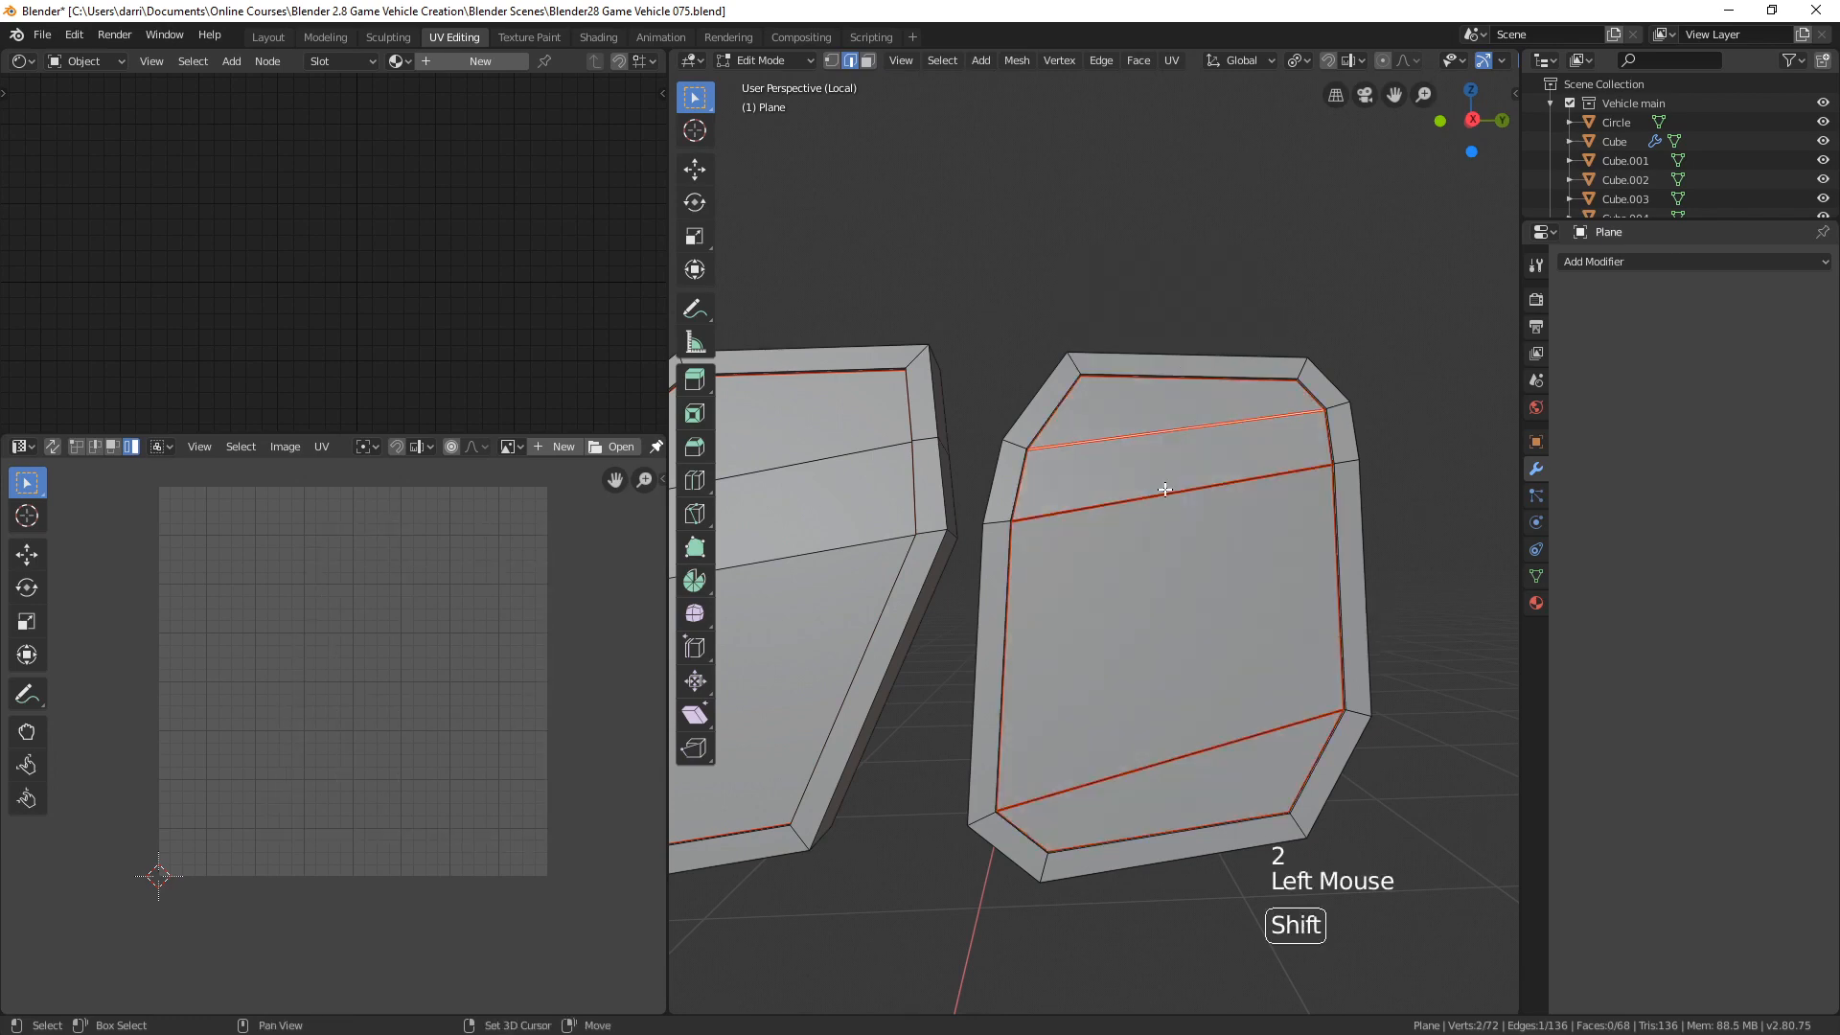
{"action": "left_click", "coordinate": [1163, 493], "text": "shift"}
{"action": "left_click", "coordinate": [1246, 746], "text": "shift"}
{"action": "key", "text": "ctrl+e"}
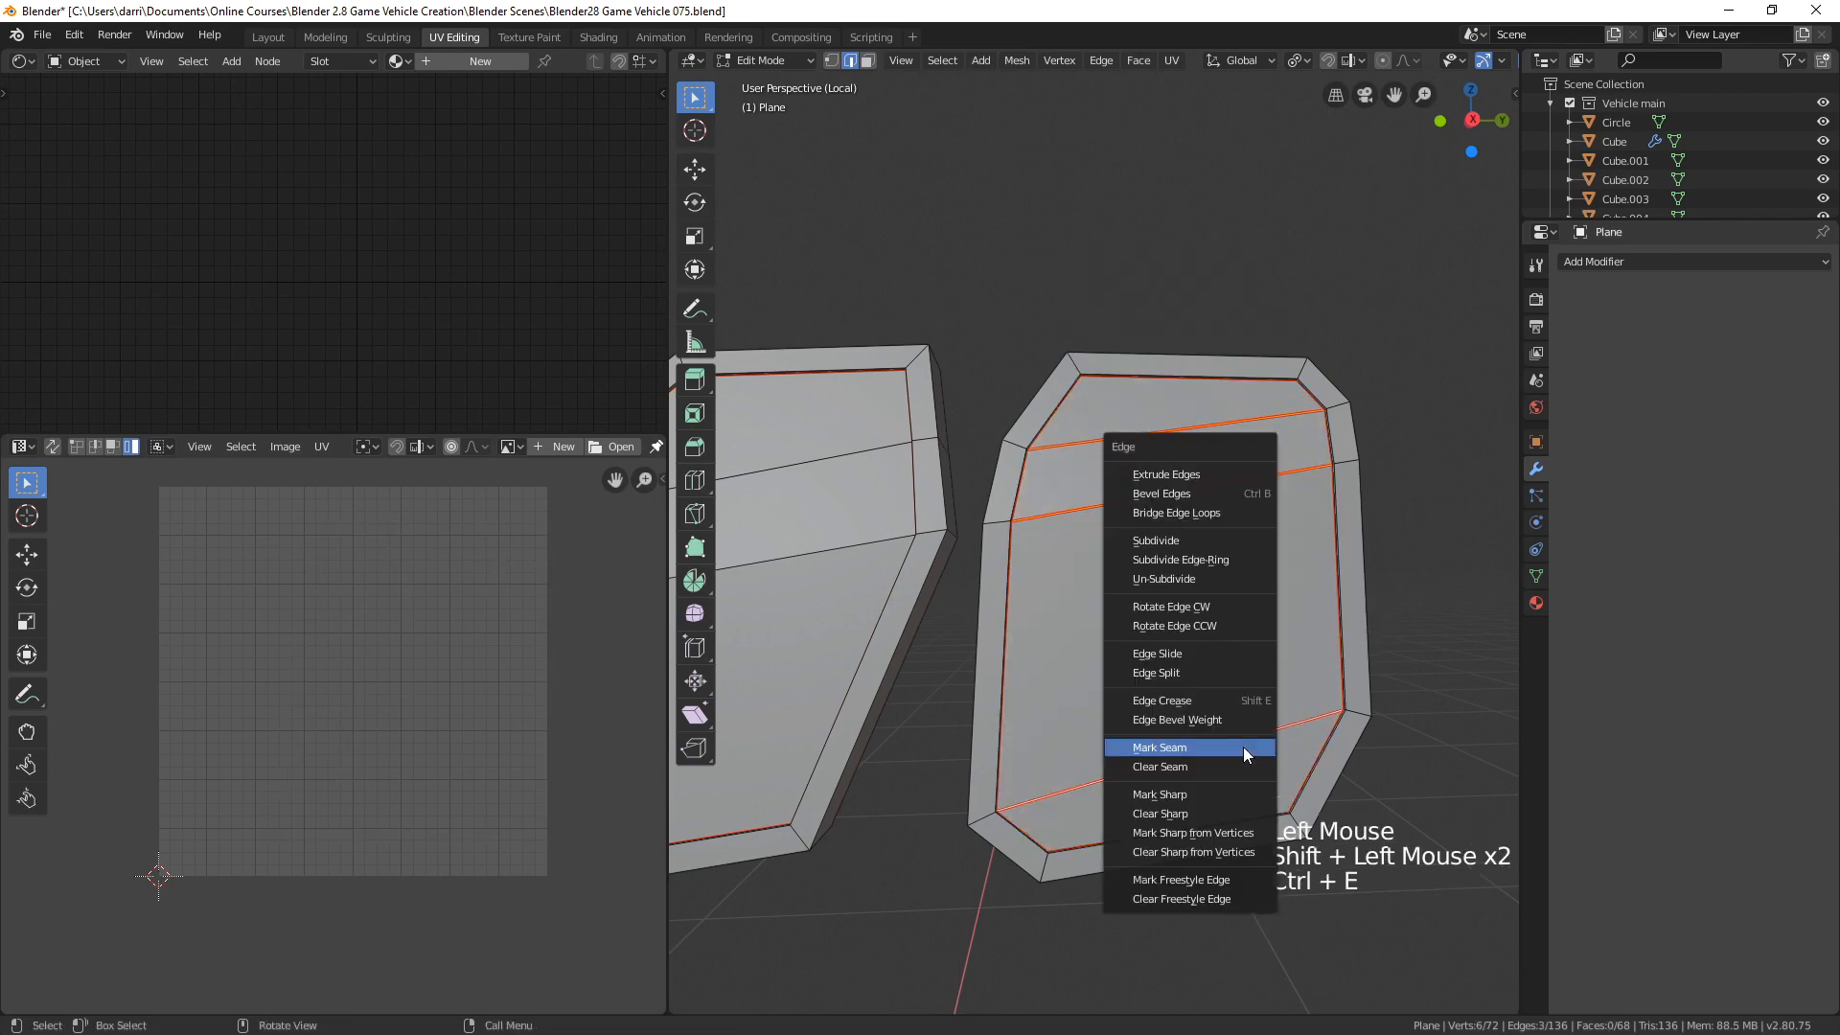
{"action": "left_click", "coordinate": [1185, 767]}
{"action": "key", "text": "alt+a"}
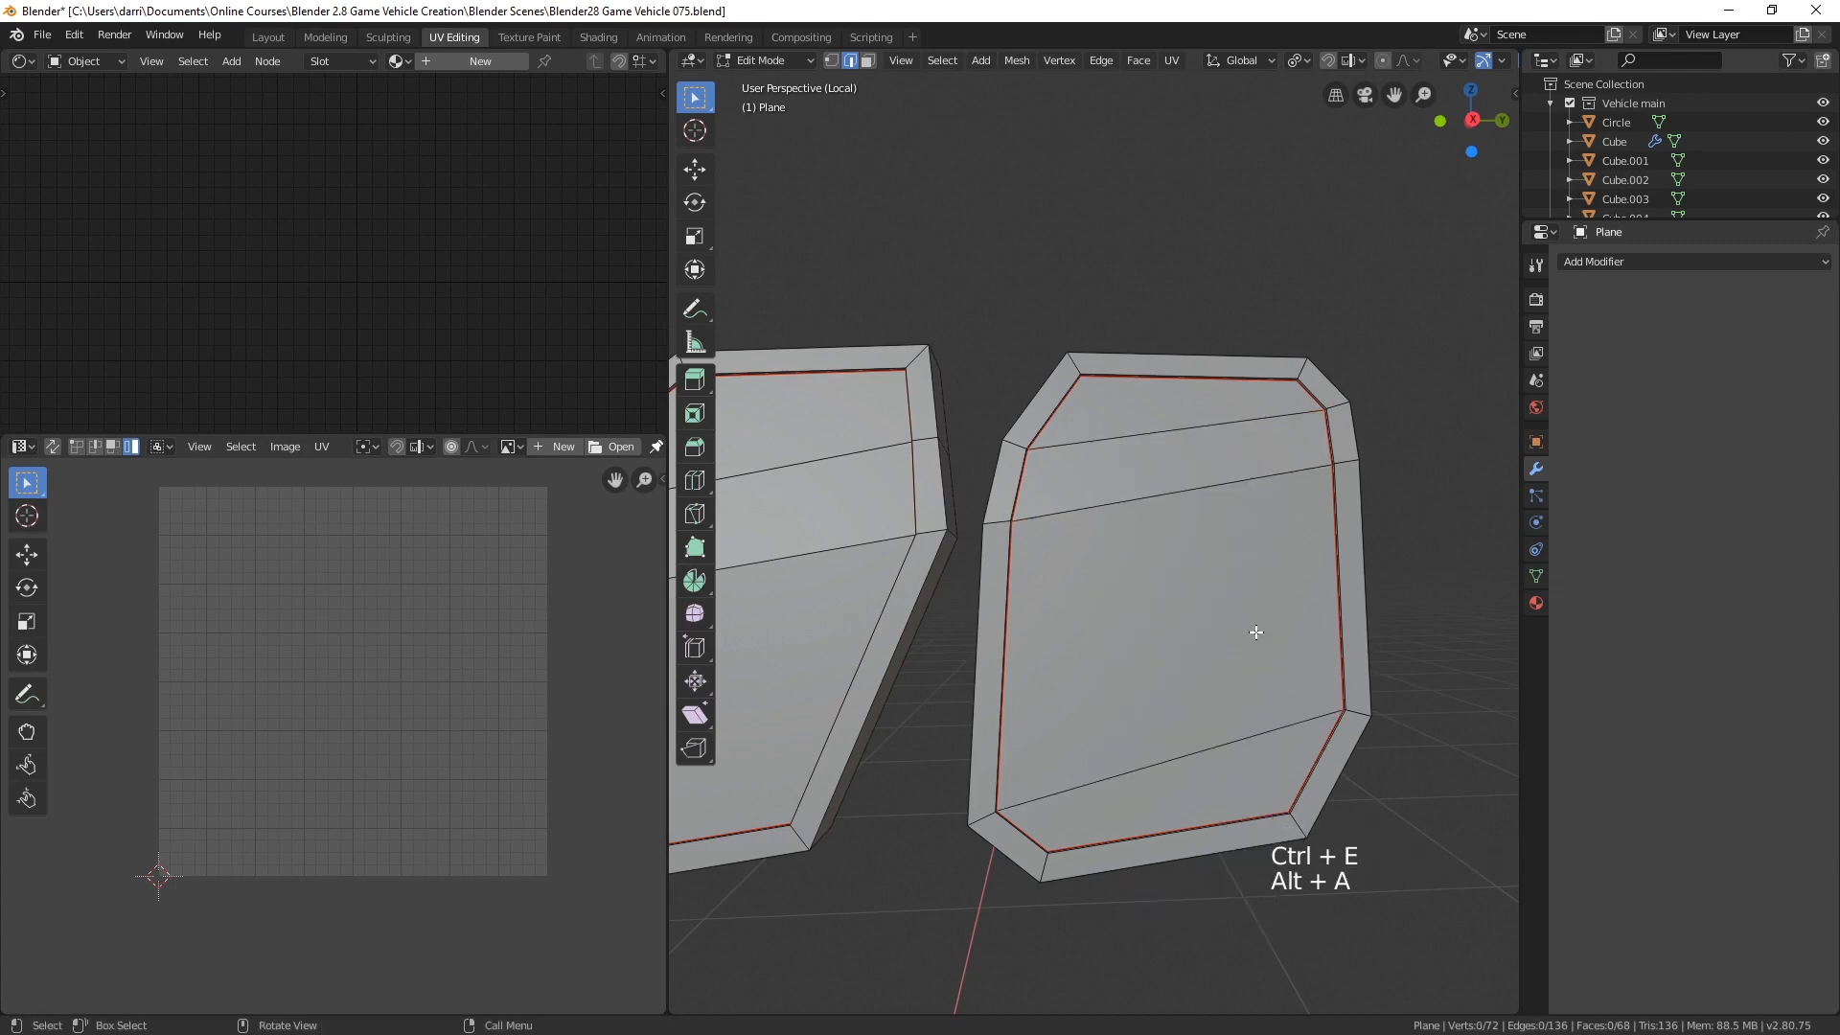
- Delete the faces on the inner, cab-facing side of both doors
{"action": "scroll", "coordinate": [1231, 628], "scroll_direction": "down", "scroll_amount": 3}
{"action": "middle_click_drag", "start_coordinate": [939, 639], "coordinate": [1220, 628]}
{"action": "scroll", "coordinate": [1326, 595], "scroll_direction": "up", "scroll_amount": 3}
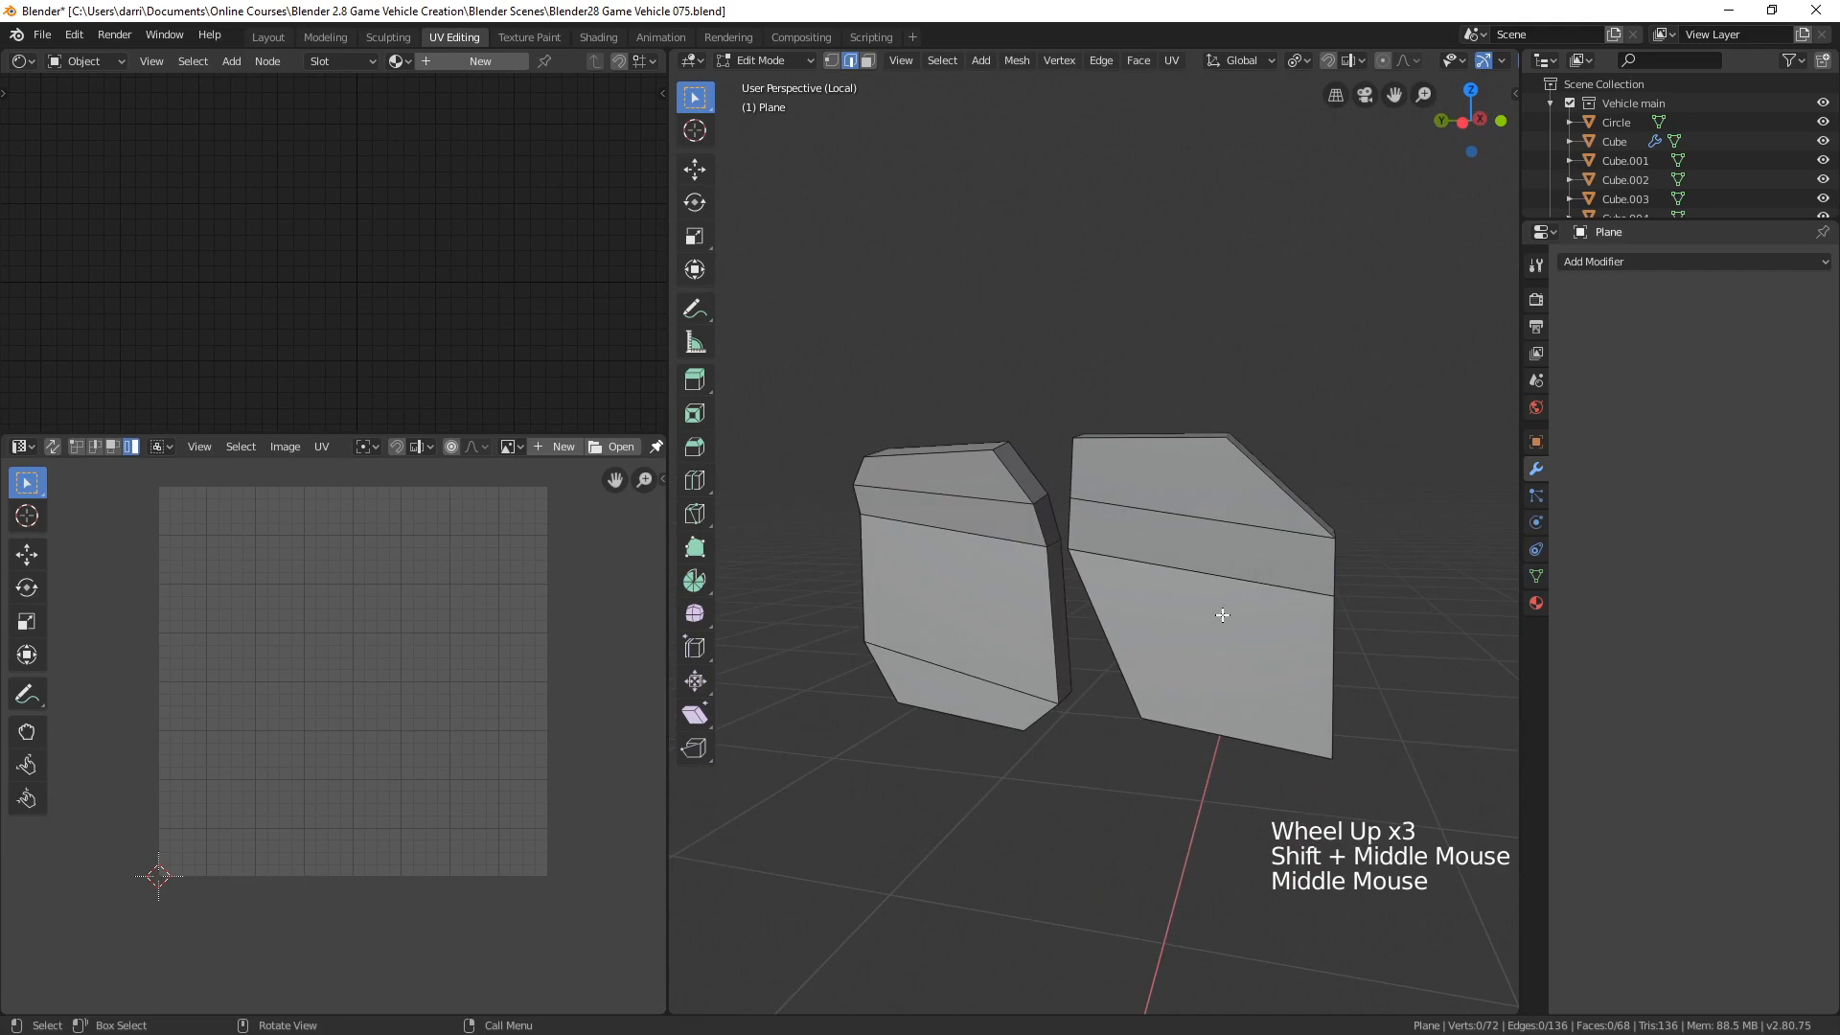
{"action": "key", "text": "3"}
{"action": "key", "text": "c"}
{"action": "mouse_move", "coordinate": [1178, 490]}
{"action": "left_mouse_down"}
{"action": "mouse_move", "coordinate": [1188, 537]}
{"action": "mouse_move", "coordinate": [1127, 644]}
{"action": "left_mouse_up"}
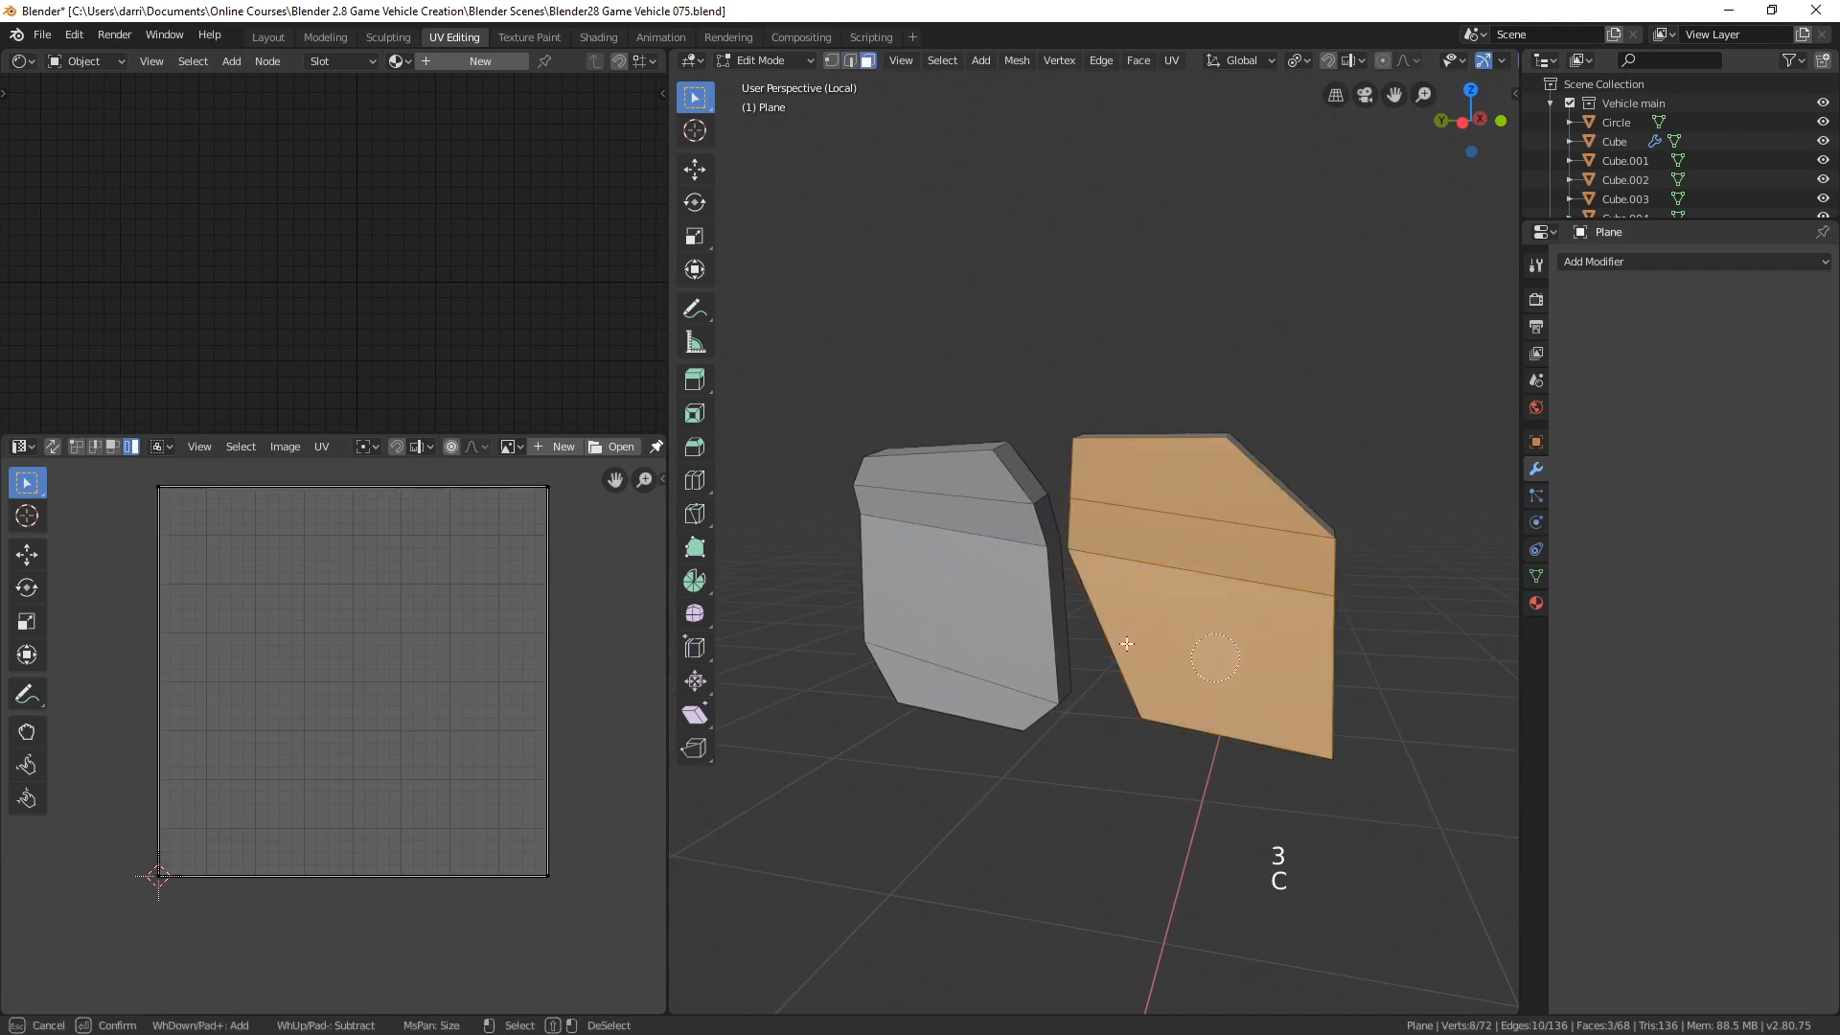
{"action": "left_click_drag", "start_coordinate": [957, 496], "coordinate": [953, 666]}
{"action": "key", "text": "Escape"}
{"action": "mouse_move", "coordinate": [952, 665]}
{"action": "middle_mouse_down"}
{"action": "mouse_move", "coordinate": [1199, 649]}
{"action": "mouse_move", "coordinate": [1168, 659]}
{"action": "middle_mouse_up"}
{"action": "key", "text": "x"}
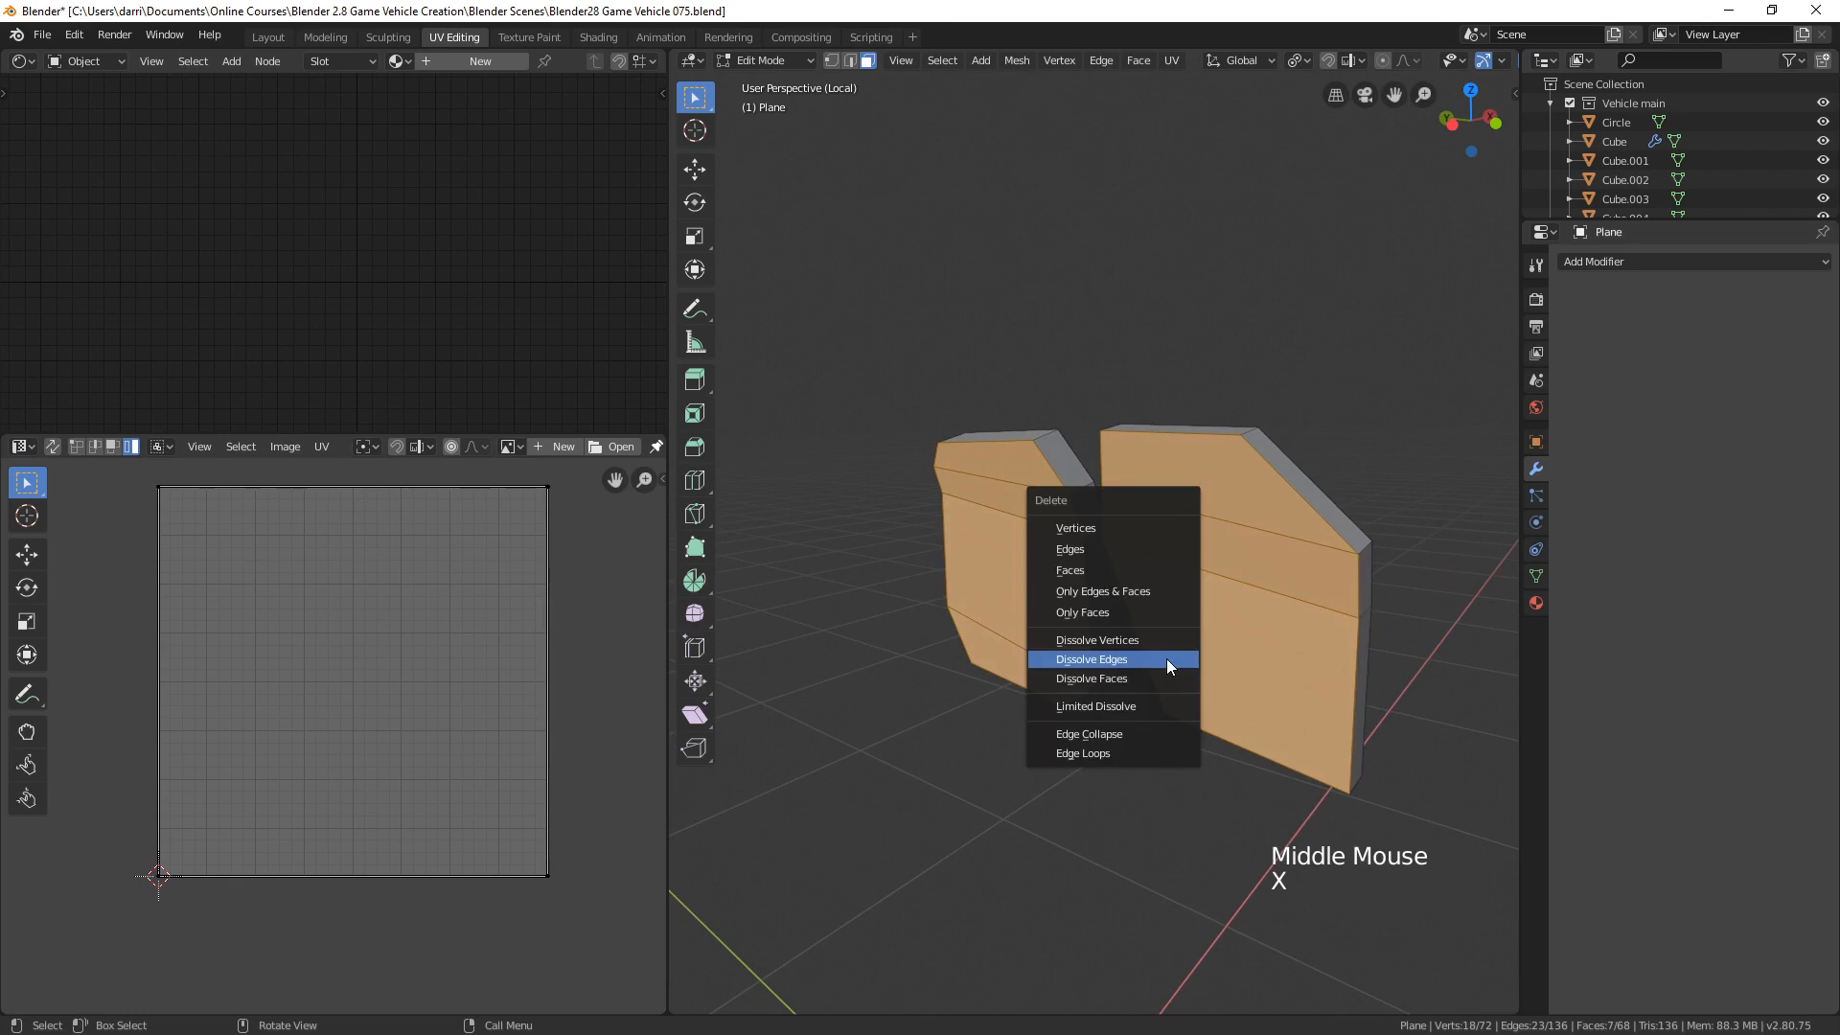
{"action": "left_click", "coordinate": [1091, 570]}
- Mark seams on the six short edges crossing the thickness of the front door's rim at its corners, and deselect everything
{"action": "middle_click_drag", "start_coordinate": [1285, 607], "coordinate": [1174, 616]}
{"action": "scroll", "coordinate": [1102, 608], "scroll_direction": "down", "scroll_amount": 1}
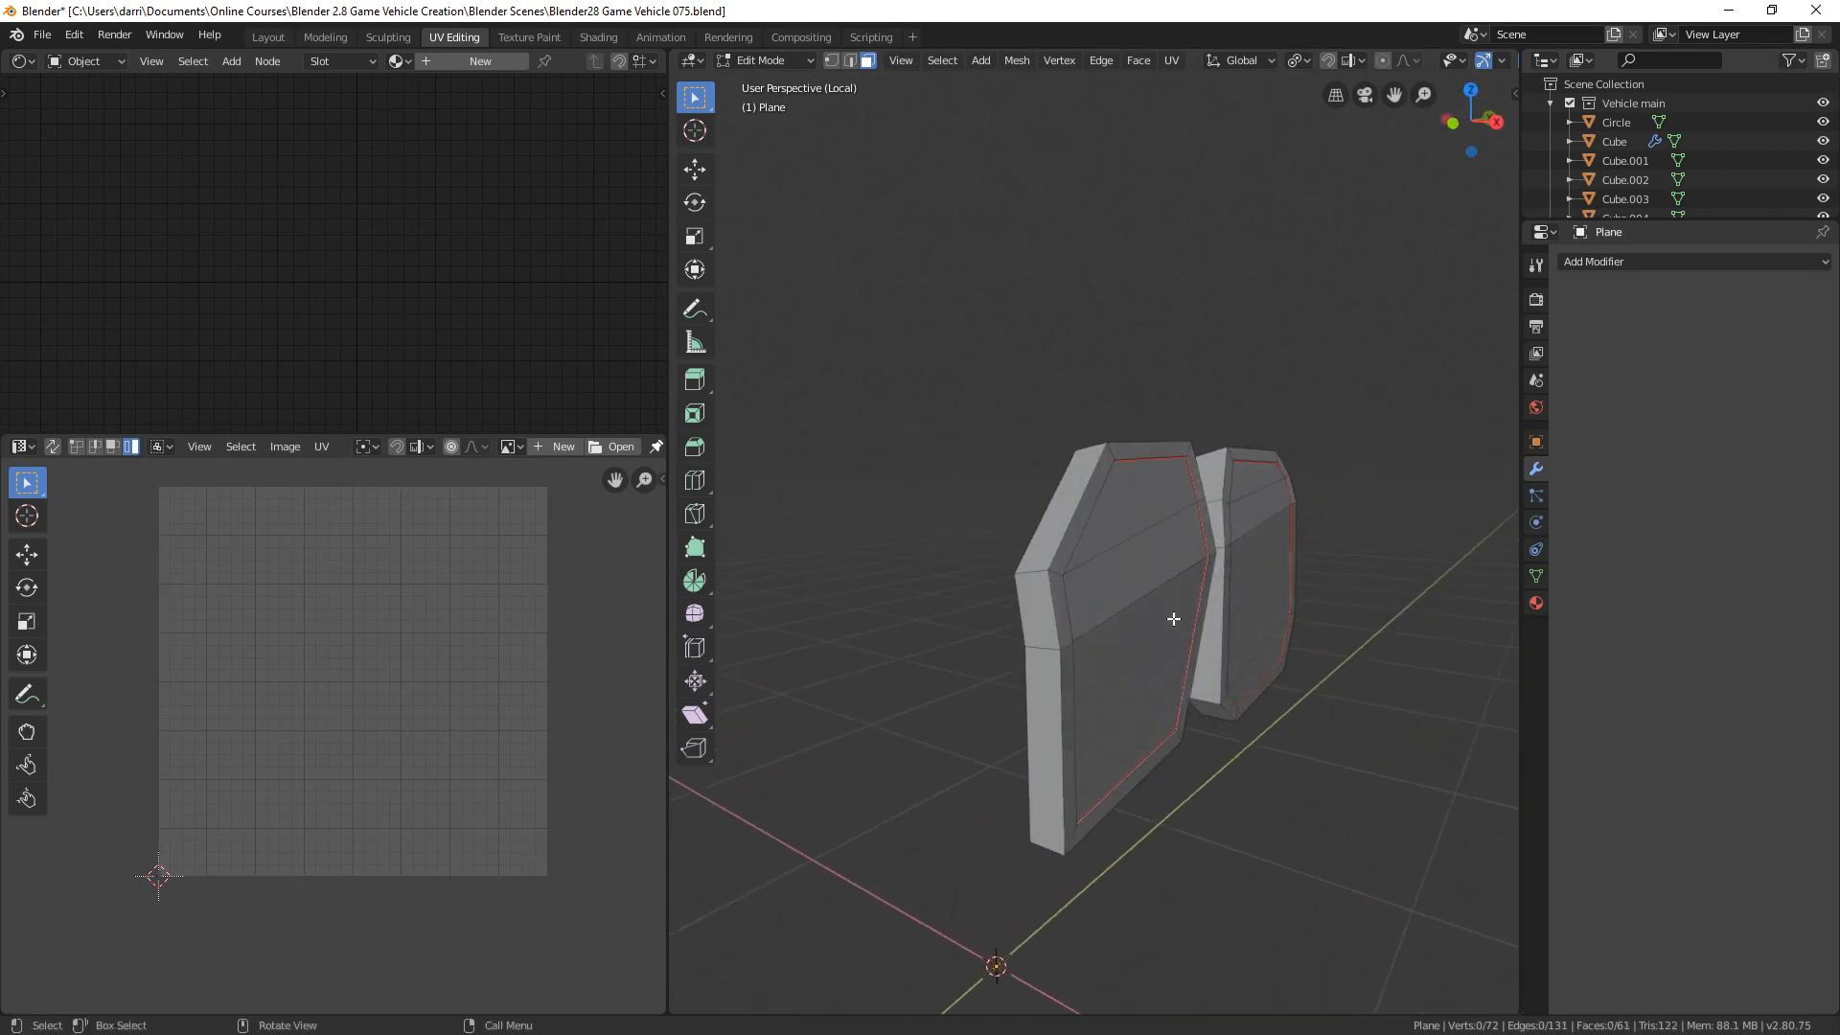
{"action": "key", "text": "2"}
{"action": "left_click", "coordinate": [1030, 573]}
{"action": "left_click", "coordinate": [1051, 848], "text": "shift"}
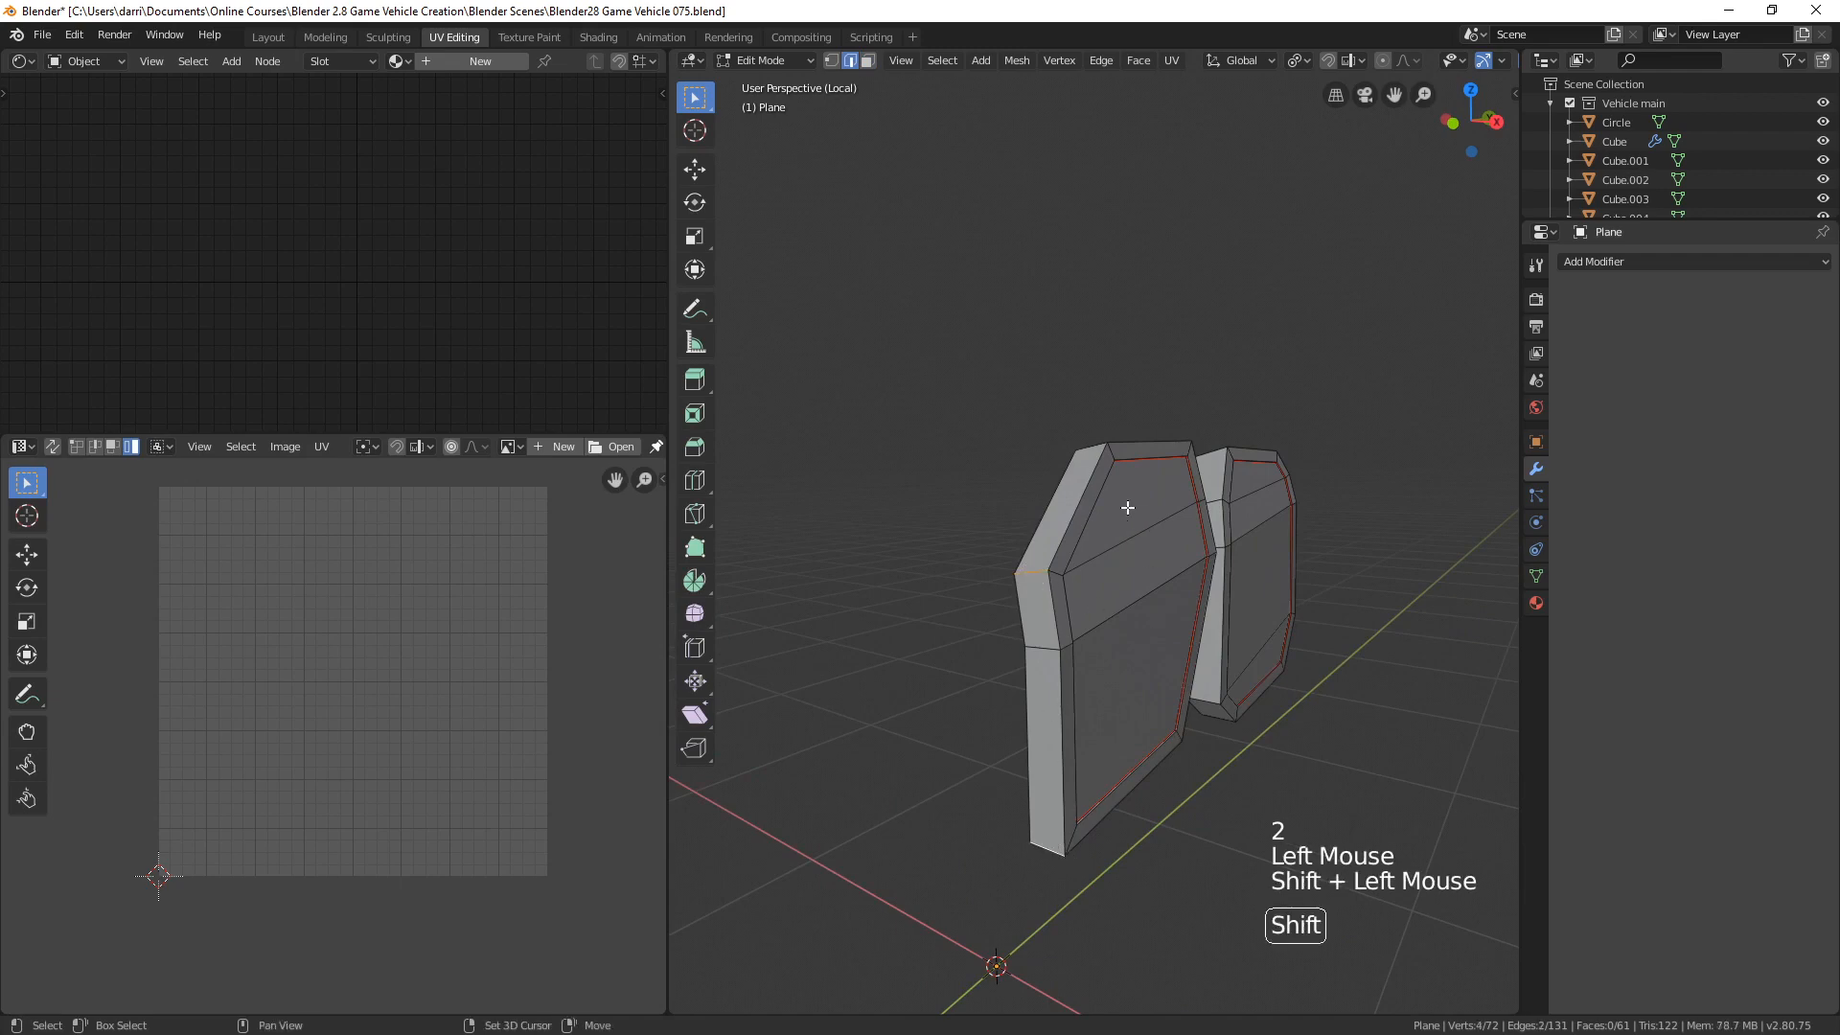
{"action": "middle_click_drag", "start_coordinate": [1091, 451], "coordinate": [1057, 566]}
{"action": "left_click", "coordinate": [1156, 521], "text": "shift"}
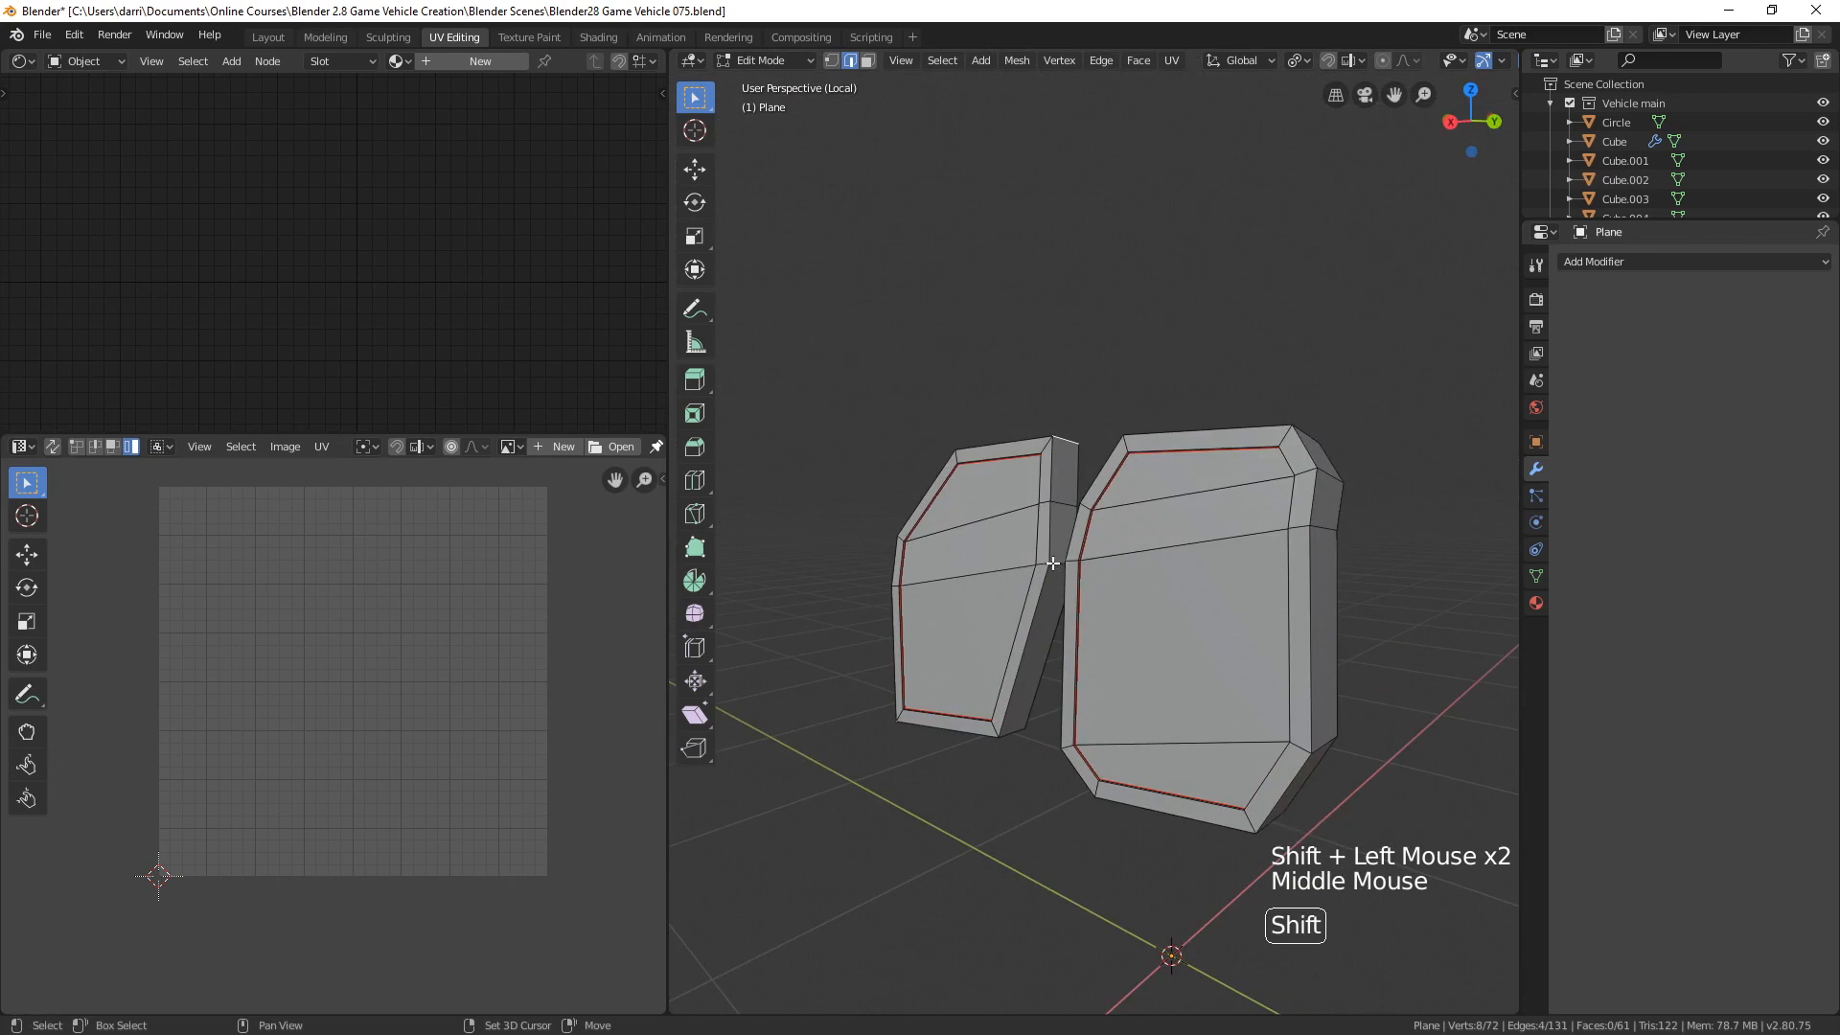
{"action": "left_click", "coordinate": [1063, 674], "text": "shift"}
{"action": "middle_click_drag", "start_coordinate": [1063, 674], "coordinate": [1026, 555]}
{"action": "left_click", "coordinate": [1015, 670], "text": "shift"}
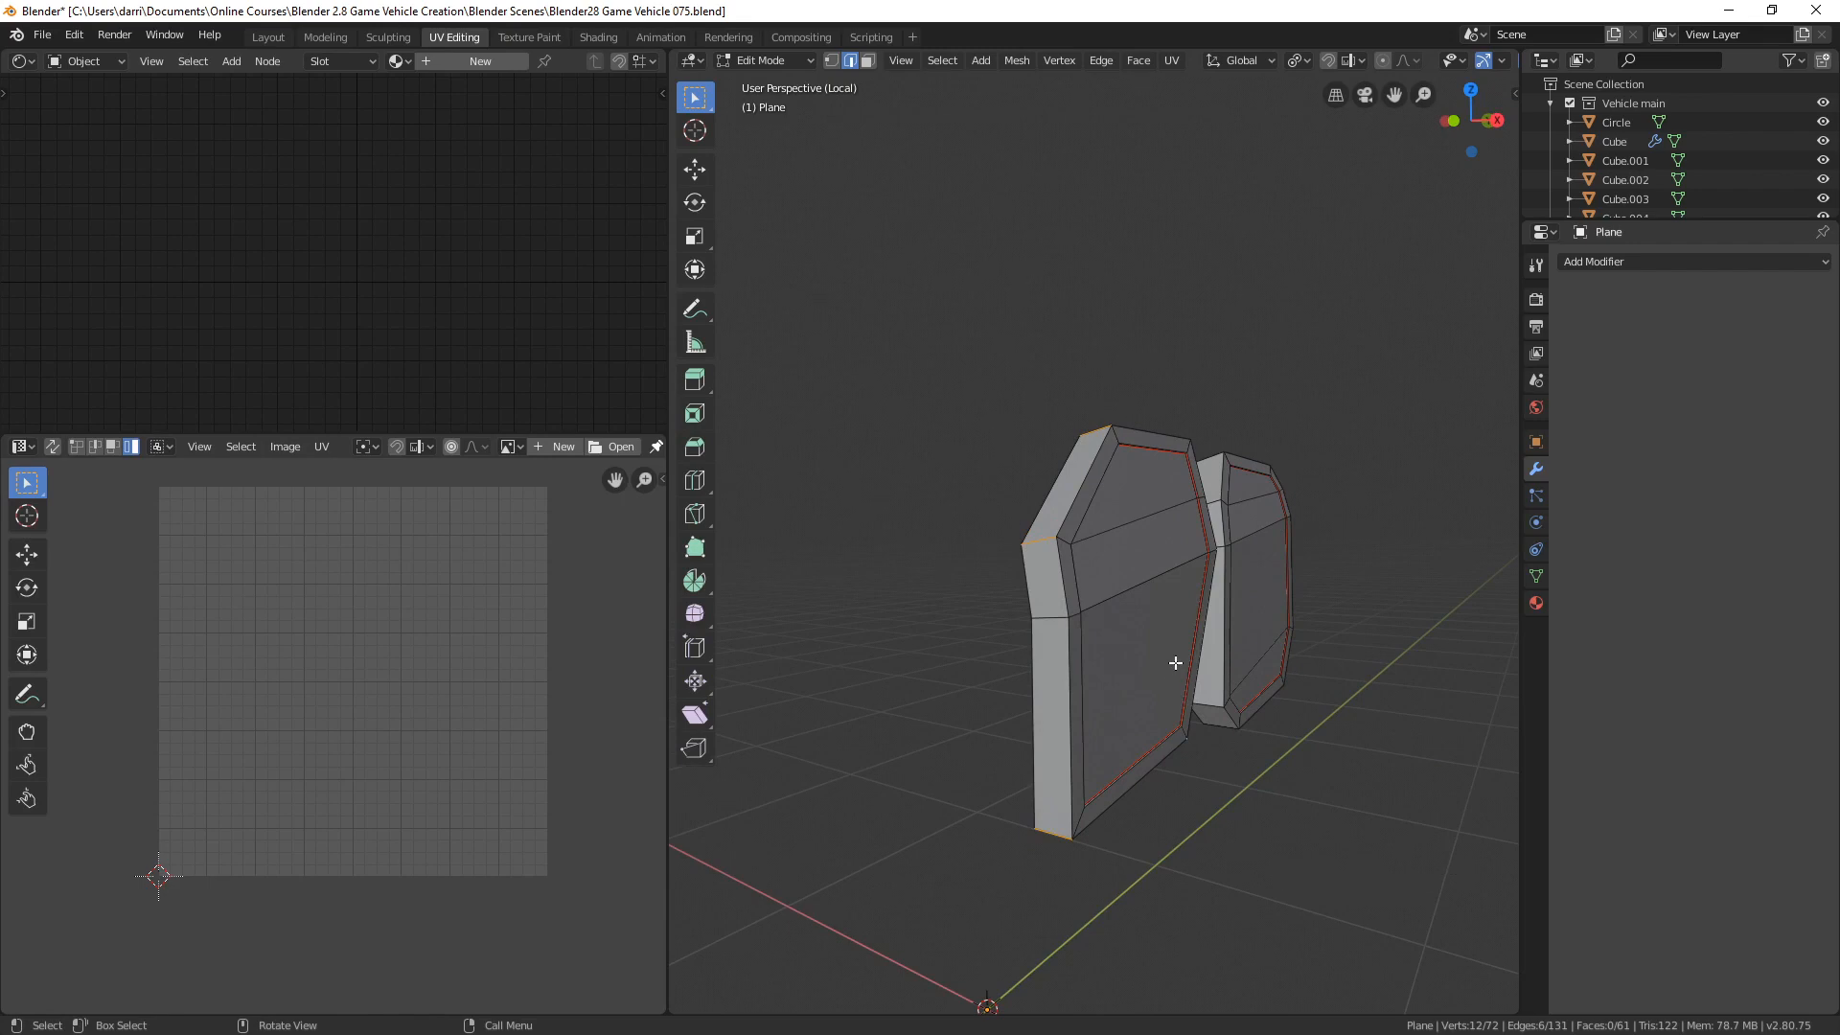
{"action": "middle_click_drag", "start_coordinate": [1176, 663], "coordinate": [1218, 654]}
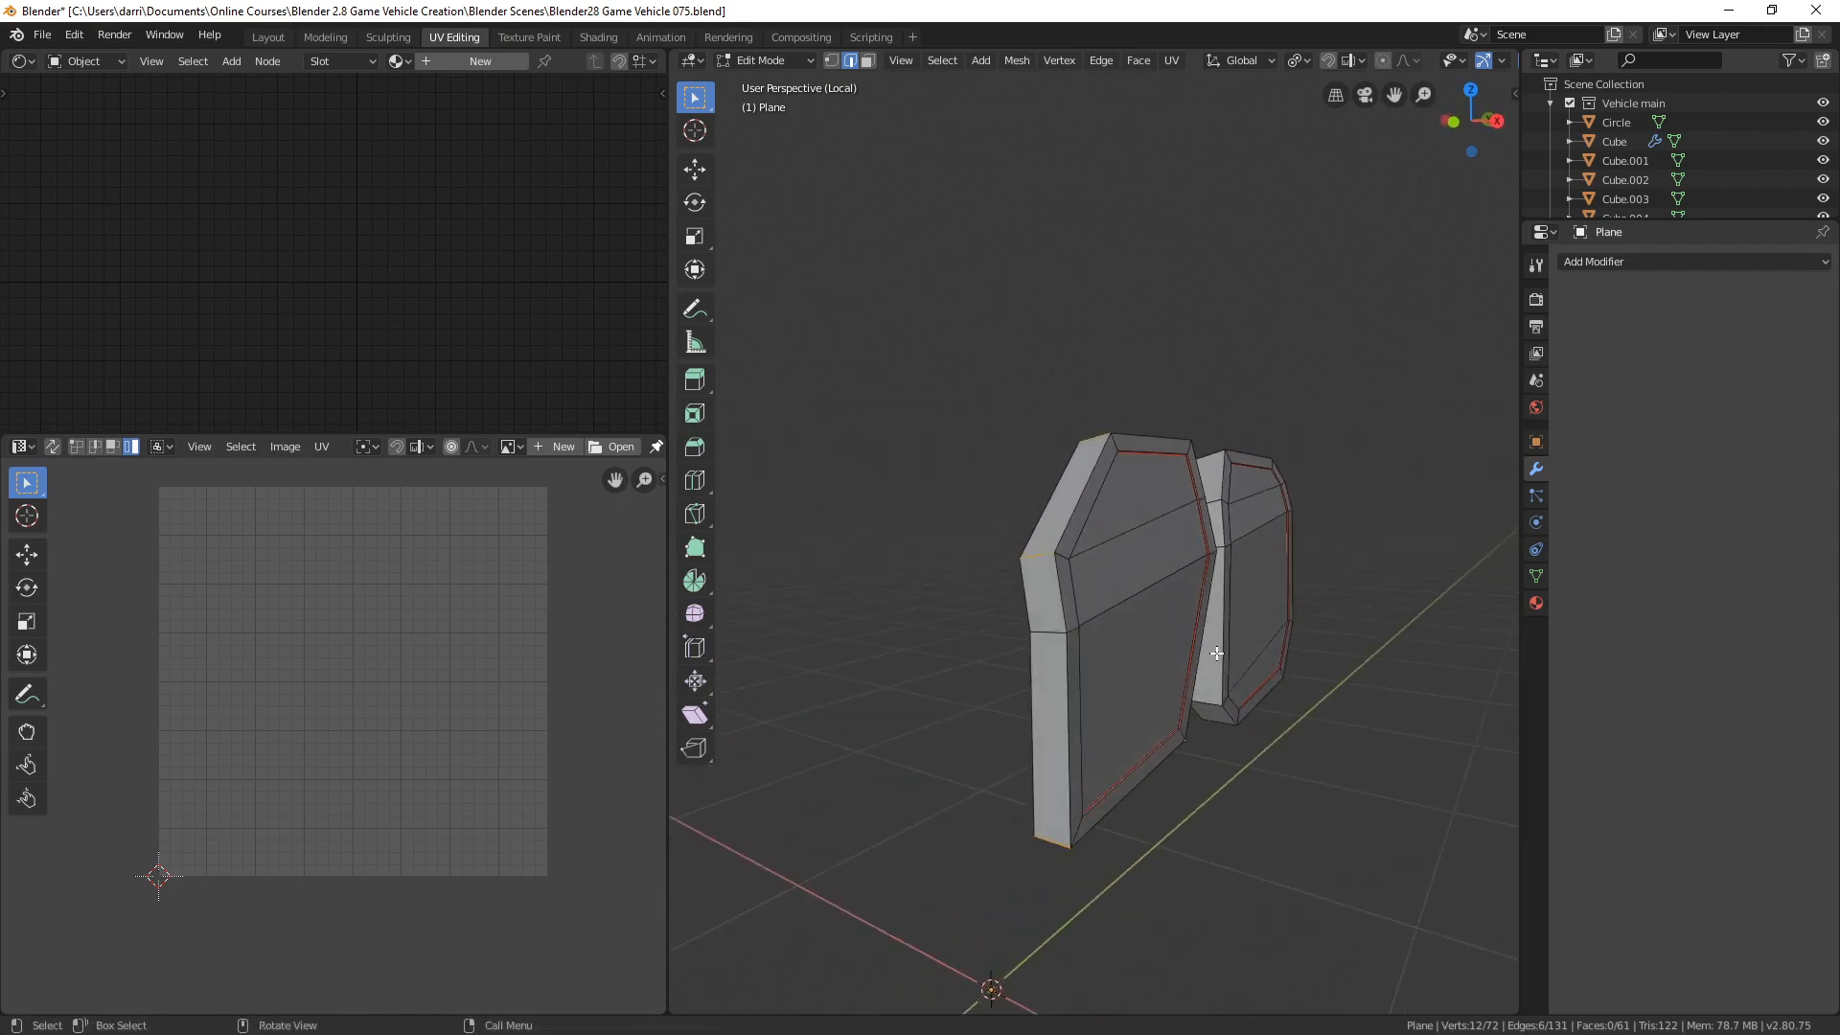
{"action": "key", "text": "ctrl+e"}
{"action": "left_click", "coordinate": [1155, 642]}
{"action": "key", "text": "alt+a"}
- Select the whole front door, unwrap it on its own, and examine its UV islands
{"action": "key", "text": "l"}
{"action": "middle_click_drag", "start_coordinate": [1144, 614], "coordinate": [1093, 621]}
{"action": "scroll", "coordinate": [1081, 619], "scroll_direction": "down", "scroll_amount": 1}
{"action": "scroll", "coordinate": [1081, 619], "scroll_direction": "down", "scroll_amount": 1}
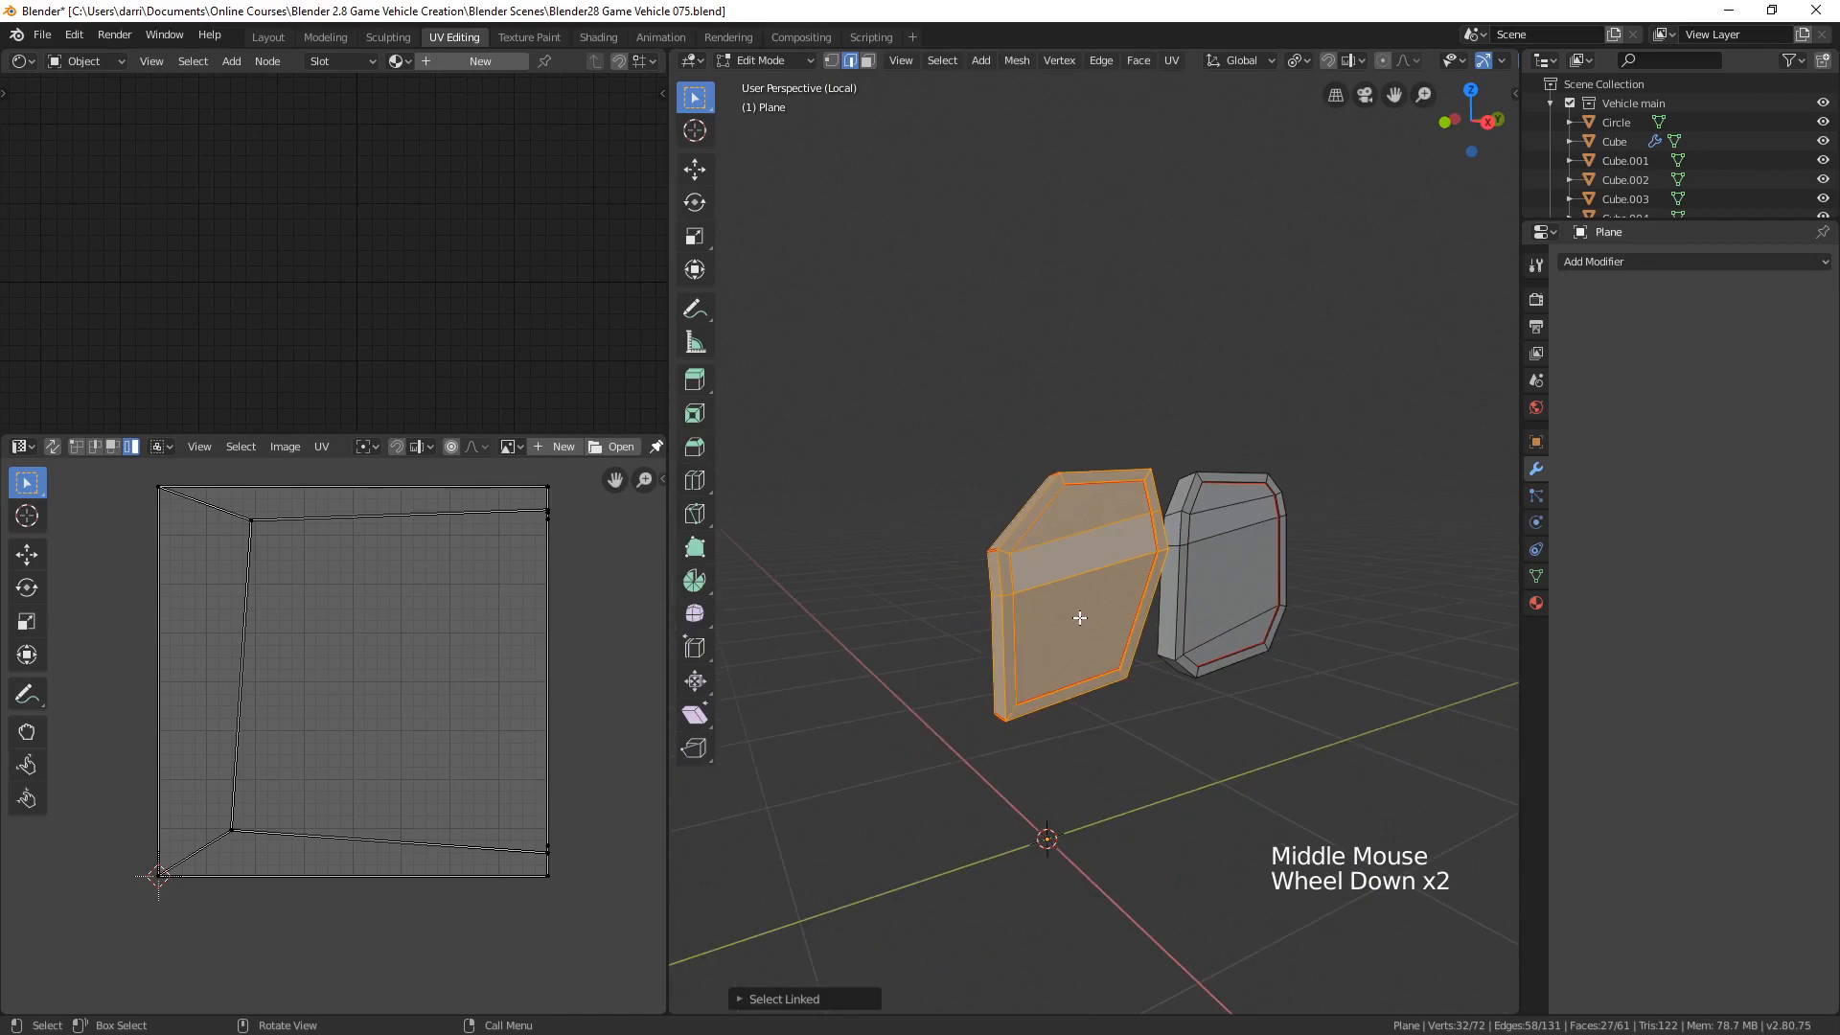
{"action": "key", "text": "u"}
{"action": "left_click", "coordinate": [1044, 619]}
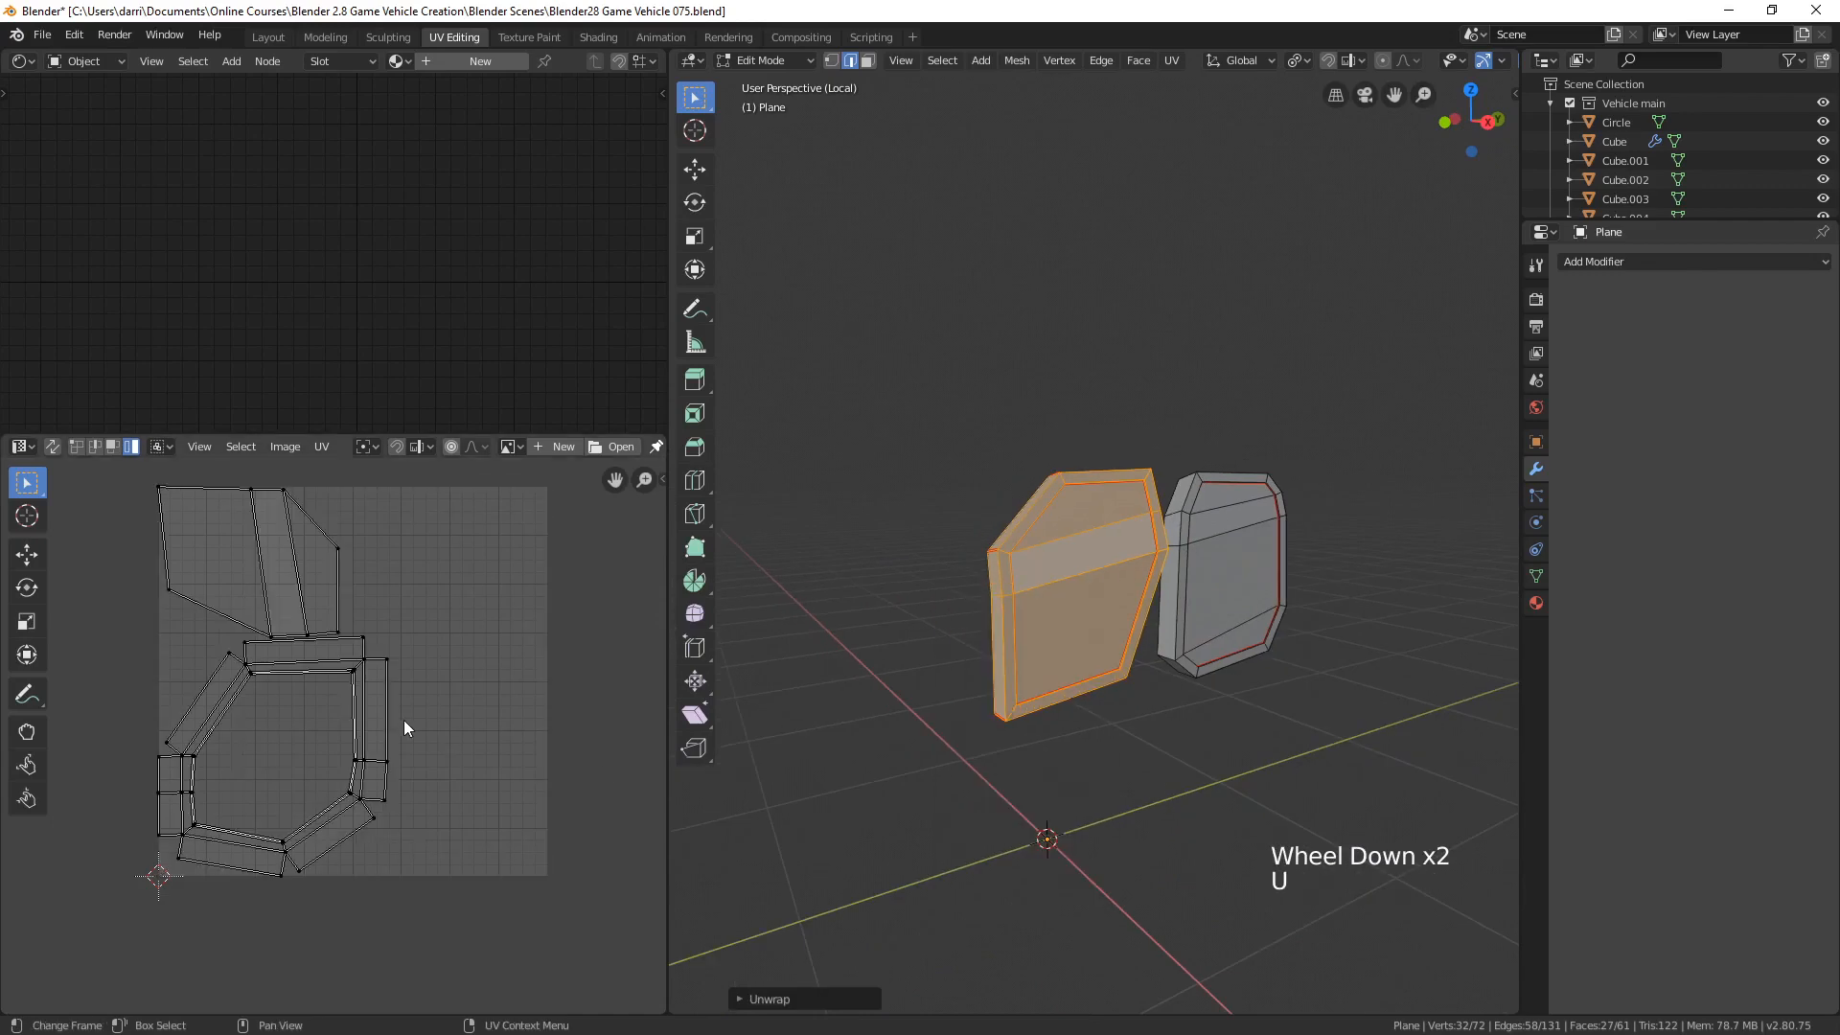
{"action": "scroll", "coordinate": [403, 709], "scroll_direction": "up", "scroll_amount": 2}
{"action": "scroll", "coordinate": [399, 659], "scroll_direction": "up", "scroll_amount": 1, "text": "shift"}
{"action": "middle_click_drag", "start_coordinate": [399, 659], "coordinate": [382, 607], "text": "shift"}
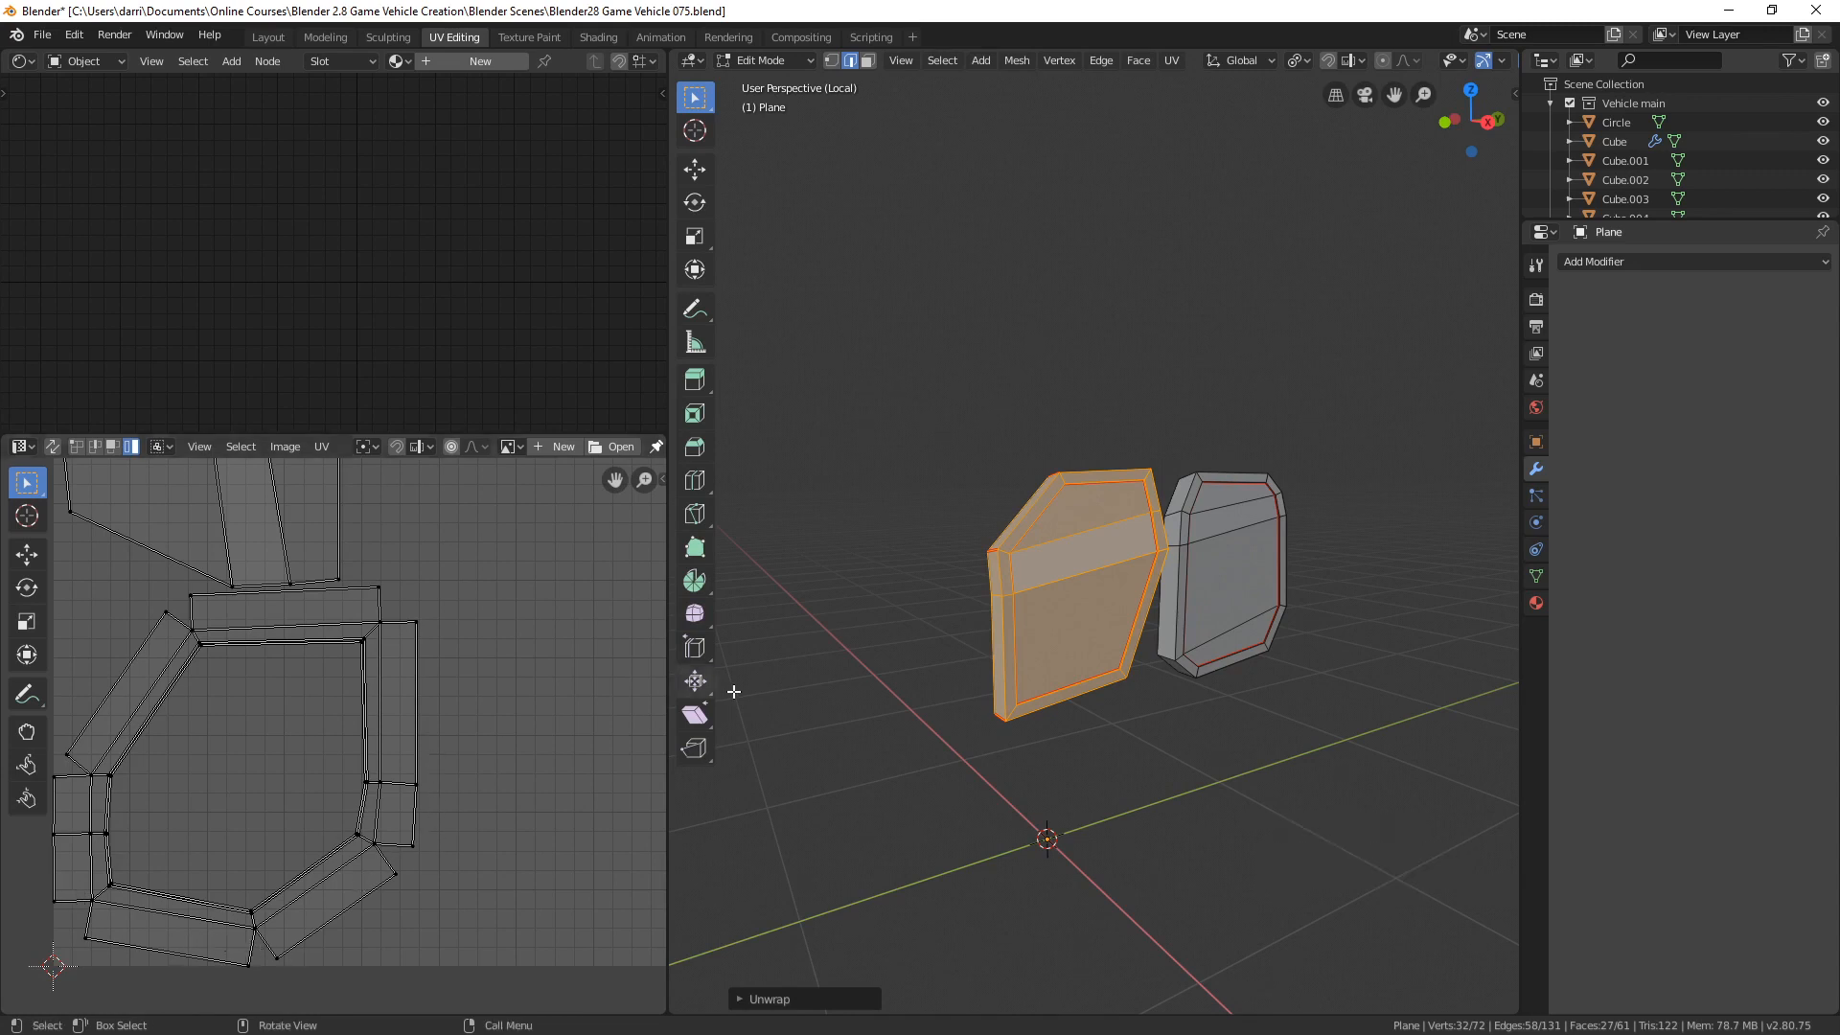
- Mark seams on the seven short edges crossing the thickness of the rear door's rim at its corners, and deselect everything
{"action": "middle_click_drag", "start_coordinate": [1162, 768], "coordinate": [1109, 760], "text": "shift"}
{"action": "scroll", "coordinate": [1109, 760], "scroll_direction": "up", "scroll_amount": 4}
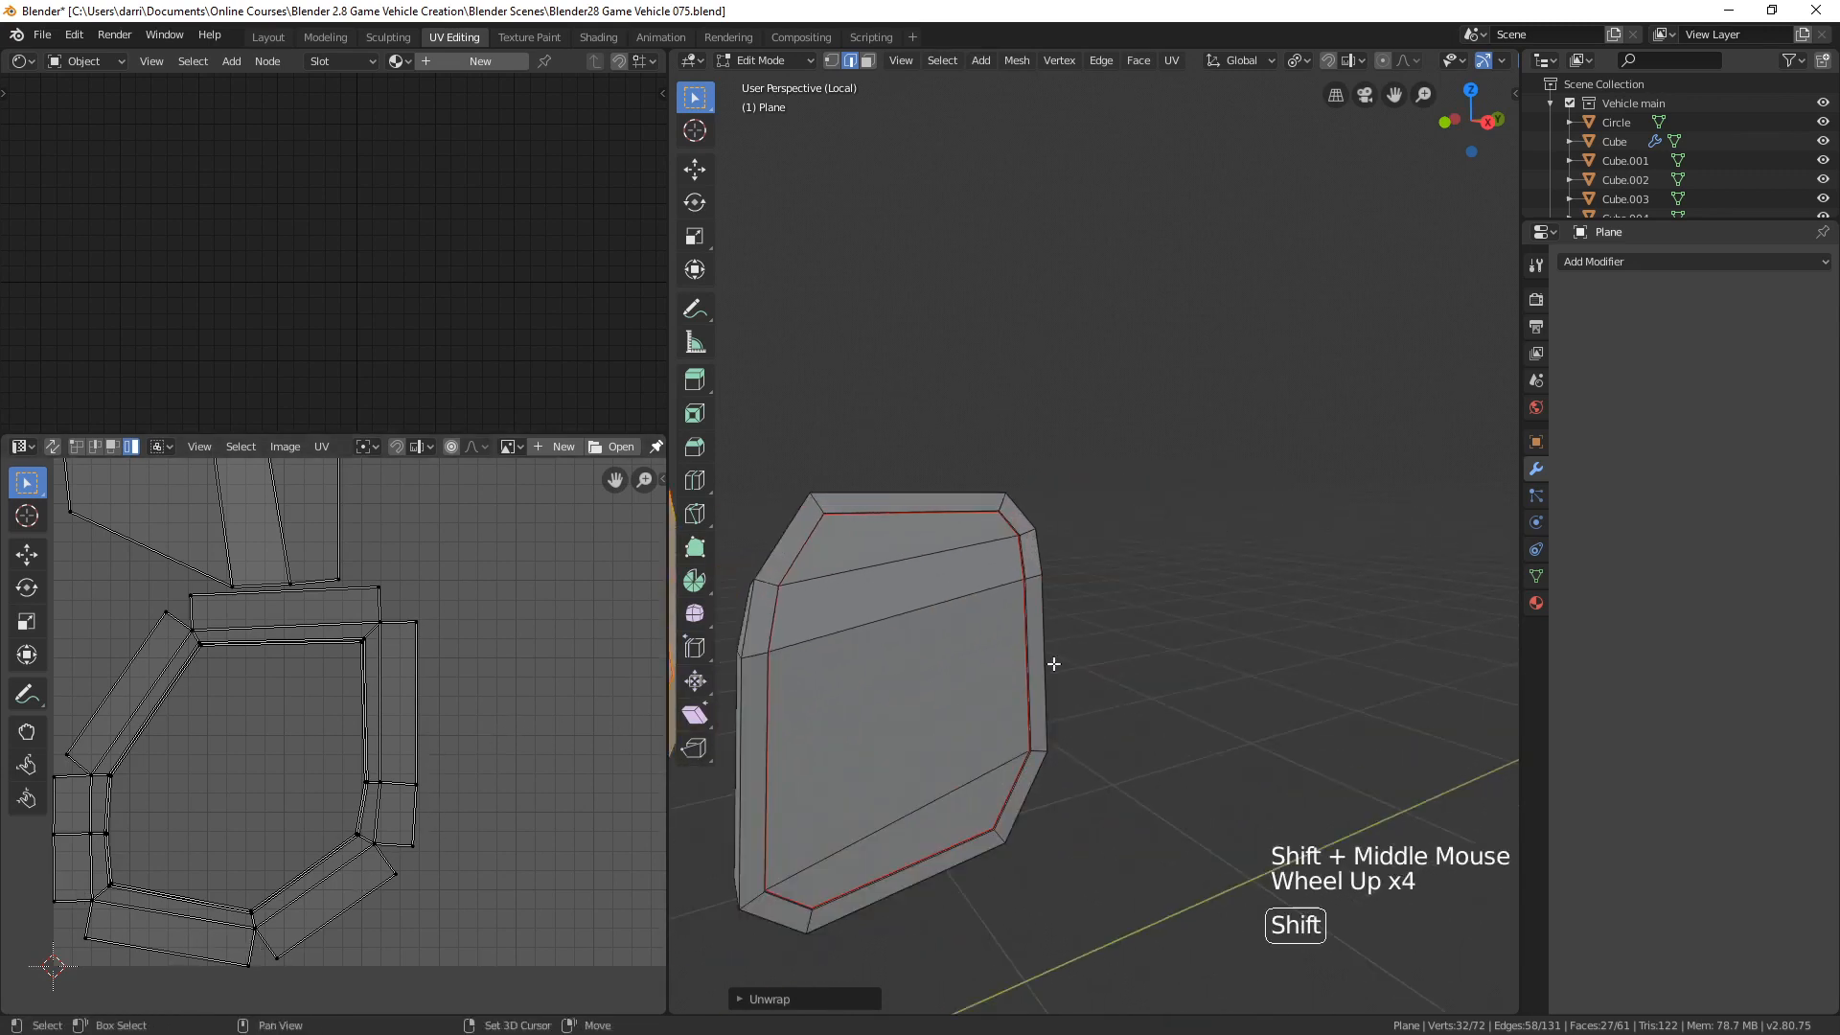
{"action": "middle_click_drag", "start_coordinate": [1055, 661], "coordinate": [1056, 613], "text": "shift"}
{"action": "middle_click_drag", "start_coordinate": [1056, 614], "coordinate": [1058, 556]}
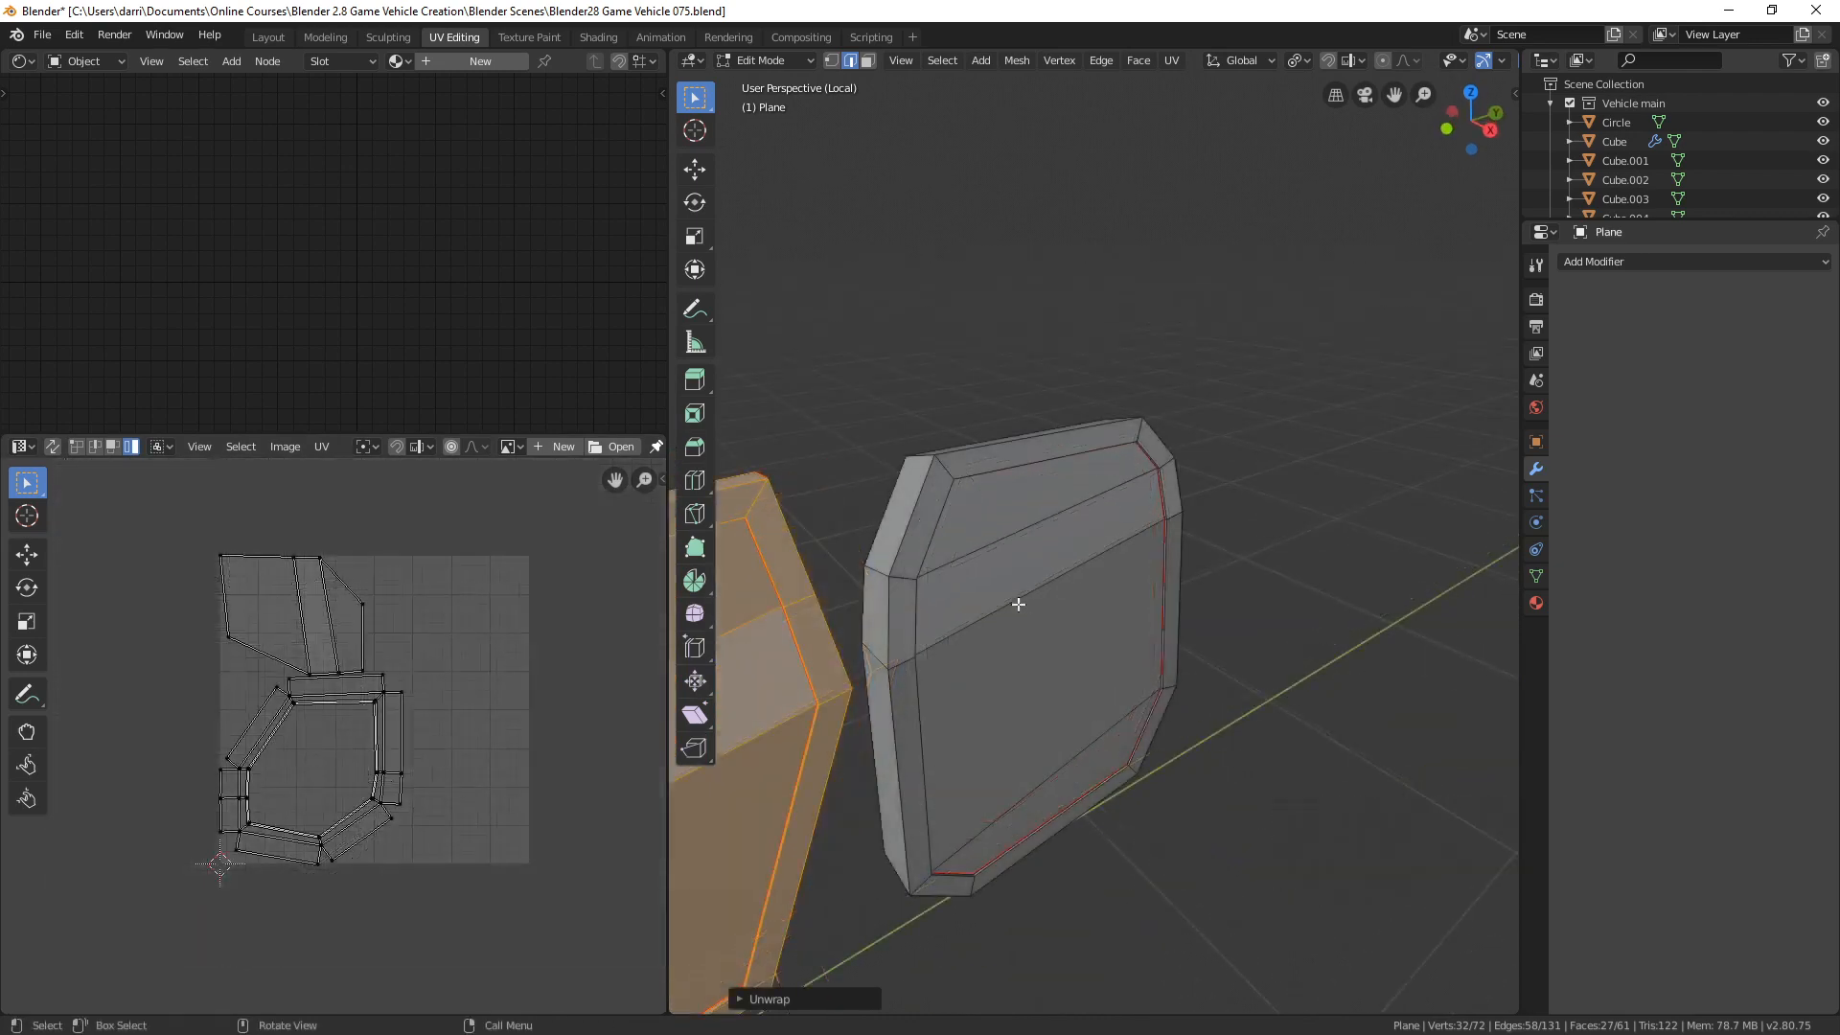
{"action": "middle_click_drag", "start_coordinate": [1019, 608], "coordinate": [1236, 497]}
{"action": "left_click", "coordinate": [973, 485]}
{"action": "left_click", "coordinate": [1249, 661], "text": "shift"}
{"action": "scroll", "coordinate": [1249, 661], "scroll_direction": "down", "scroll_amount": 1}
{"action": "middle_click_drag", "start_coordinate": [1249, 661], "coordinate": [1229, 739]}
{"action": "left_click", "coordinate": [1242, 742], "text": "shift"}
{"action": "middle_click_drag", "start_coordinate": [1205, 868], "coordinate": [1019, 924]}
{"action": "left_click", "coordinate": [970, 927], "text": "shift"}
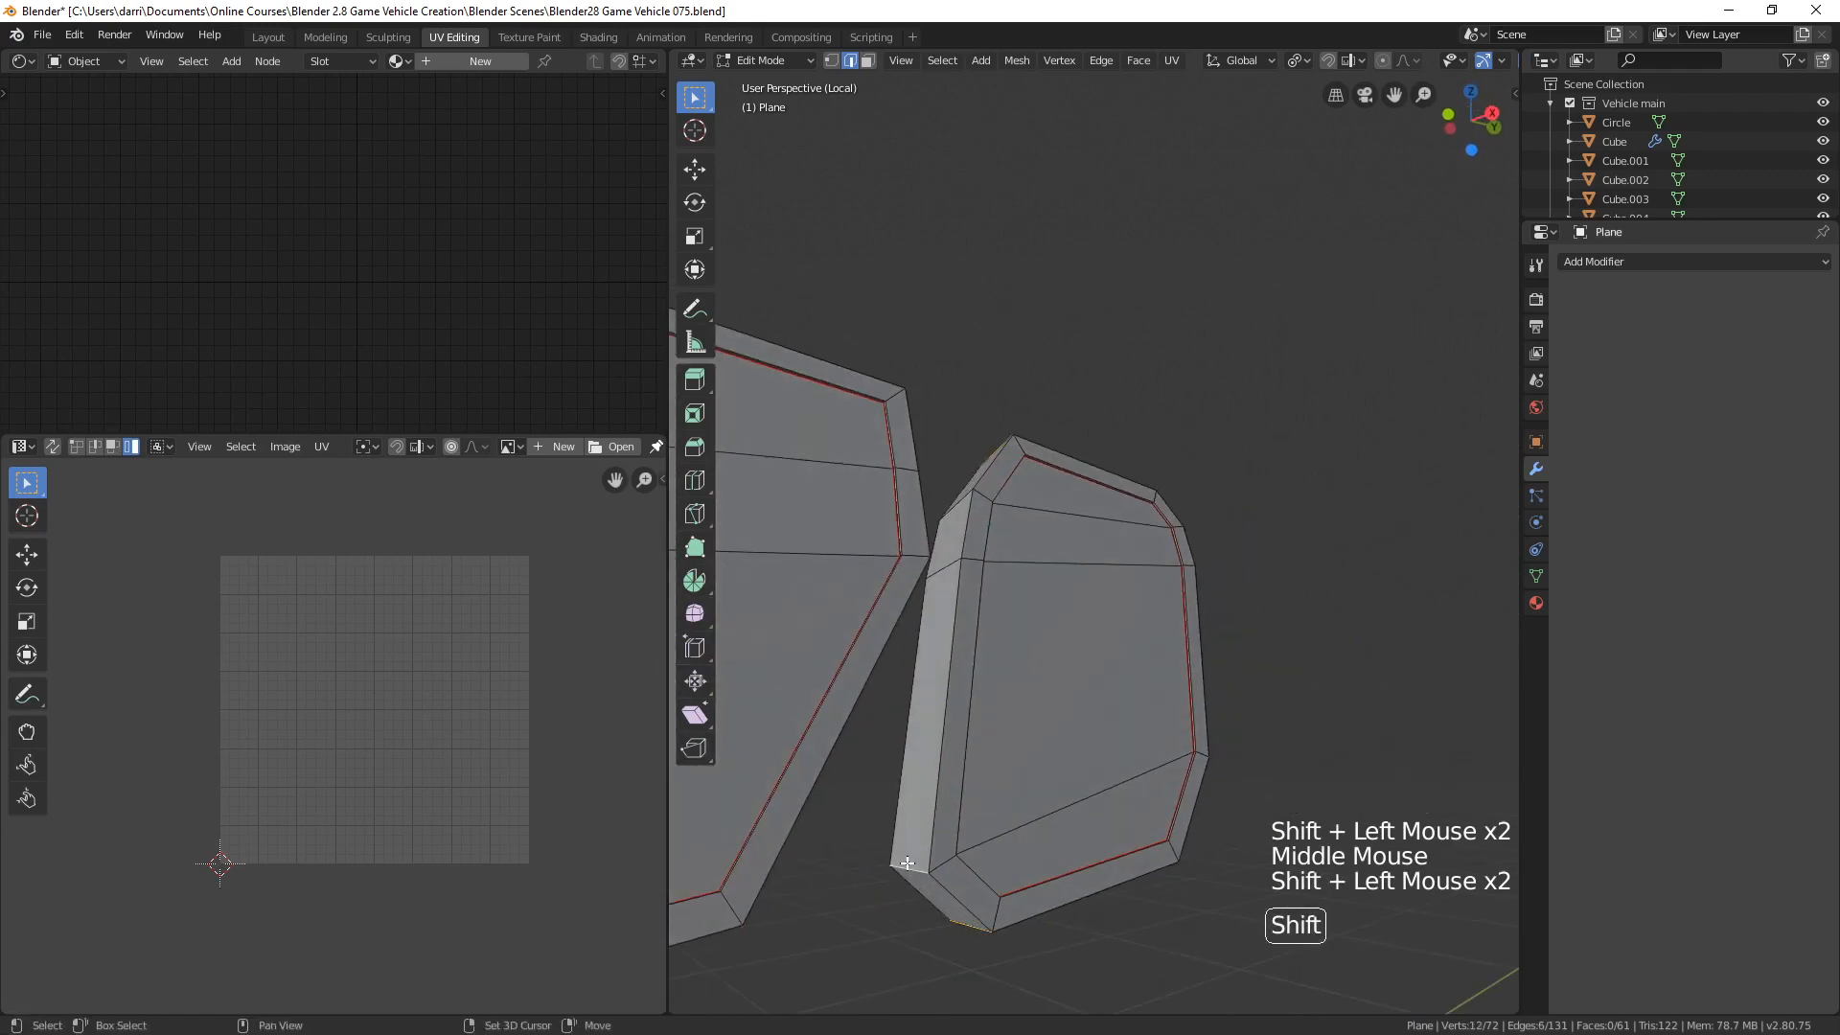
{"action": "middle_click_drag", "start_coordinate": [1081, 552], "coordinate": [1213, 701], "text": "shift"}
{"action": "left_click", "coordinate": [1045, 646], "text": "shift"}
{"action": "key", "text": "ctrl+e"}
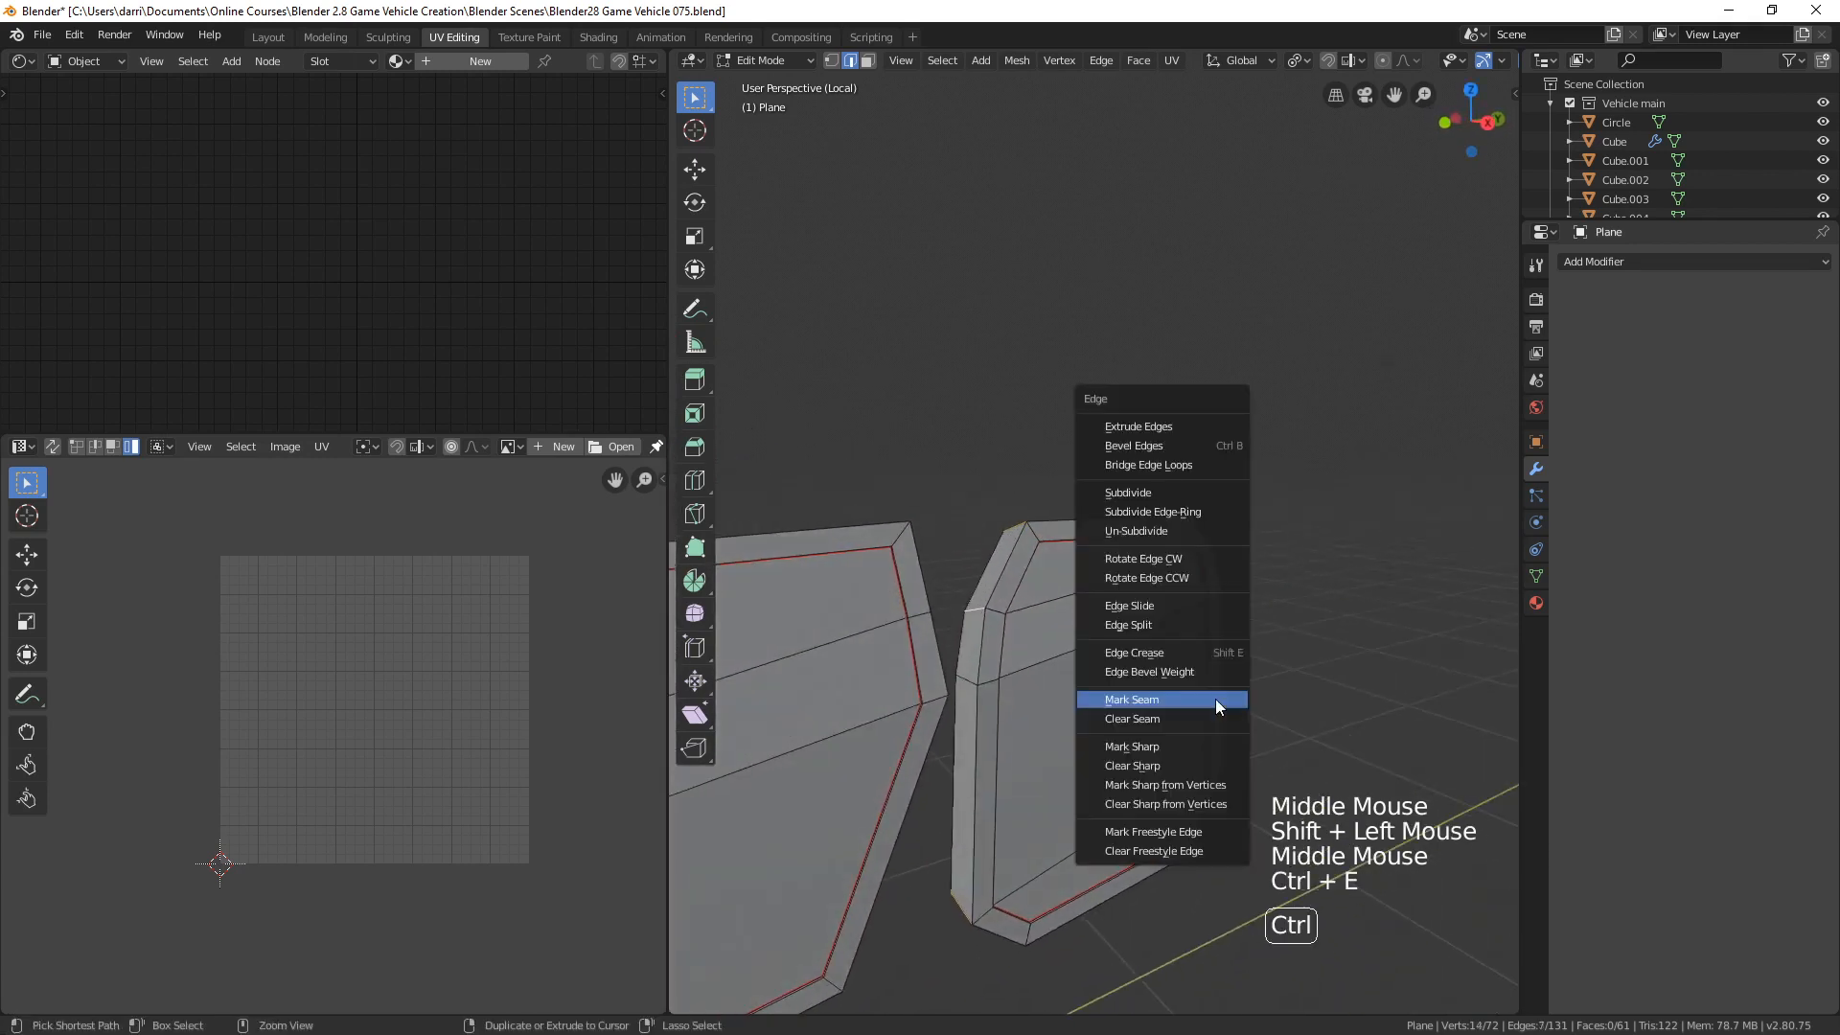
{"action": "left_click", "coordinate": [1215, 699]}
{"action": "key", "text": "alt+a"}
- Select all geometry of both doors and unwrap them together
{"action": "scroll", "coordinate": [1319, 677], "scroll_direction": "down", "scroll_amount": 2}
{"action": "middle_click_drag", "start_coordinate": [1319, 678], "coordinate": [1119, 662], "text": "shift"}
{"action": "key", "text": "a"}
{"action": "scroll", "coordinate": [1174, 652], "scroll_direction": "down", "scroll_amount": 2}
{"action": "key", "text": "u"}
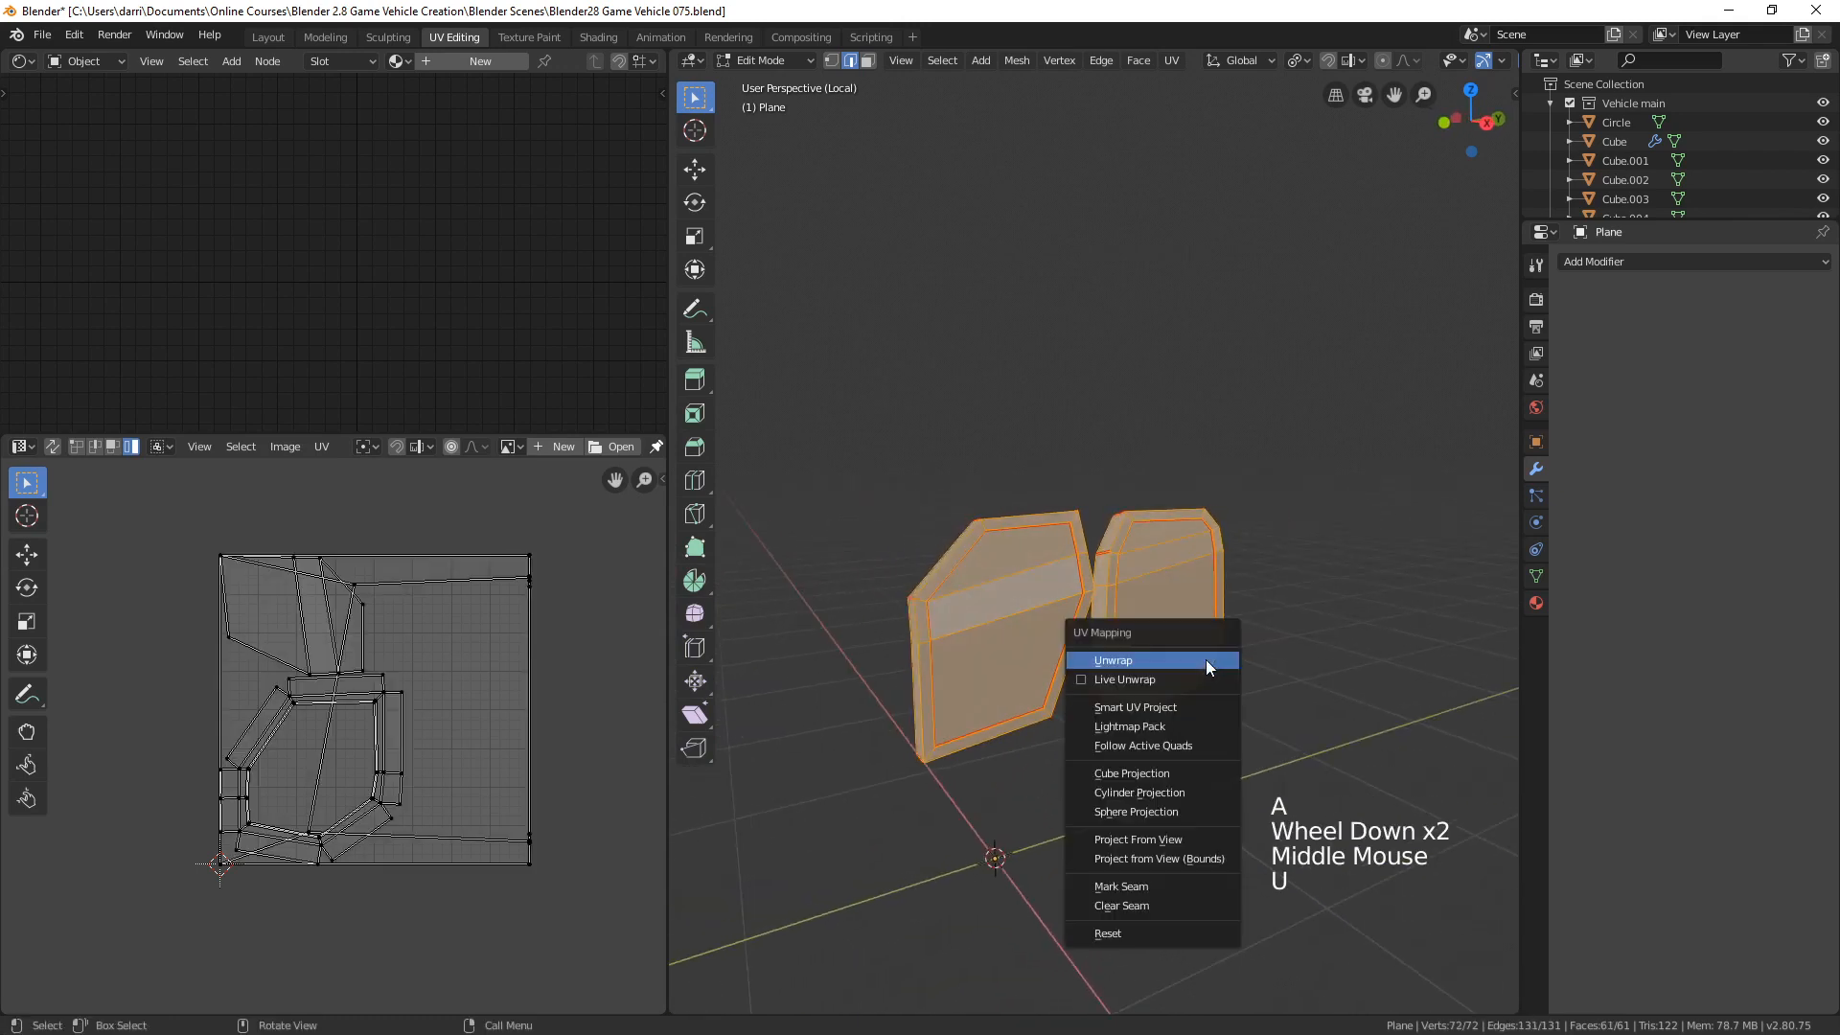
{"action": "left_click", "coordinate": [1118, 660]}
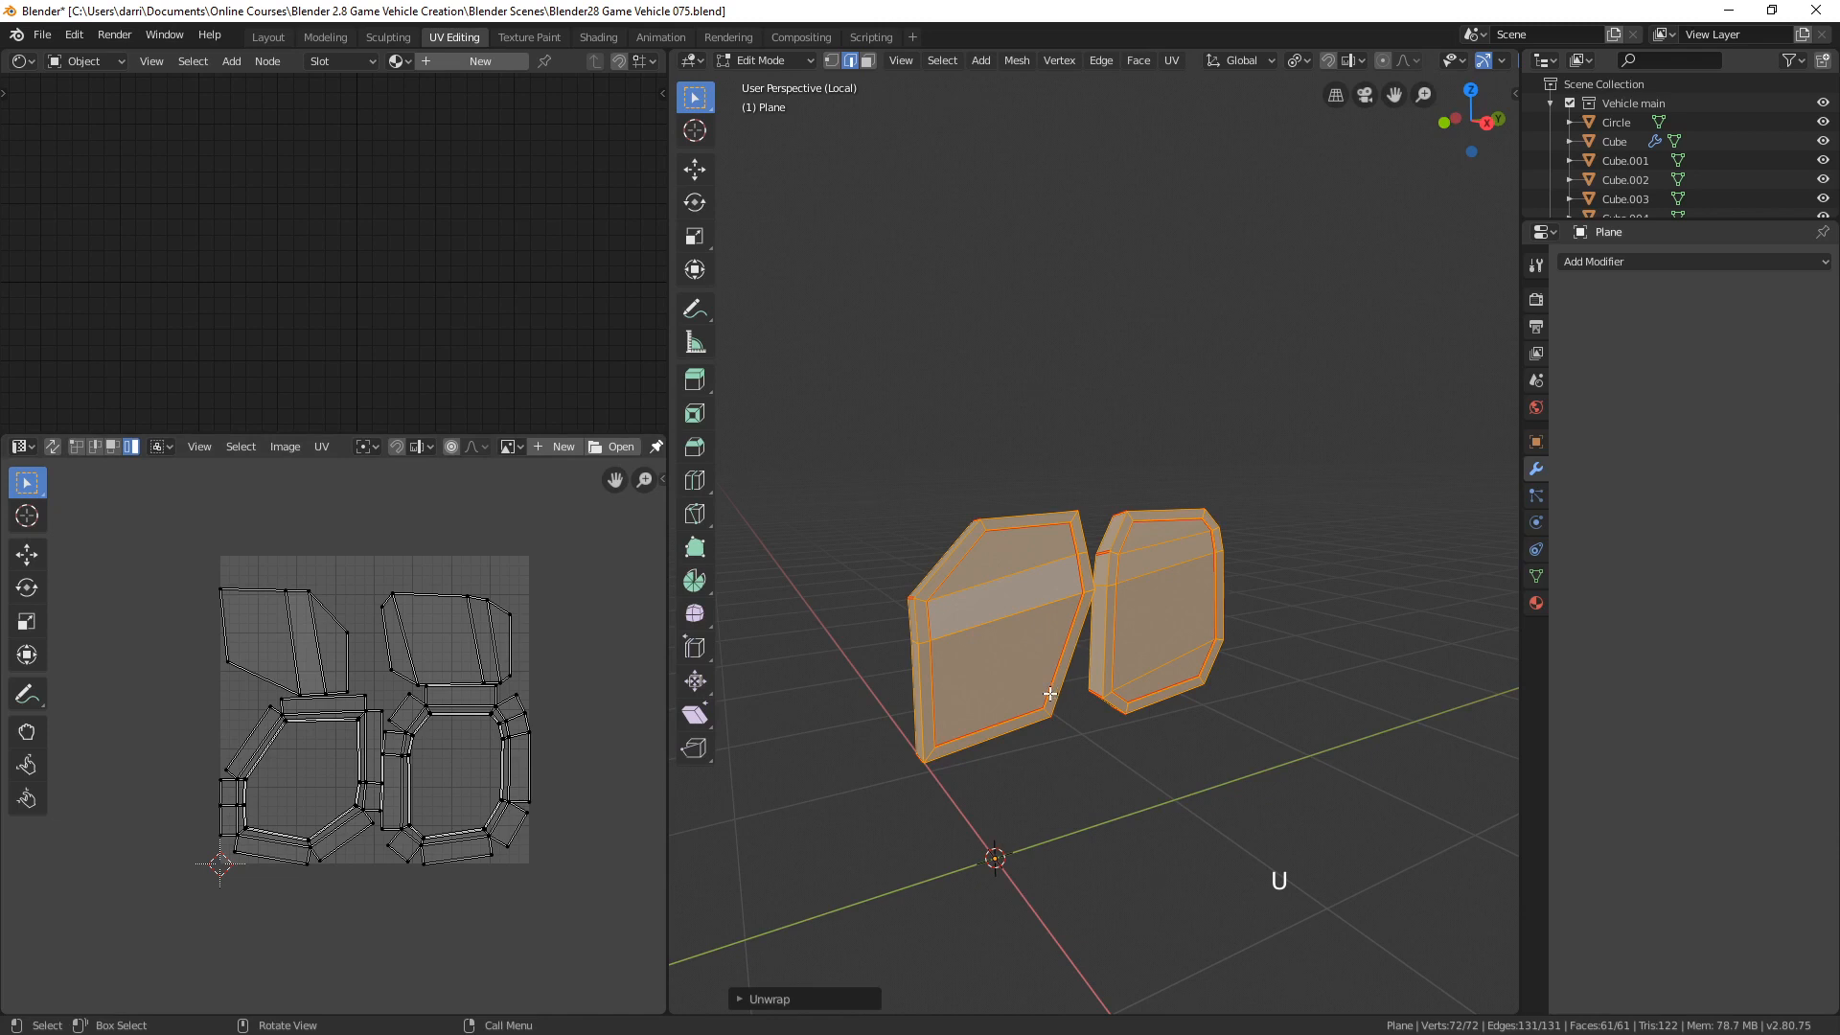
- Show material shading in the 3D viewport and assign the existing checker texture material "Material" to the doors
{"action": "middle_click_drag", "start_coordinate": [1482, 63], "coordinate": [1150, 71]}
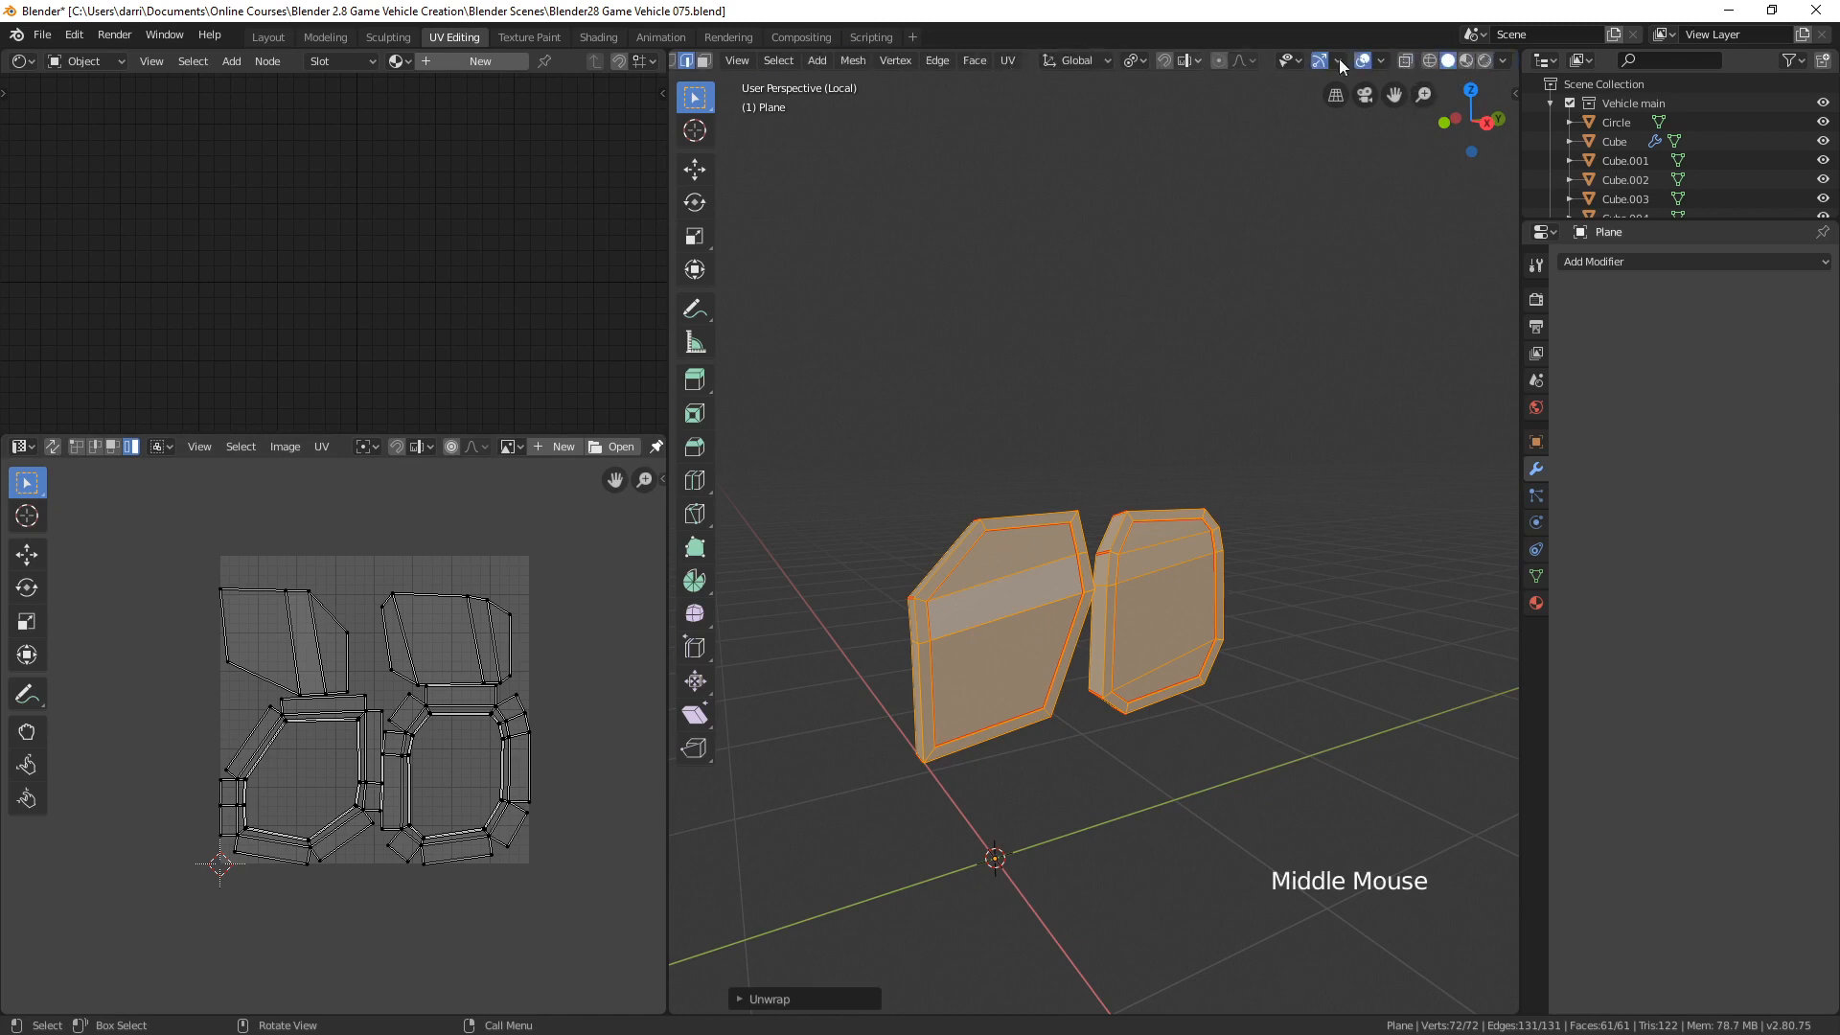
{"action": "left_click", "coordinate": [1466, 65]}
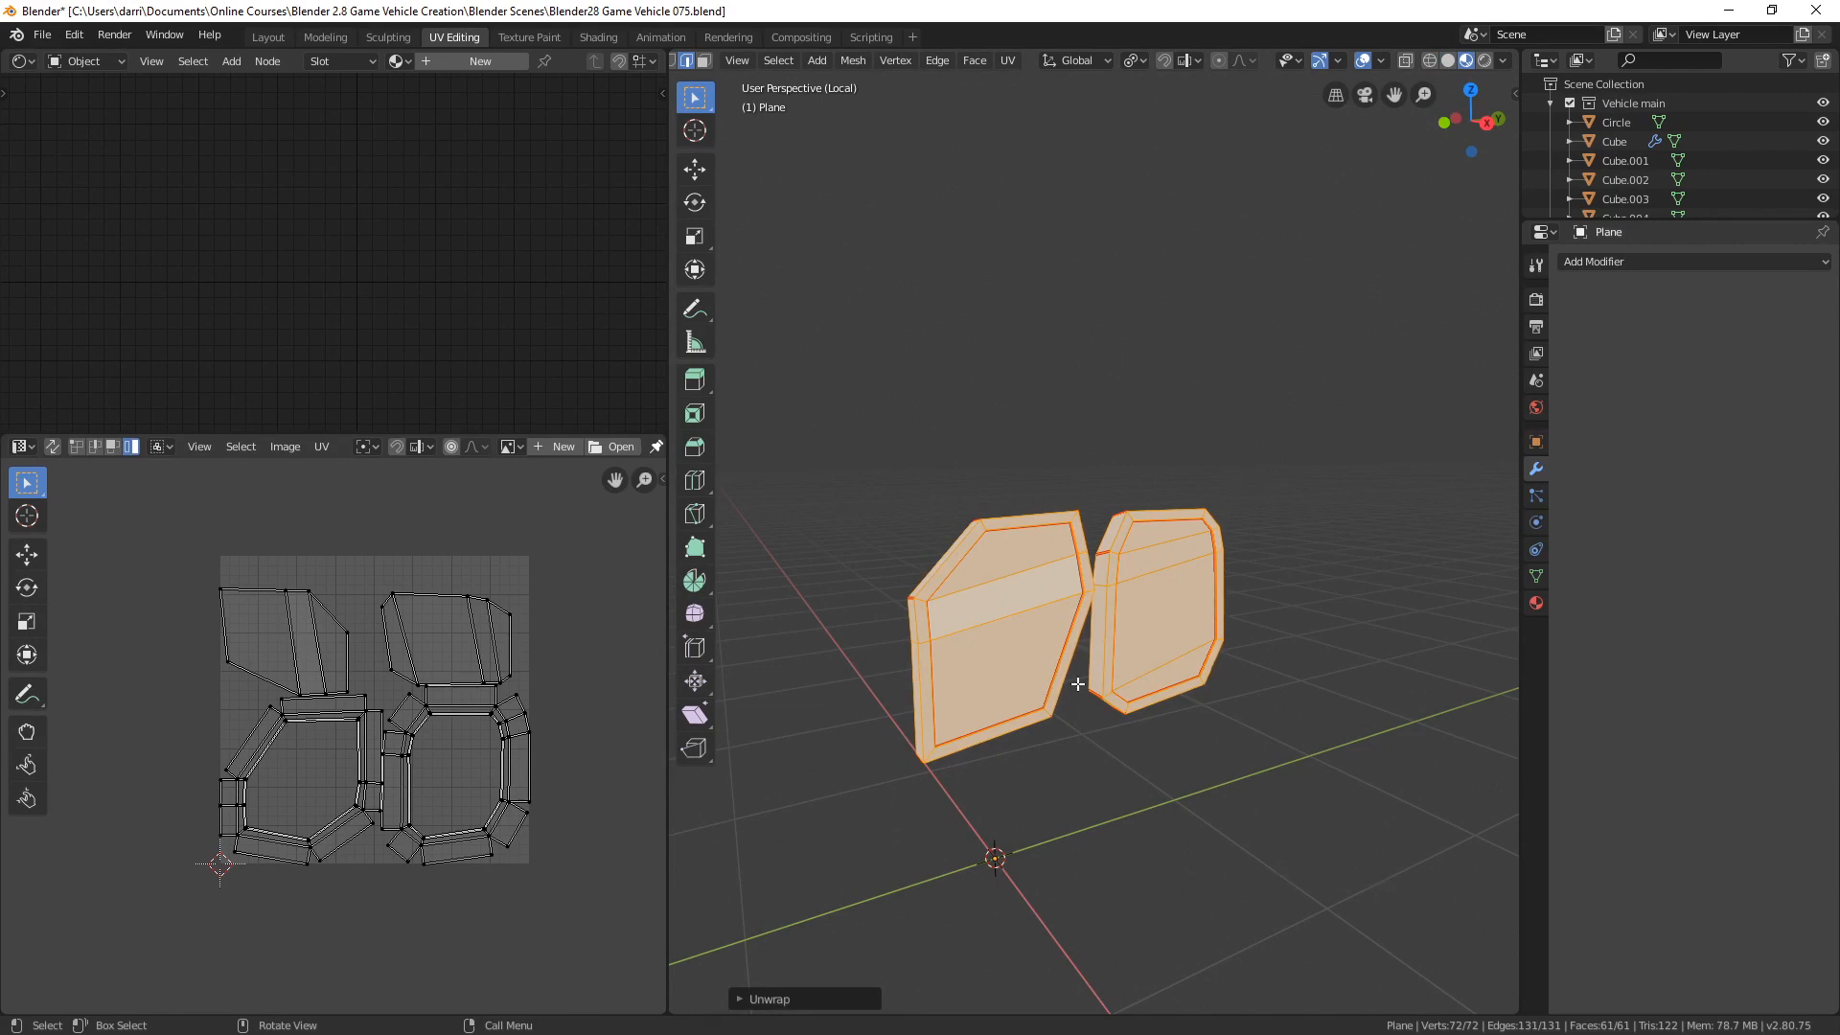
{"action": "left_click", "coordinate": [404, 61]}
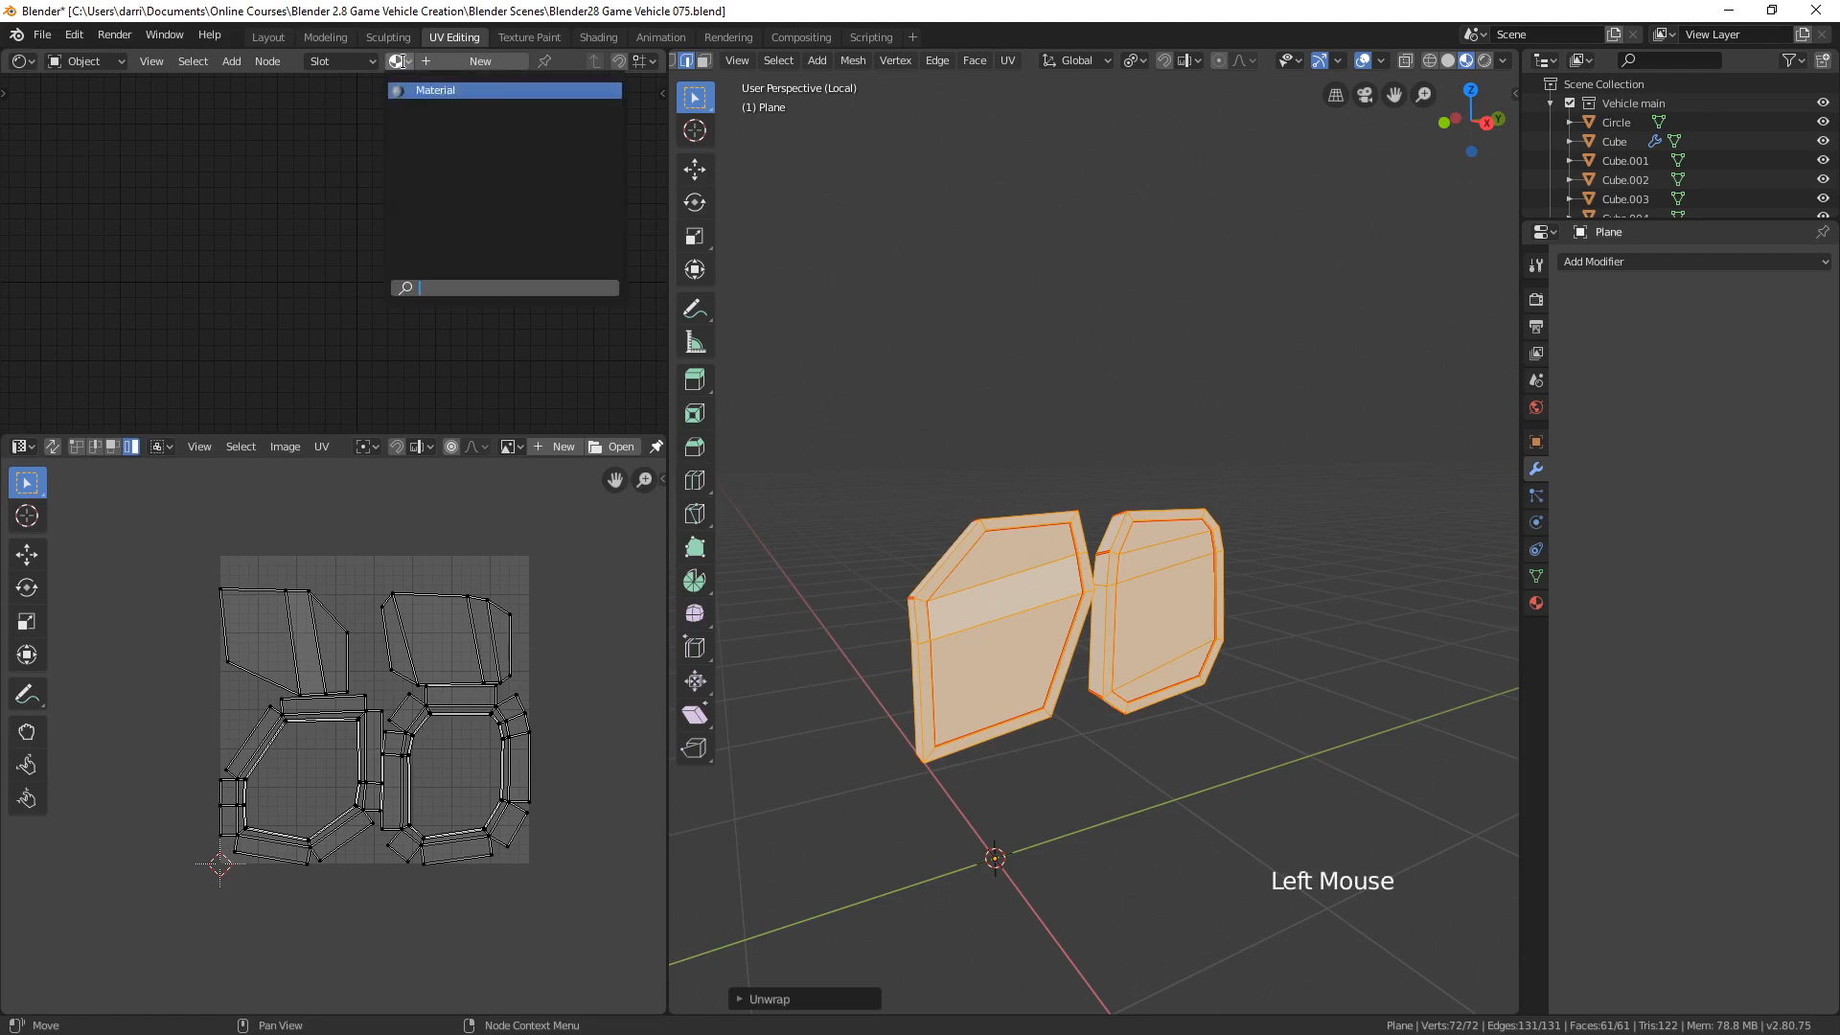
{"action": "left_click", "coordinate": [481, 90]}
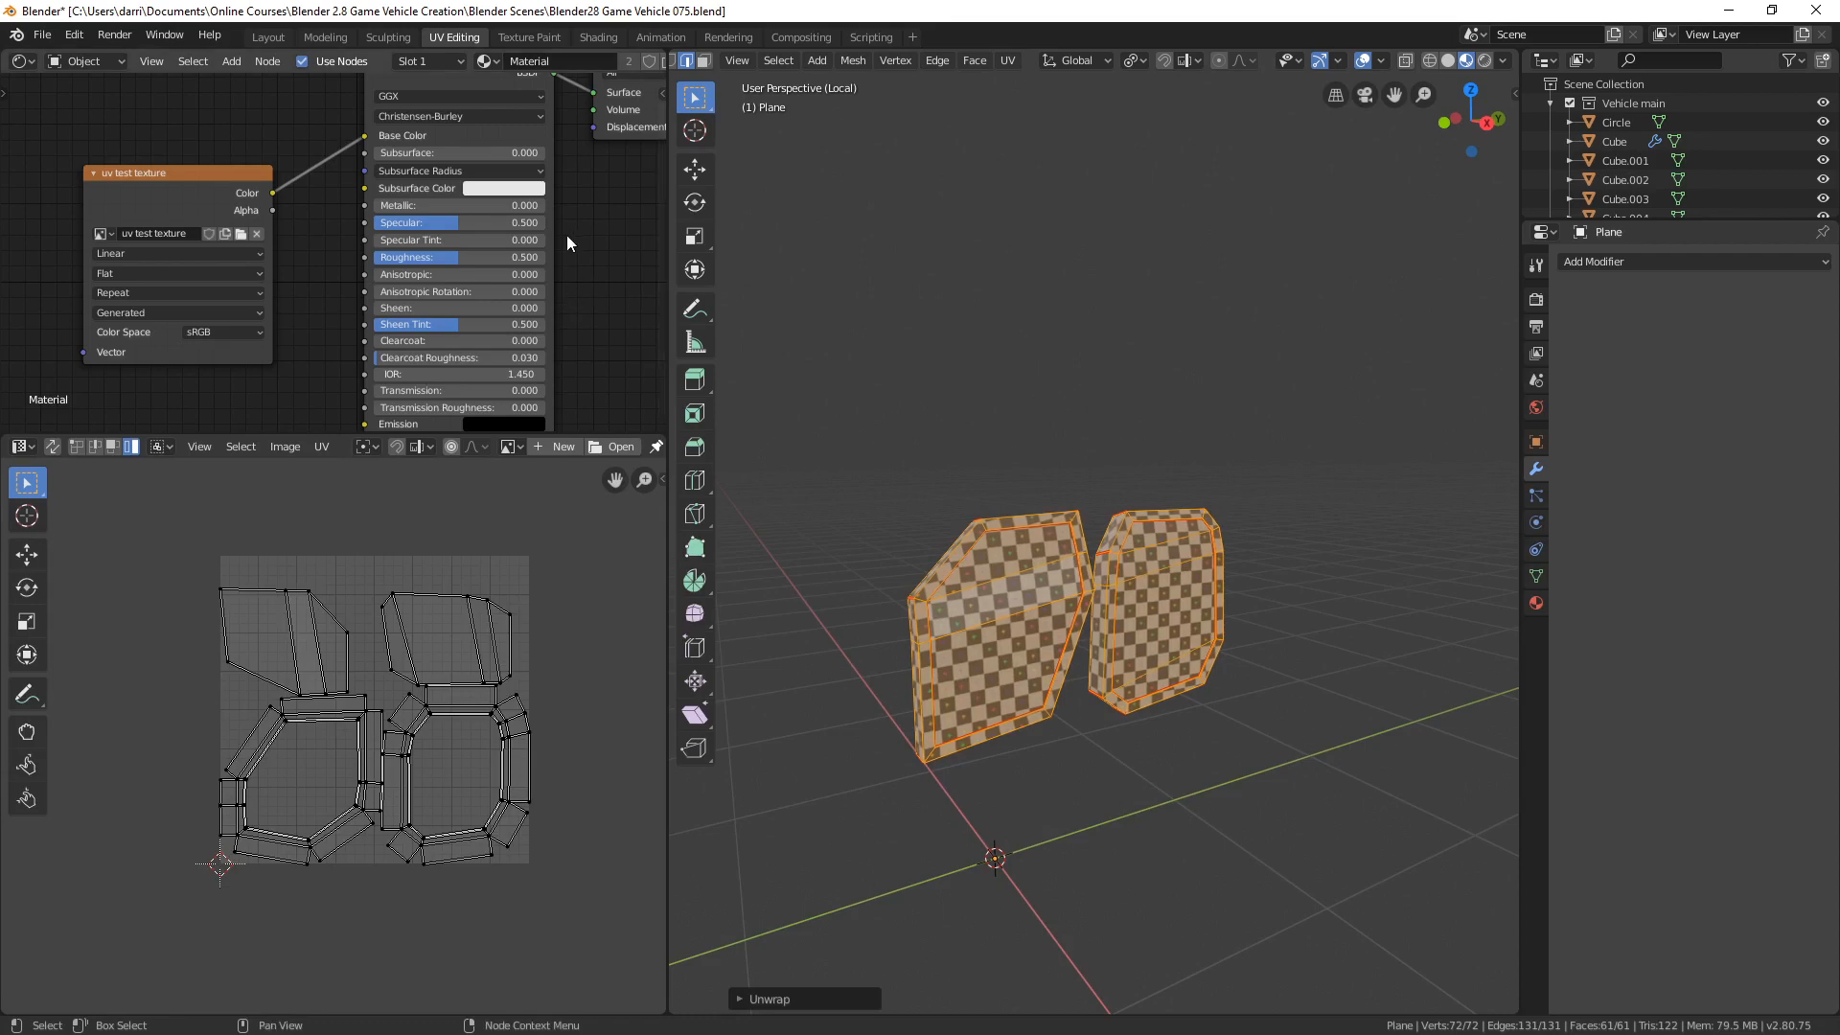
- Rename the doors' material to "uv test pattern"
{"action": "scroll", "coordinate": [529, 198], "scroll_direction": "up", "scroll_amount": 3}
{"action": "middle_click_drag", "start_coordinate": [585, 77], "coordinate": [564, 102], "text": "shift"}
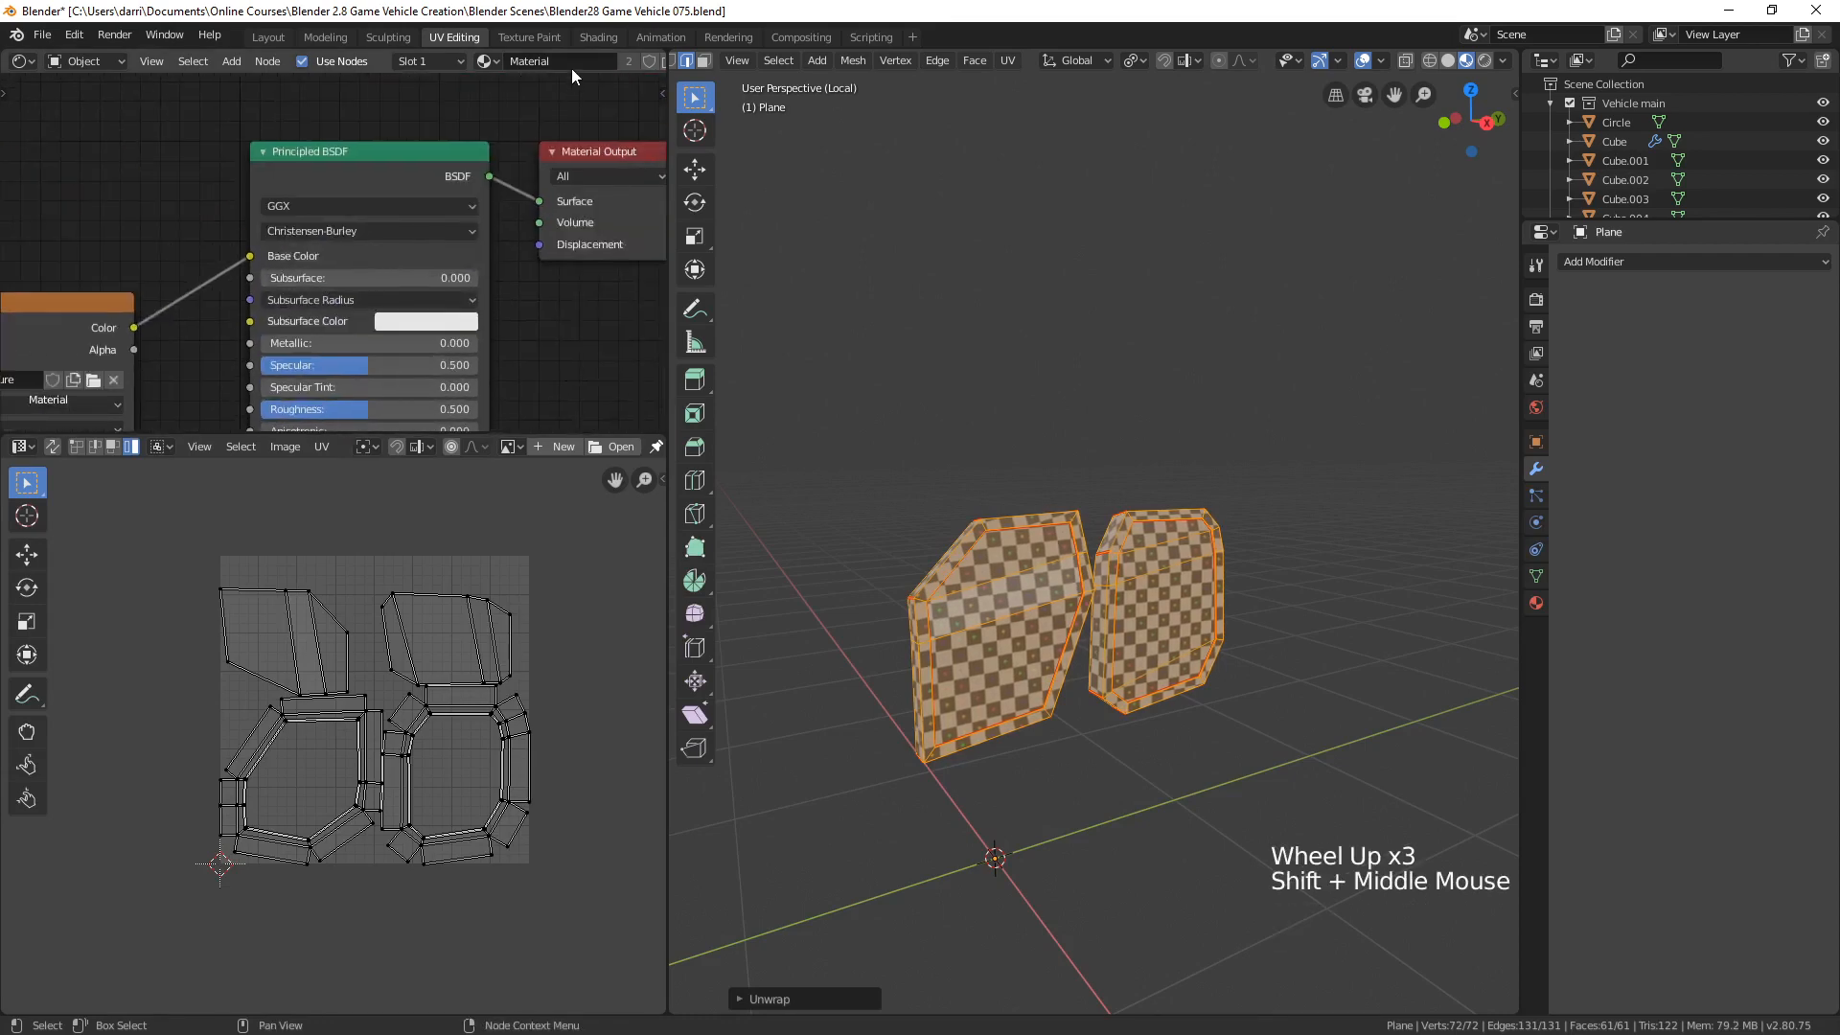
{"action": "left_click", "coordinate": [566, 62]}
{"action": "type", "text": "uv t"}
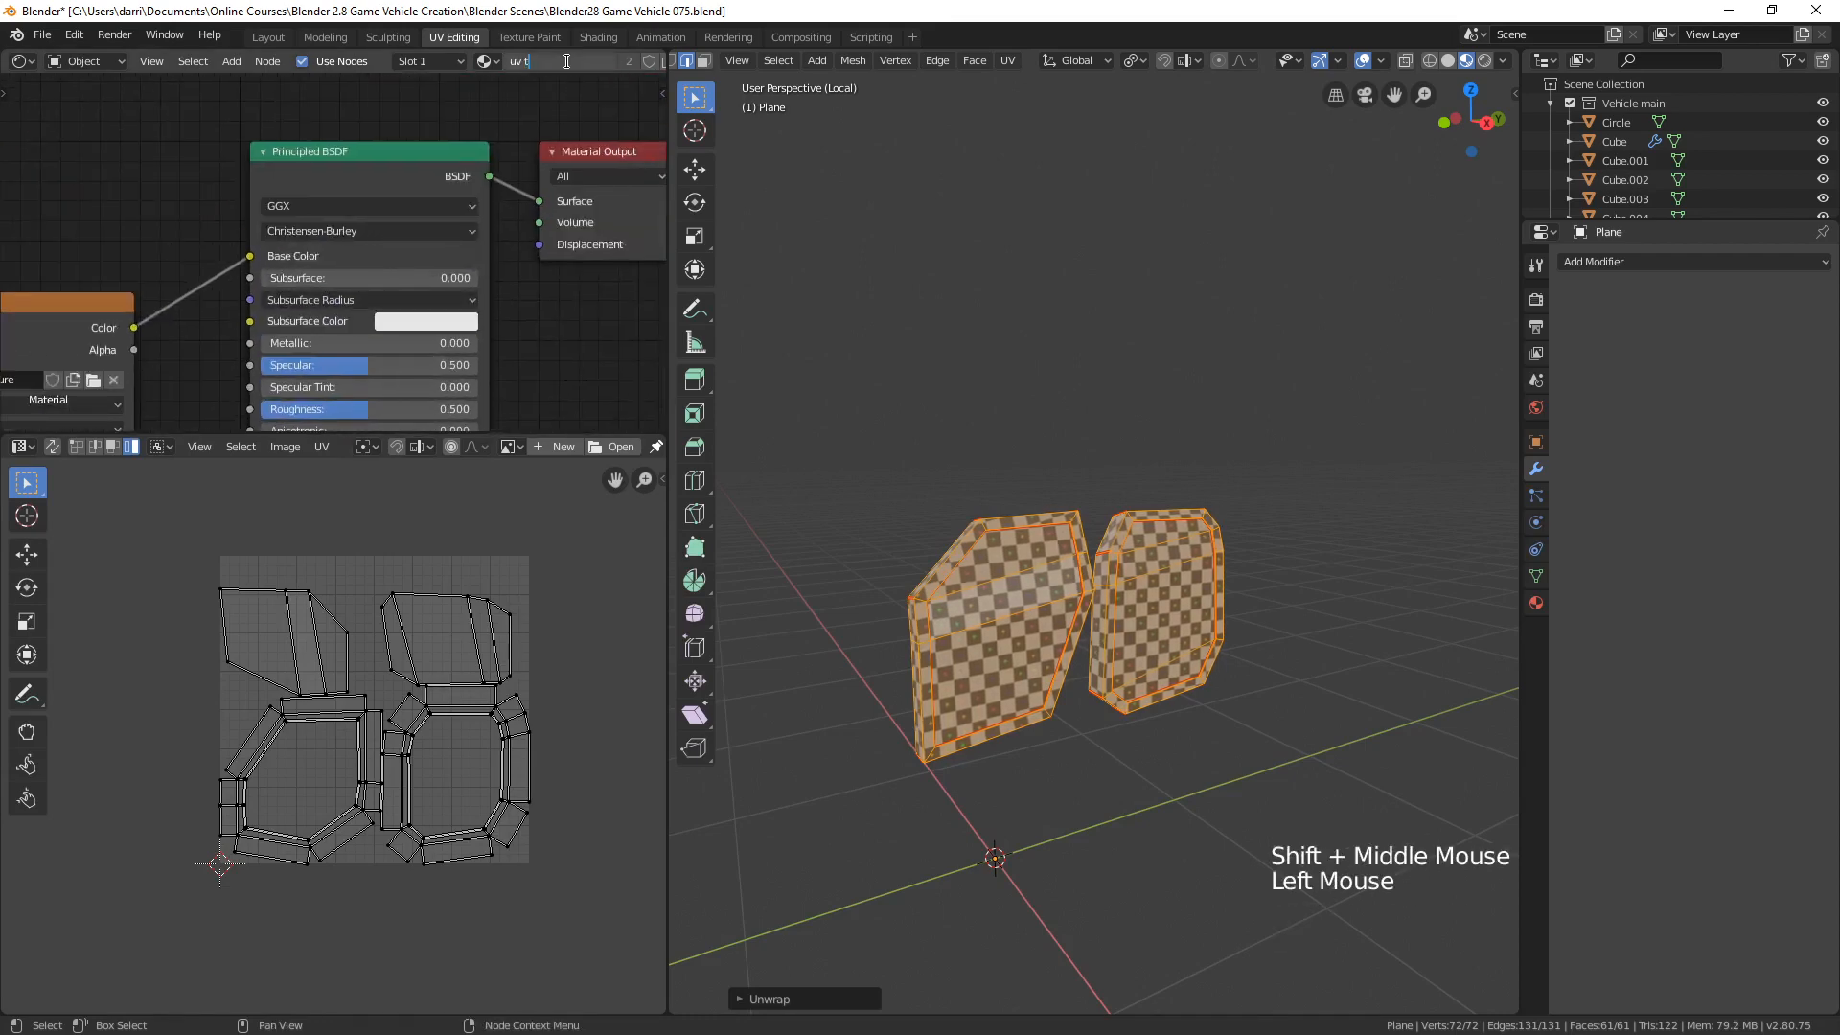
{"action": "type", "text": "est pattern"}
{"action": "key", "text": "Return"}
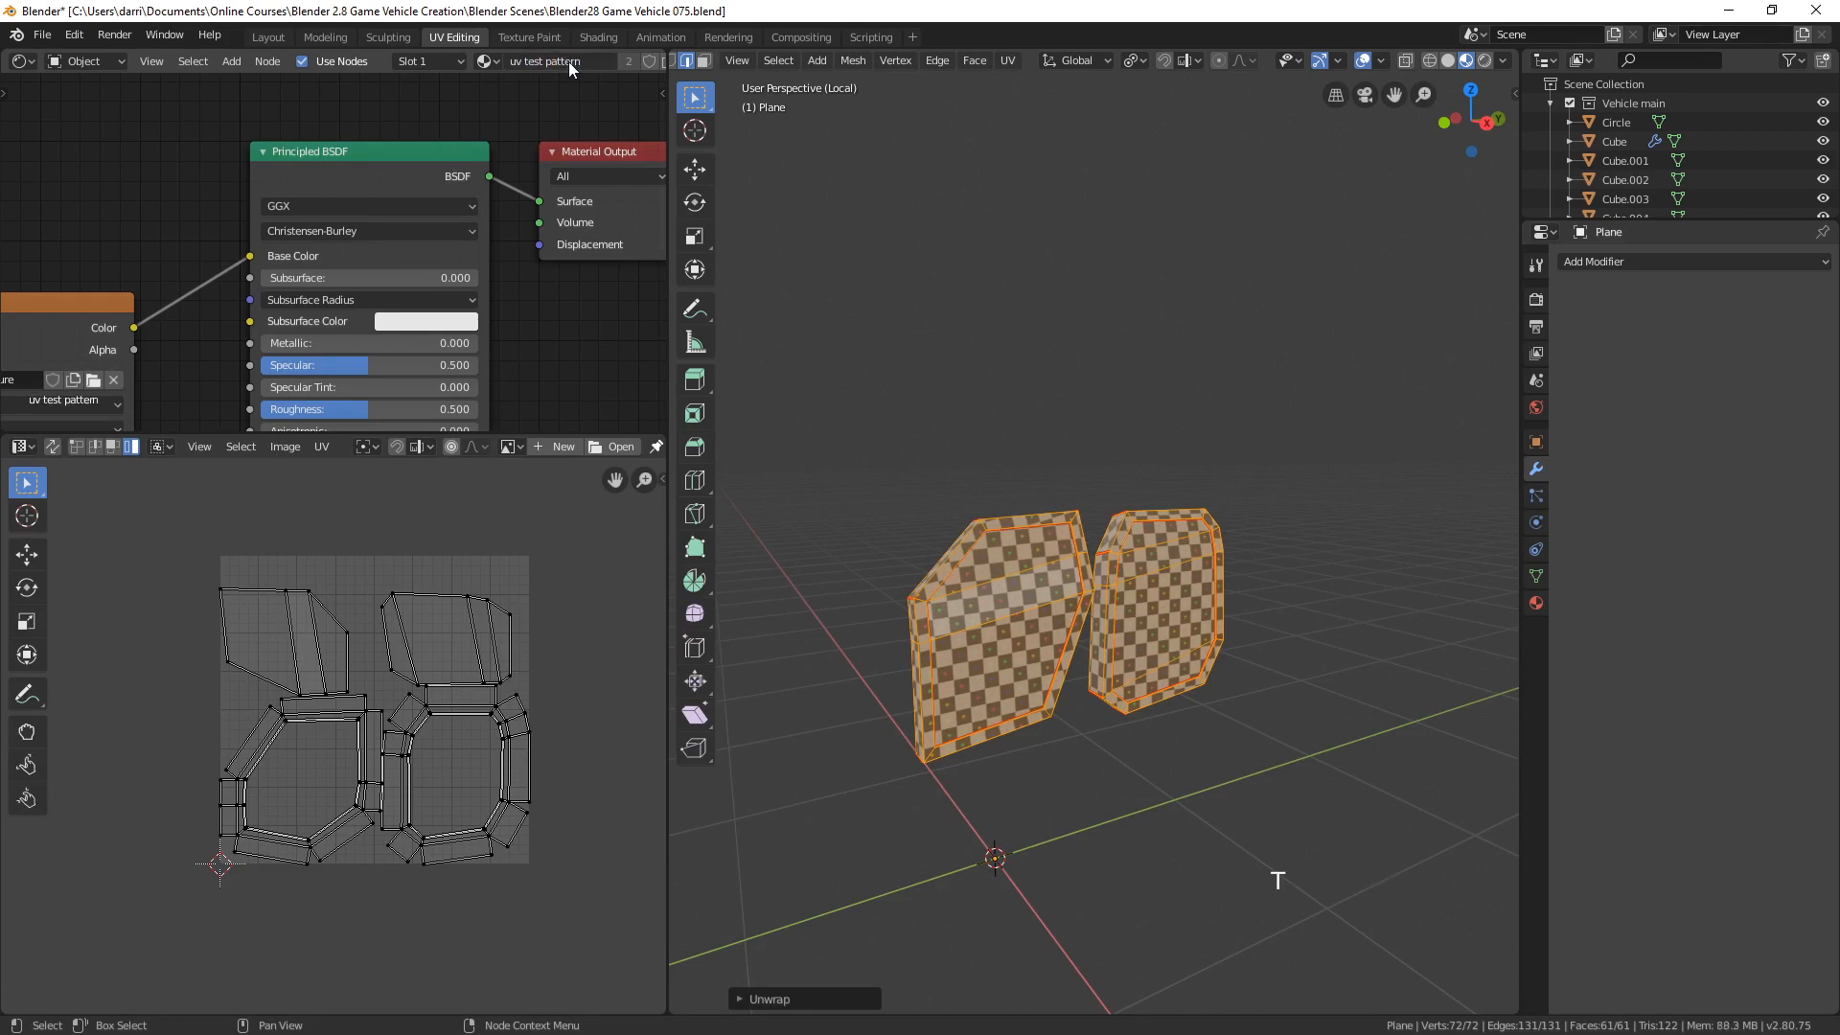
{"action": "scroll", "coordinate": [569, 68], "scroll_direction": "down", "scroll_amount": 4}
{"action": "middle_click_drag", "start_coordinate": [537, 287], "coordinate": [561, 206], "text": "shift"}
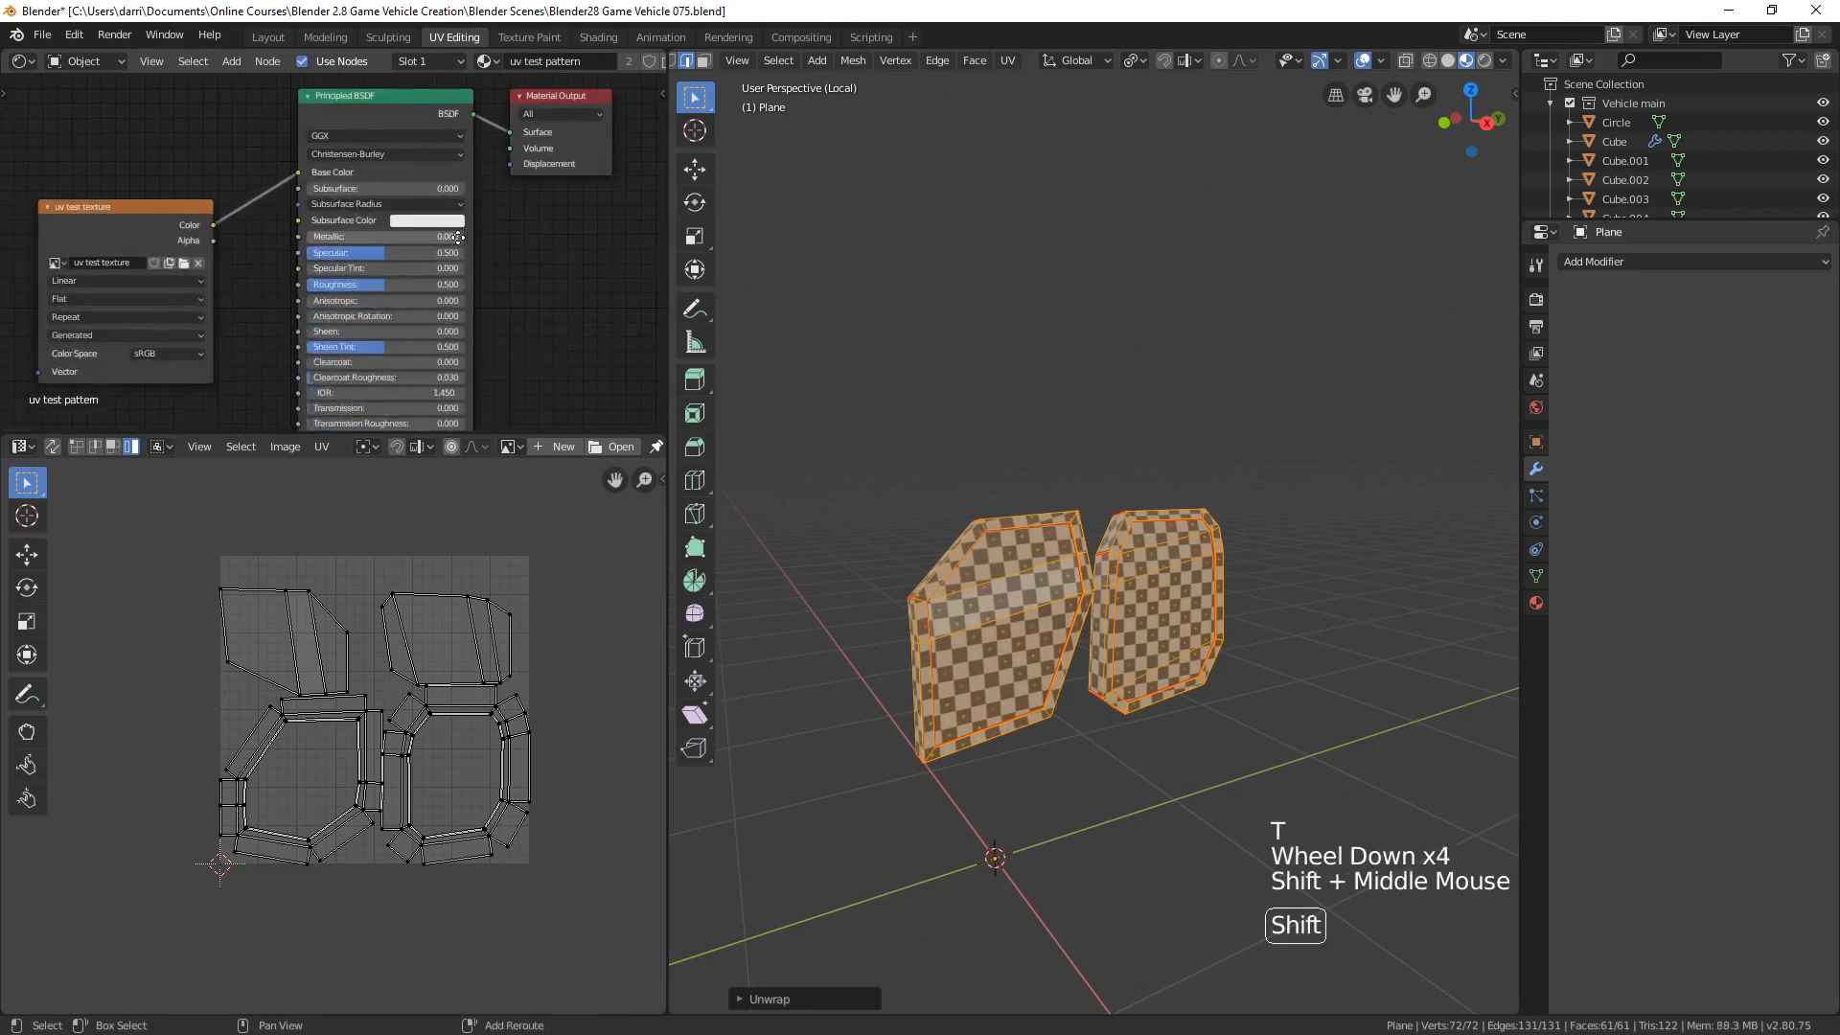
- Deselect the doors, inspect the checker pattern for stretching, and return the viewport to solid shading
{"action": "scroll", "coordinate": [958, 584], "scroll_direction": "down", "scroll_amount": 3}
{"action": "key", "text": "alt+a"}
{"action": "middle_click_drag", "start_coordinate": [959, 585], "coordinate": [1123, 627]}
{"action": "scroll", "coordinate": [1125, 607], "scroll_direction": "up", "scroll_amount": 4}
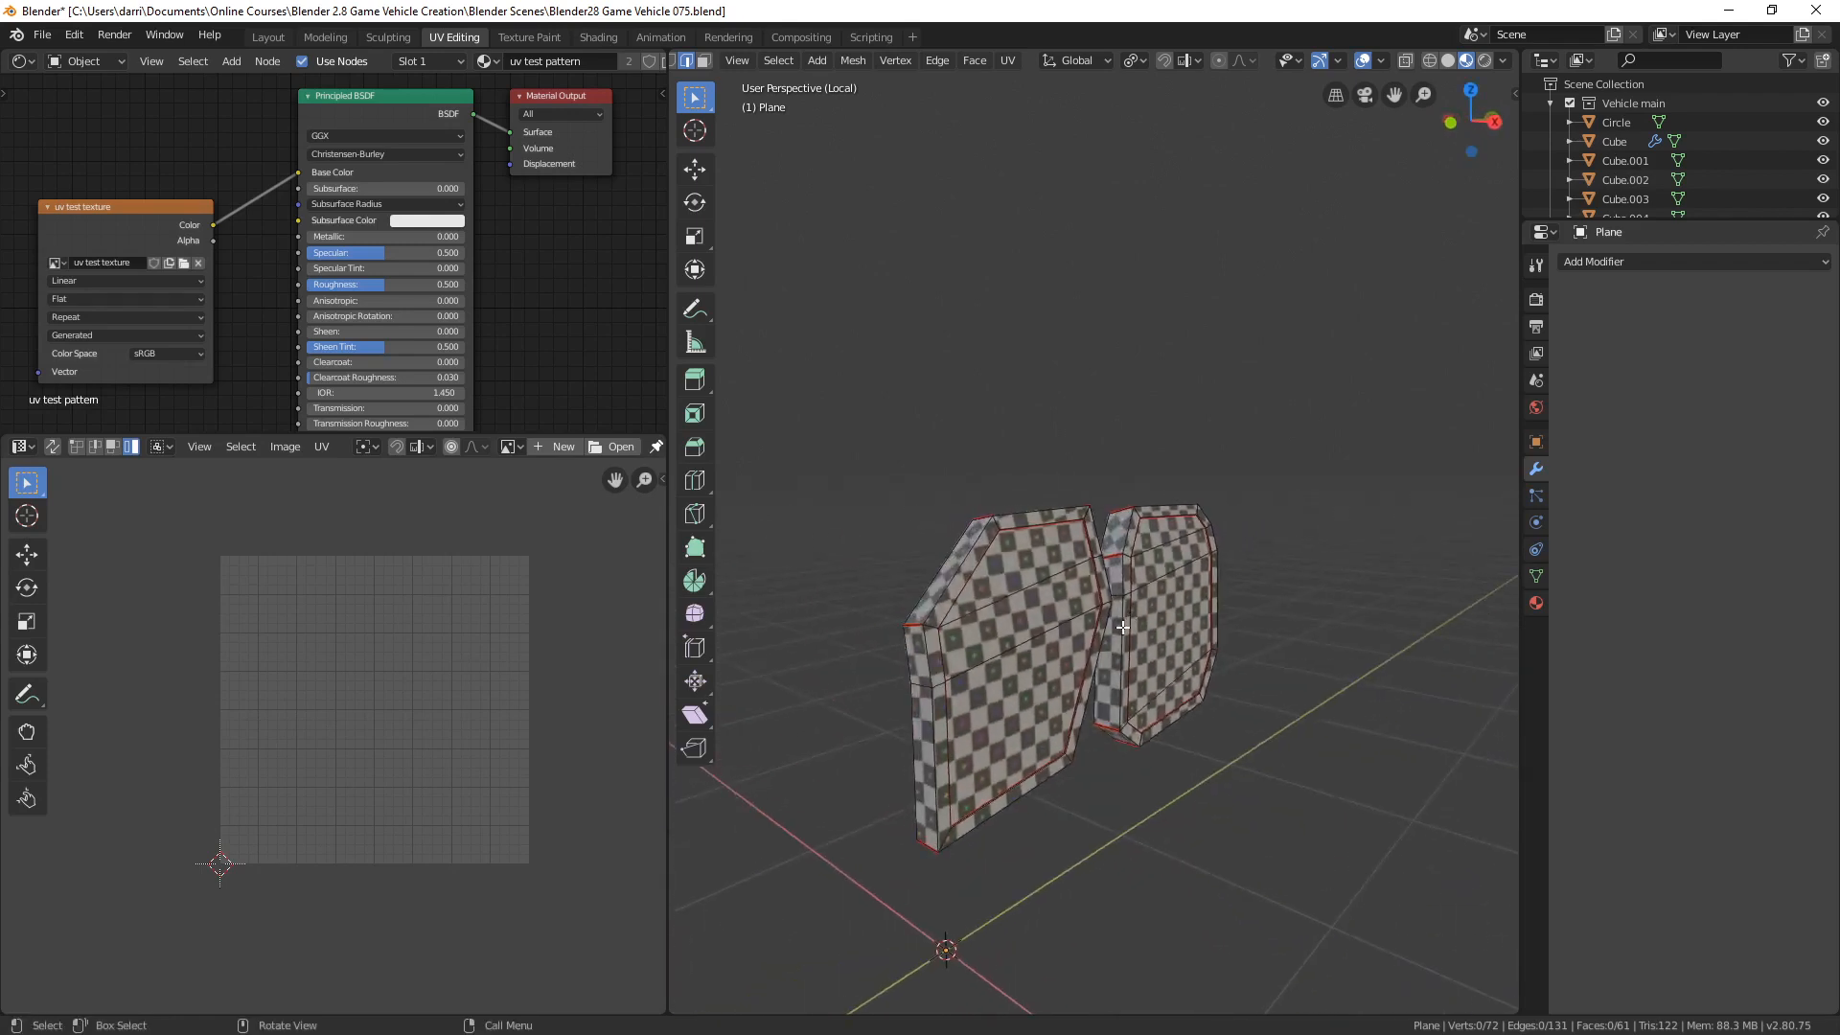
{"action": "left_click", "coordinate": [1449, 61]}
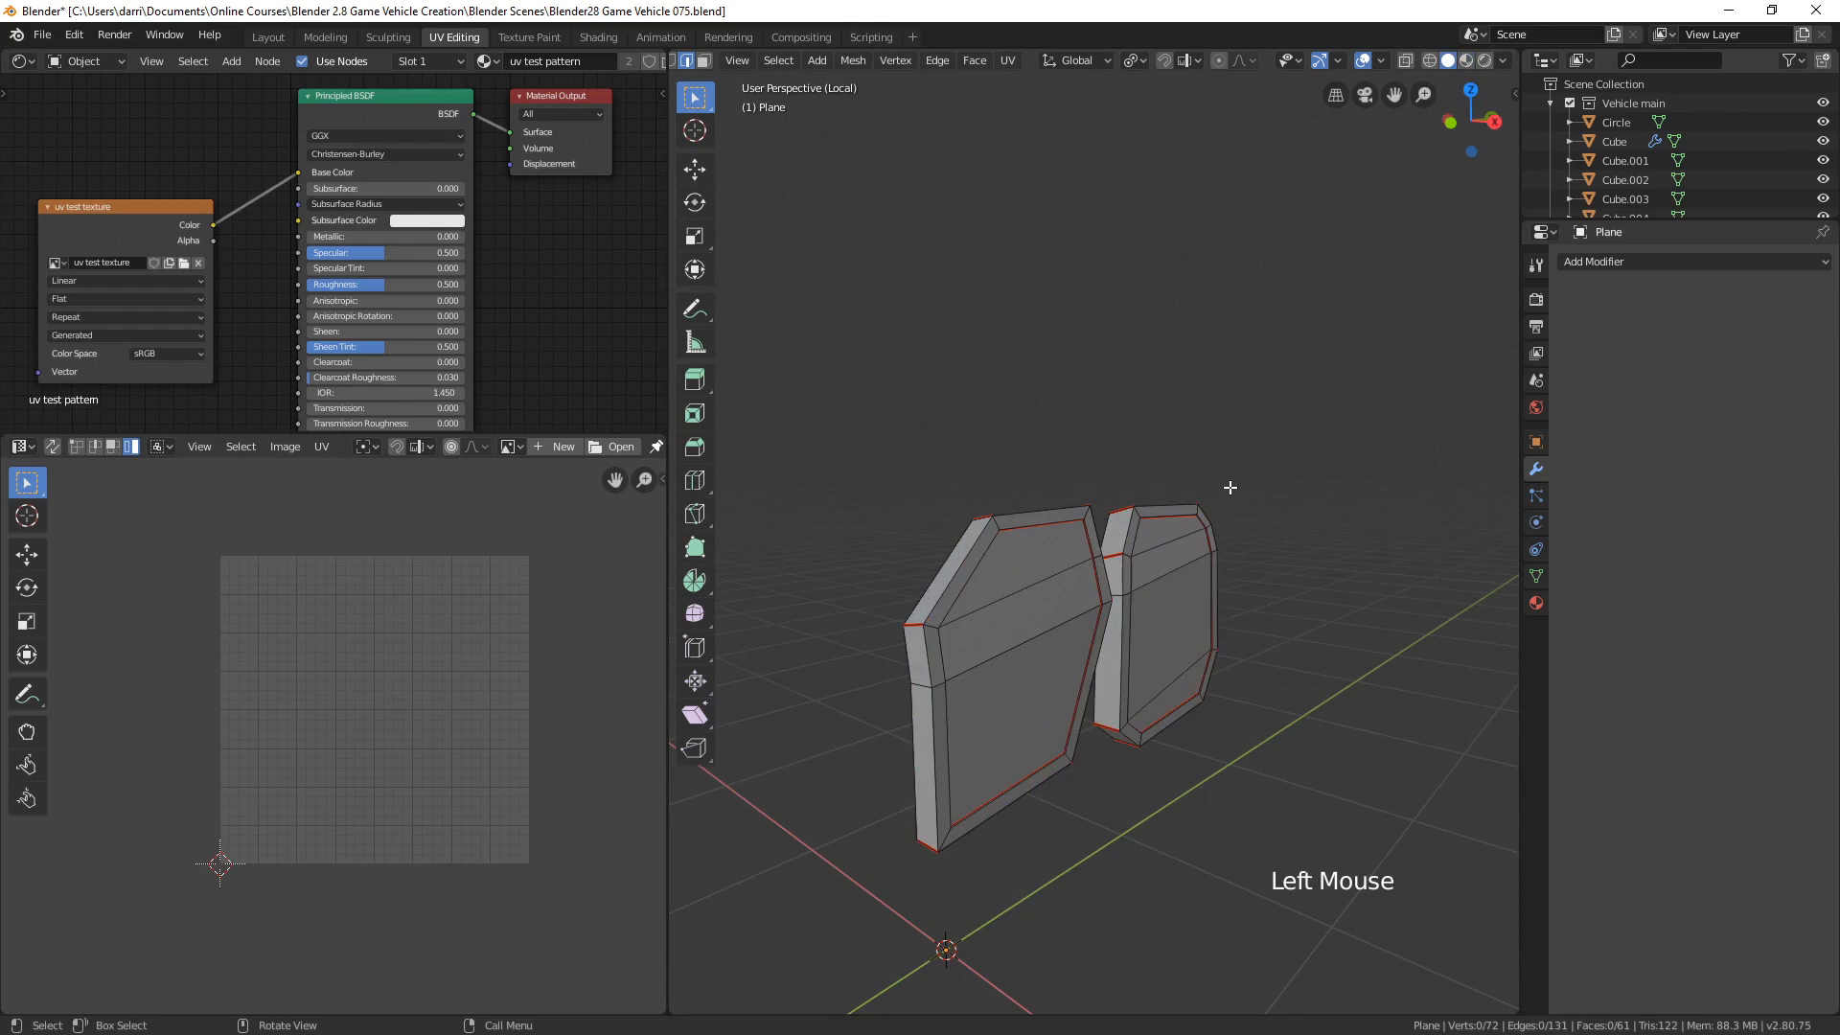
- Return to Object Mode, leave the isolated view of the doors, deselect them, and check both sides of the whole vehicle
{"action": "key", "text": "Tab"}
{"action": "scroll", "coordinate": [1183, 489], "scroll_direction": "down", "scroll_amount": 2}
{"action": "middle_click_drag", "start_coordinate": [1183, 489], "coordinate": [1221, 491], "text": "shift"}
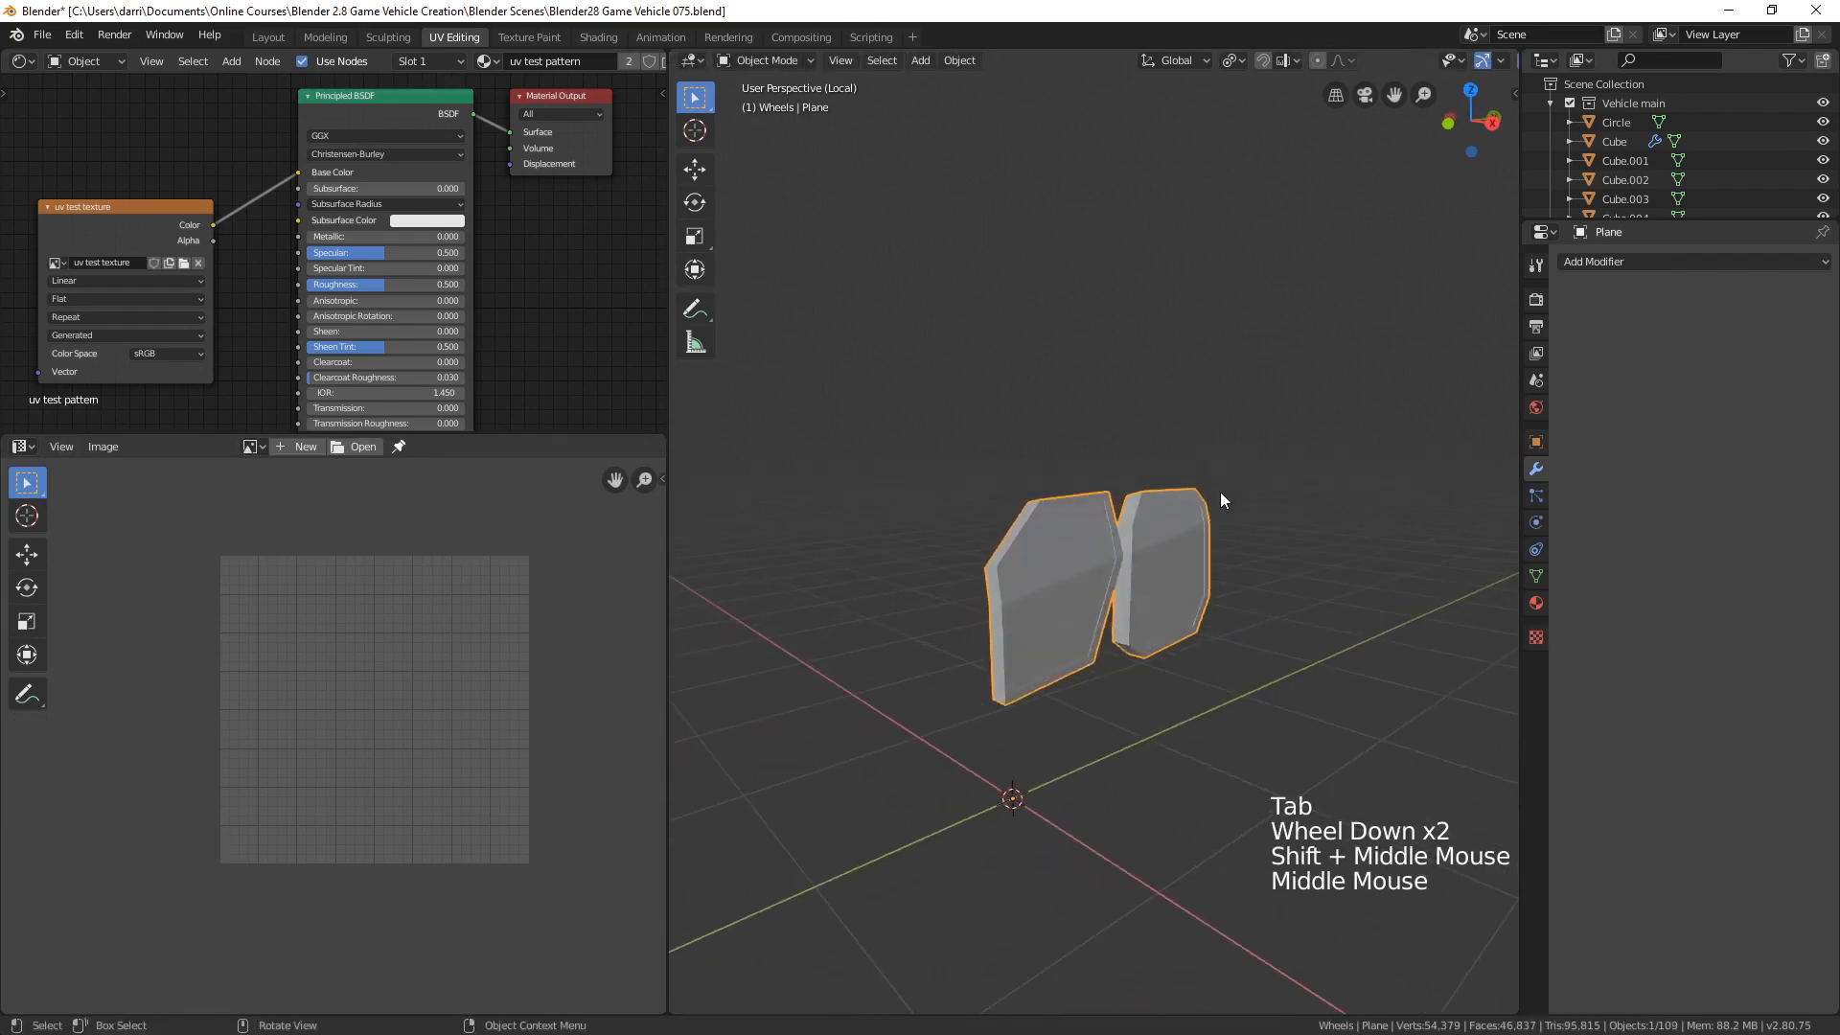
{"action": "key", "text": "KP_Divide"}
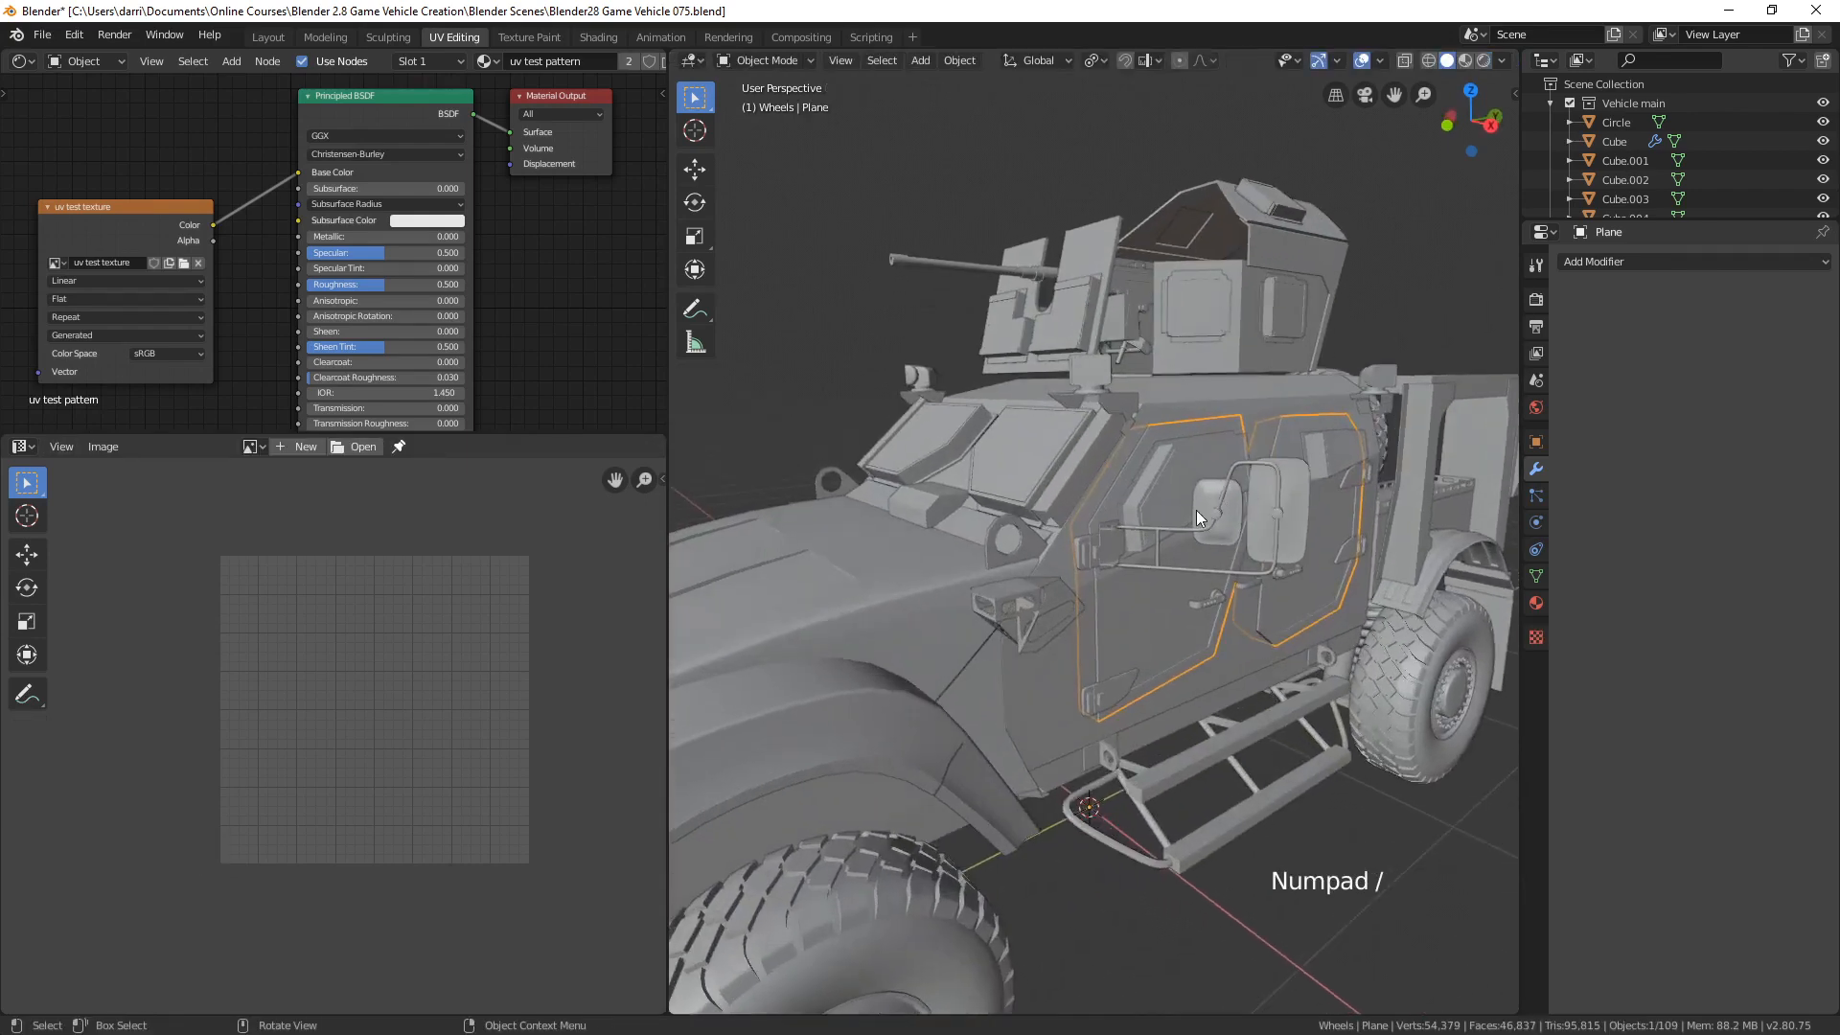
{"action": "key", "text": "alt+a"}
{"action": "scroll", "coordinate": [1192, 514], "scroll_direction": "down", "scroll_amount": 2}
{"action": "middle_click_drag", "start_coordinate": [1181, 545], "coordinate": [1320, 533]}
{"action": "scroll", "coordinate": [1271, 549], "scroll_direction": "up", "scroll_amount": 3}
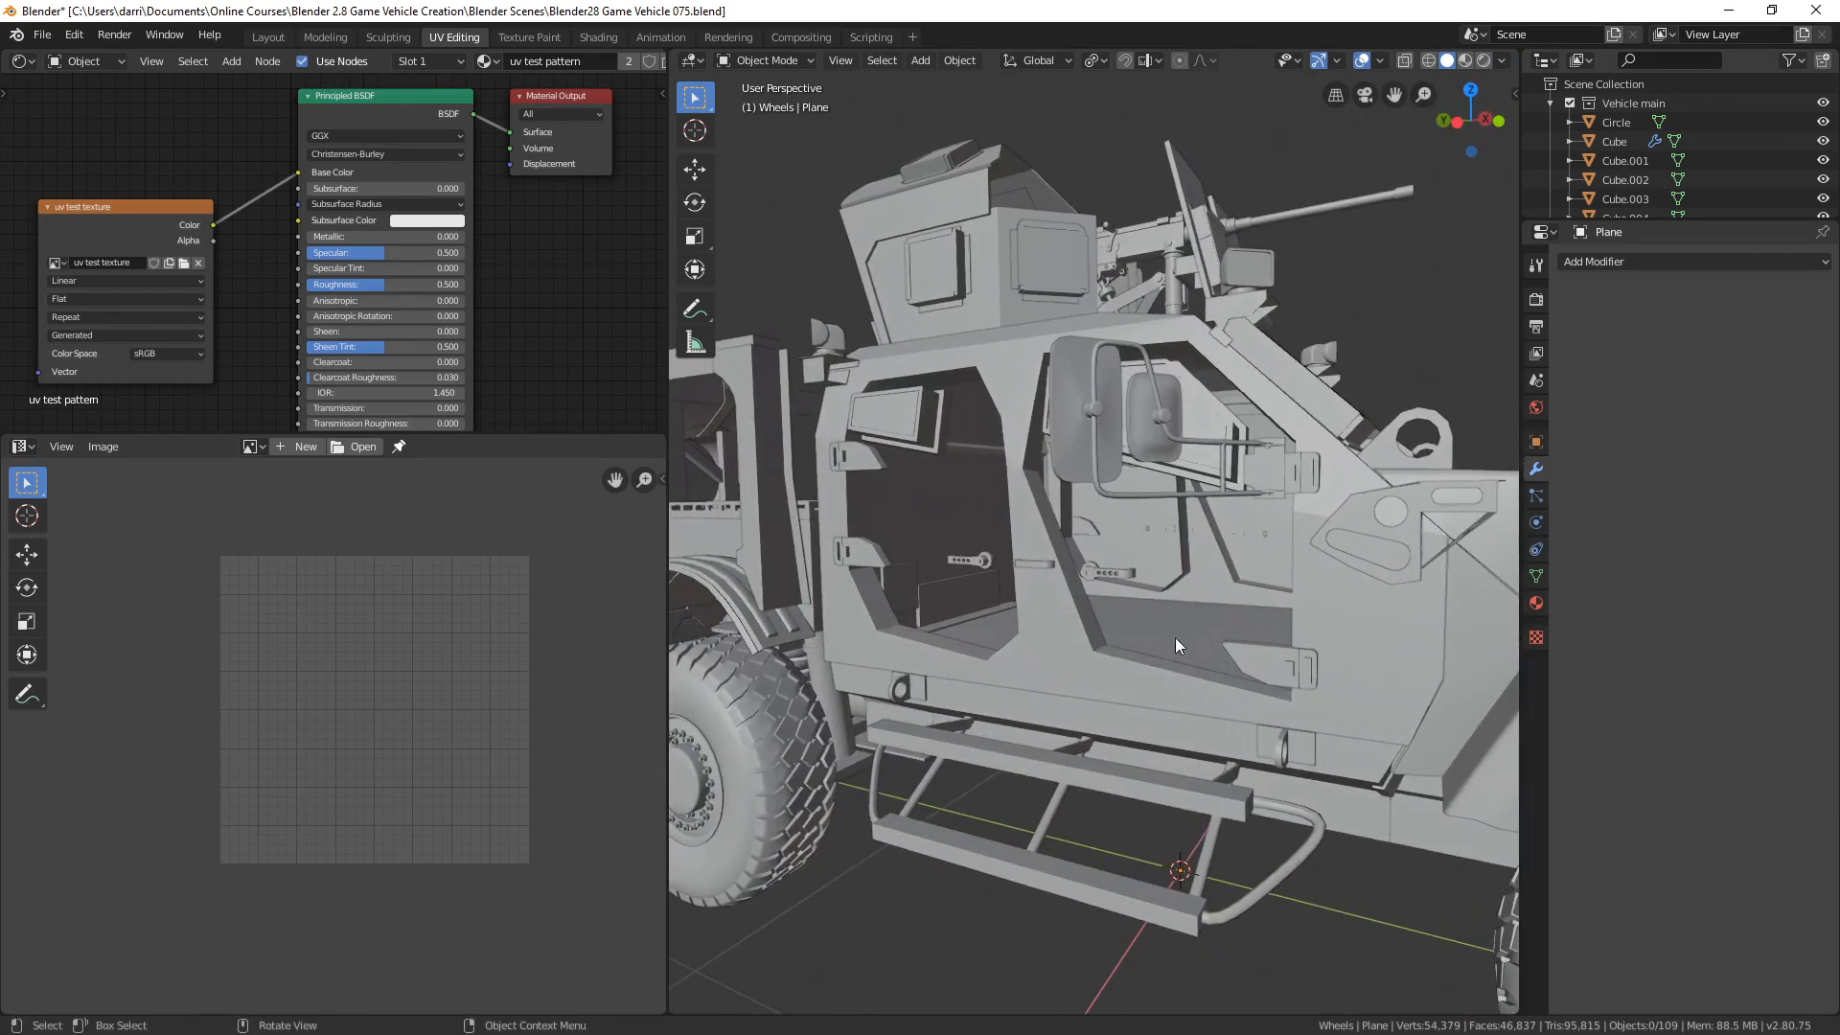
{"action": "scroll", "coordinate": [1175, 636], "scroll_direction": "down", "scroll_amount": 4}
{"action": "middle_click_drag", "start_coordinate": [1150, 554], "coordinate": [1084, 568]}
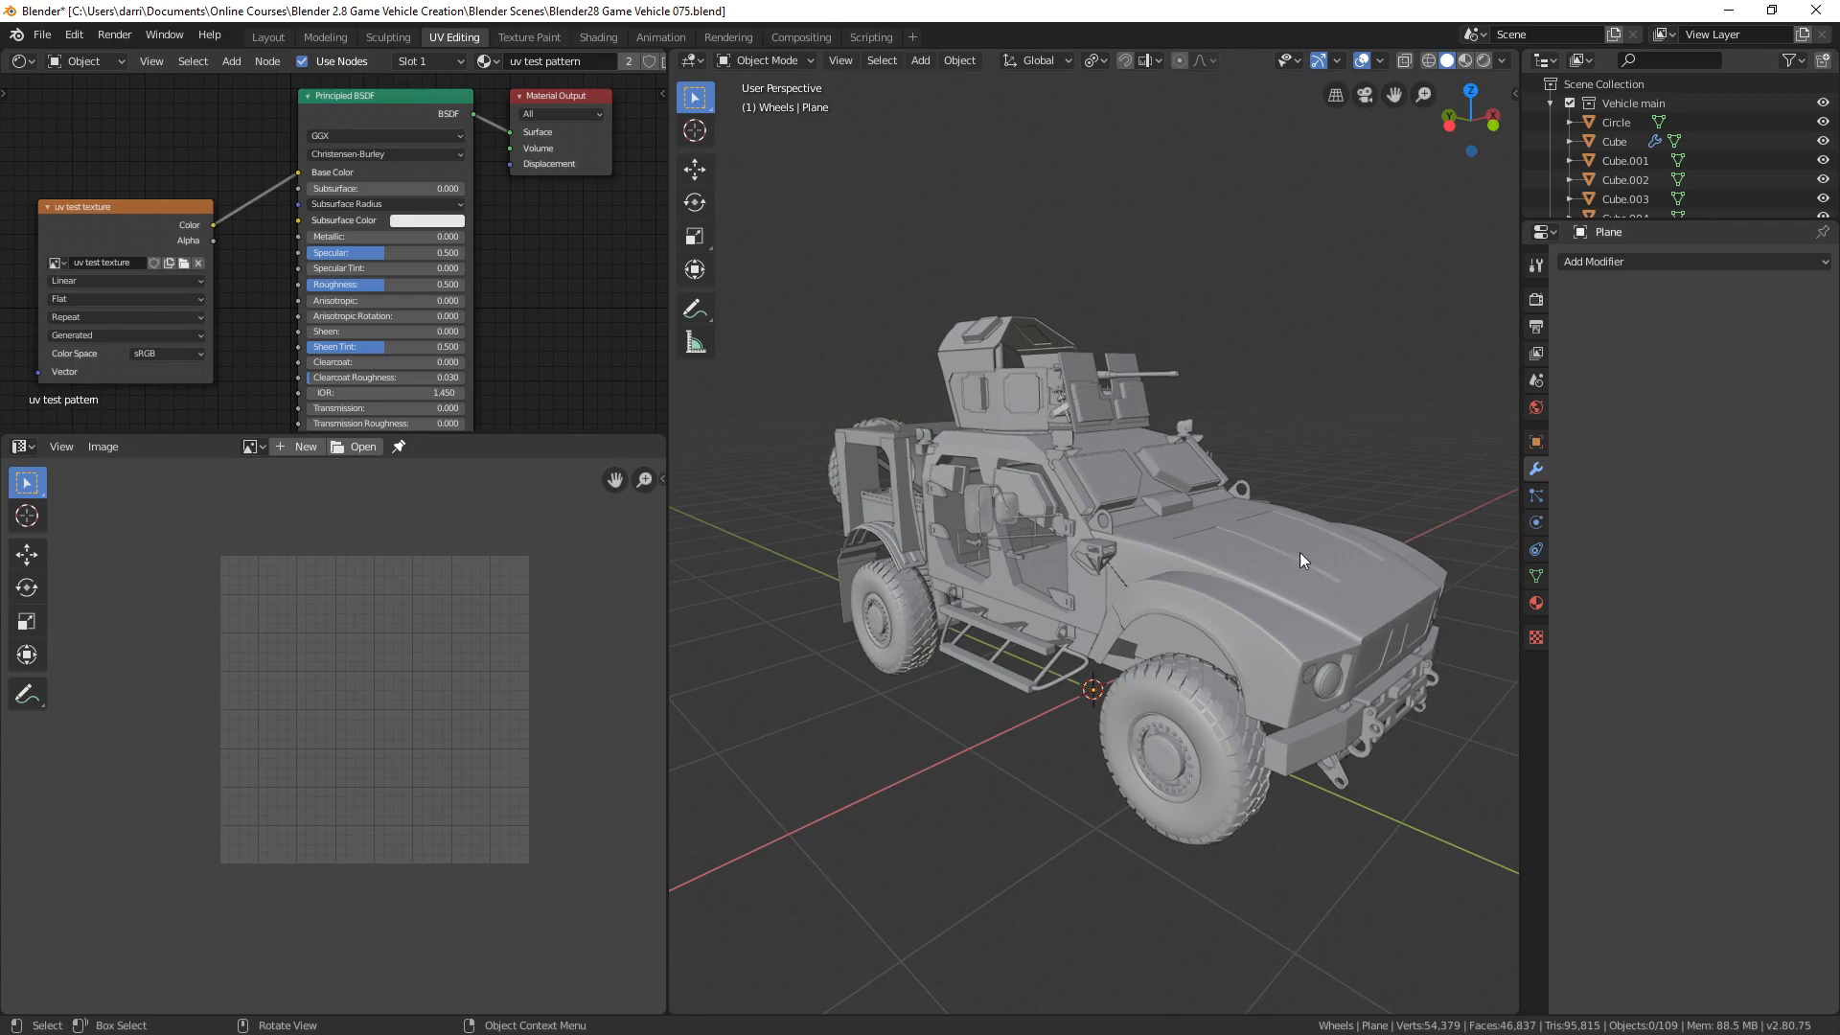
- Check the door window object, then select the door handles on the vehicle's side
{"action": "middle_click_drag", "start_coordinate": [1036, 561], "coordinate": [1114, 584]}
{"action": "scroll", "coordinate": [1228, 448], "scroll_direction": "up", "scroll_amount": 3}
{"action": "left_click", "coordinate": [1200, 441]}
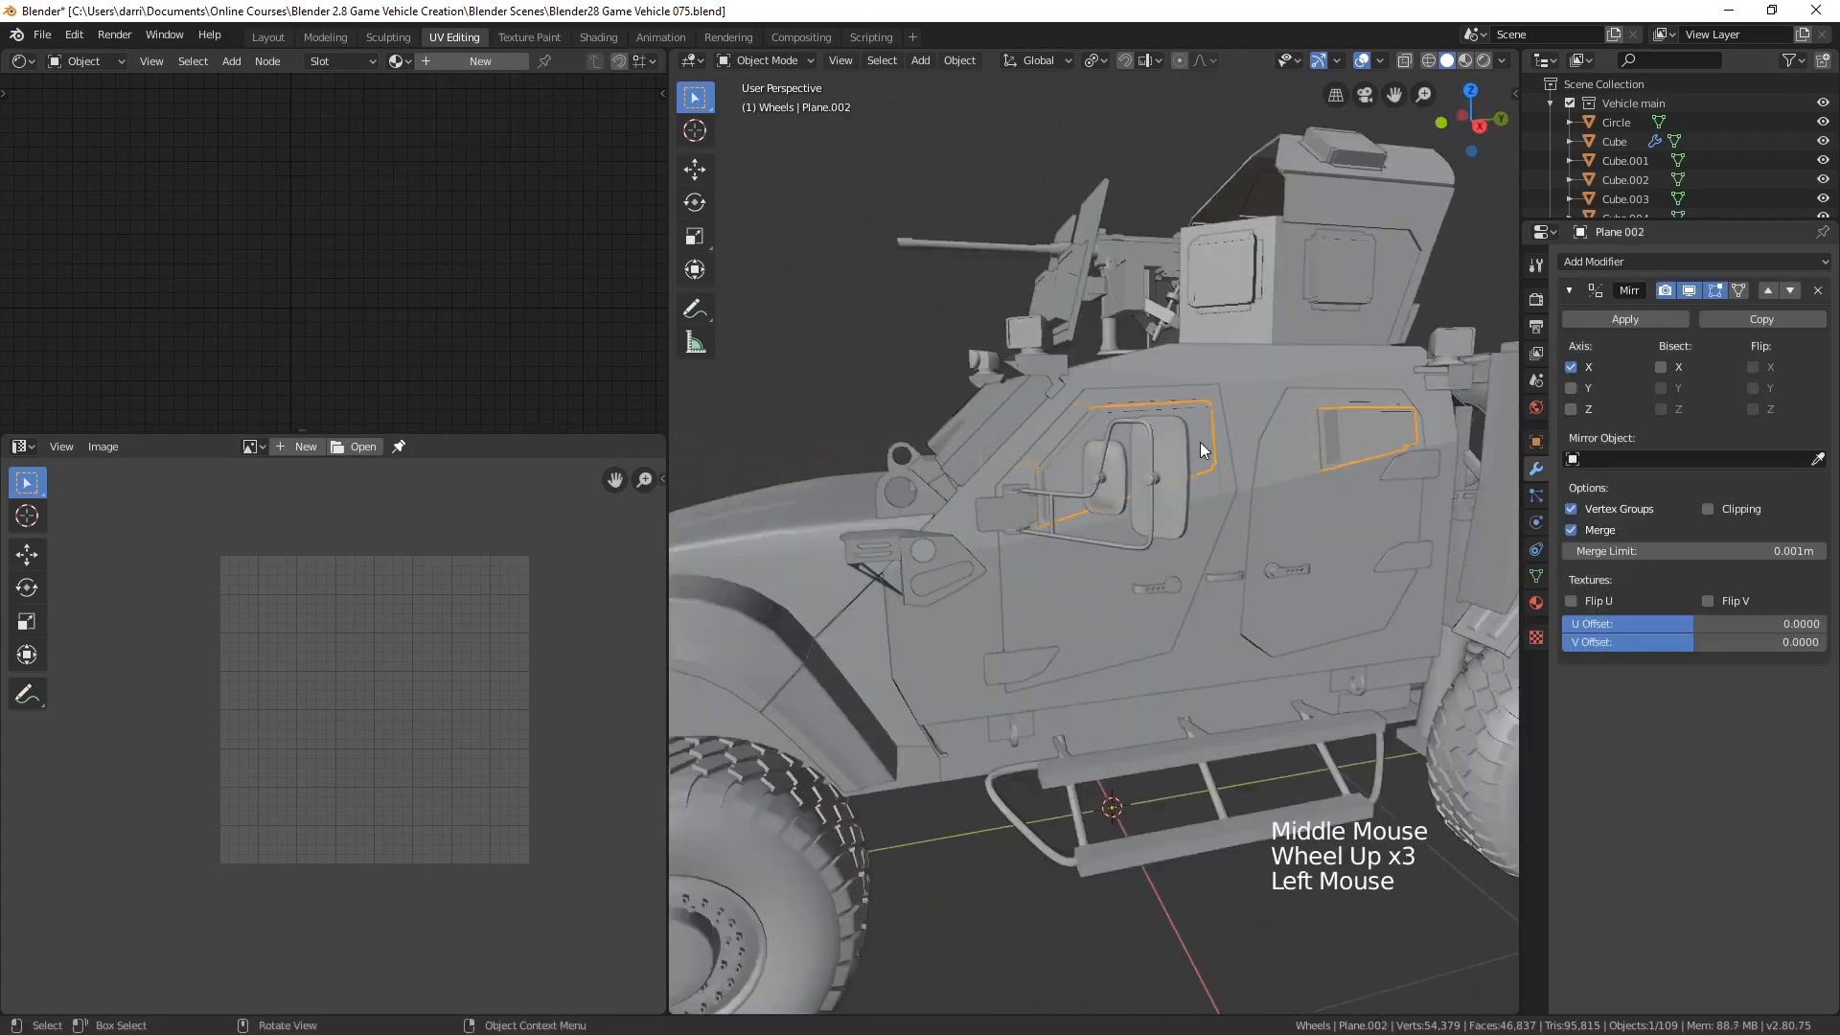
{"action": "middle_click_drag", "start_coordinate": [1200, 441], "coordinate": [1193, 579]}
{"action": "left_click", "coordinate": [1193, 579]}
{"action": "middle_click_drag", "start_coordinate": [1225, 659], "coordinate": [1254, 664]}
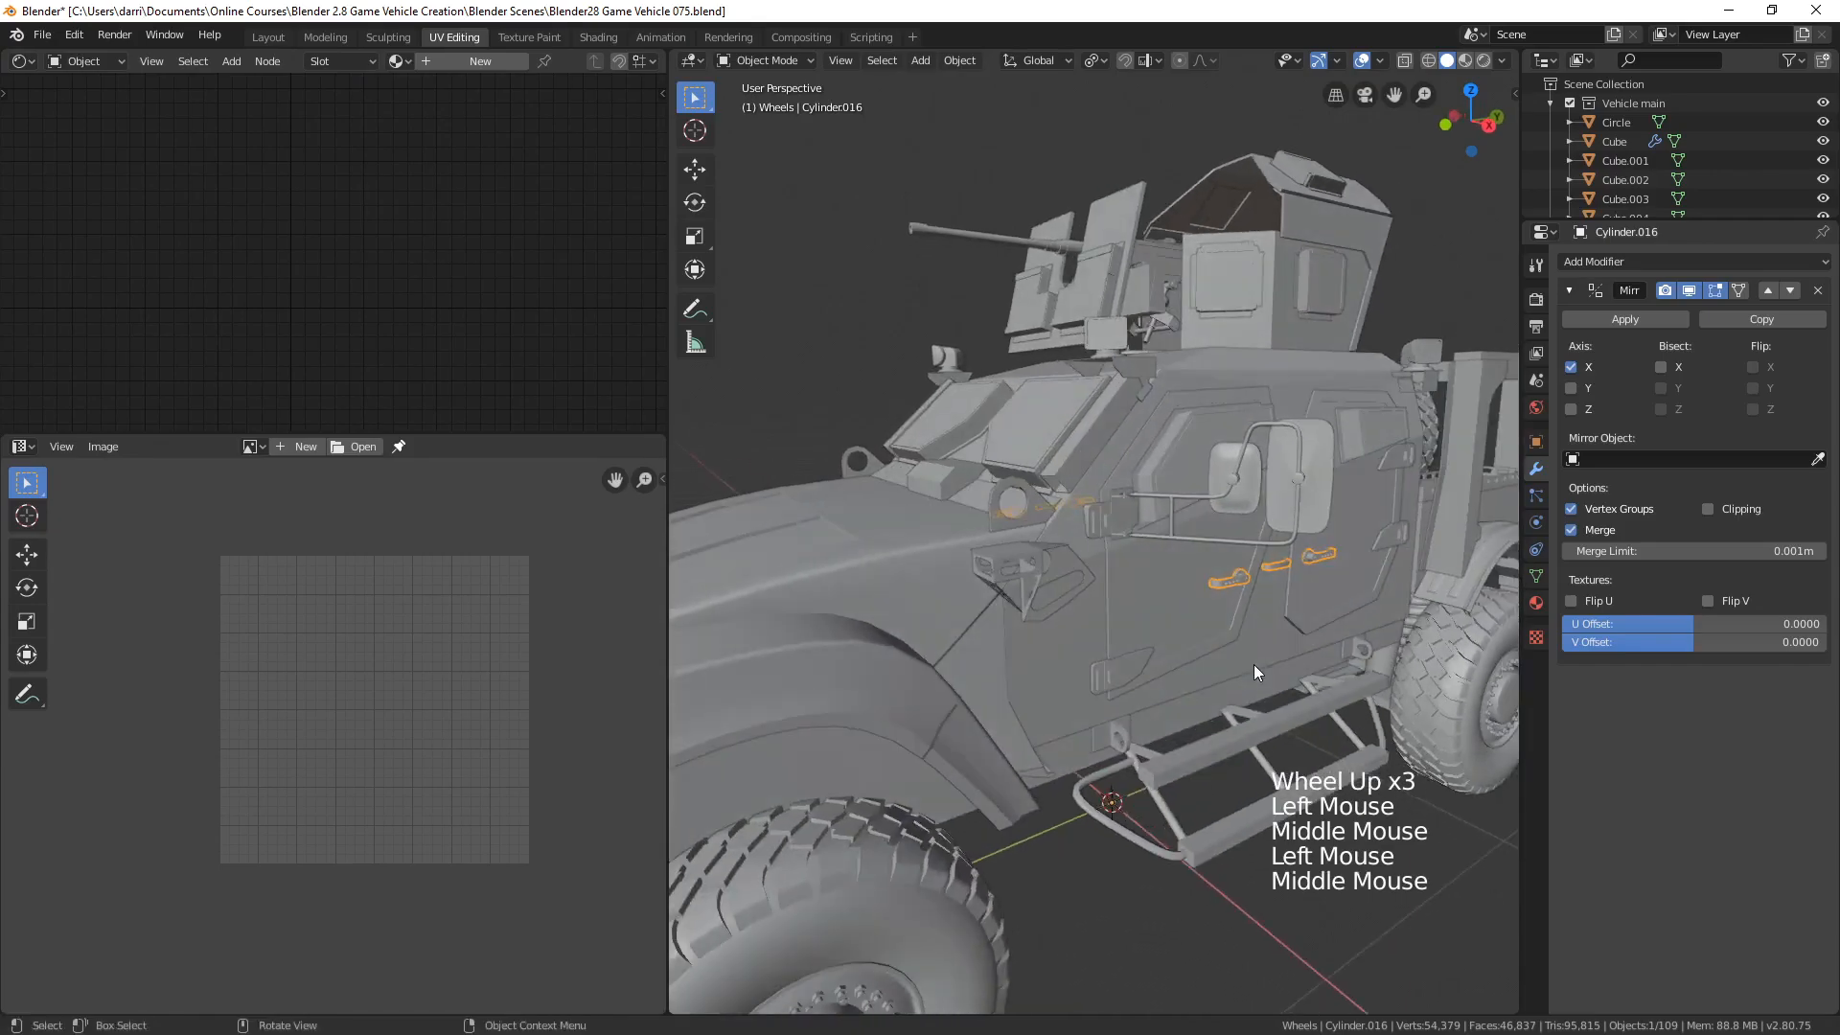